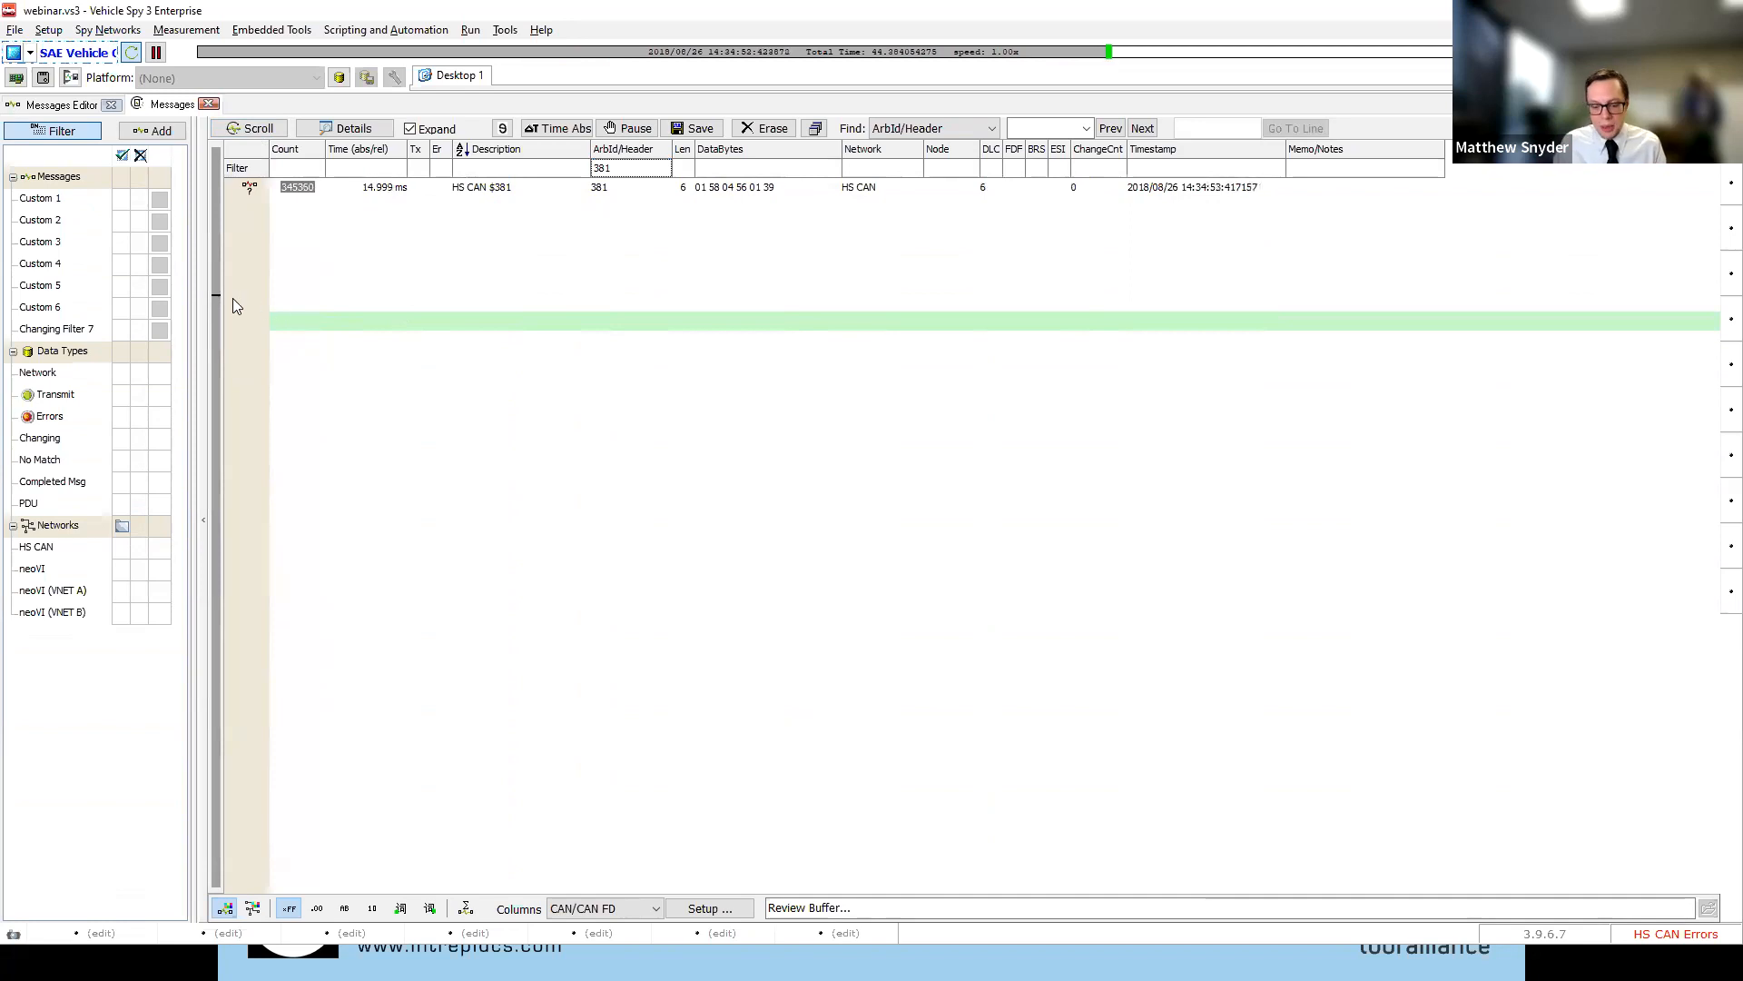
Switch to the presentation and show the Data-Byte Formats slide
key(alt+Tab)
click(314, 300)
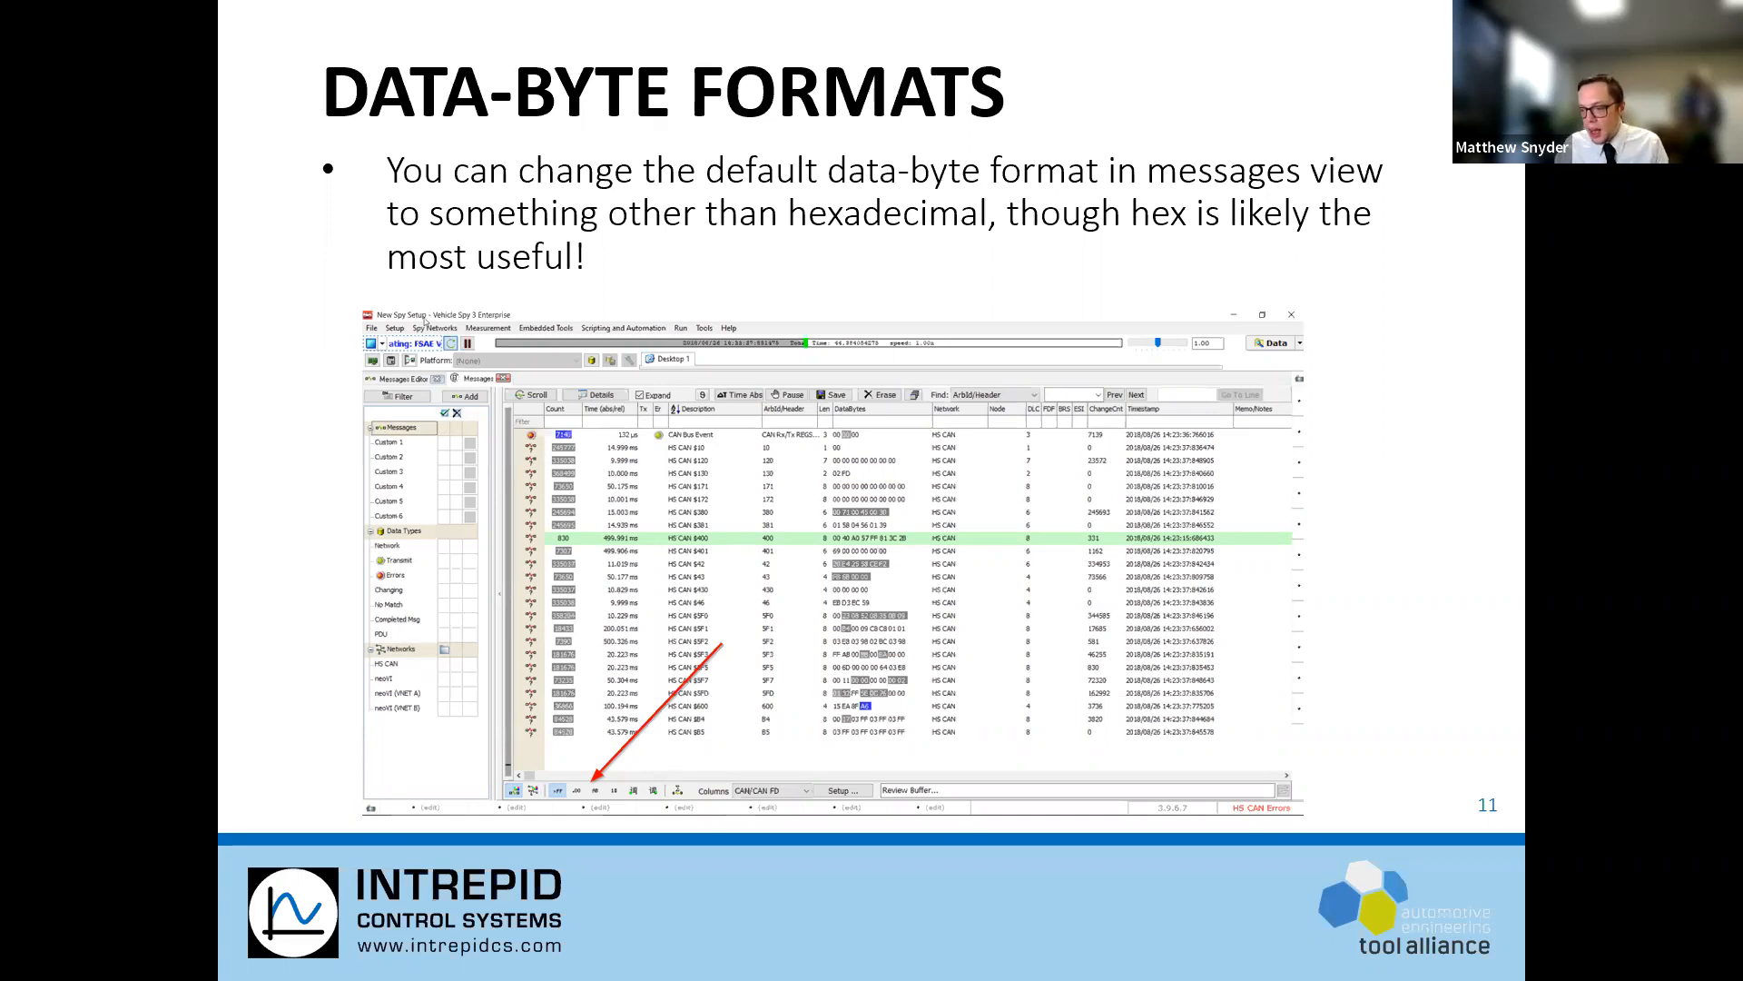
key(Right)
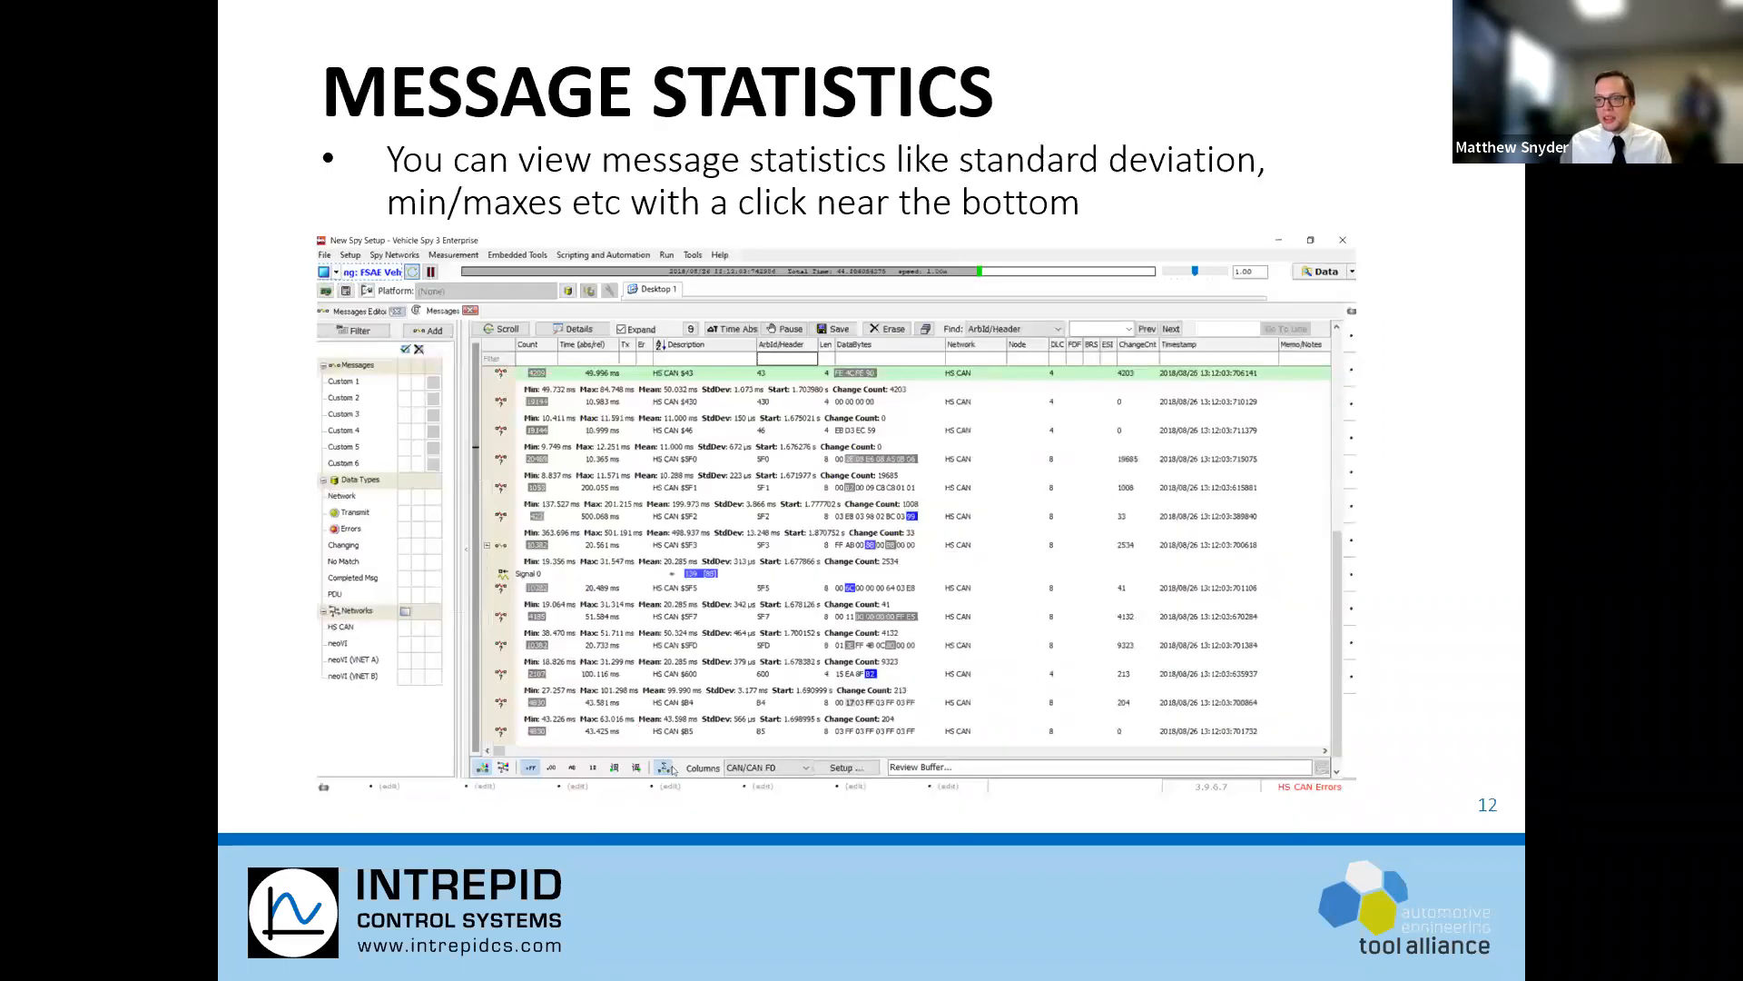
key(Left)
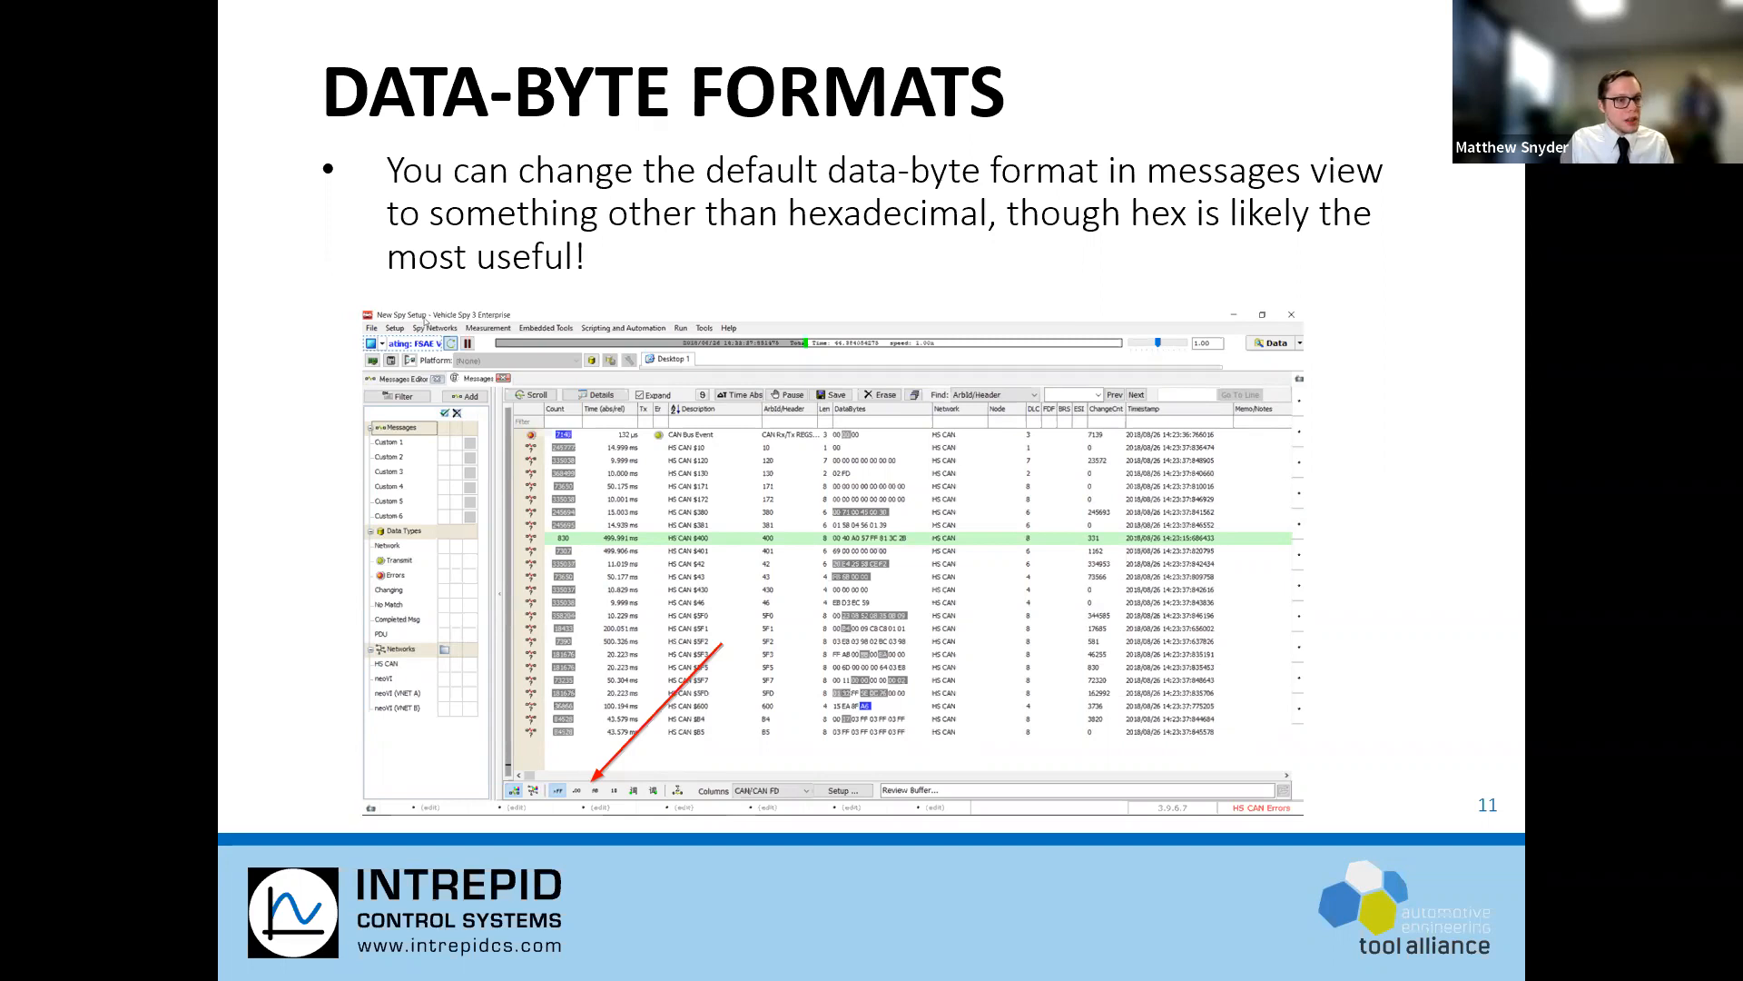
Switch back to Vehicle Spy and clear the ArbId/Header filter so all messages are listed
key(alt+Tab)
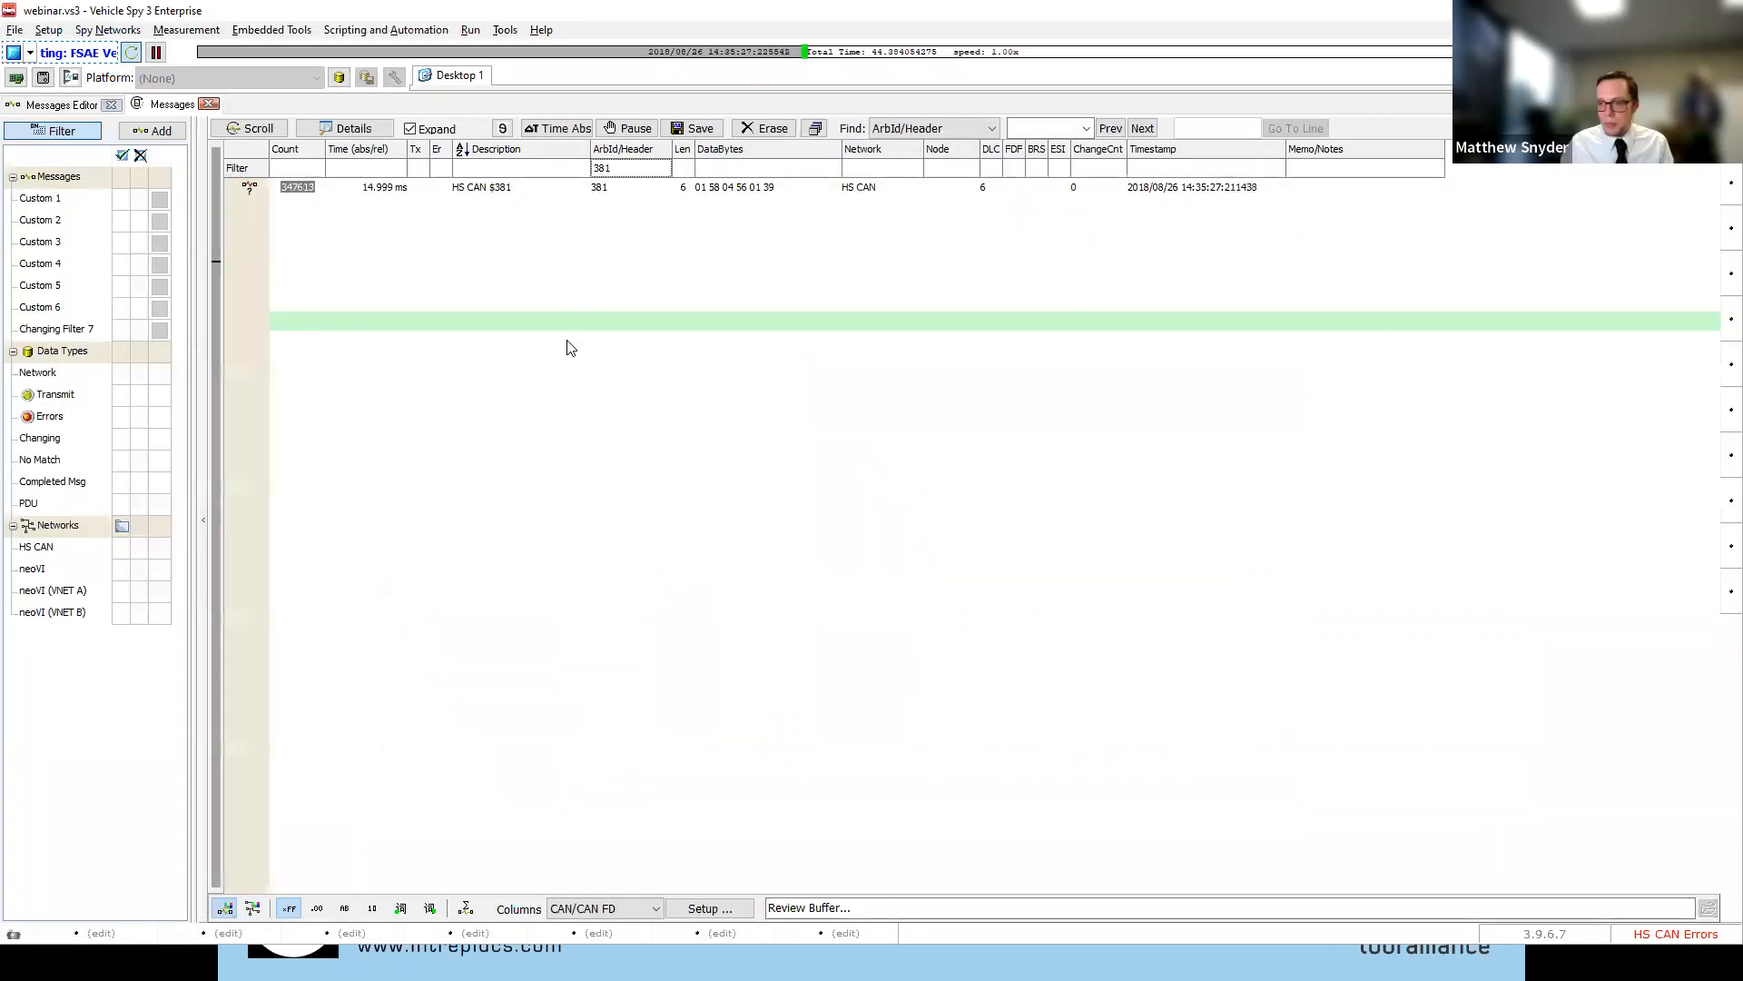
double_click(609, 169)
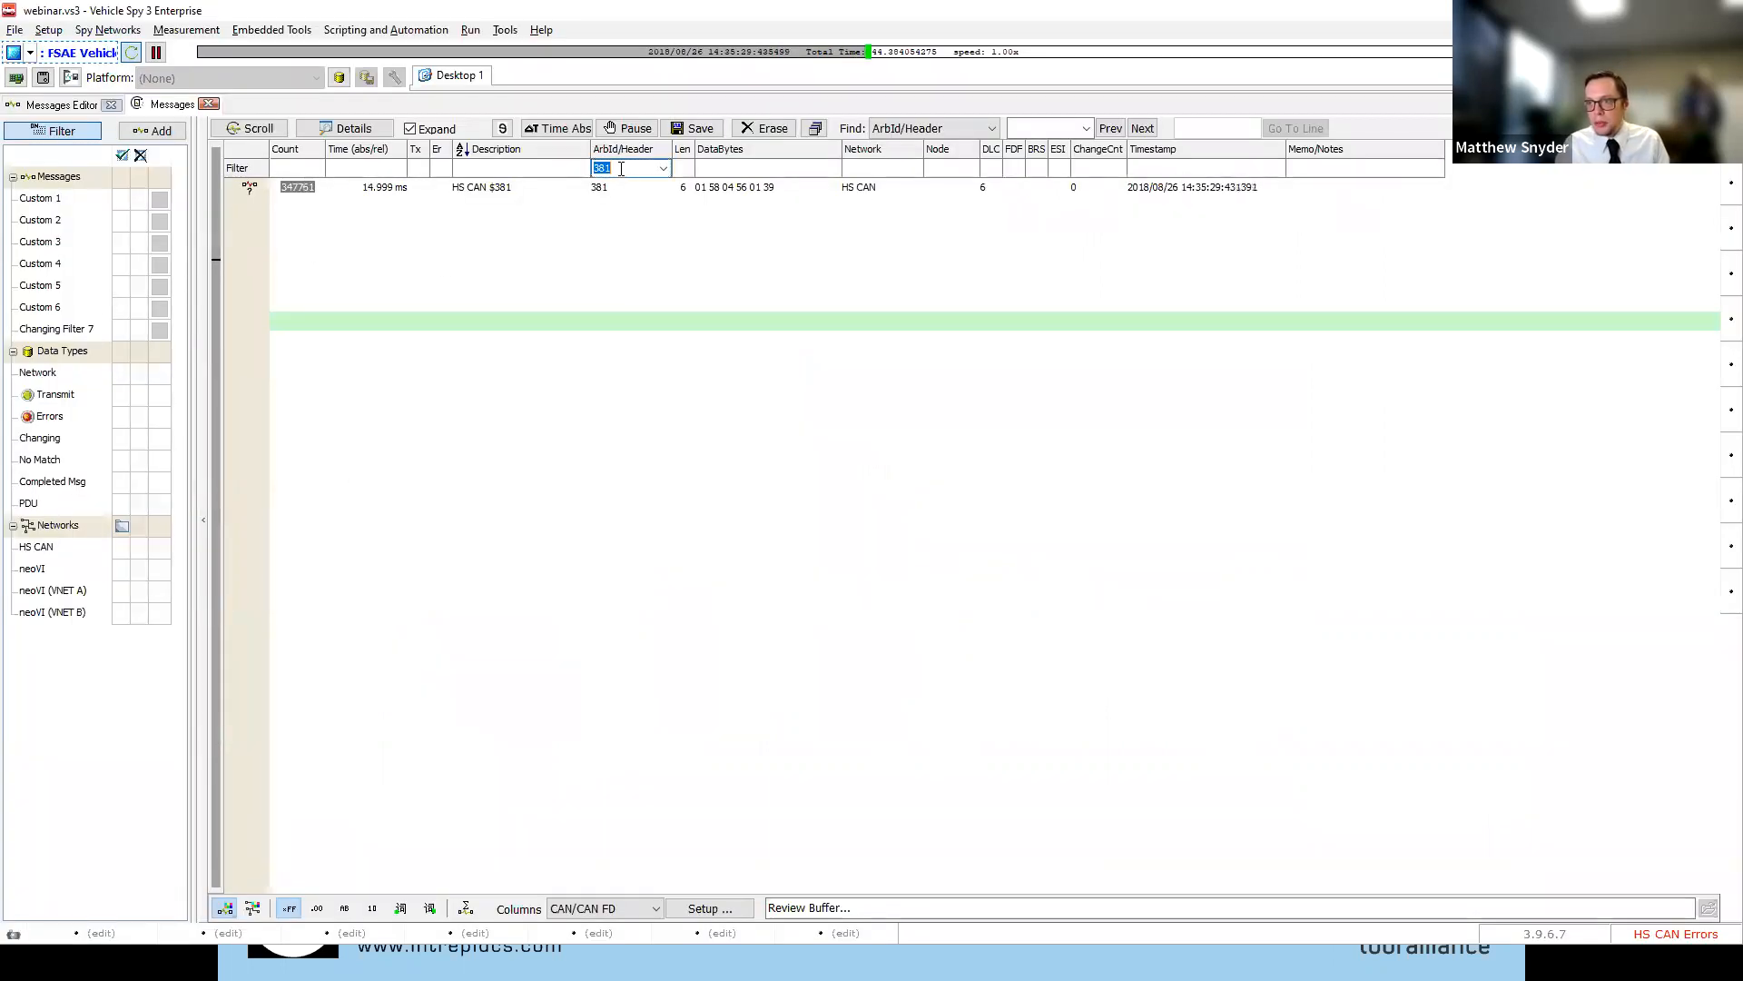
key(BackSpace)
key(Return)
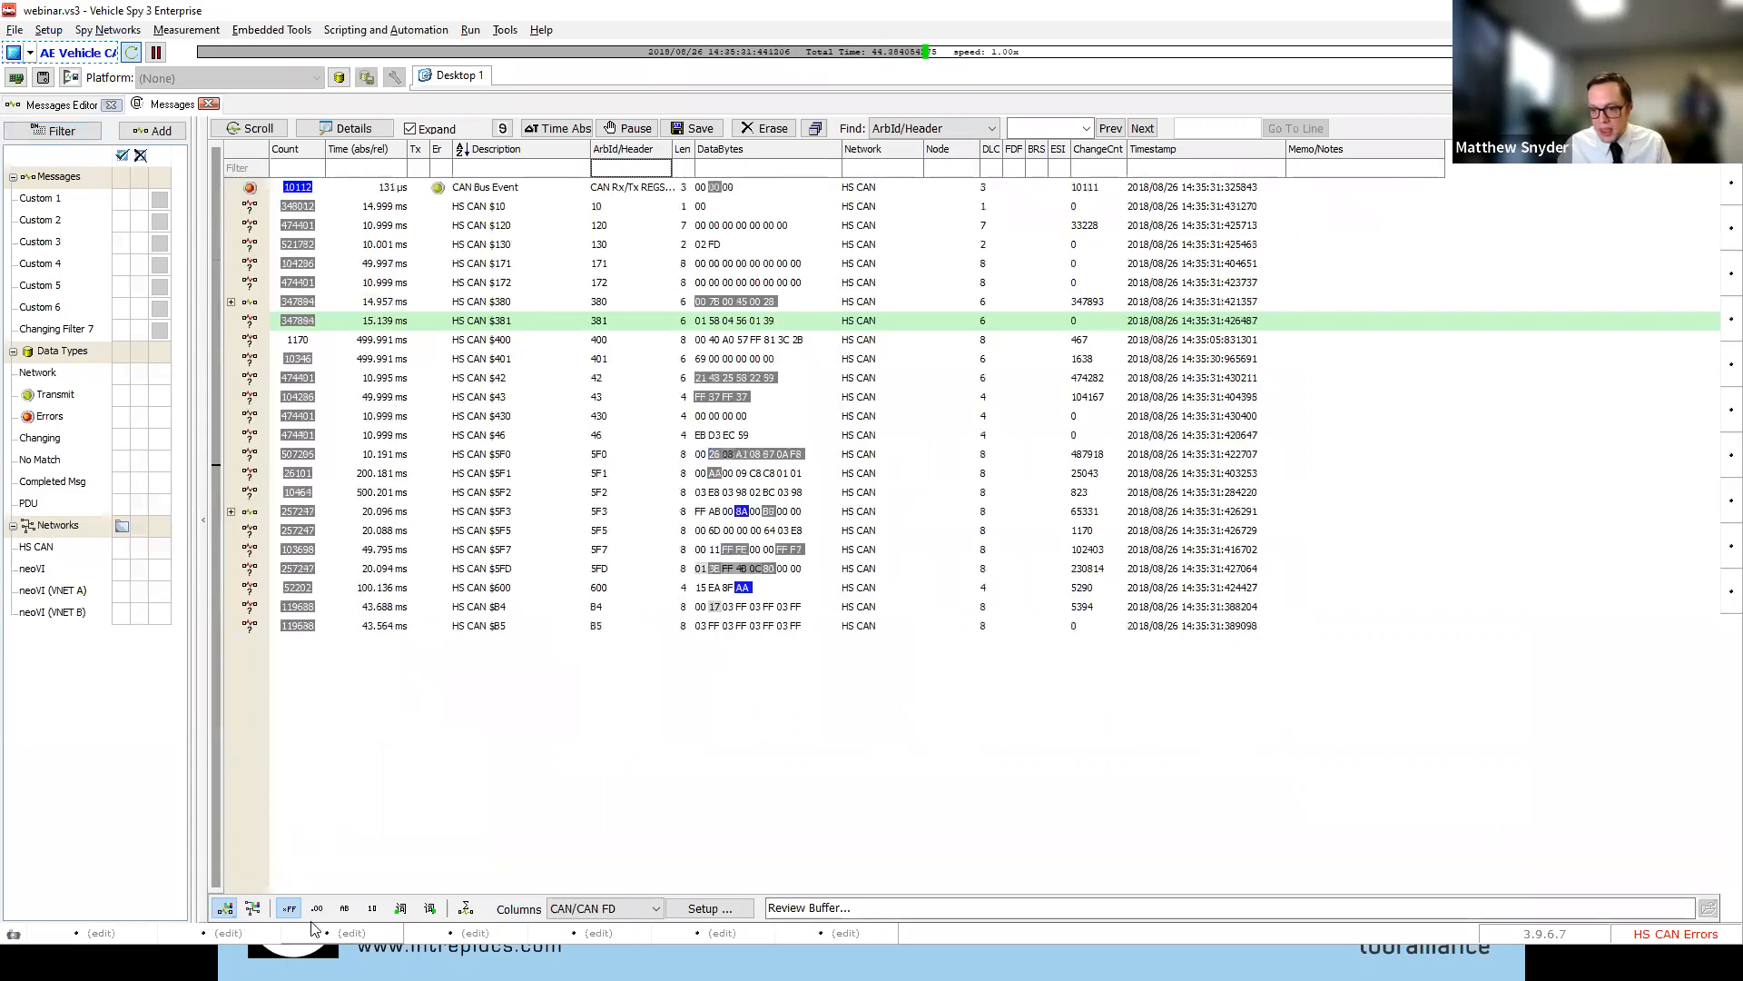
Display the message data in decimal format and return it to hexadecimal
click(317, 908)
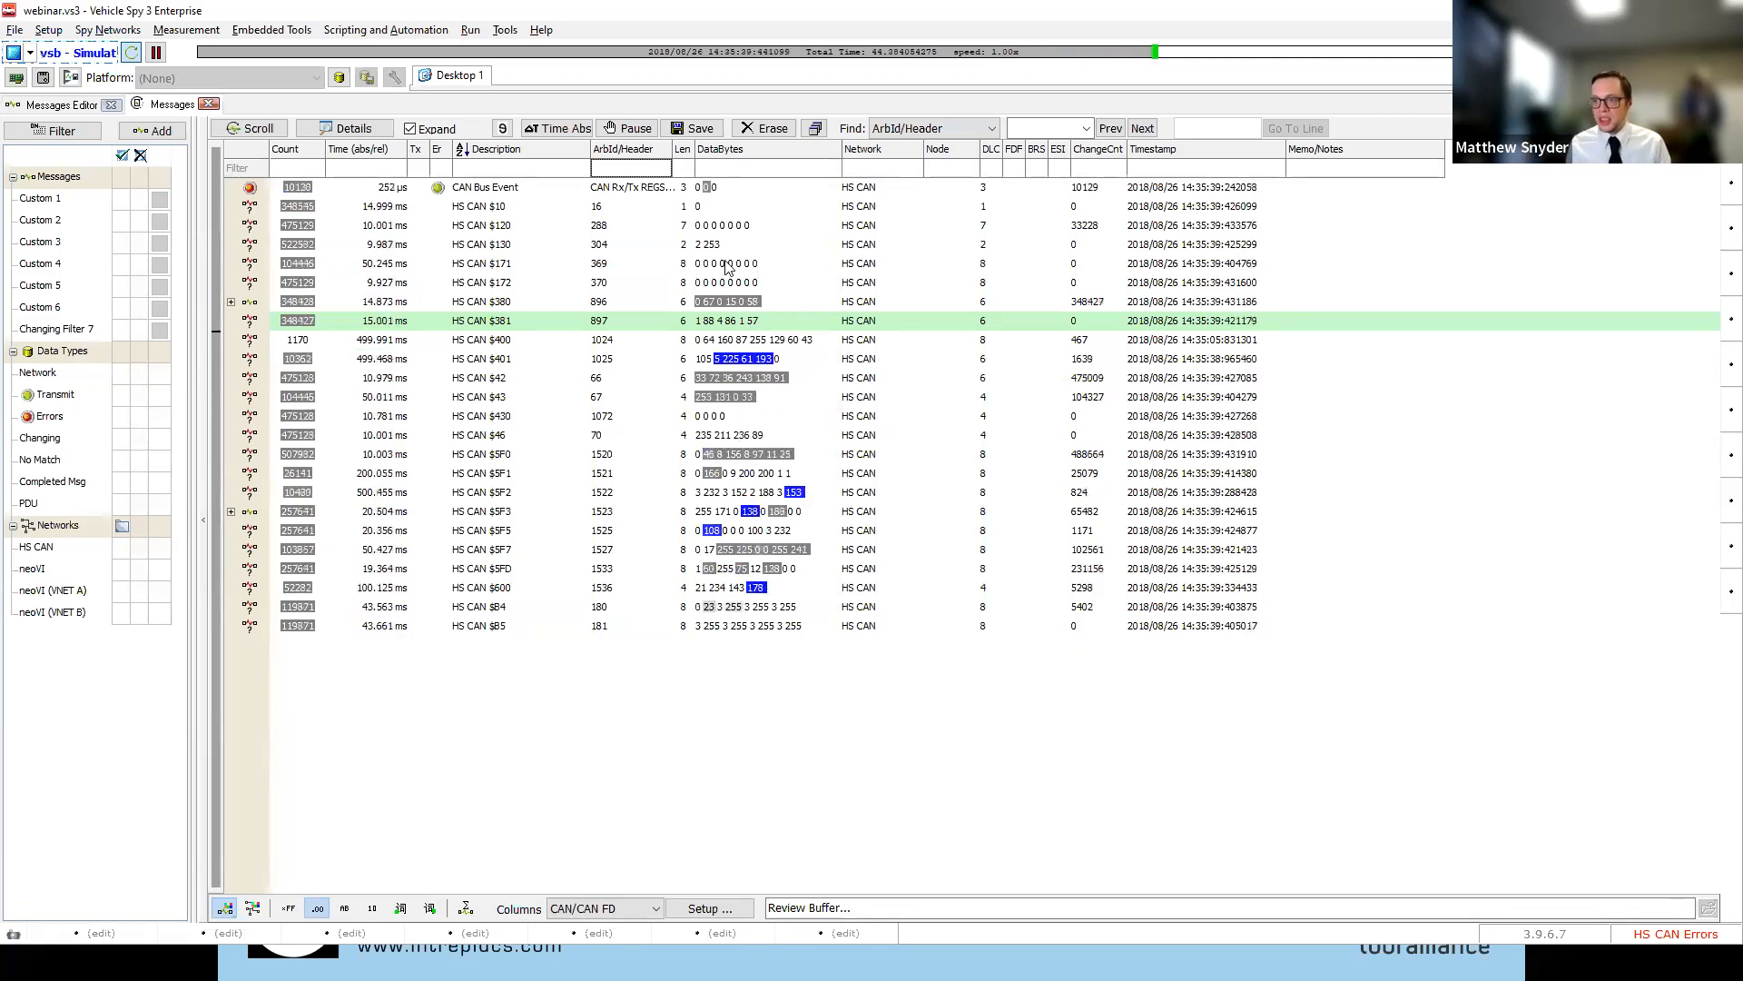
click(288, 908)
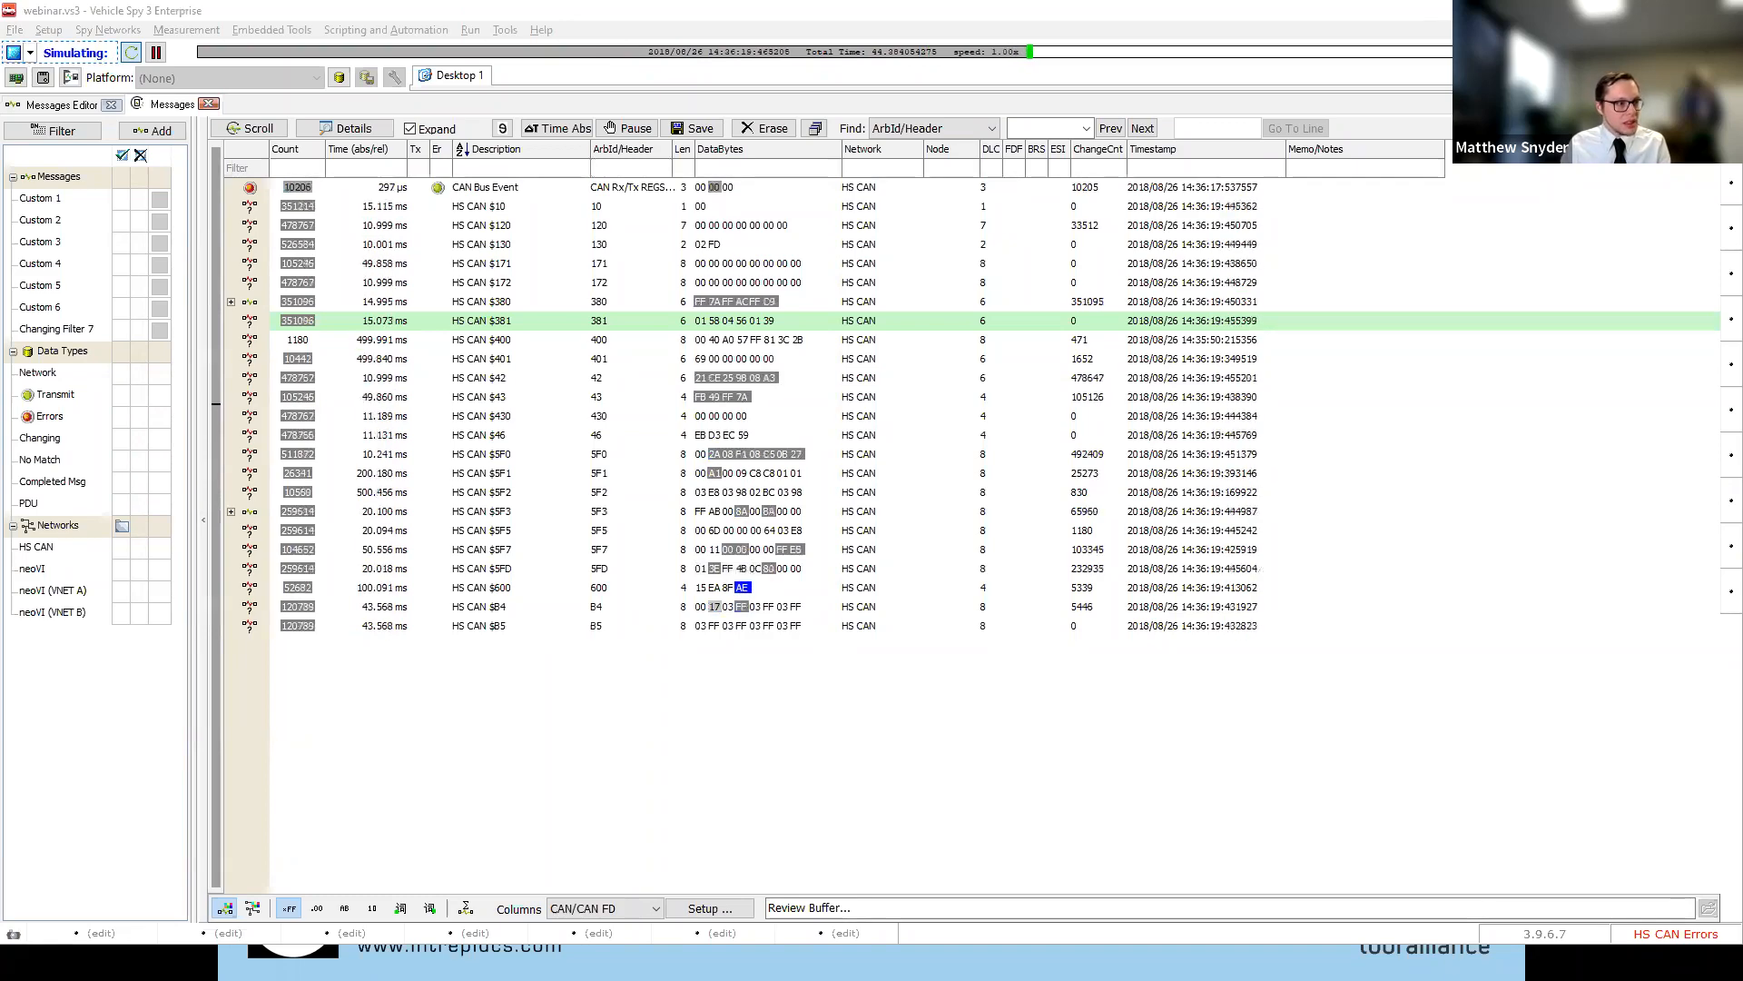
Switch to the presentation and advance to the Message Statistics slide
key(alt+Tab)
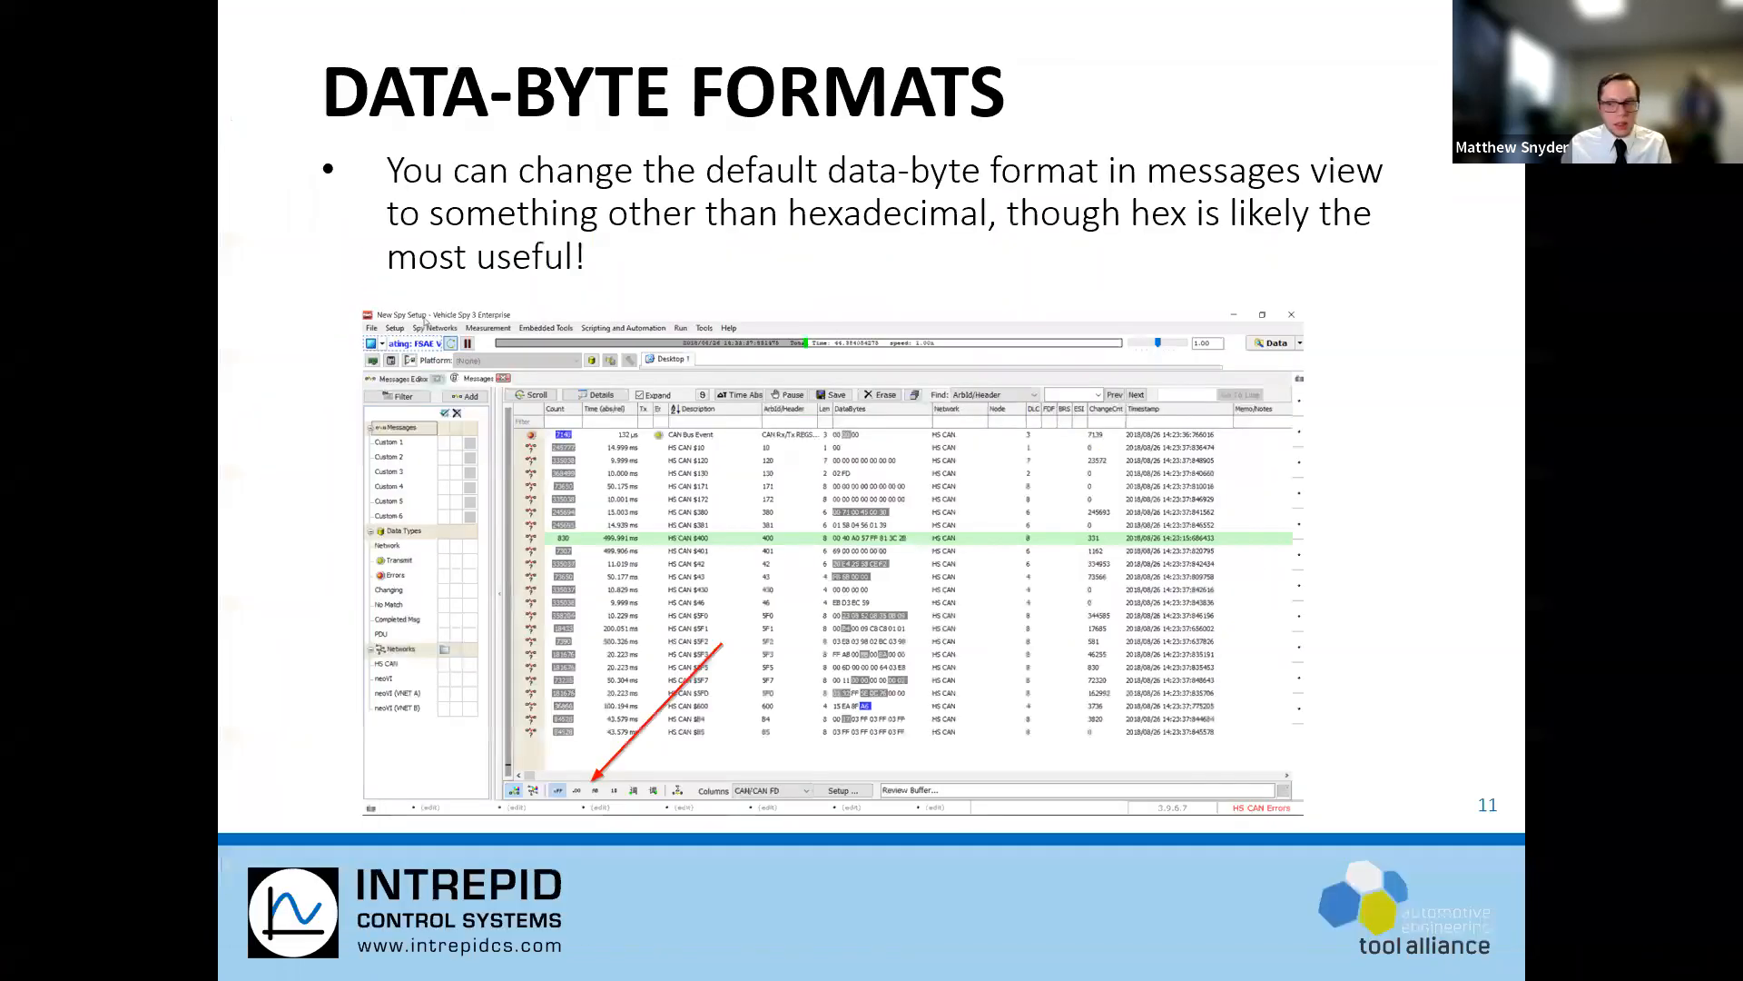
key(Right)
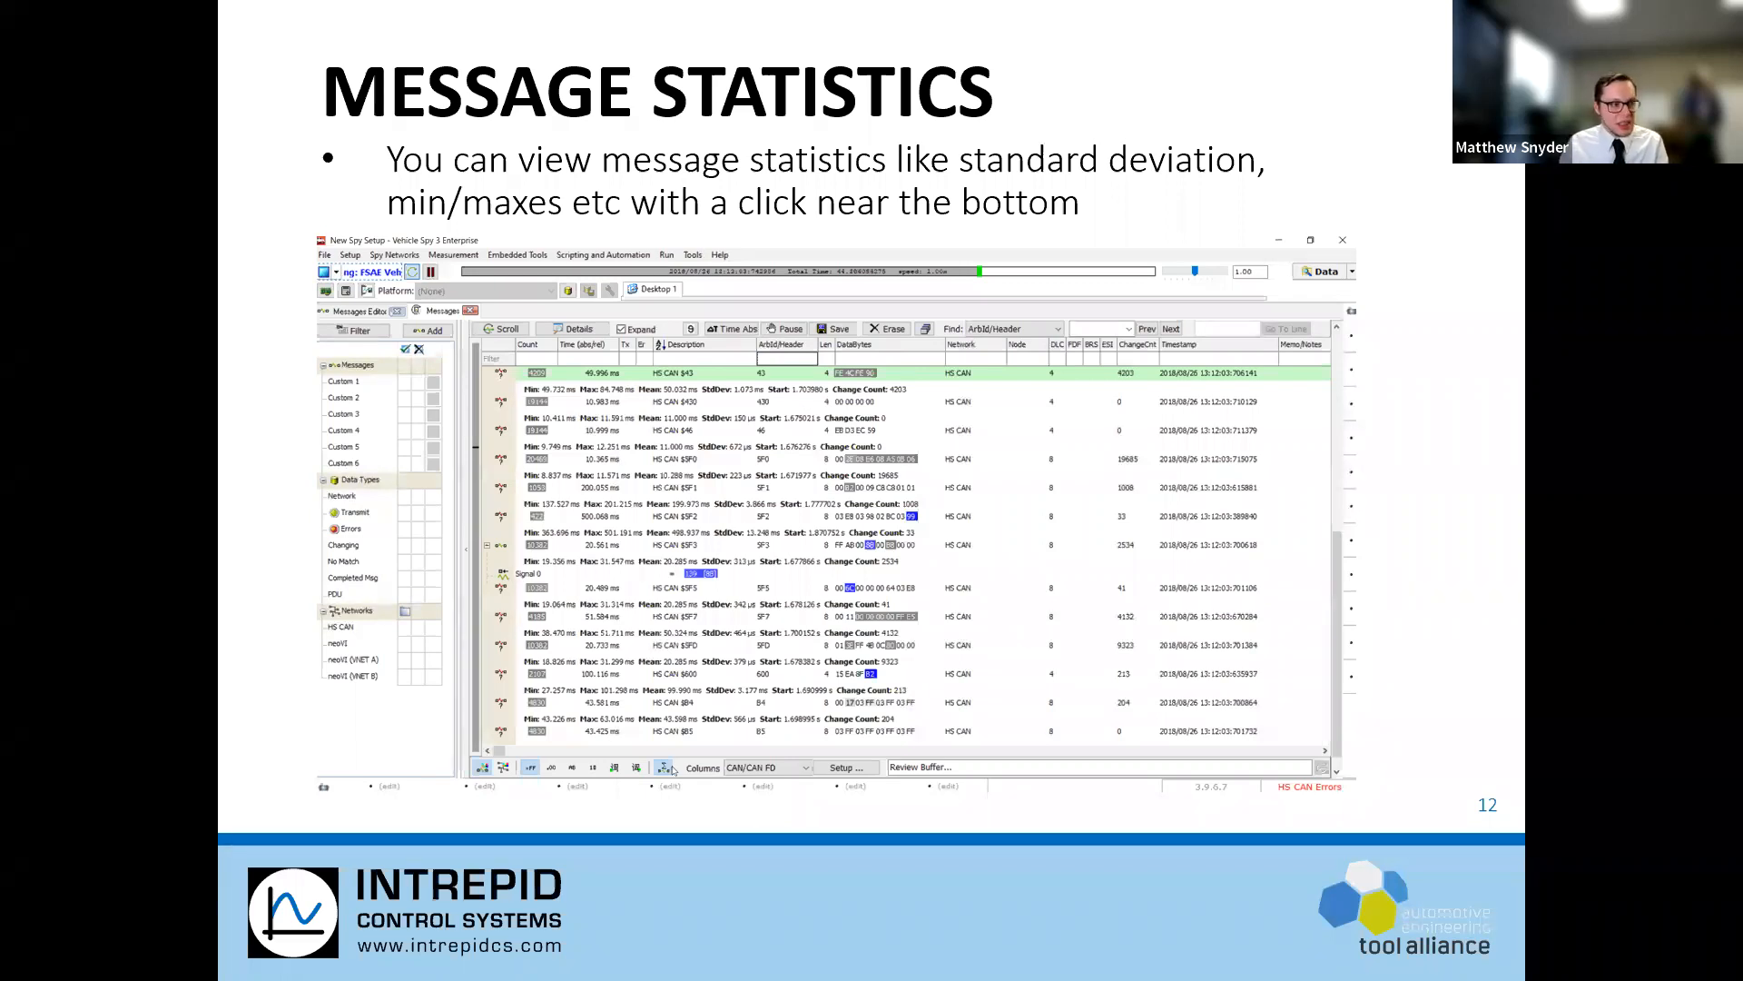
Return to Vehicle Spy, turn on message statistics, and filter the ArbId/Header column by 381
key(alt+Tab)
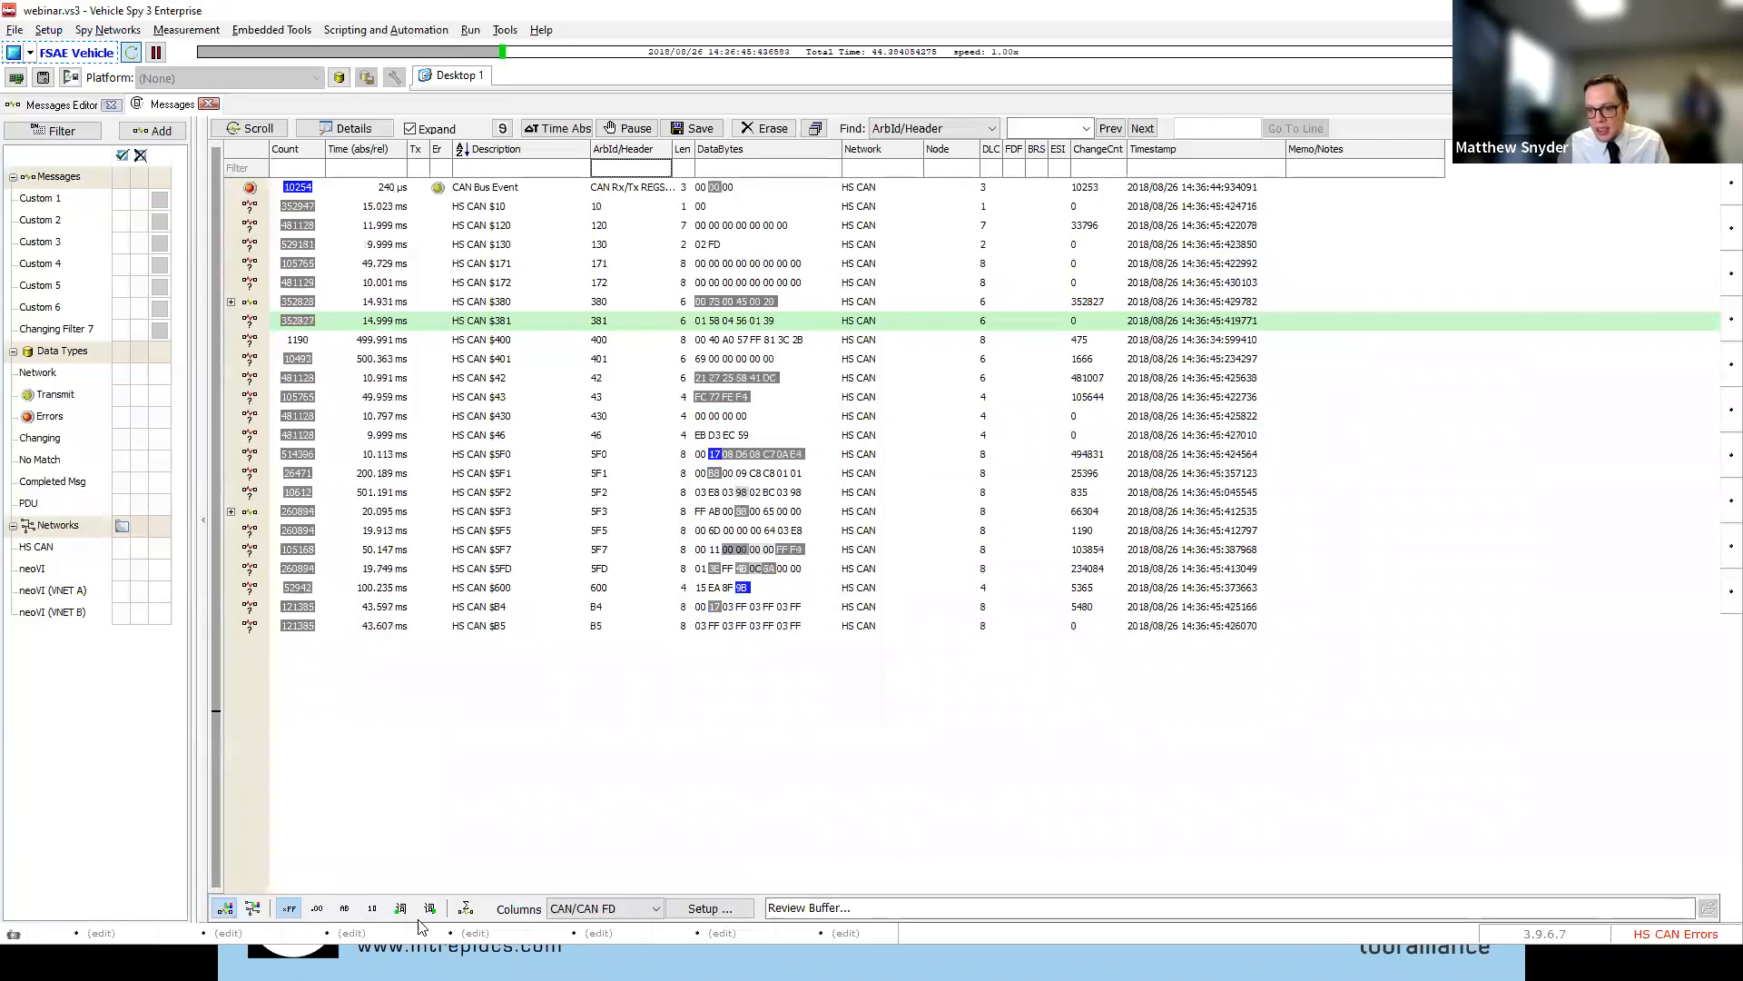
click(466, 910)
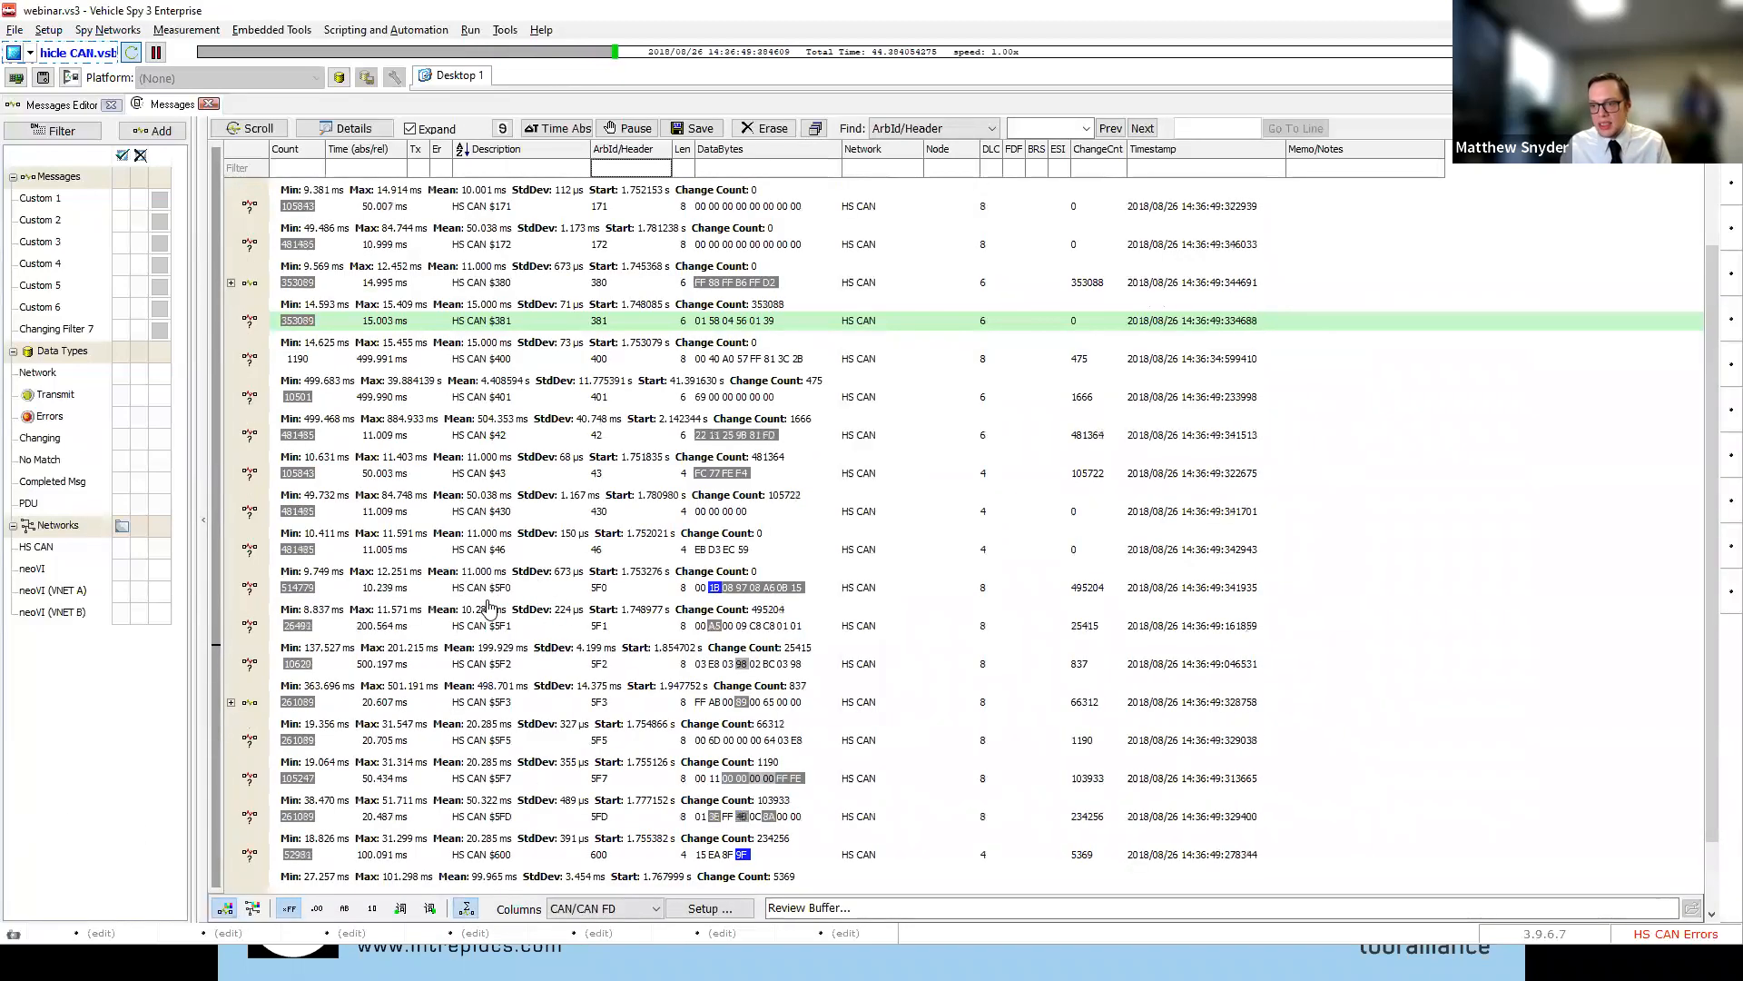
text(381)
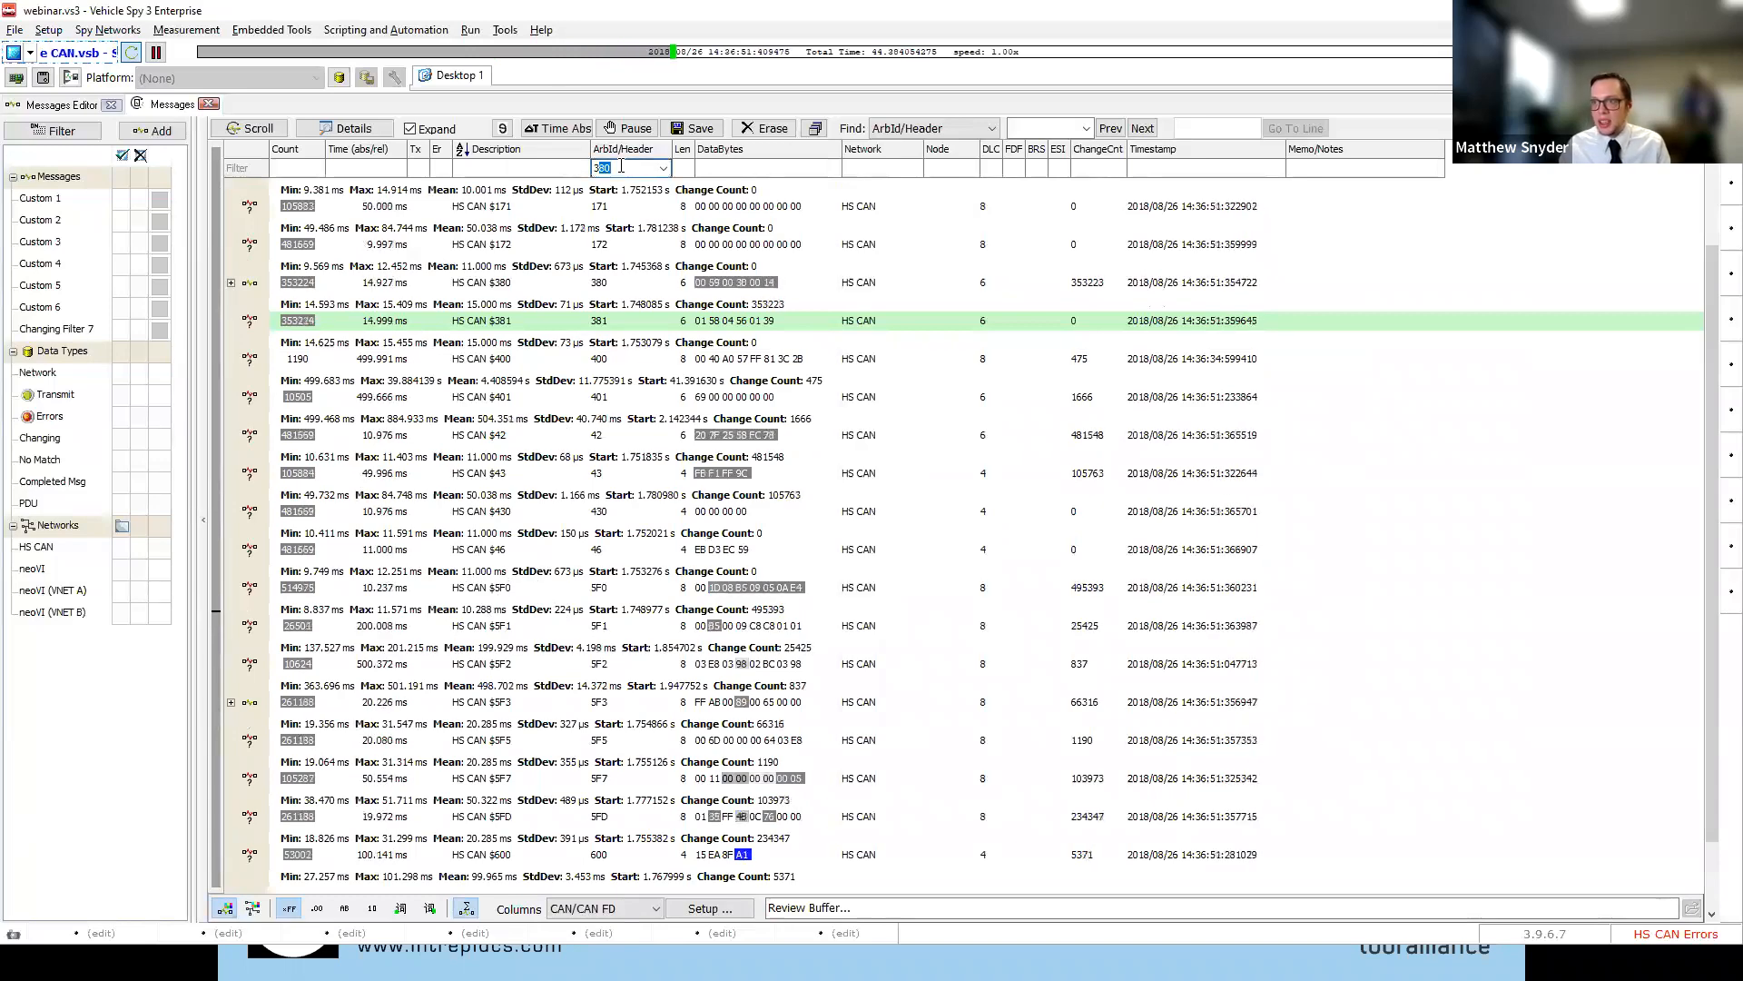
key(Return)
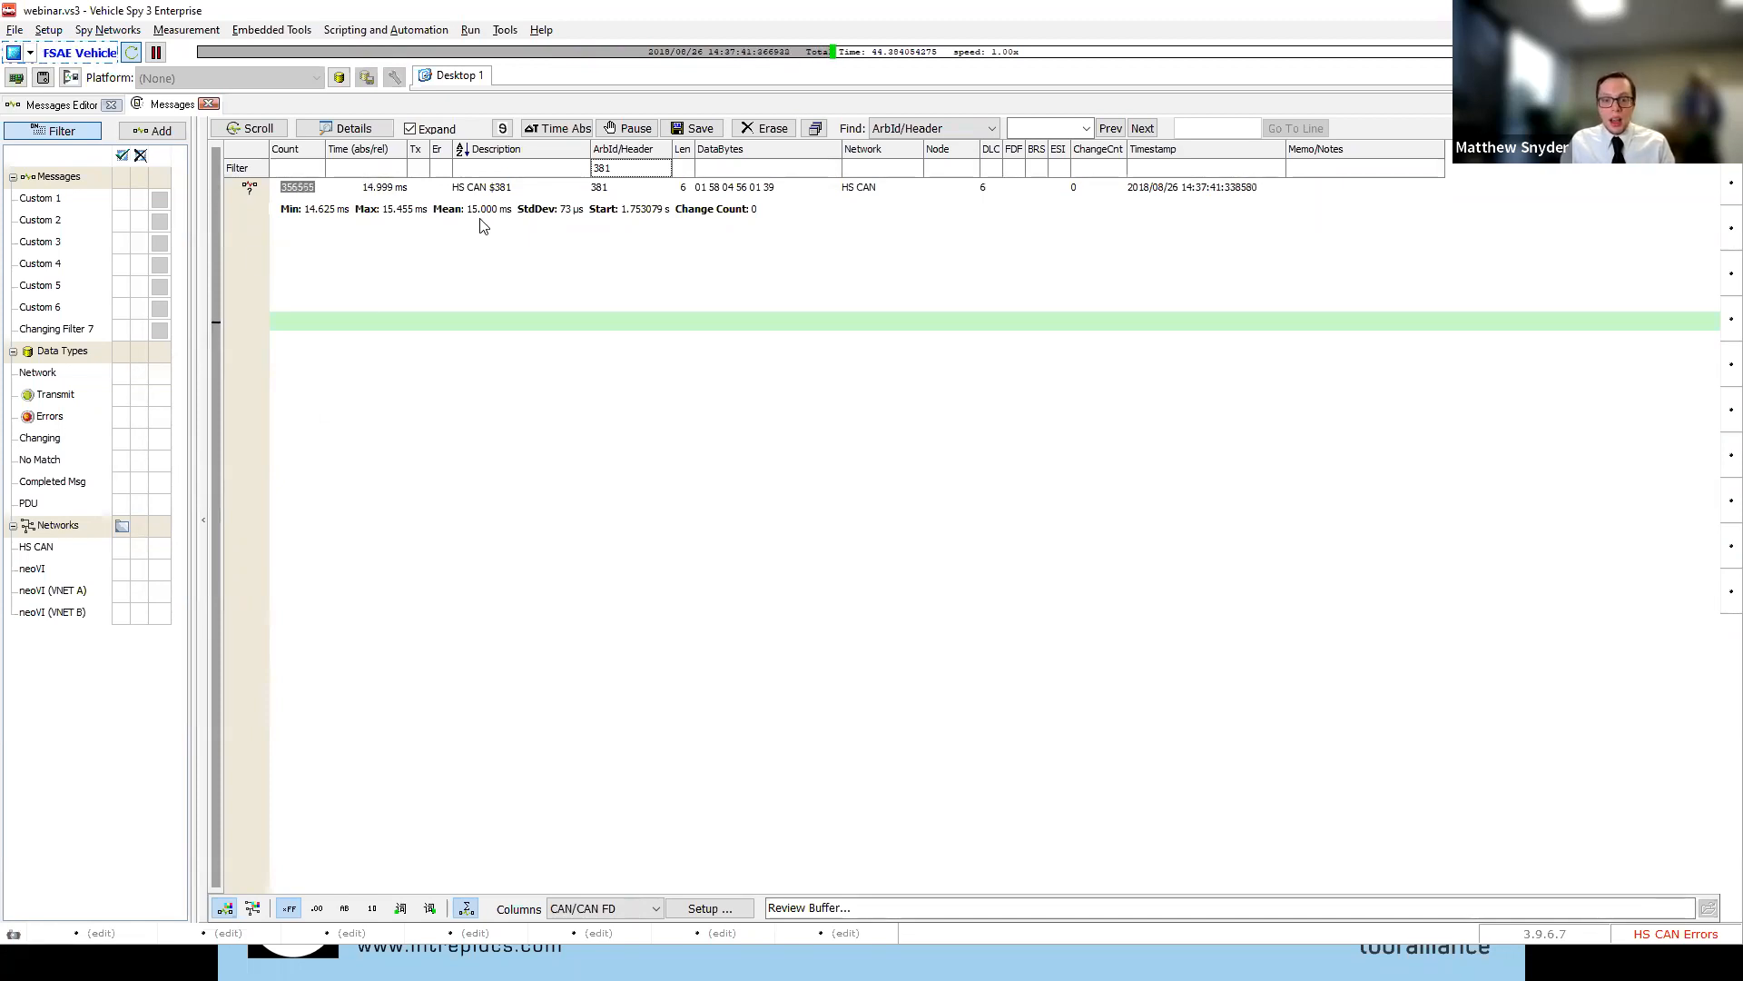
Replace the ArbId/Header filter with 381,171 to list both messages with their statistics
click(635, 169)
key(BackSpace)
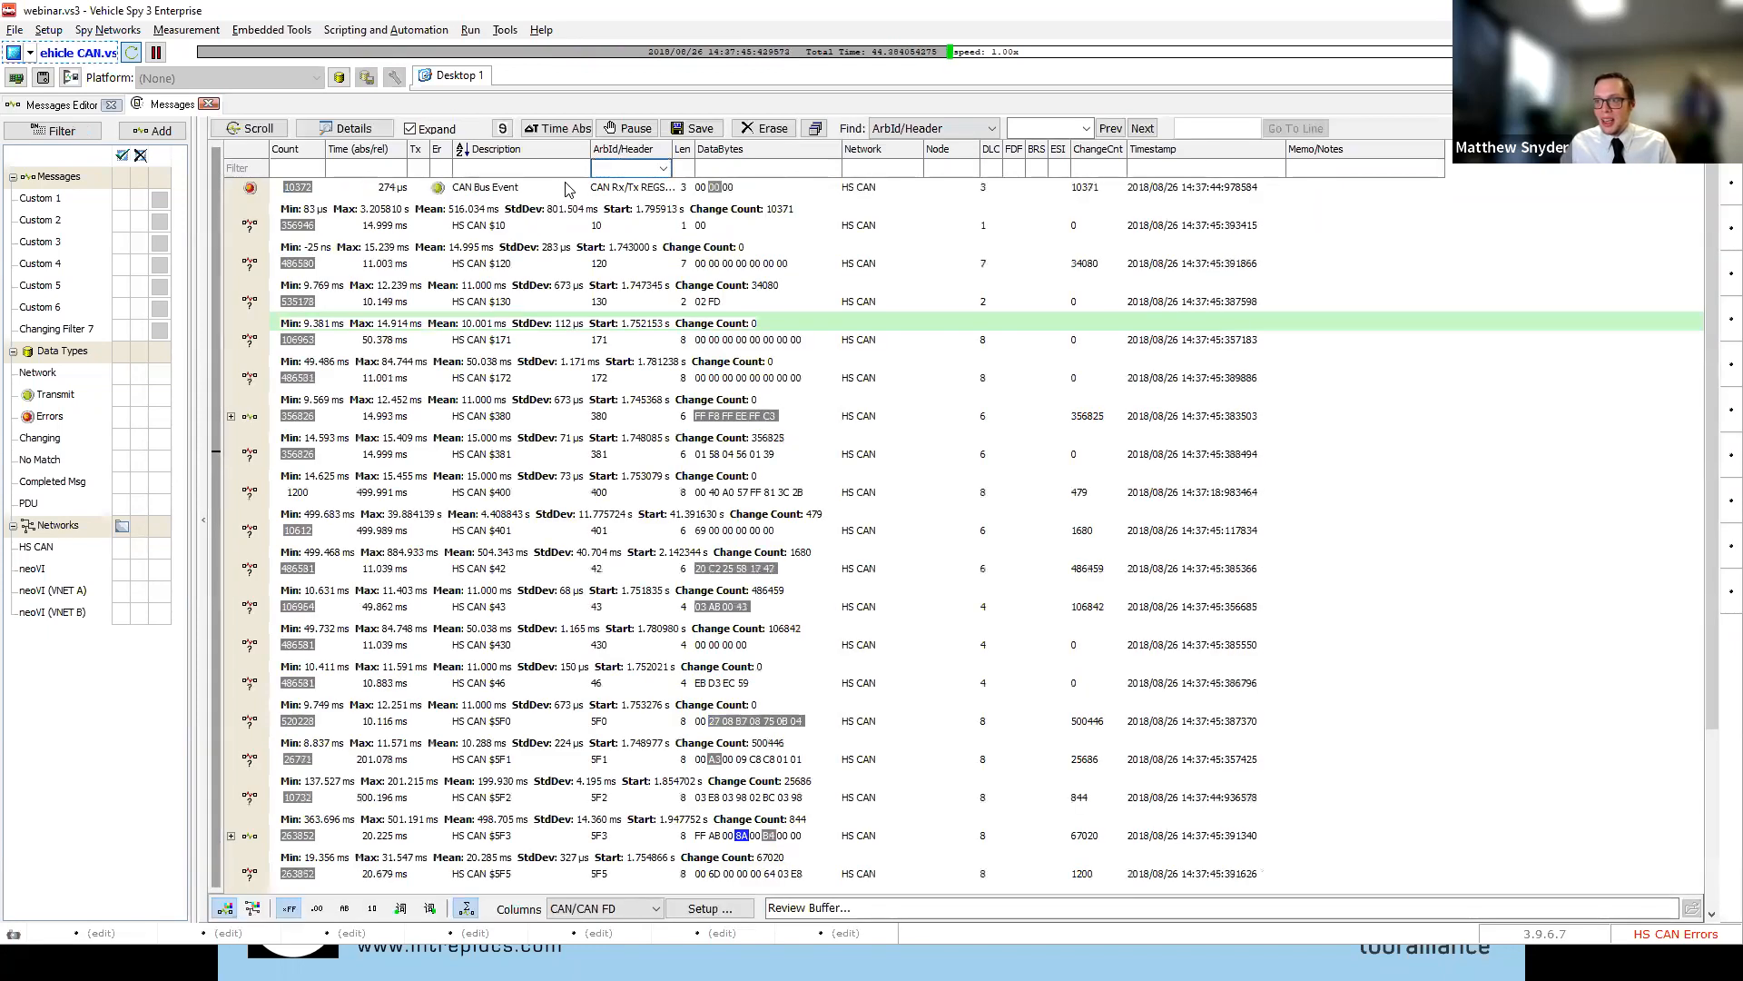
text(381,)
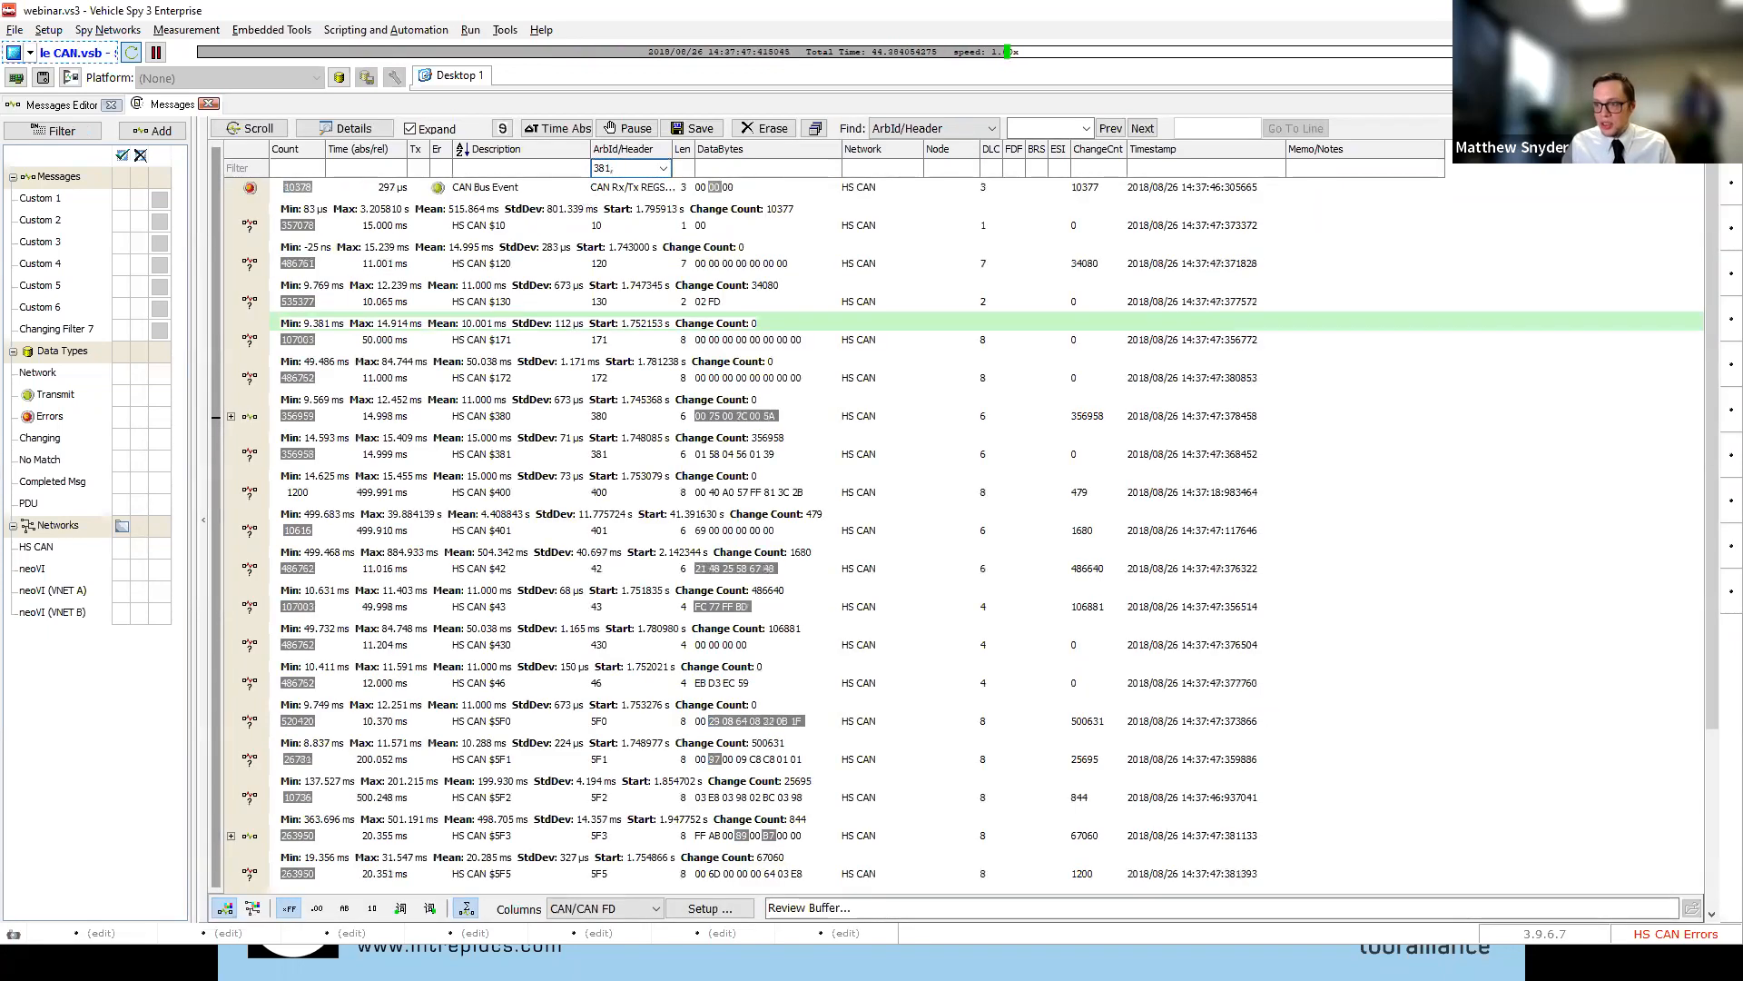
text(171)
key(Return)
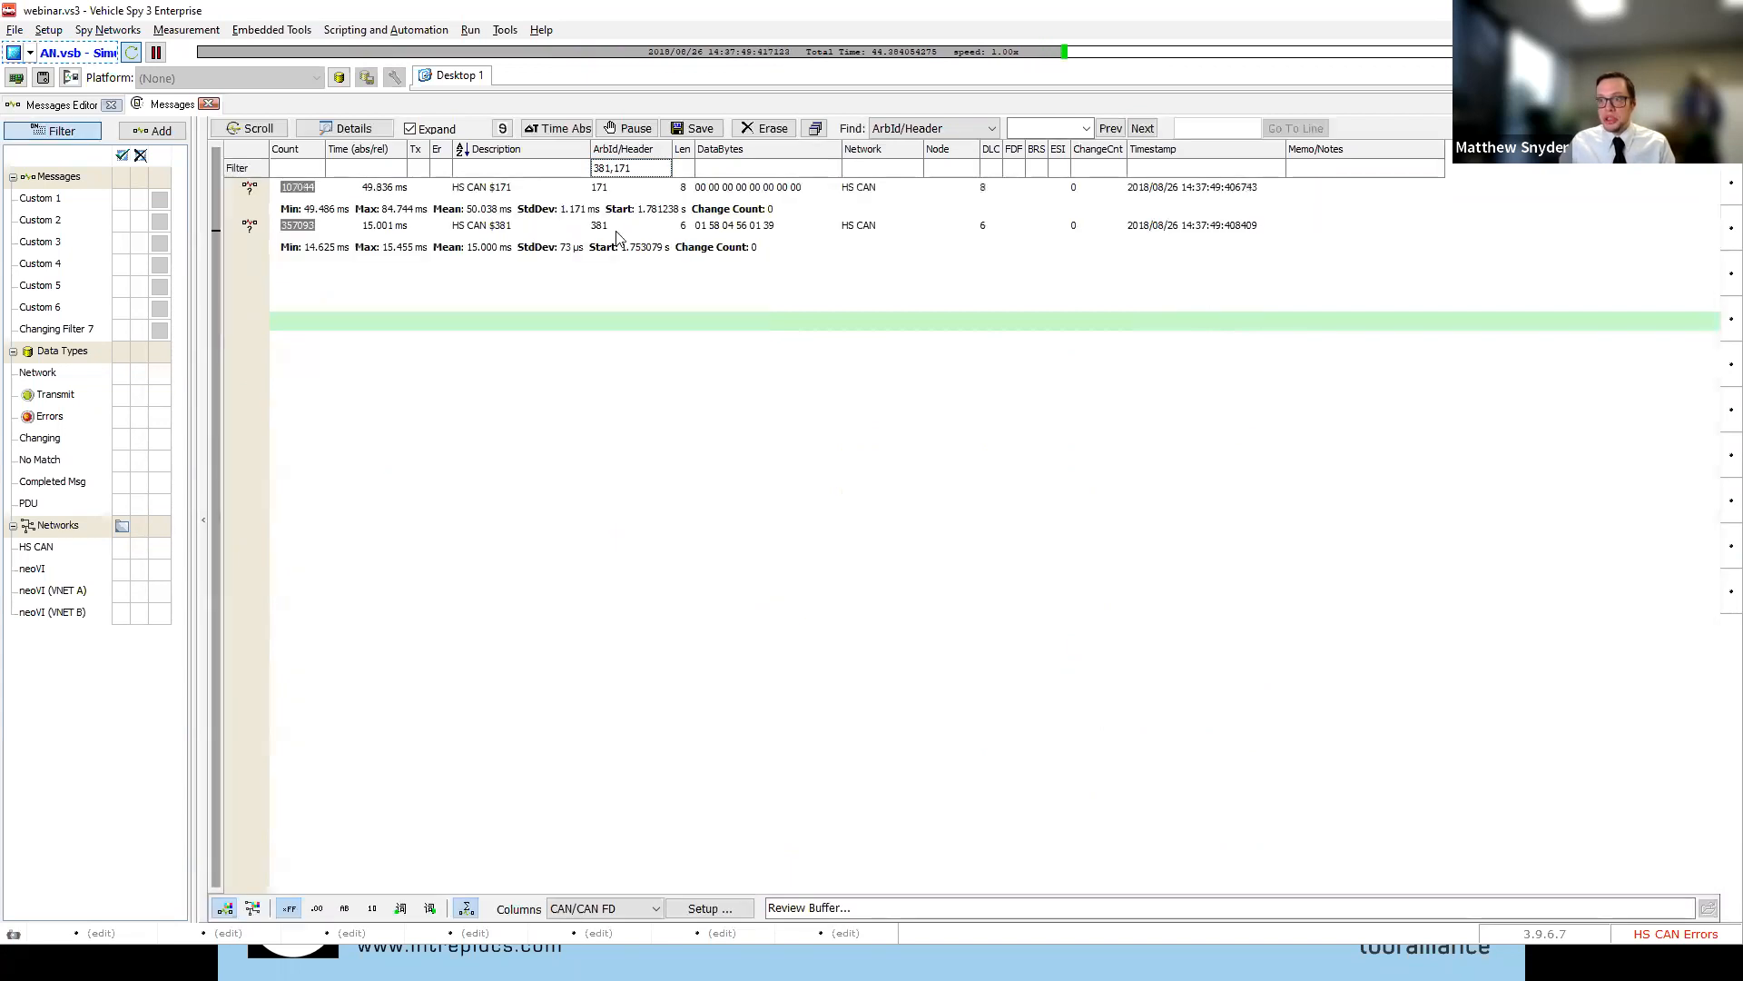
Clear the ArbId/Header filter and turn off the message statistics
click(647, 169)
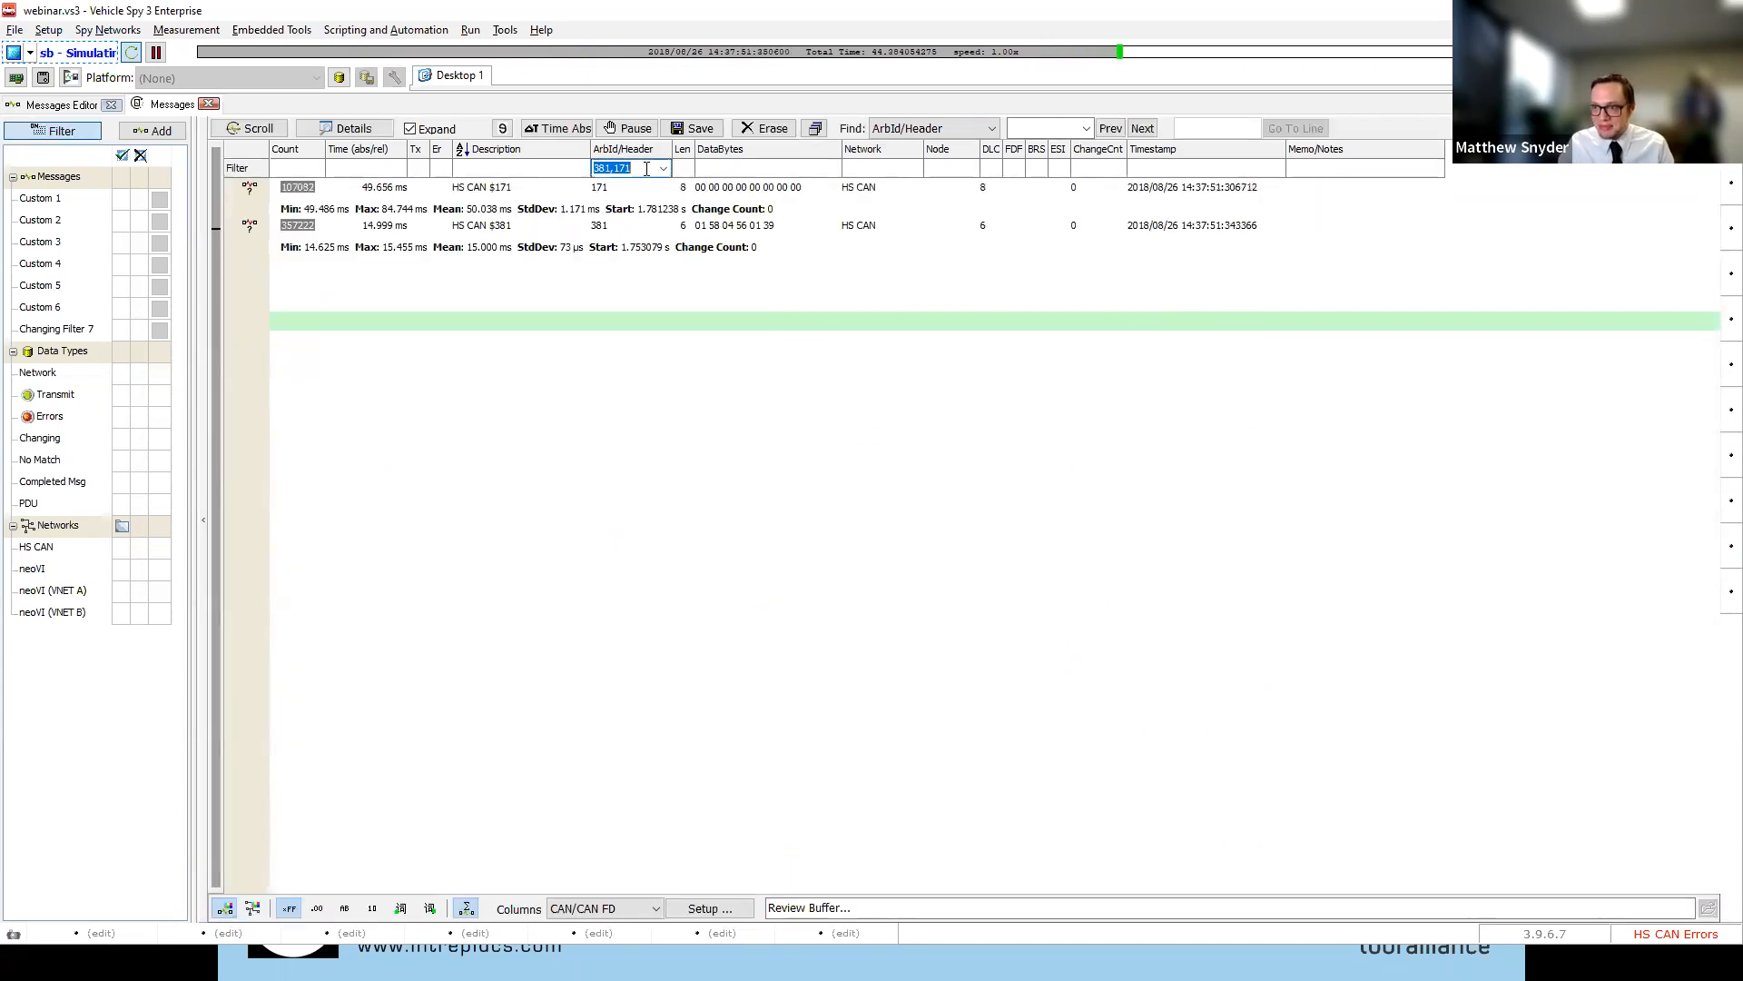
key(BackSpace)
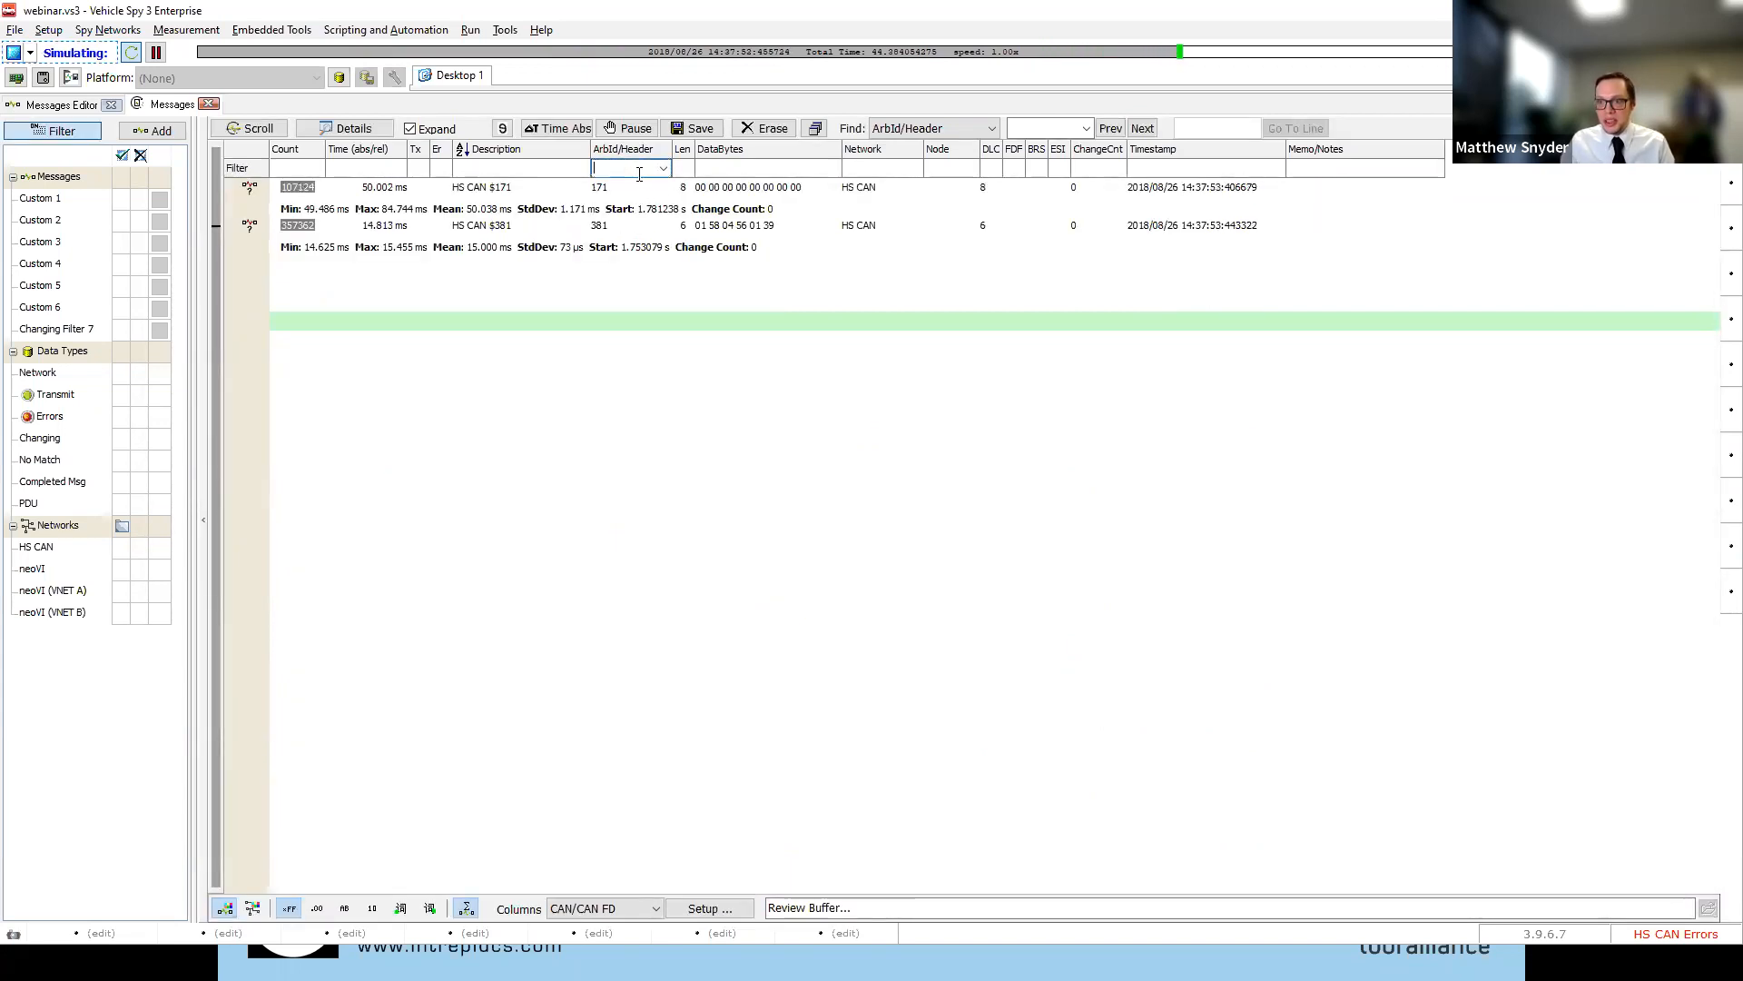
key(Return)
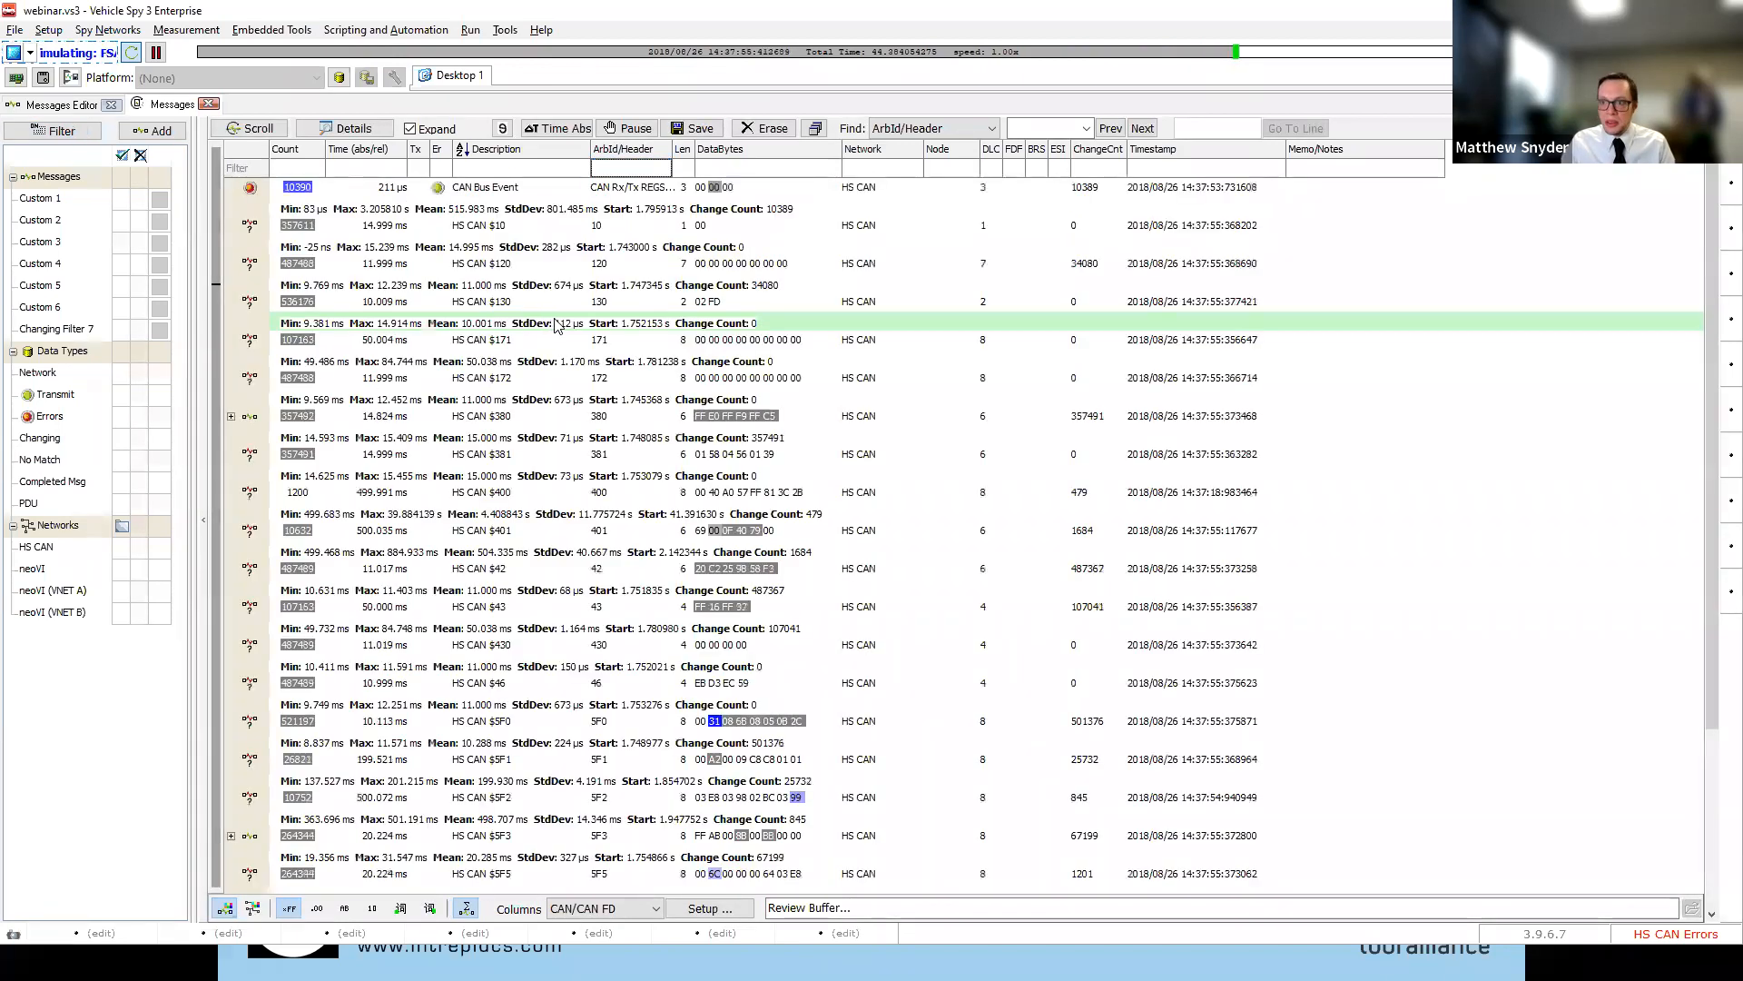
click(460, 912)
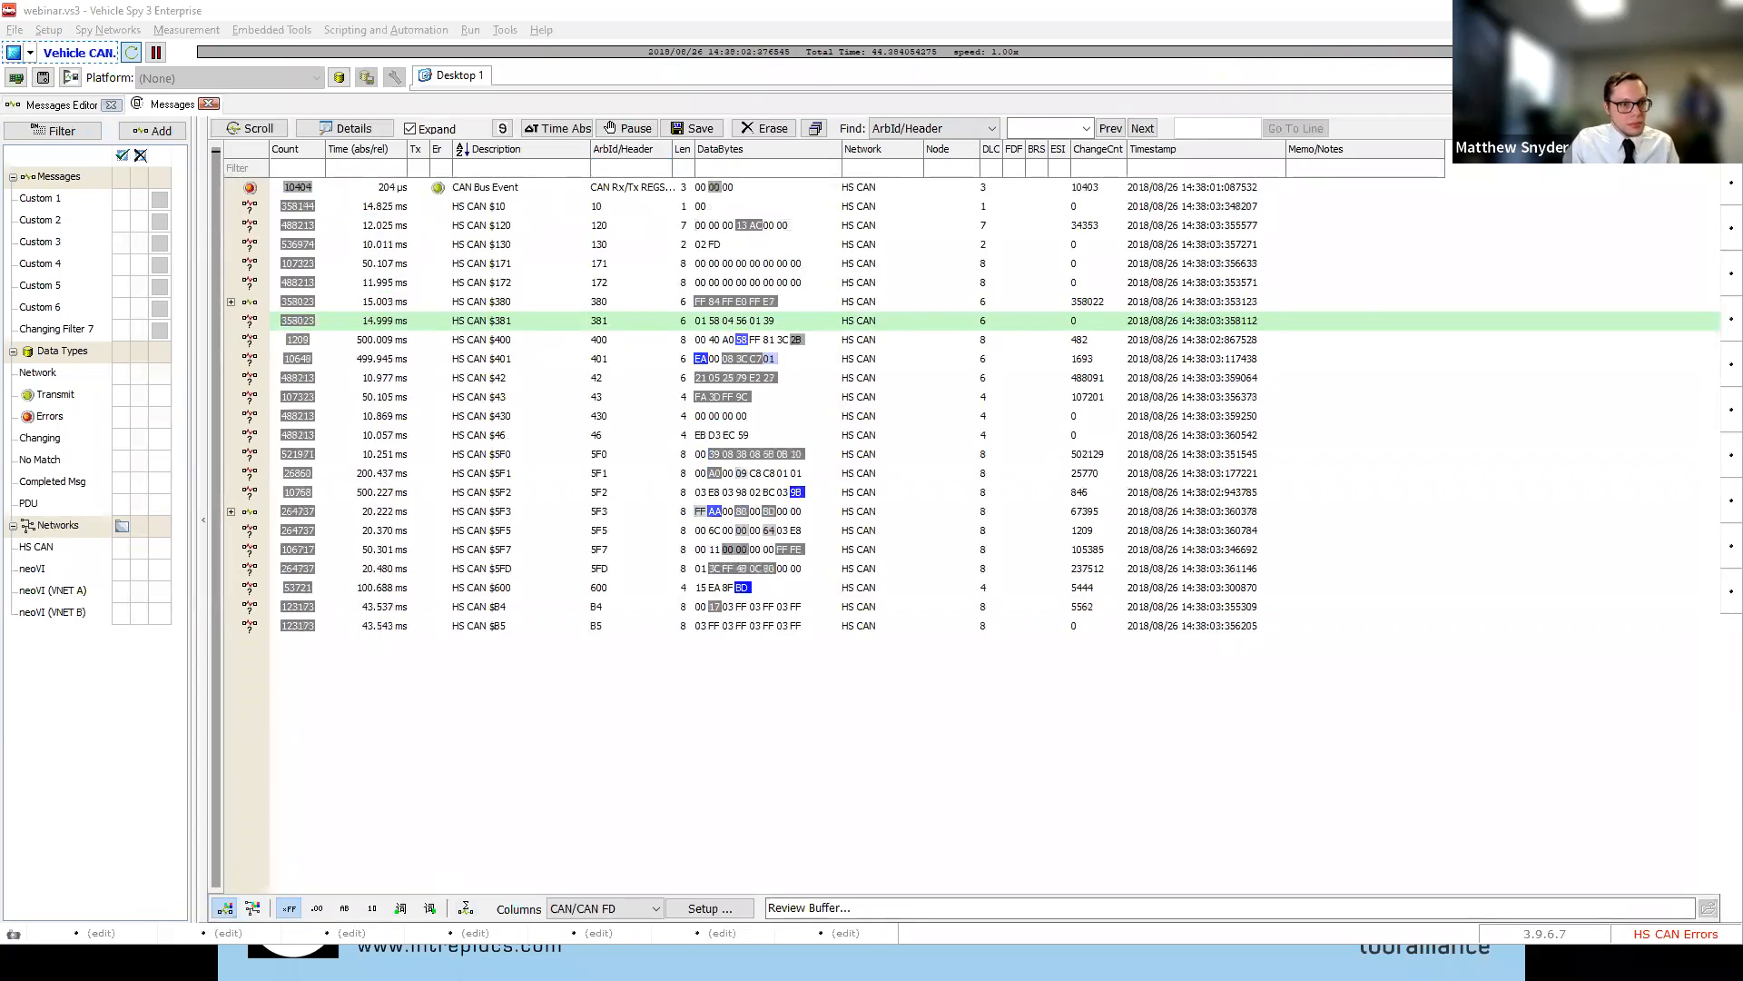
Switch to the presentation and advance to the Raw vs Decoded Data slide
key(alt+Tab)
click(715, 410)
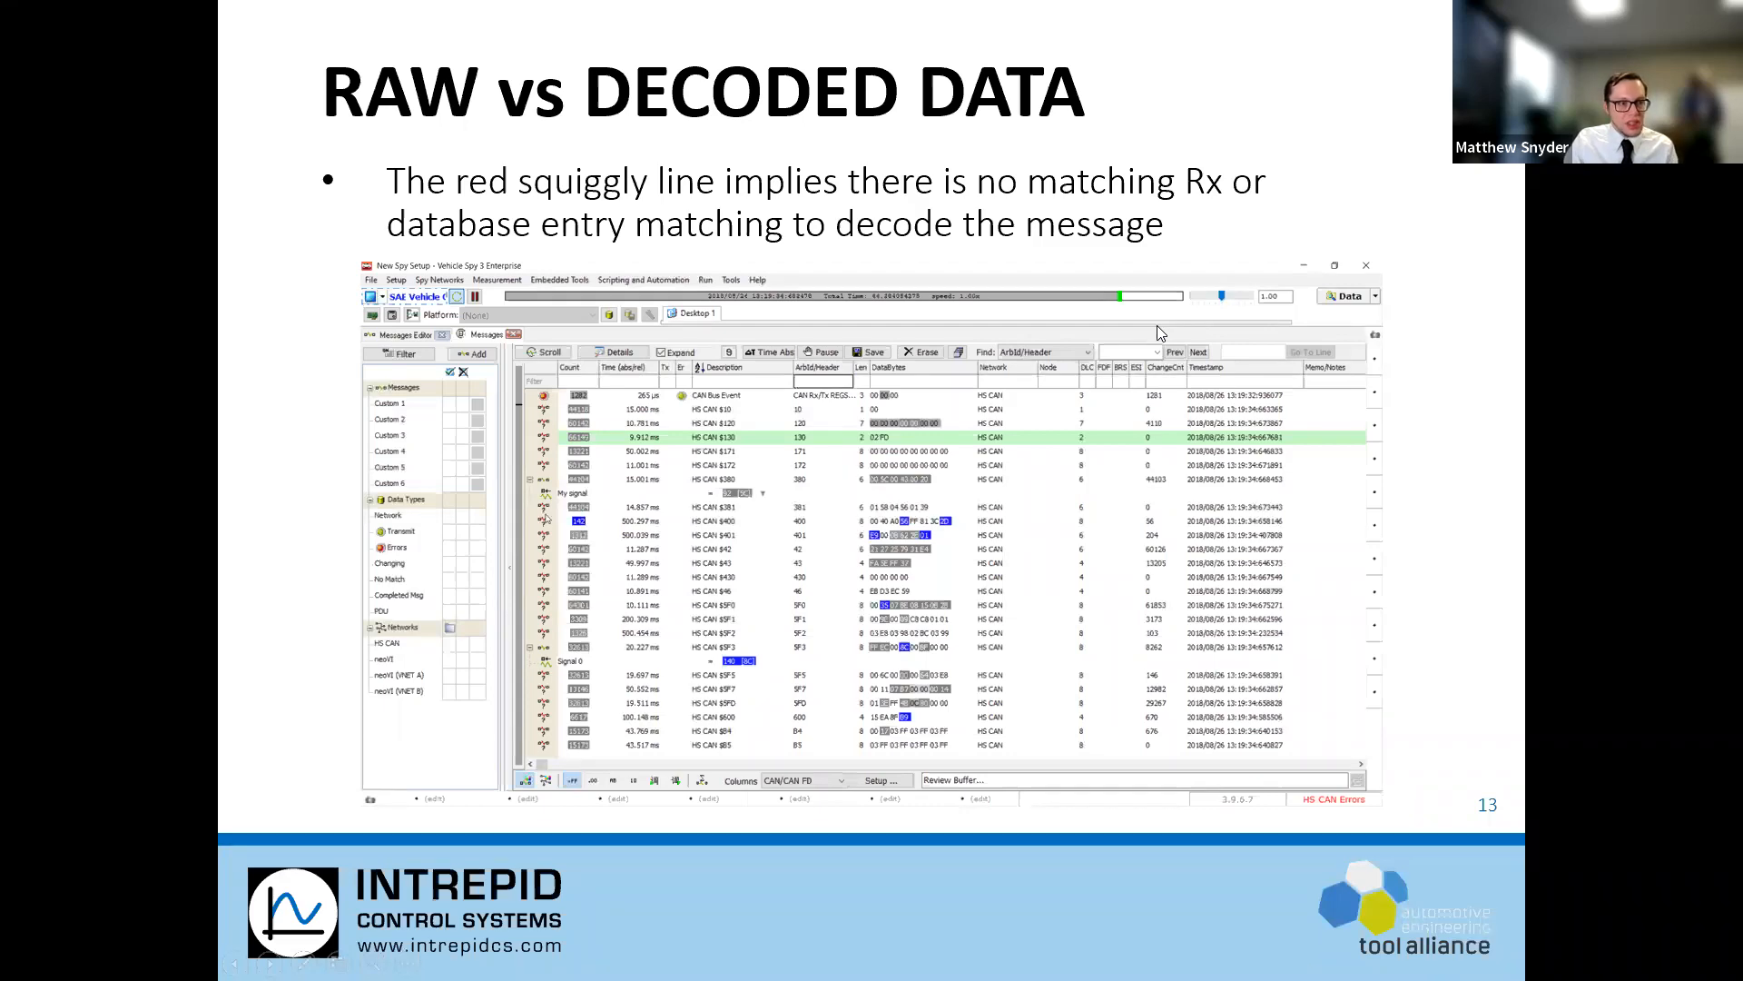
Return to Vehicle Spy and rename the HS CAN $380 receive message to My Message 1 in the Messages Editor
key(alt+Tab)
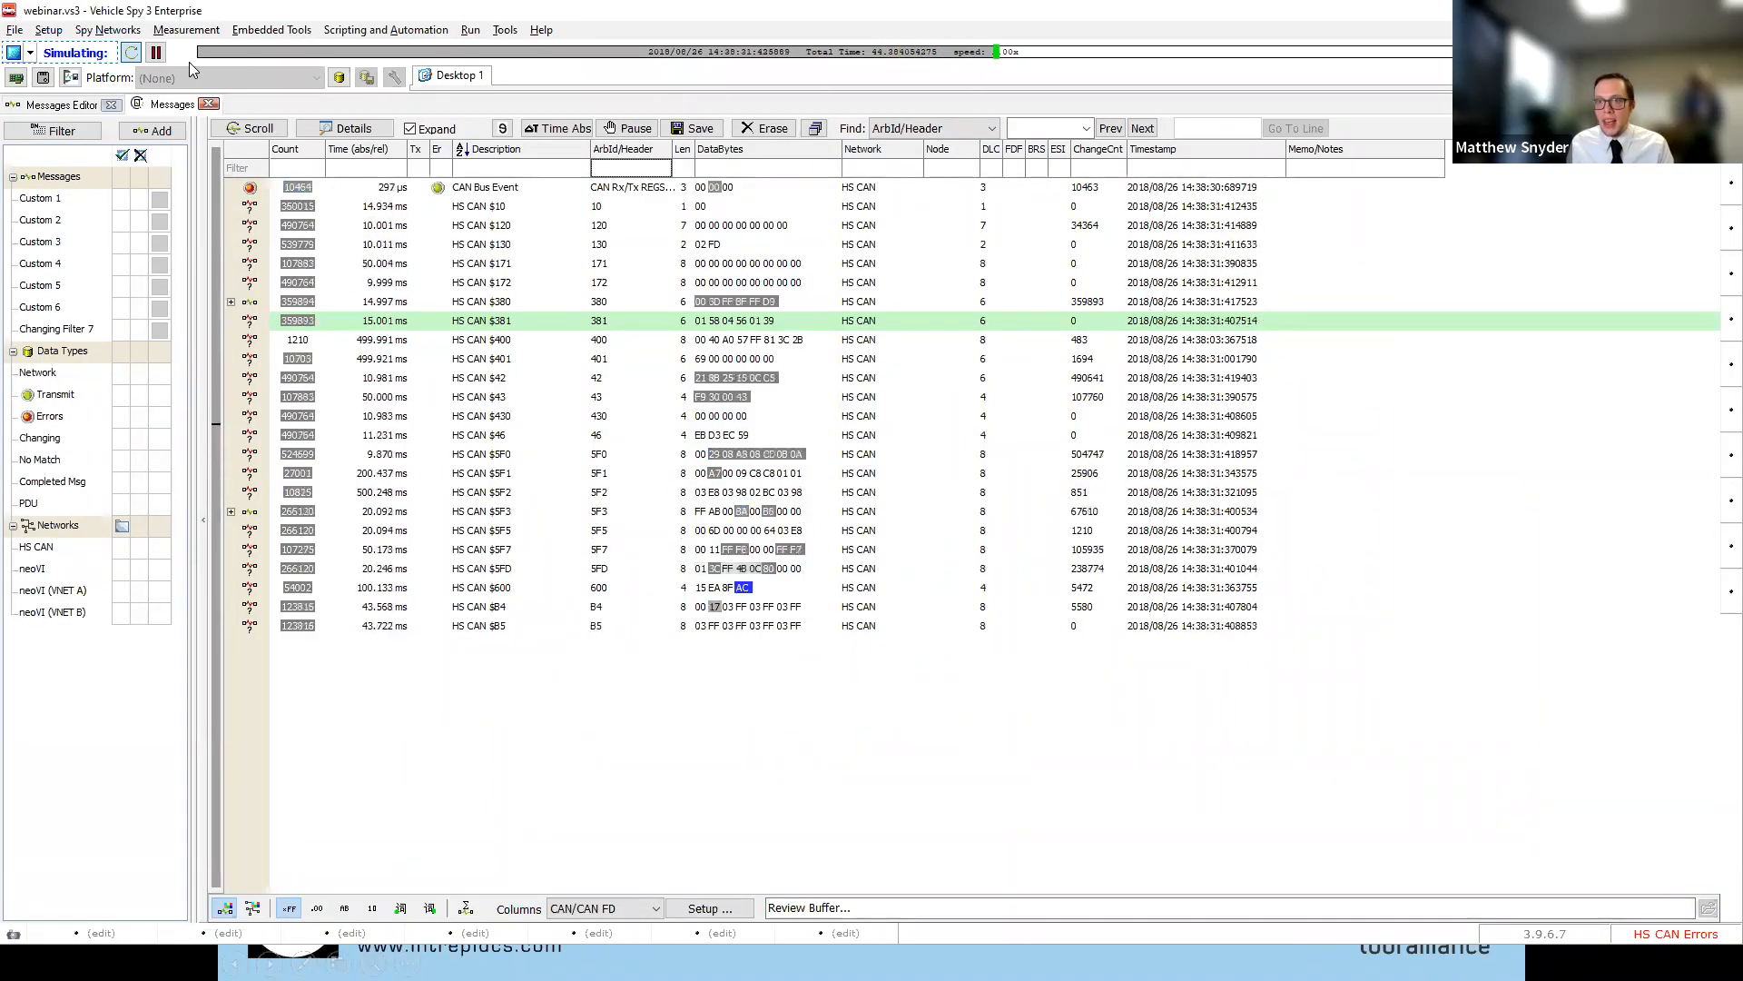
click(61, 104)
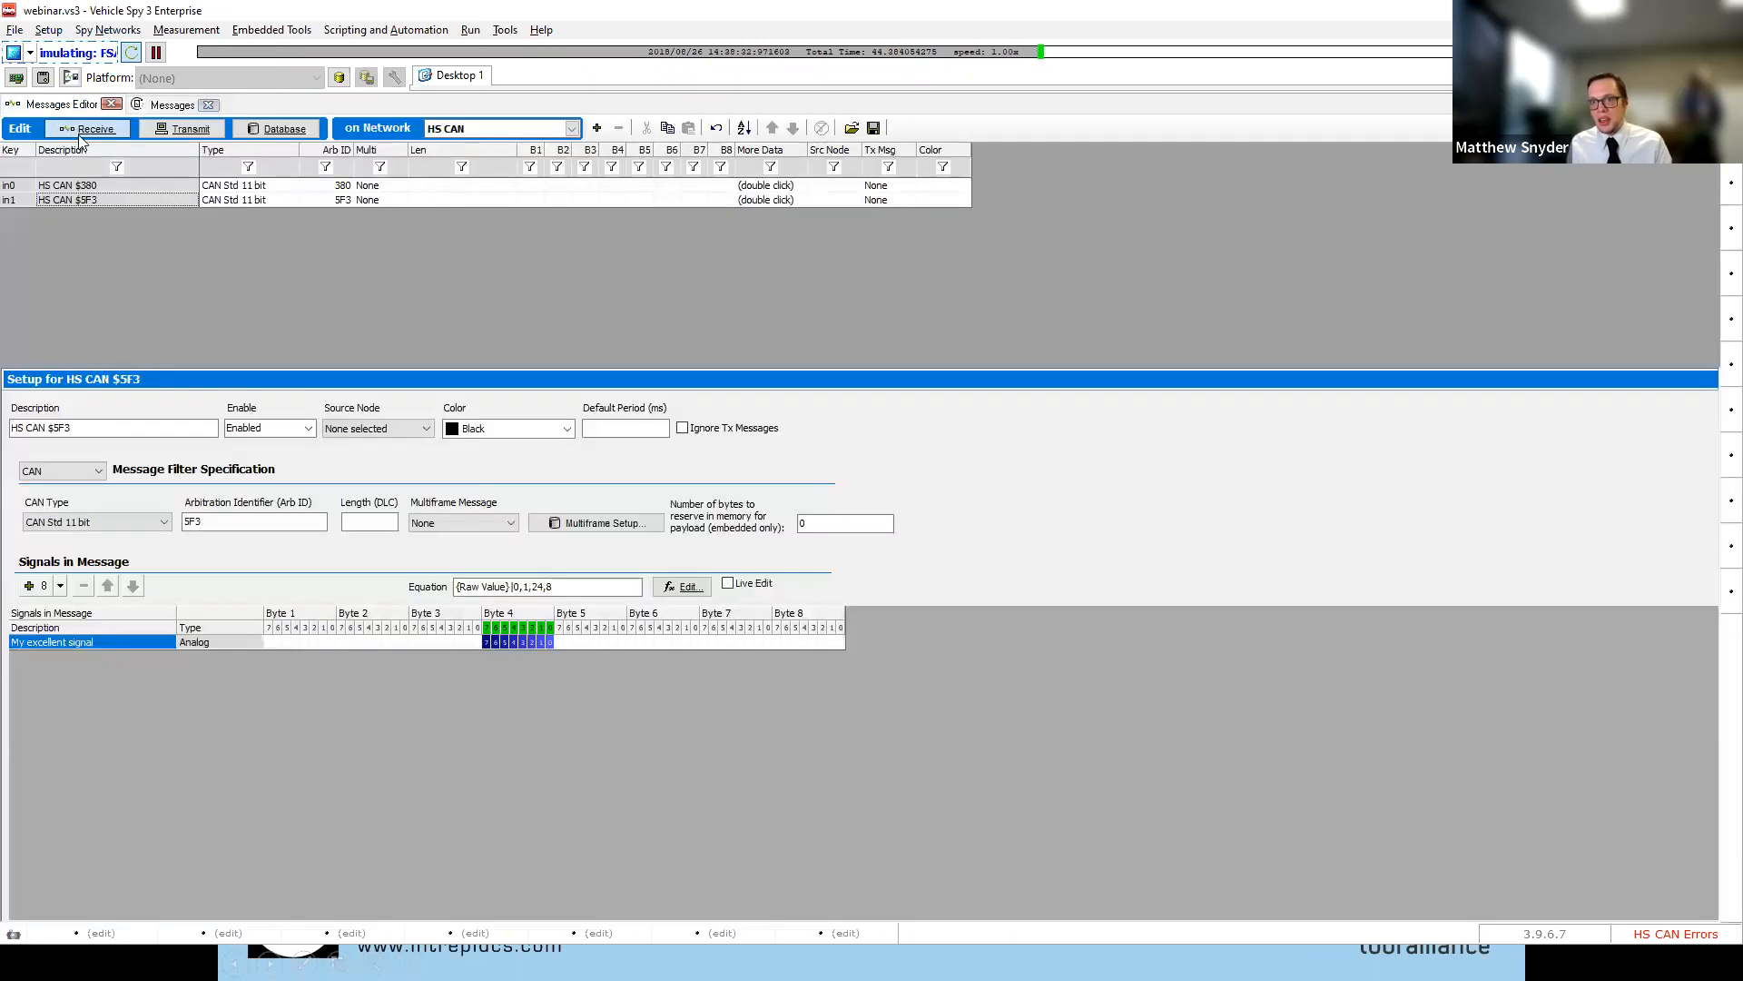
click(93, 187)
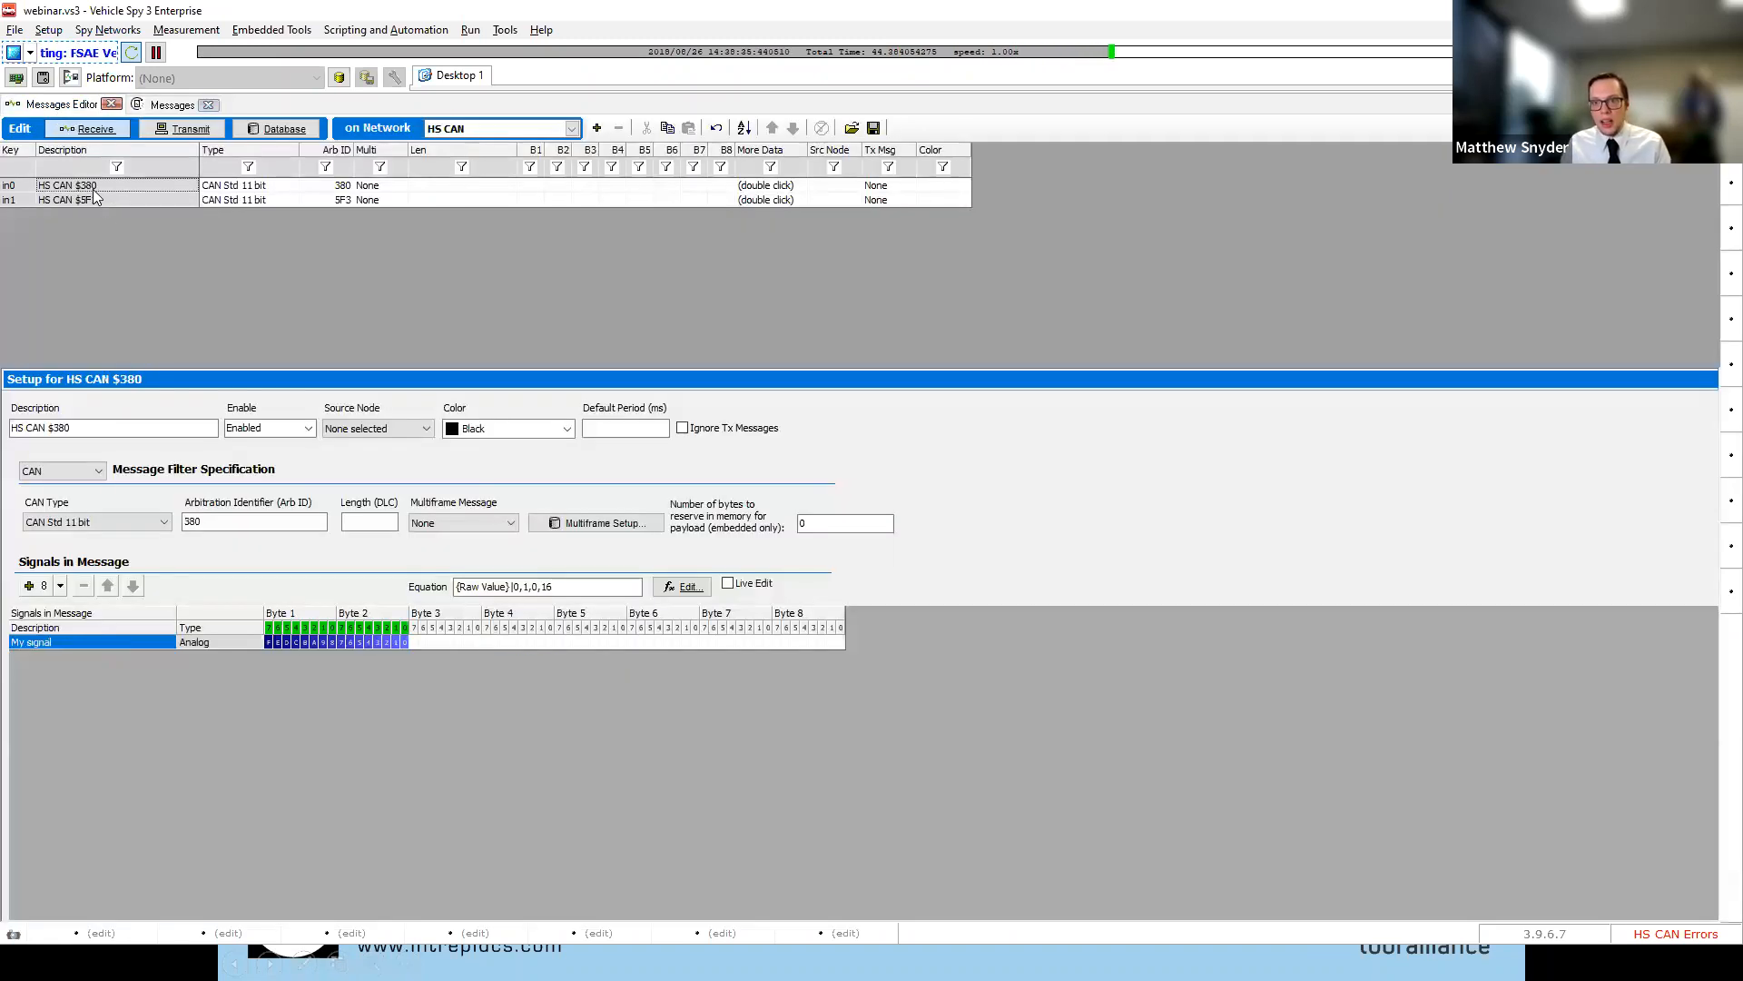
click(110, 186)
text(My Message 1)
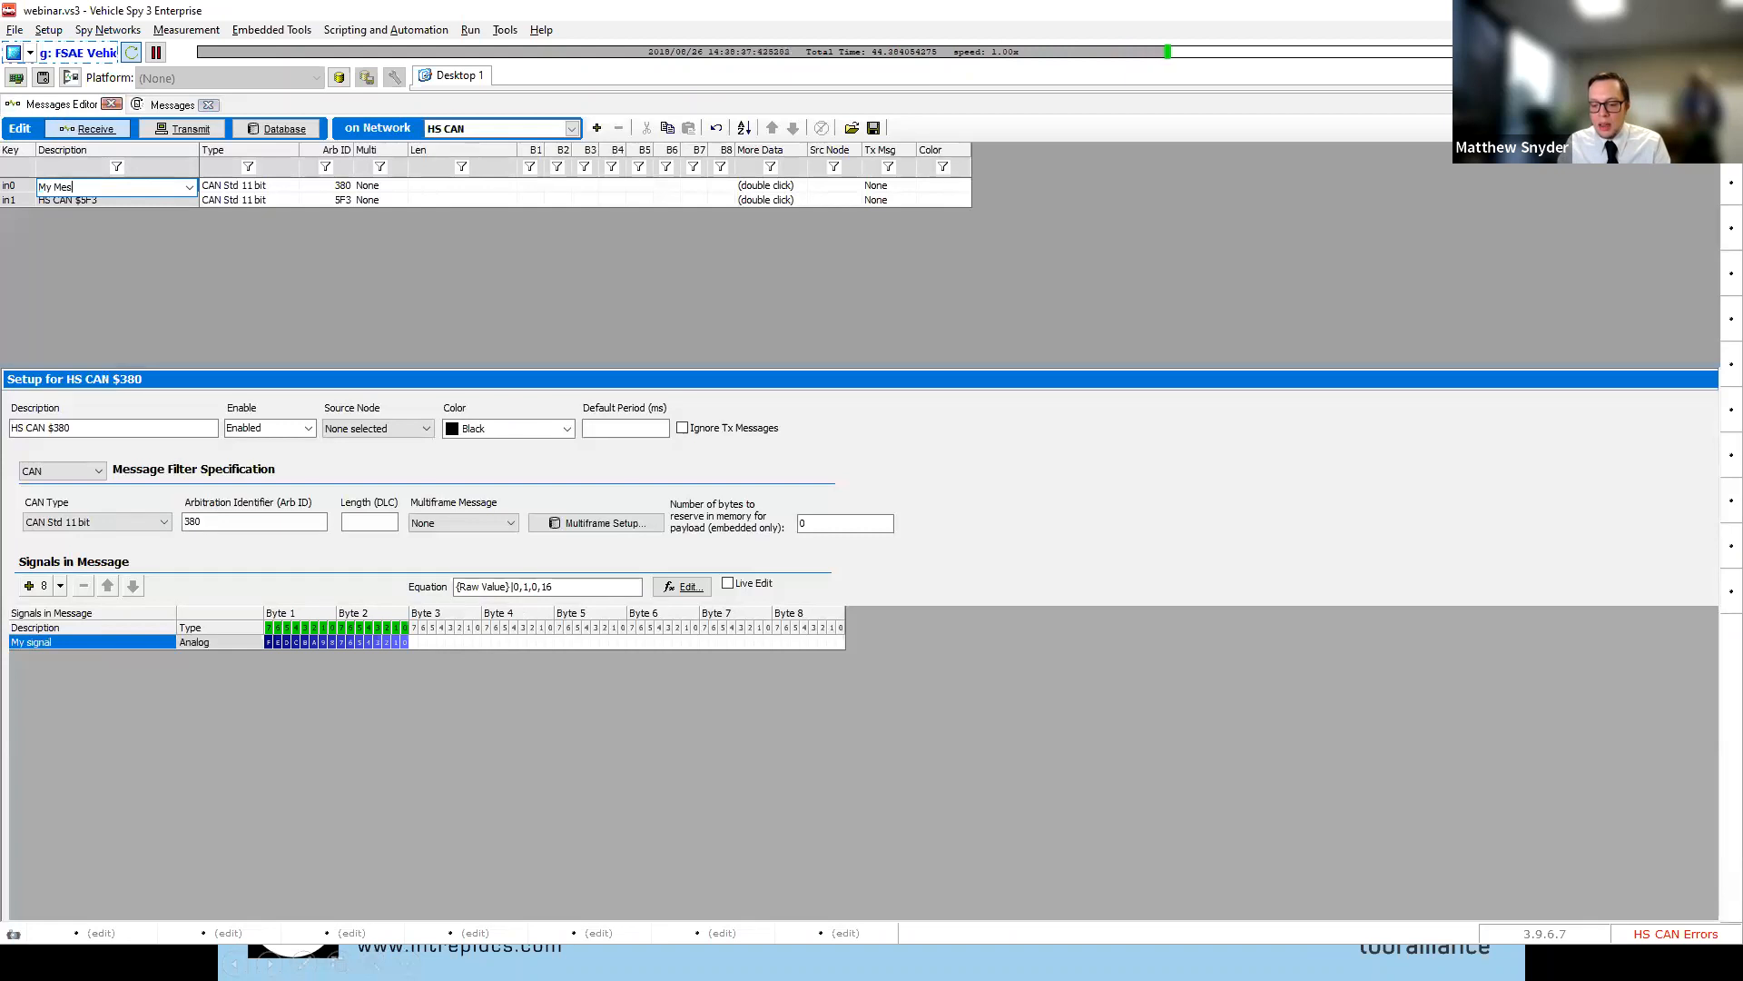
key(Tab)
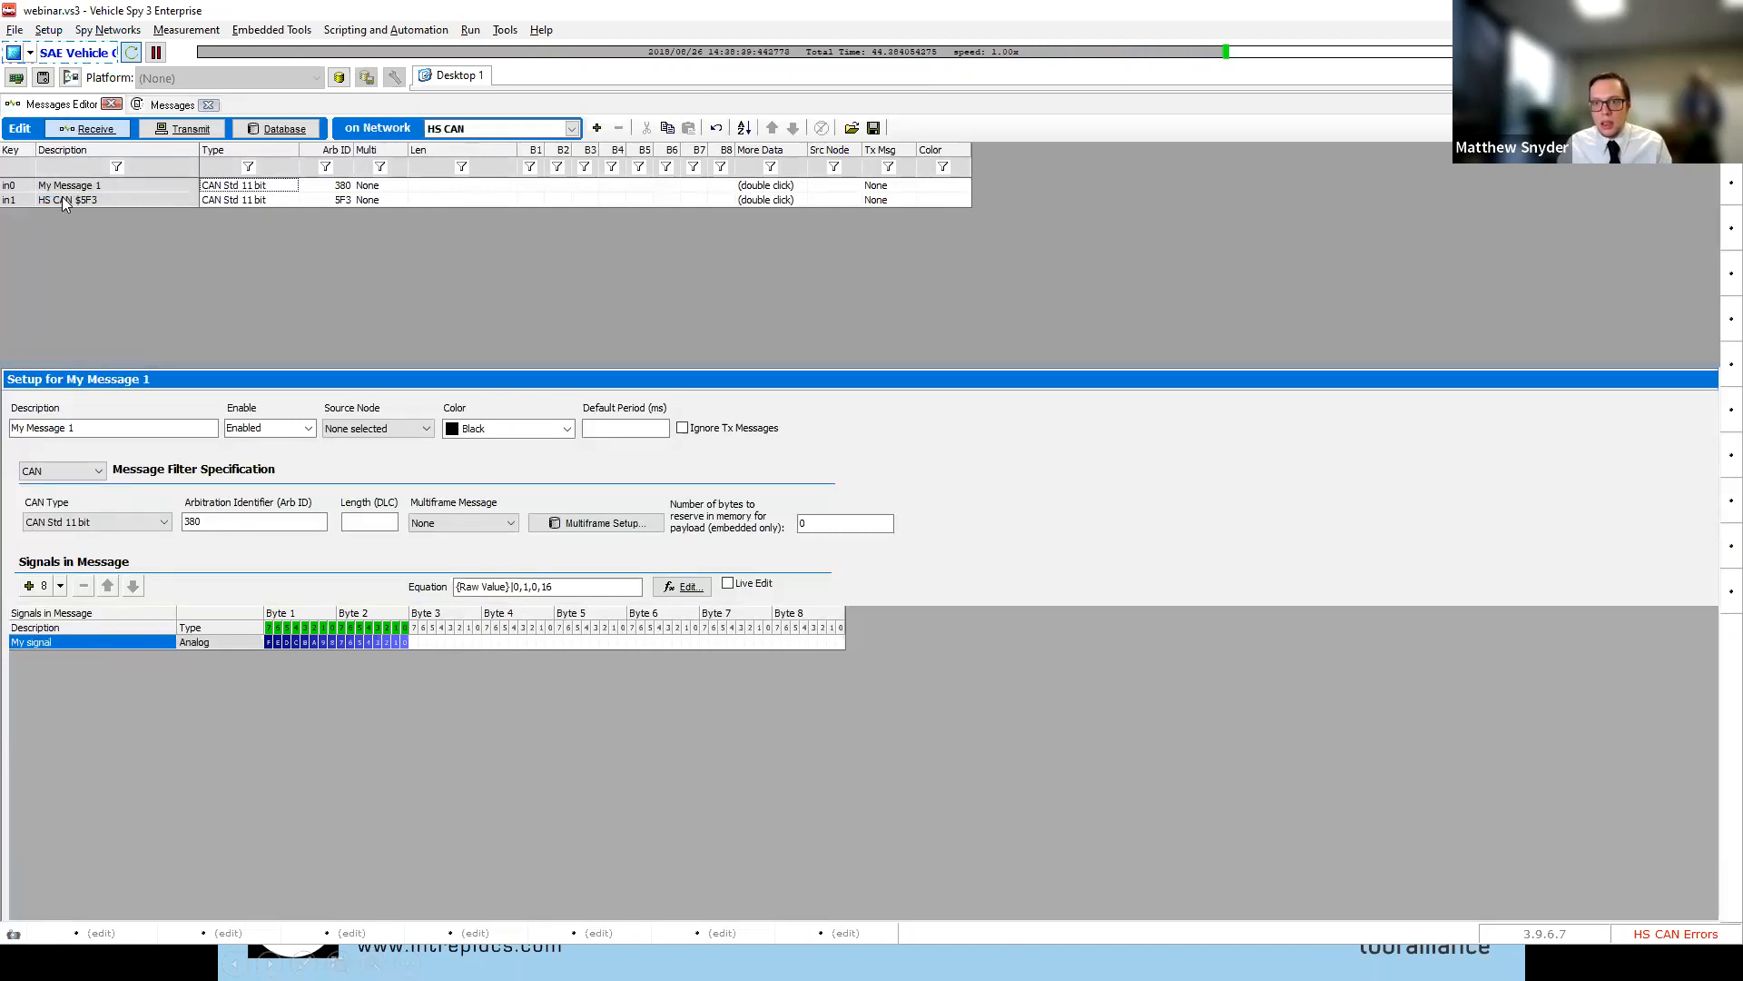
Rename the HS CAN $5F3 receive message to My Message 2
double_click(57, 198)
text(My Message 2)
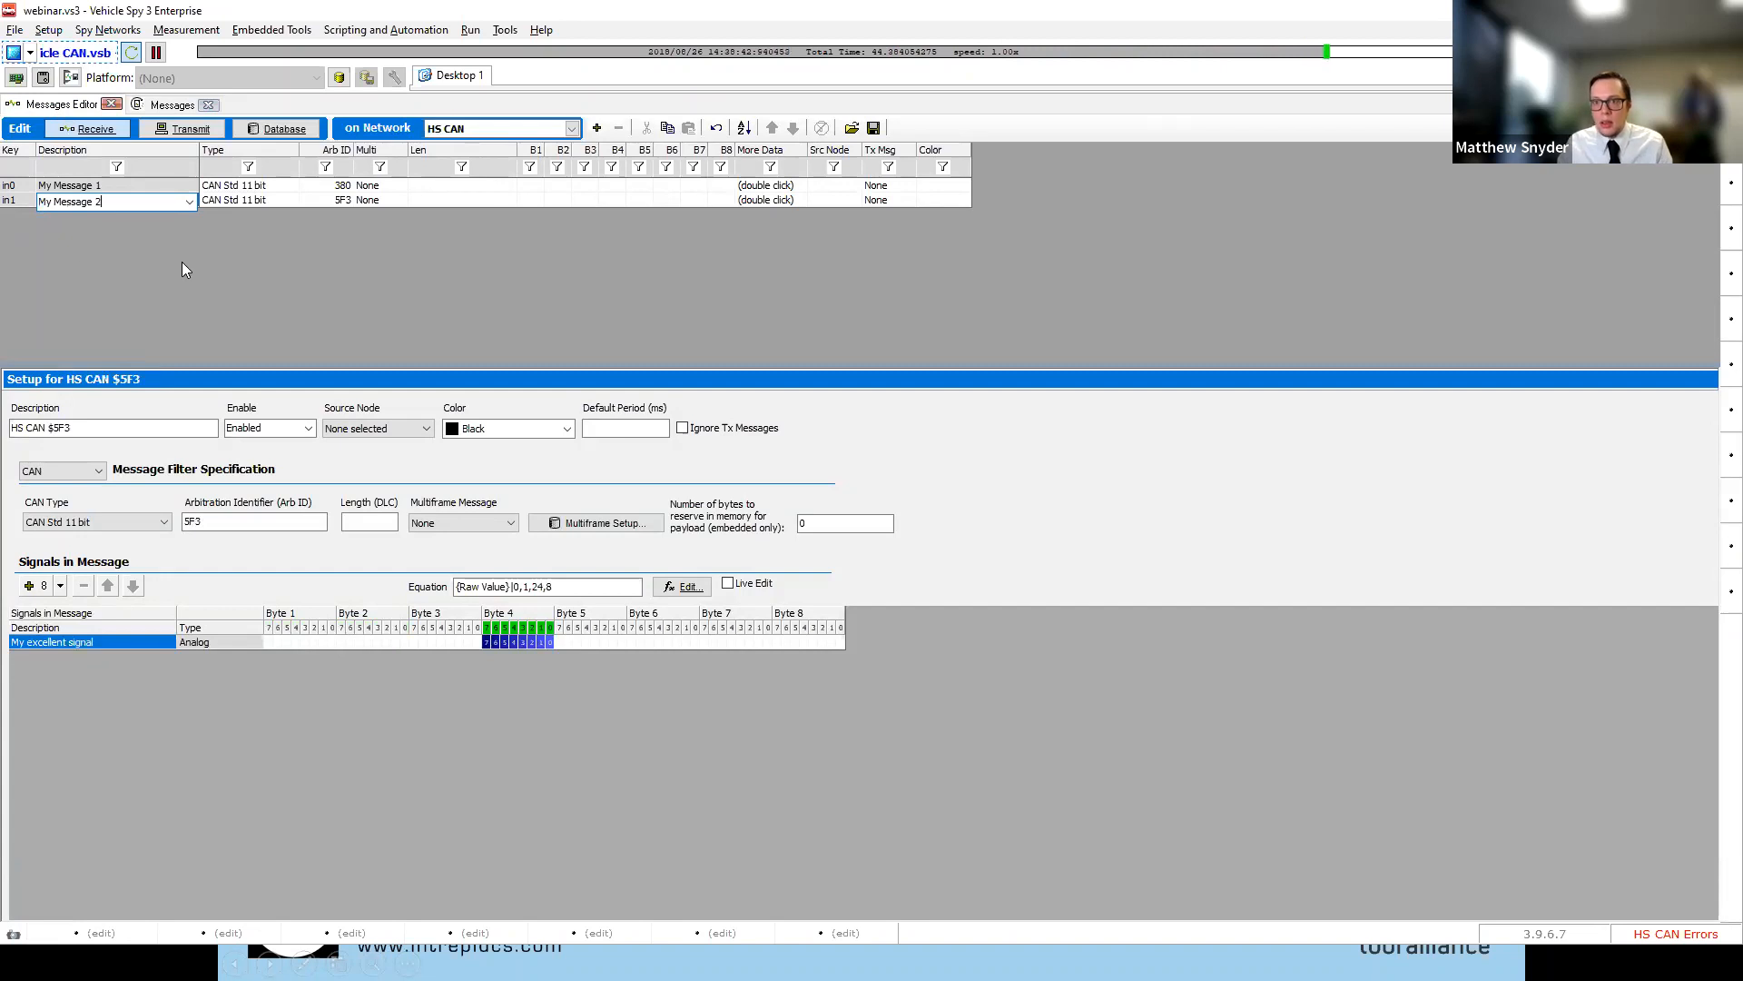
key(Tab)
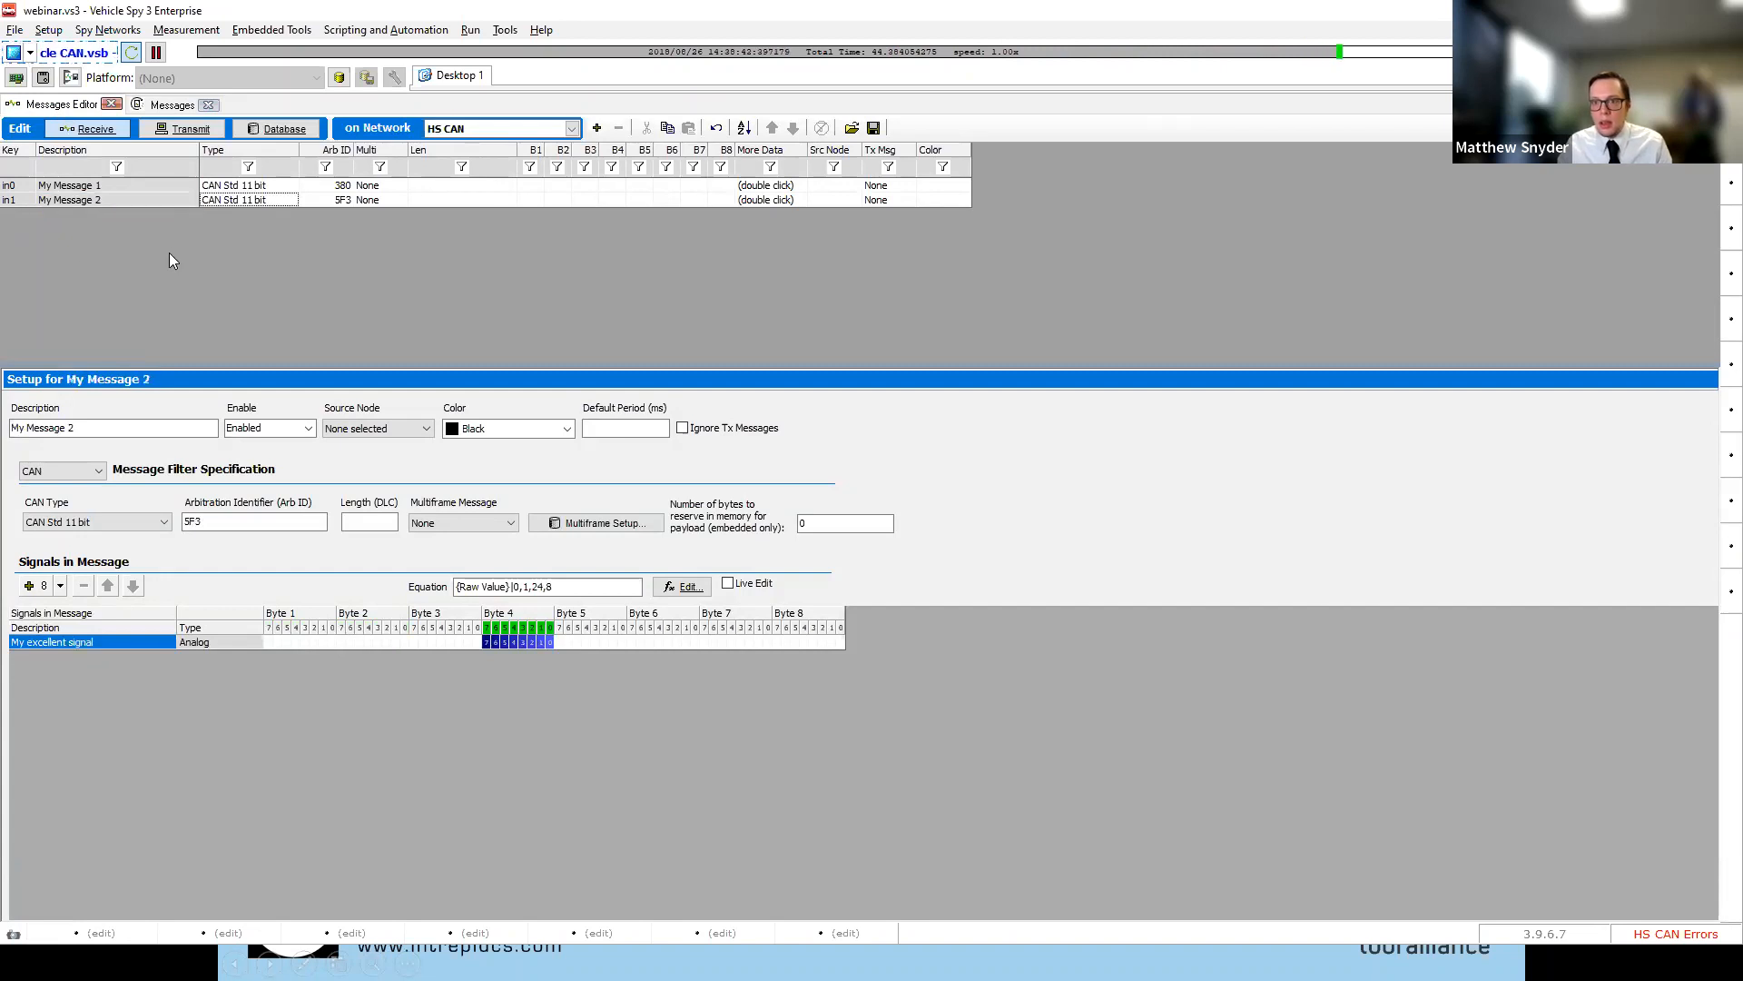
Select My Message 1 in the messages view and expand it to show its decoded signal
click(149, 109)
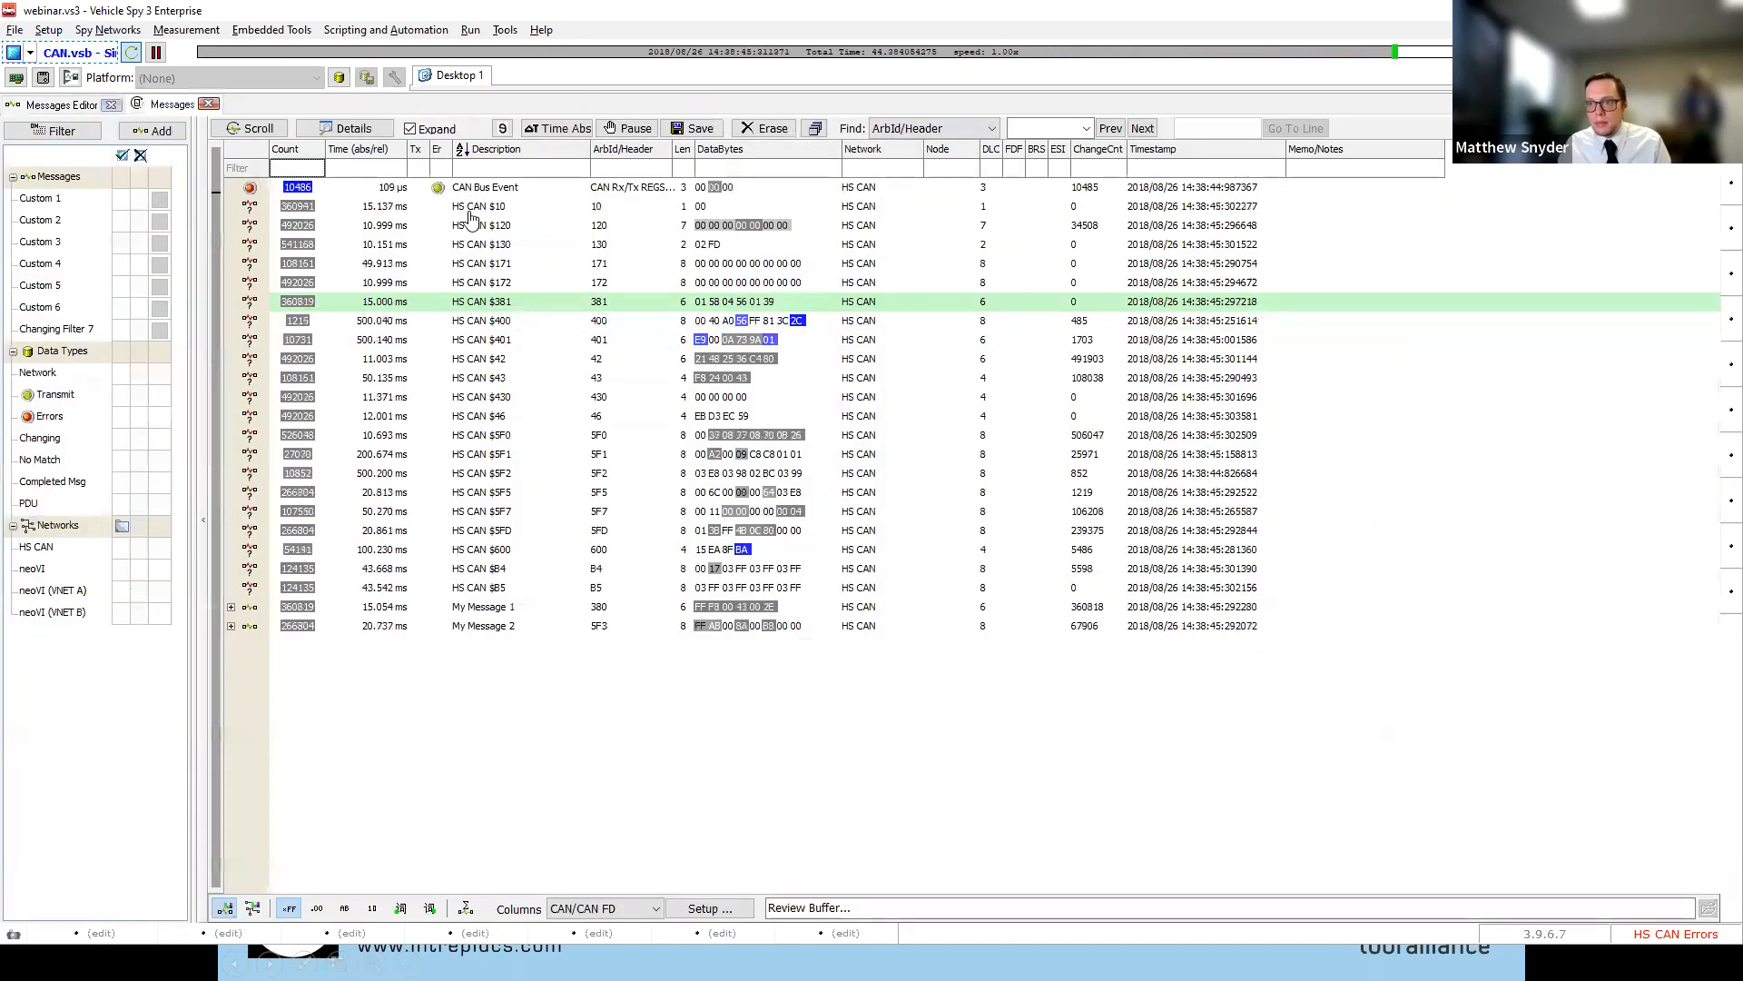
click(482, 610)
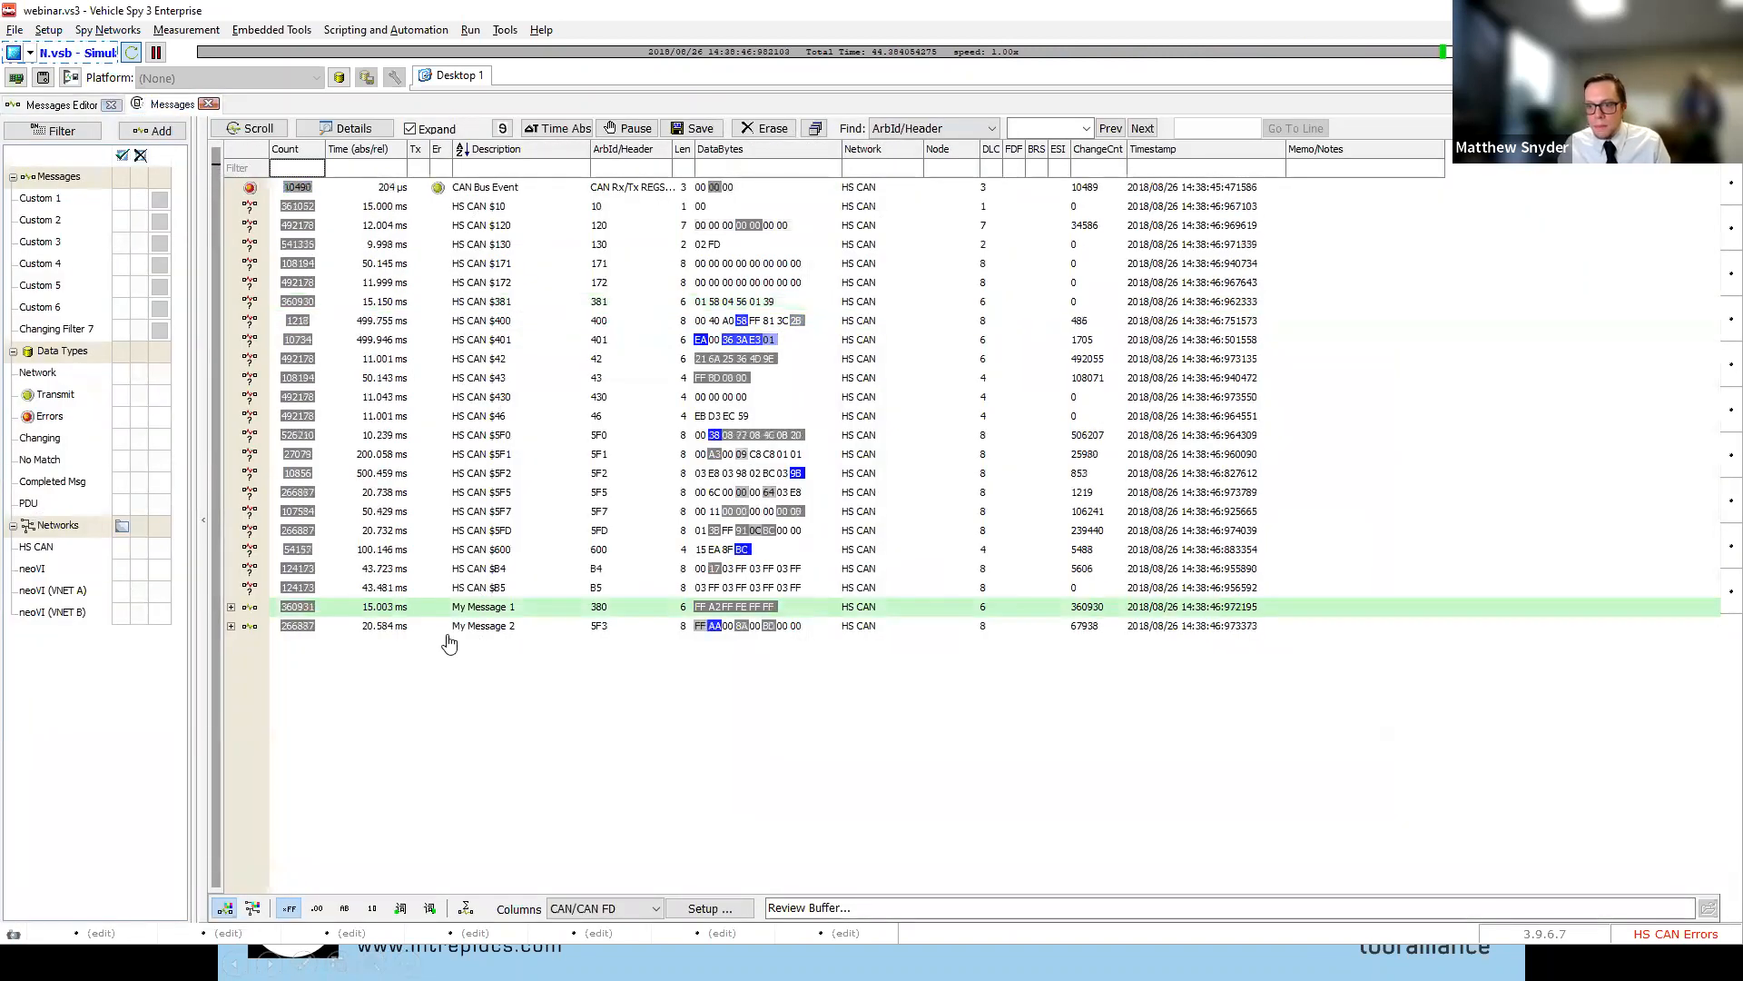
click(231, 608)
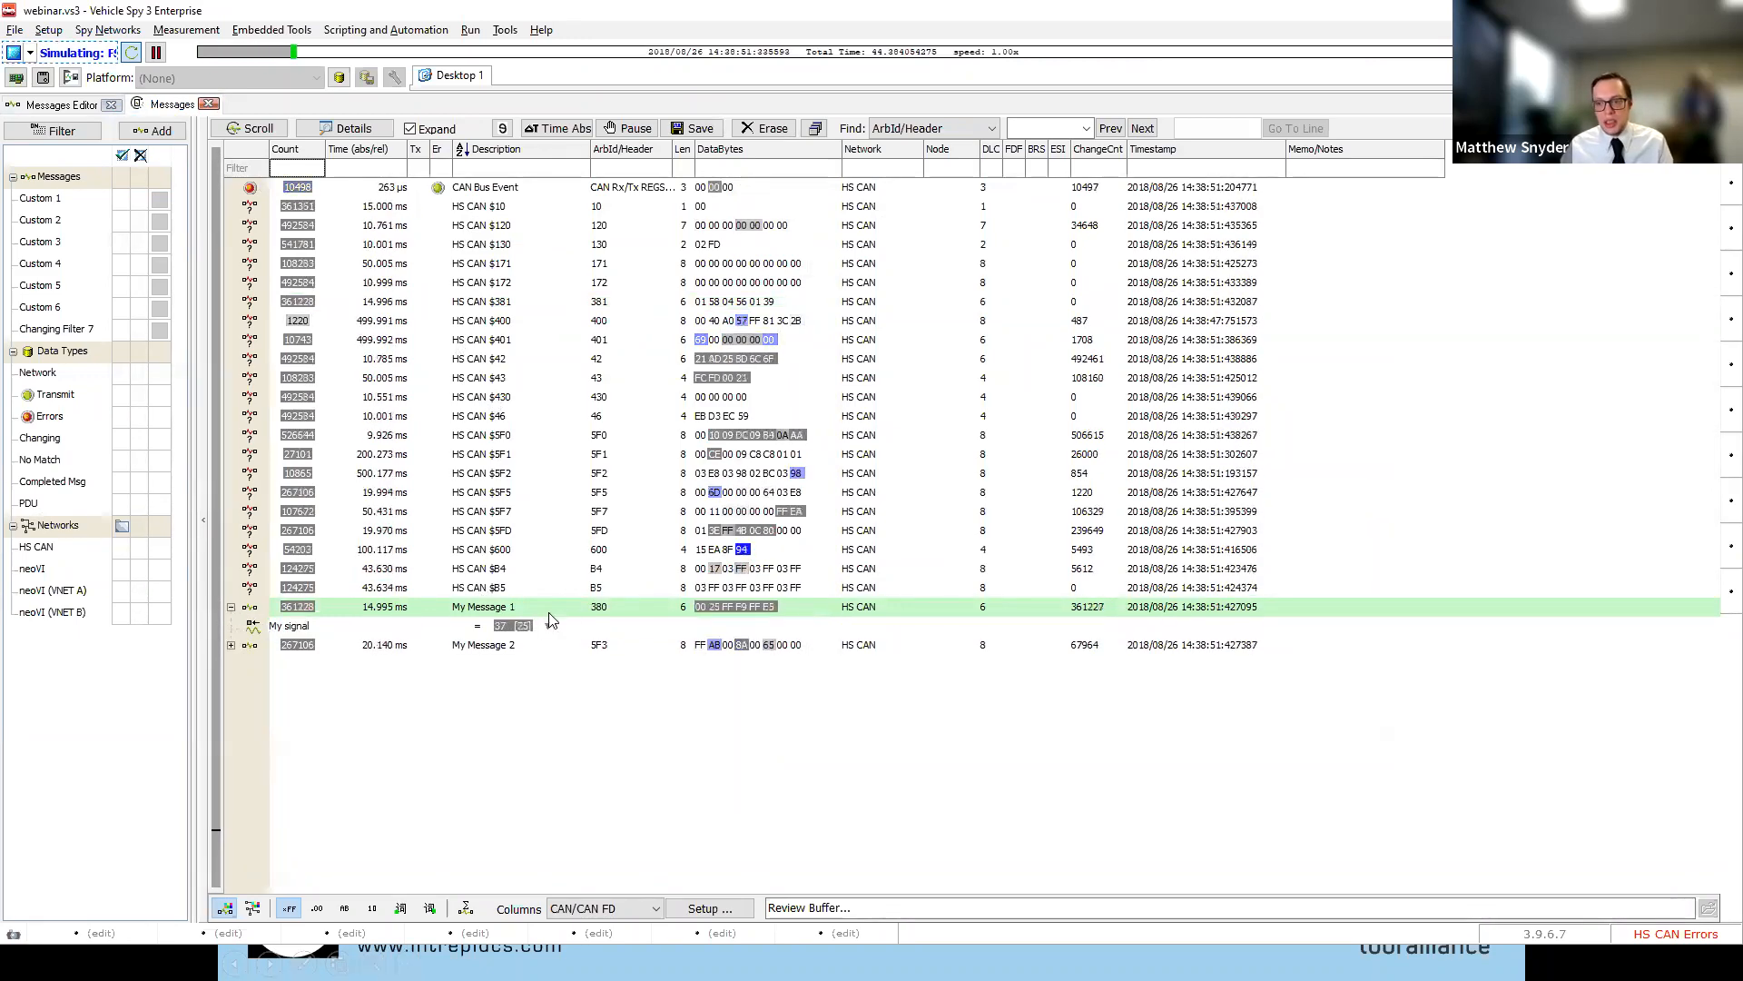
Check the signal defined for My Message 2 in the Messages Editor and return to the messages view
click(61, 107)
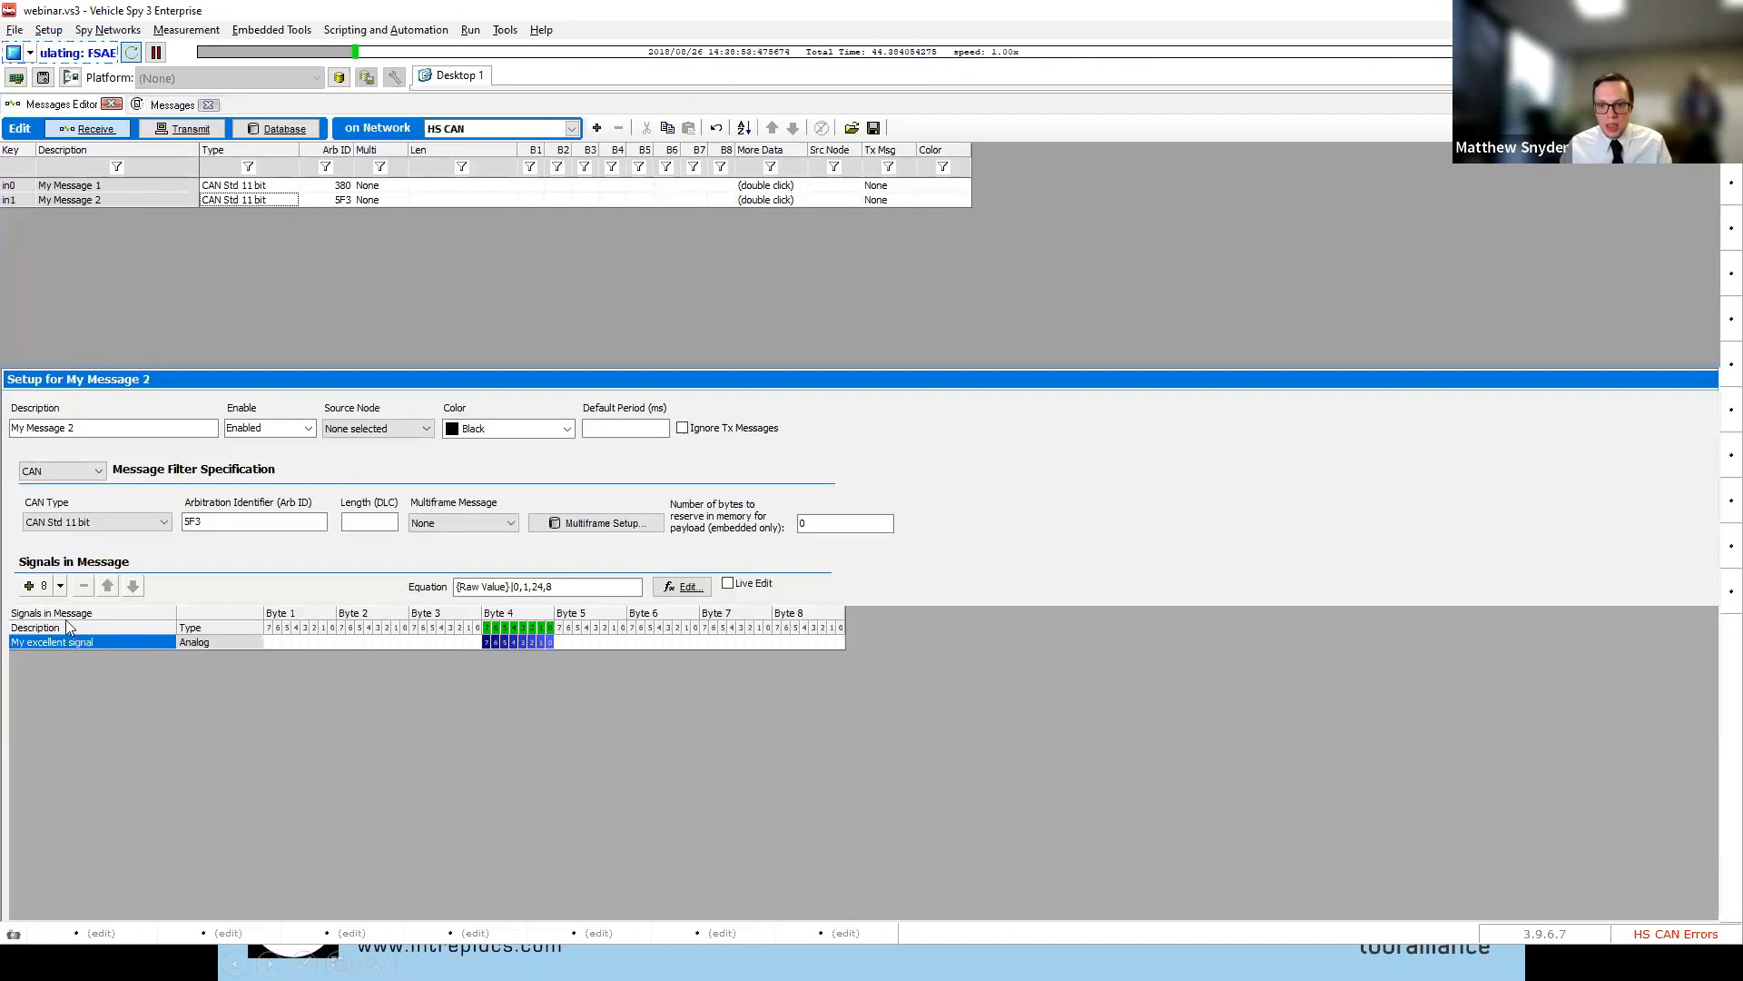
click(170, 106)
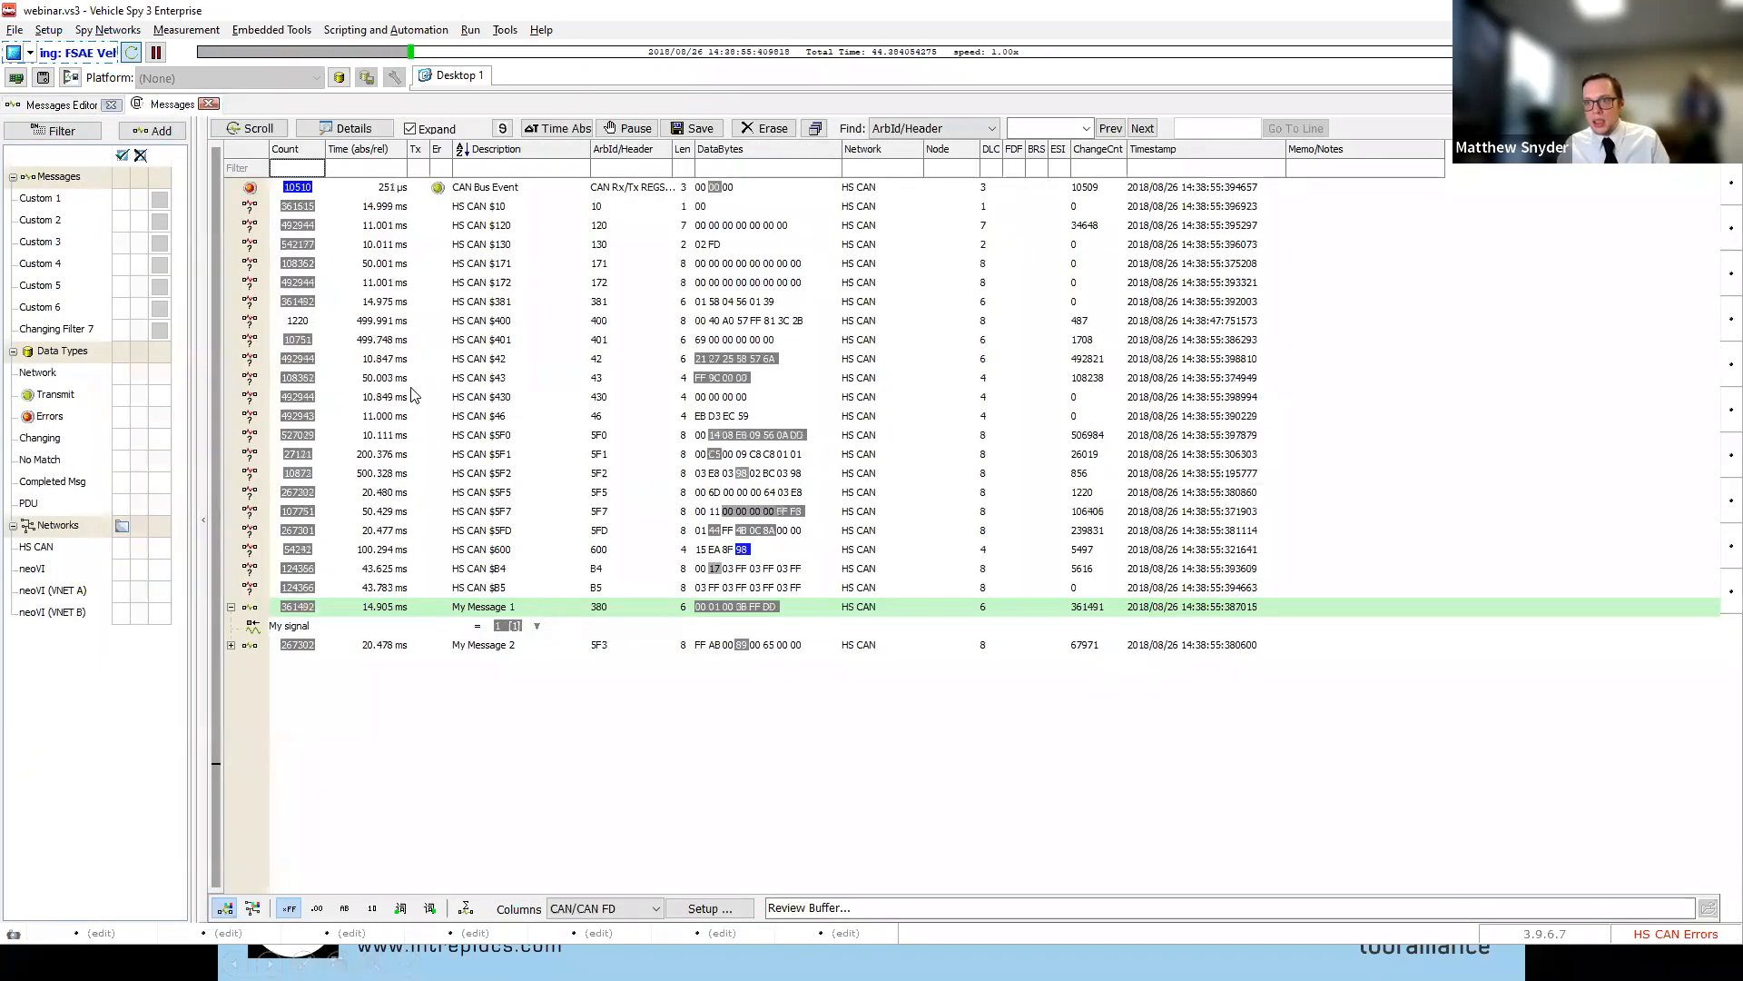
right_click(250, 317)
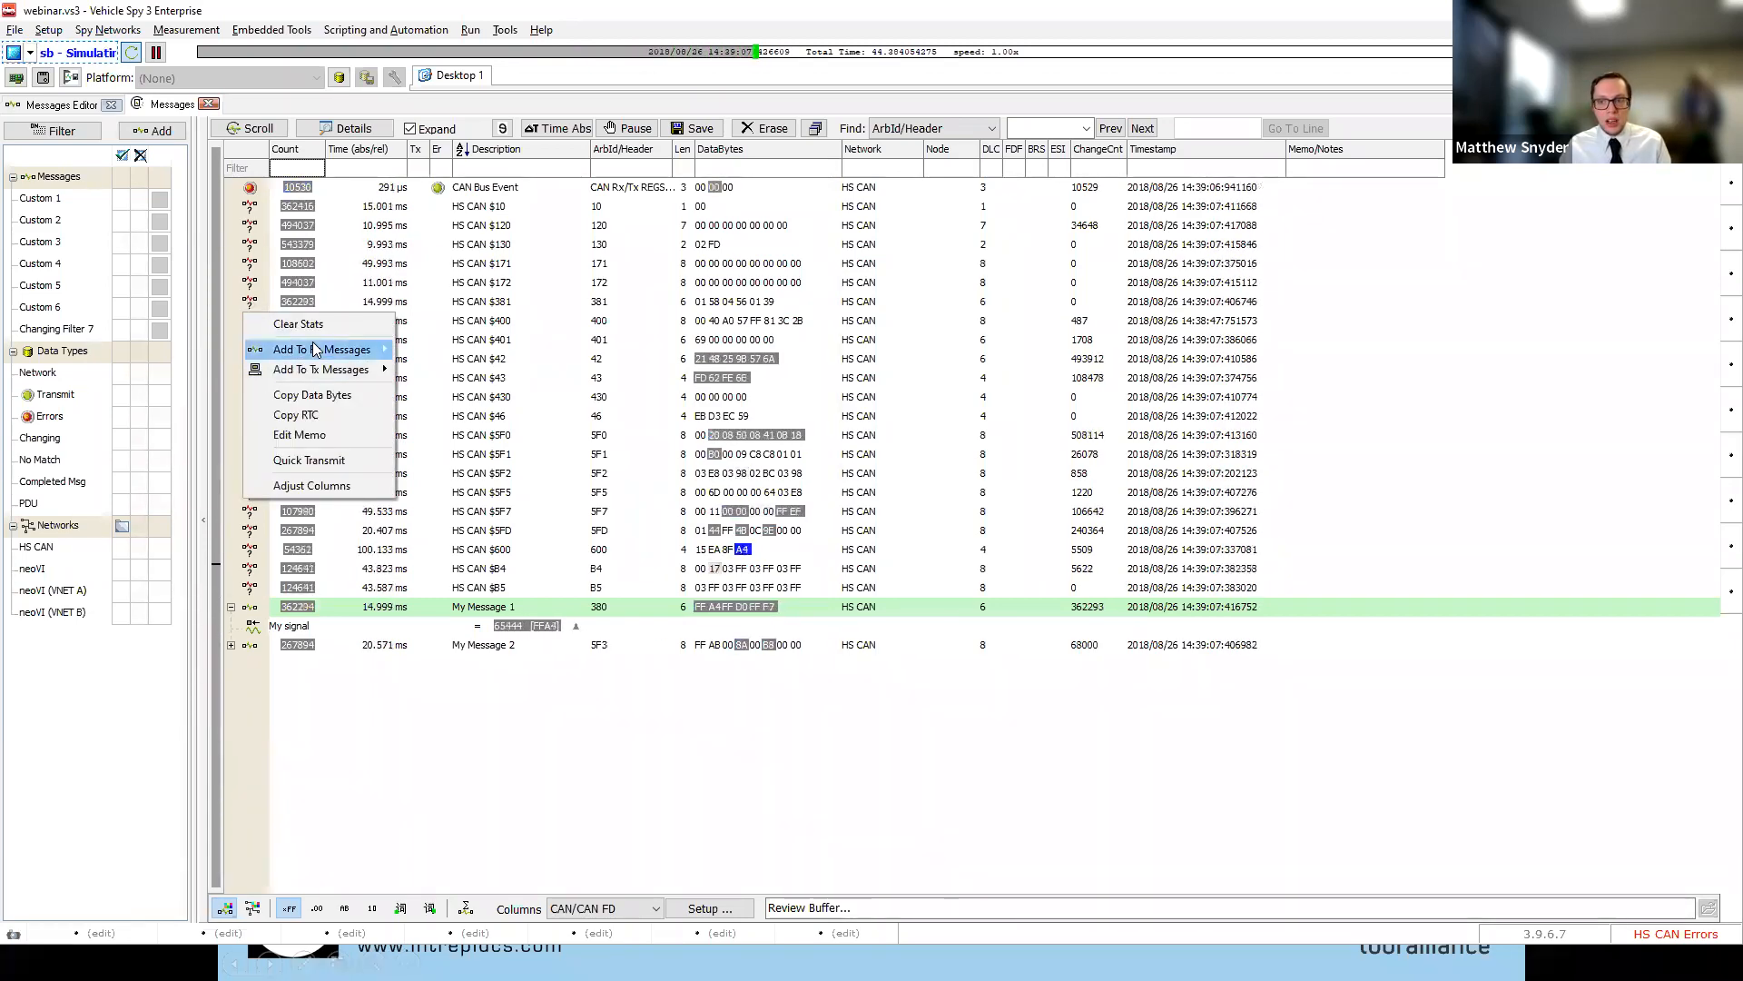
mouse_move(359, 350)
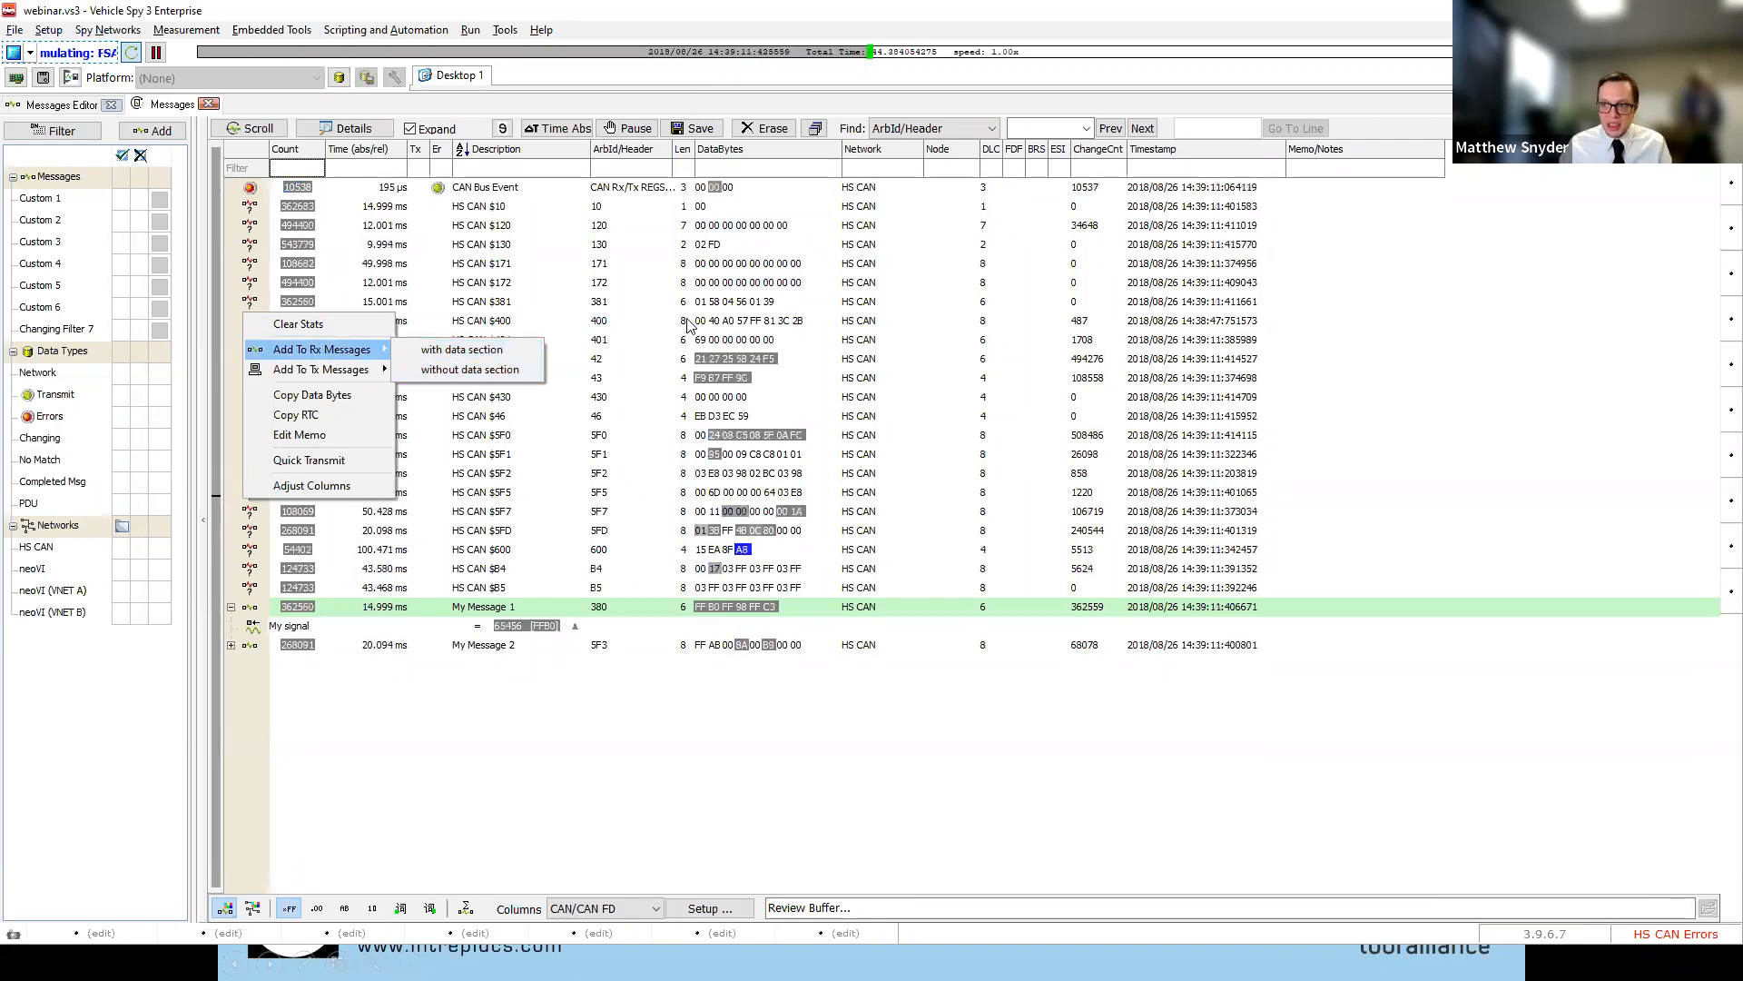
click(501, 351)
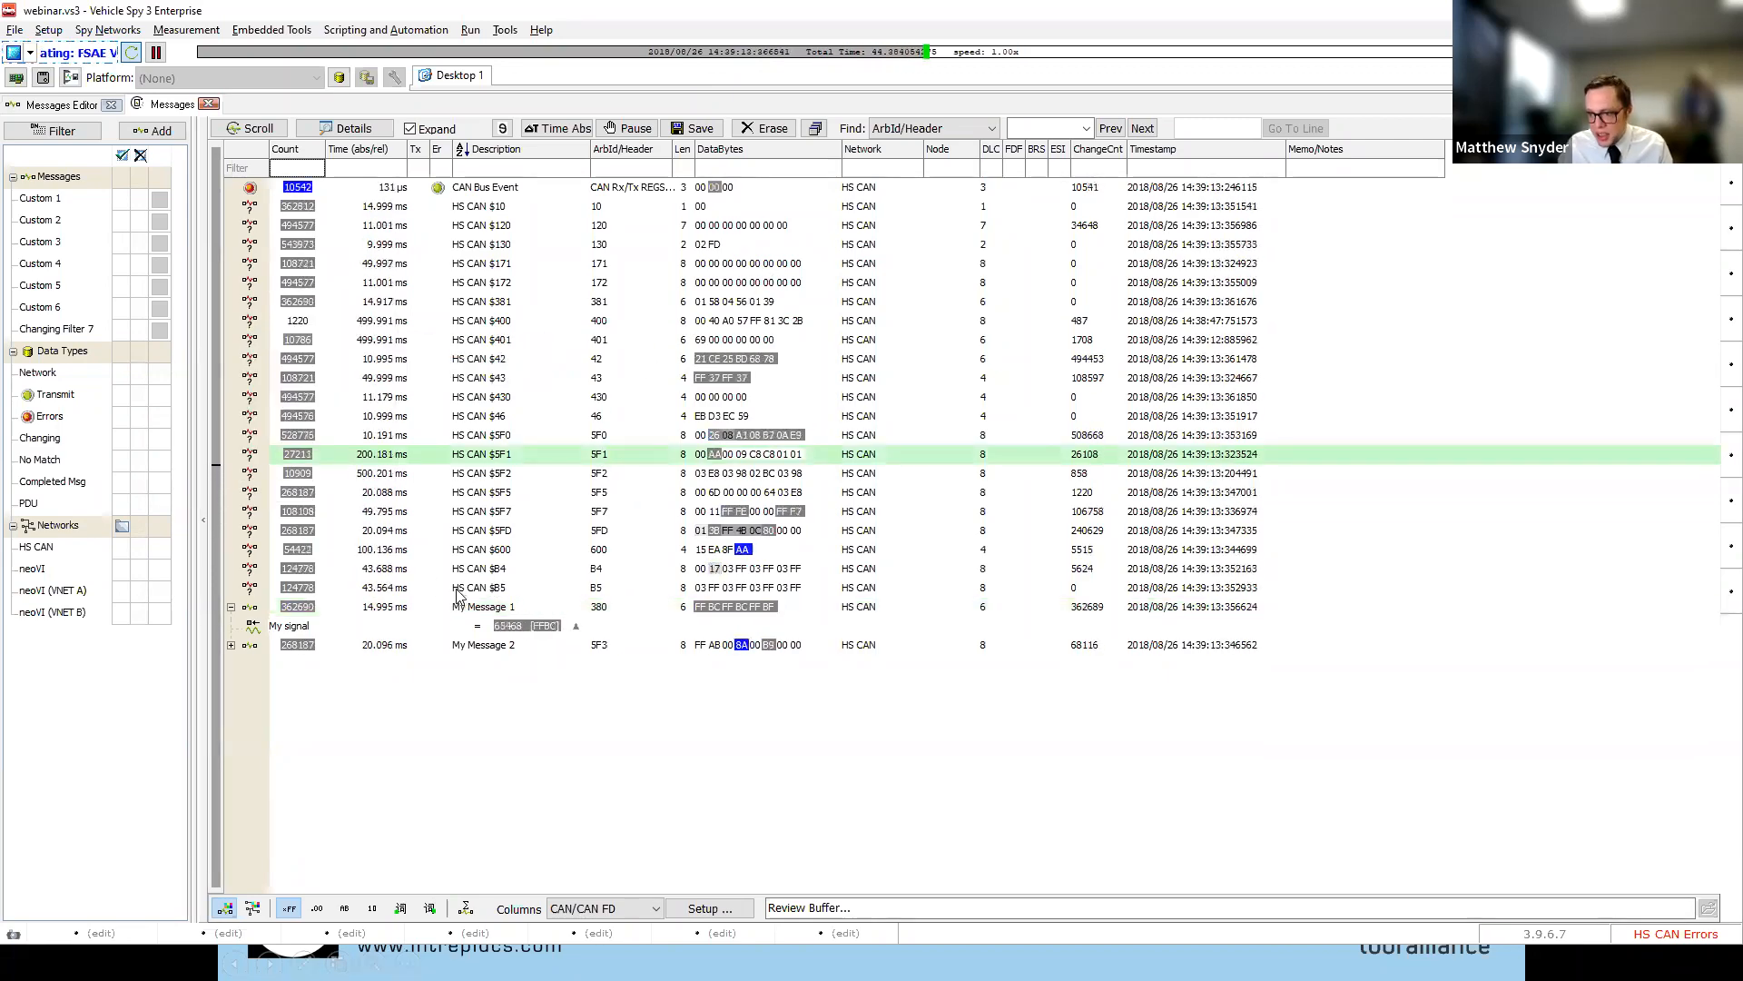
Add the HS CAN $B5 message to the receive messages without its data section
right_click(245, 598)
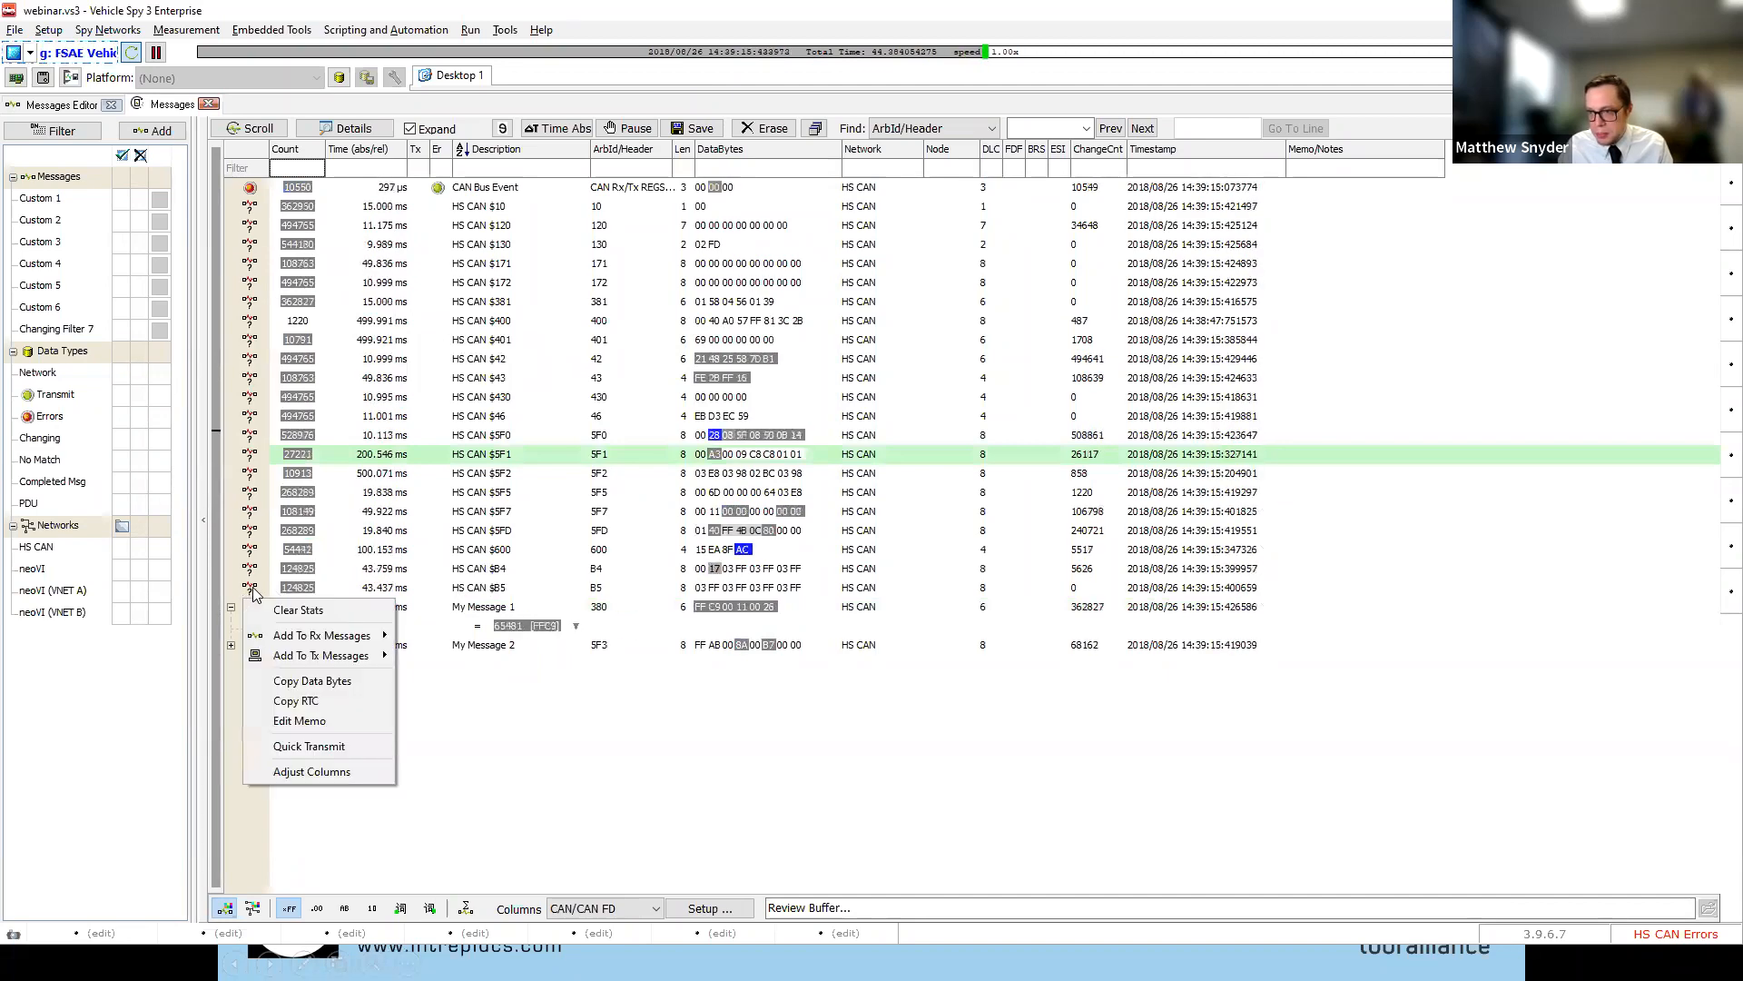
mouse_move(342, 628)
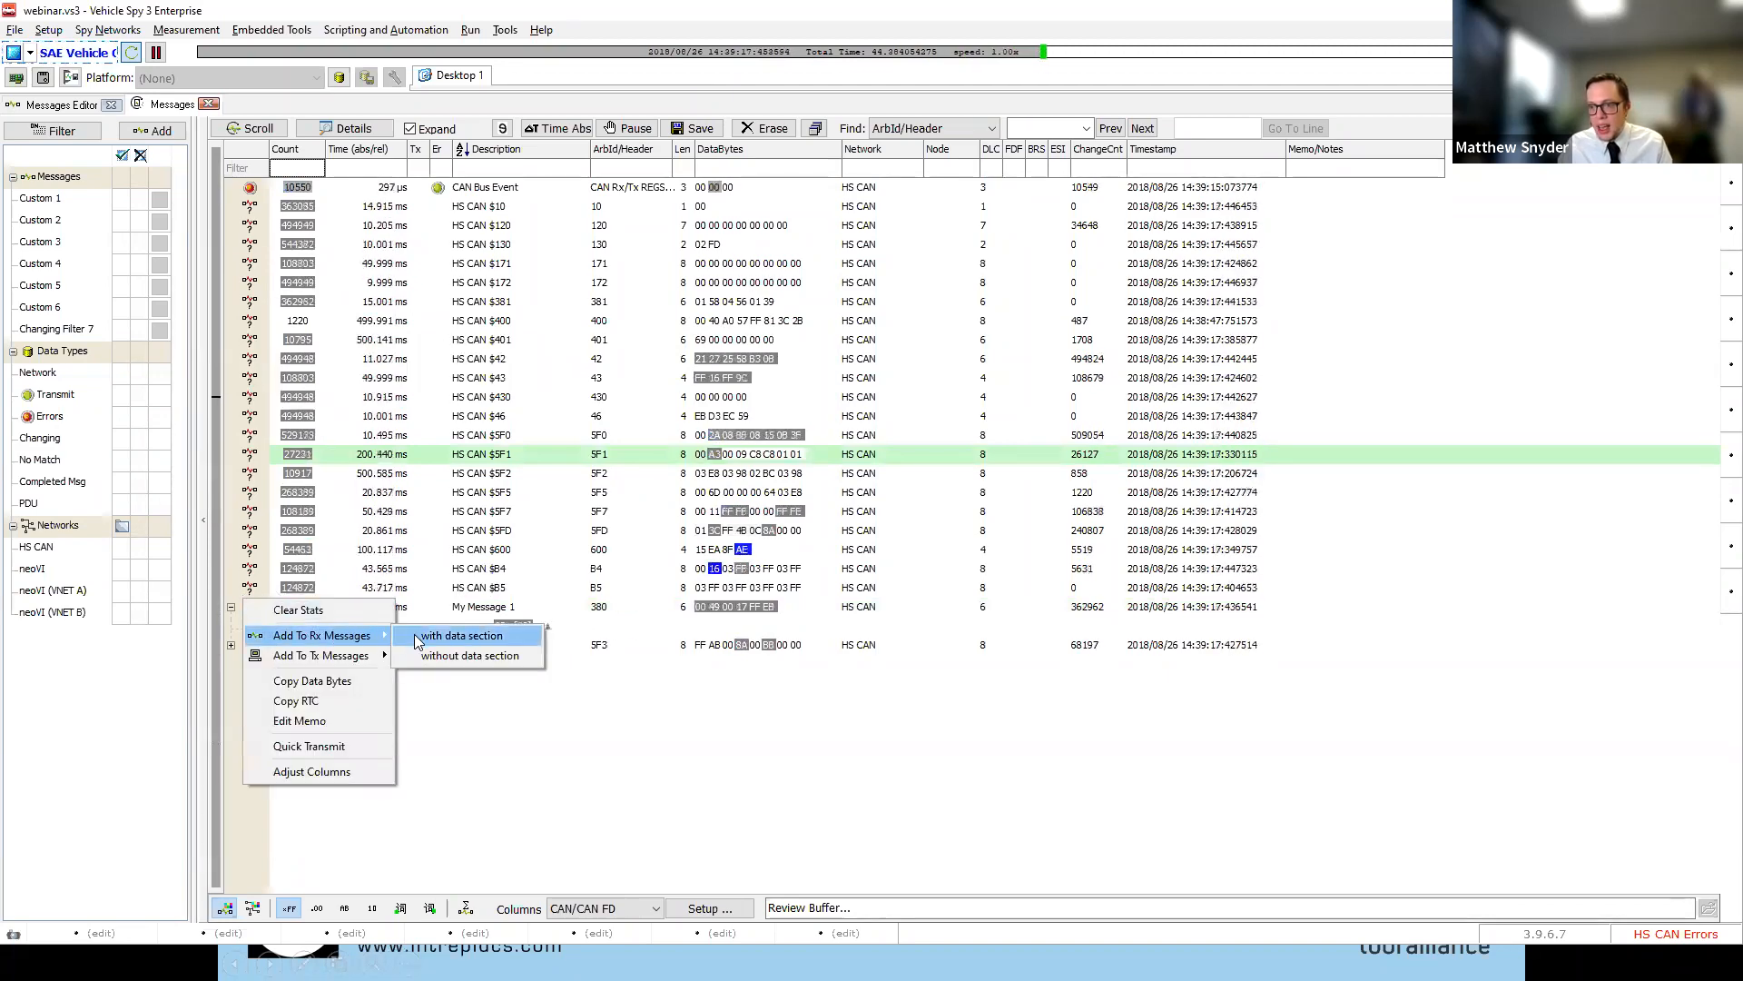
click(434, 663)
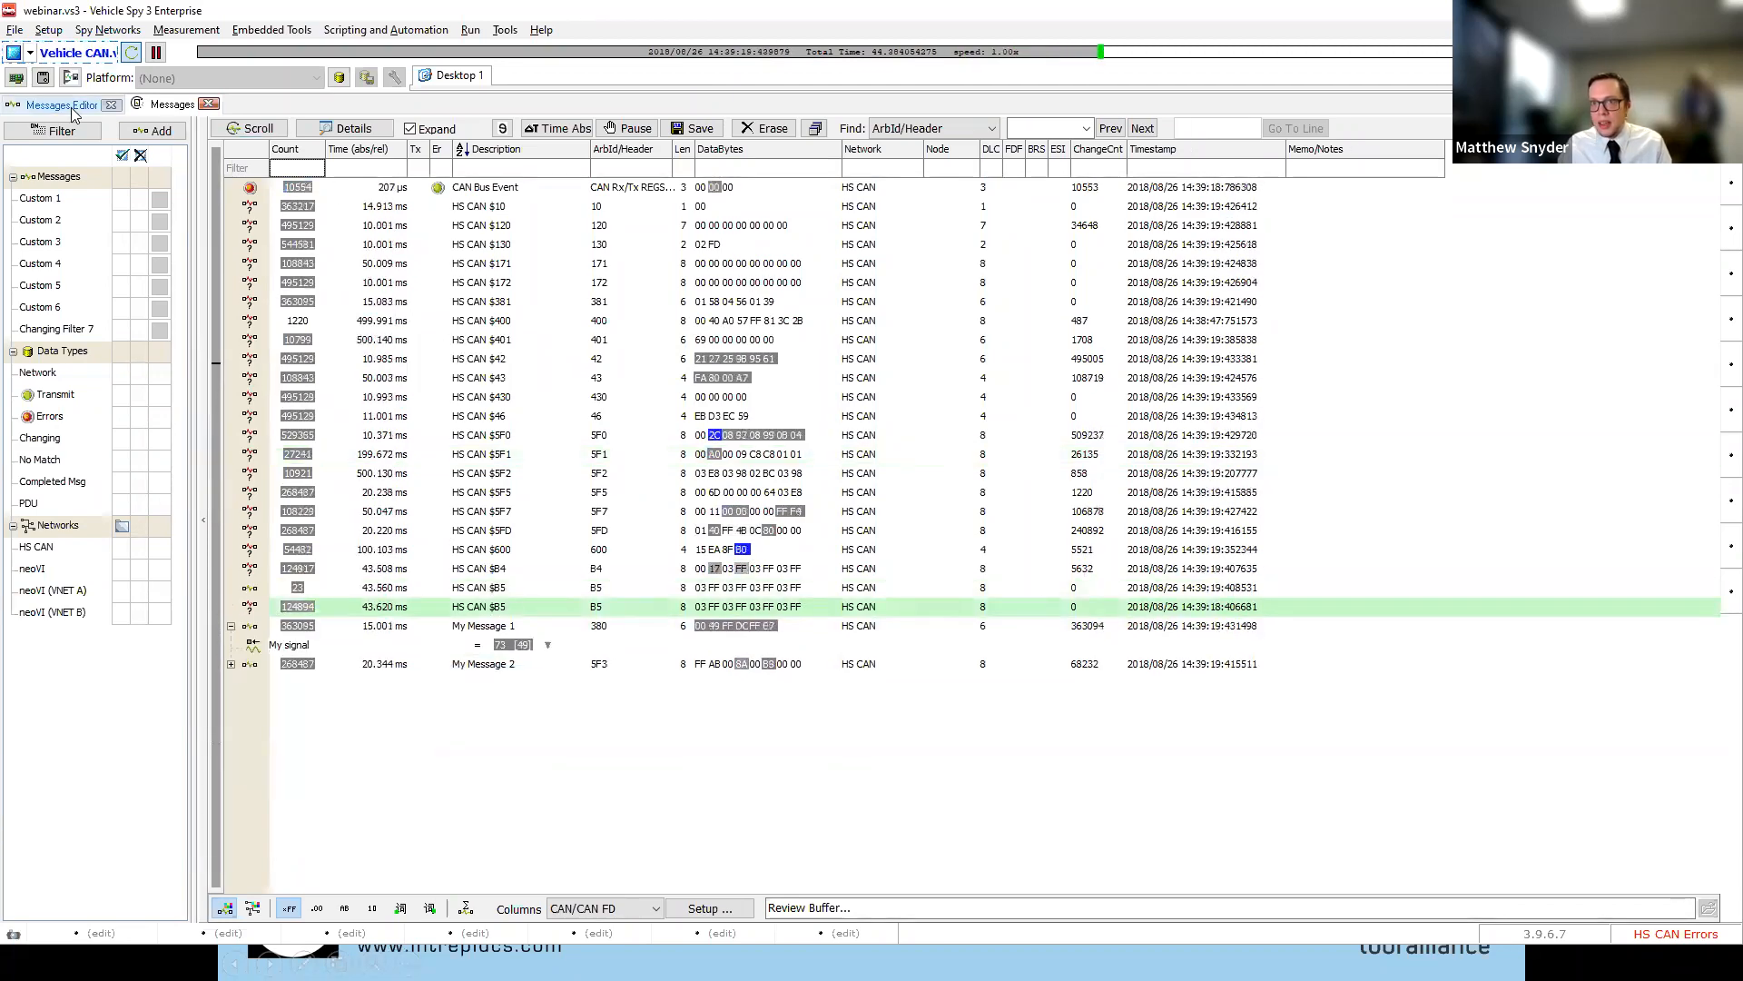
Rename the HS CAN $B5 receive message to My message 3 in the Messages Editor and return to the messages view
click(67, 107)
click(94, 216)
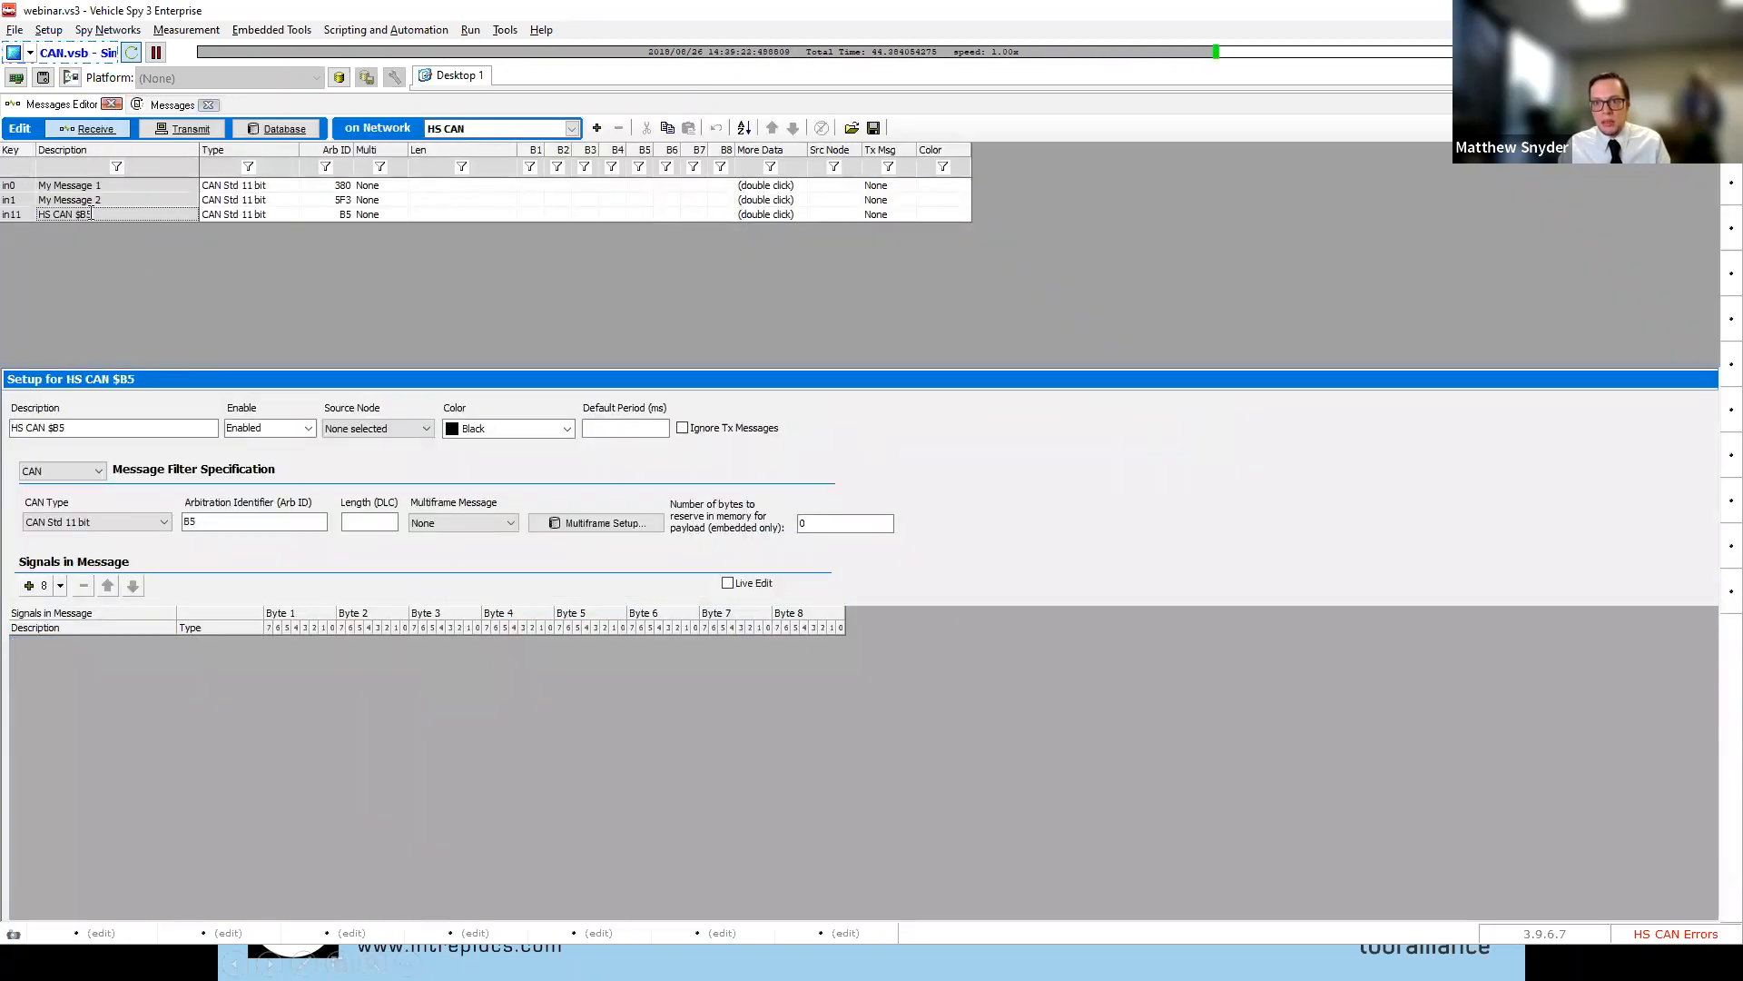
double_click(98, 215)
text(My message 2)
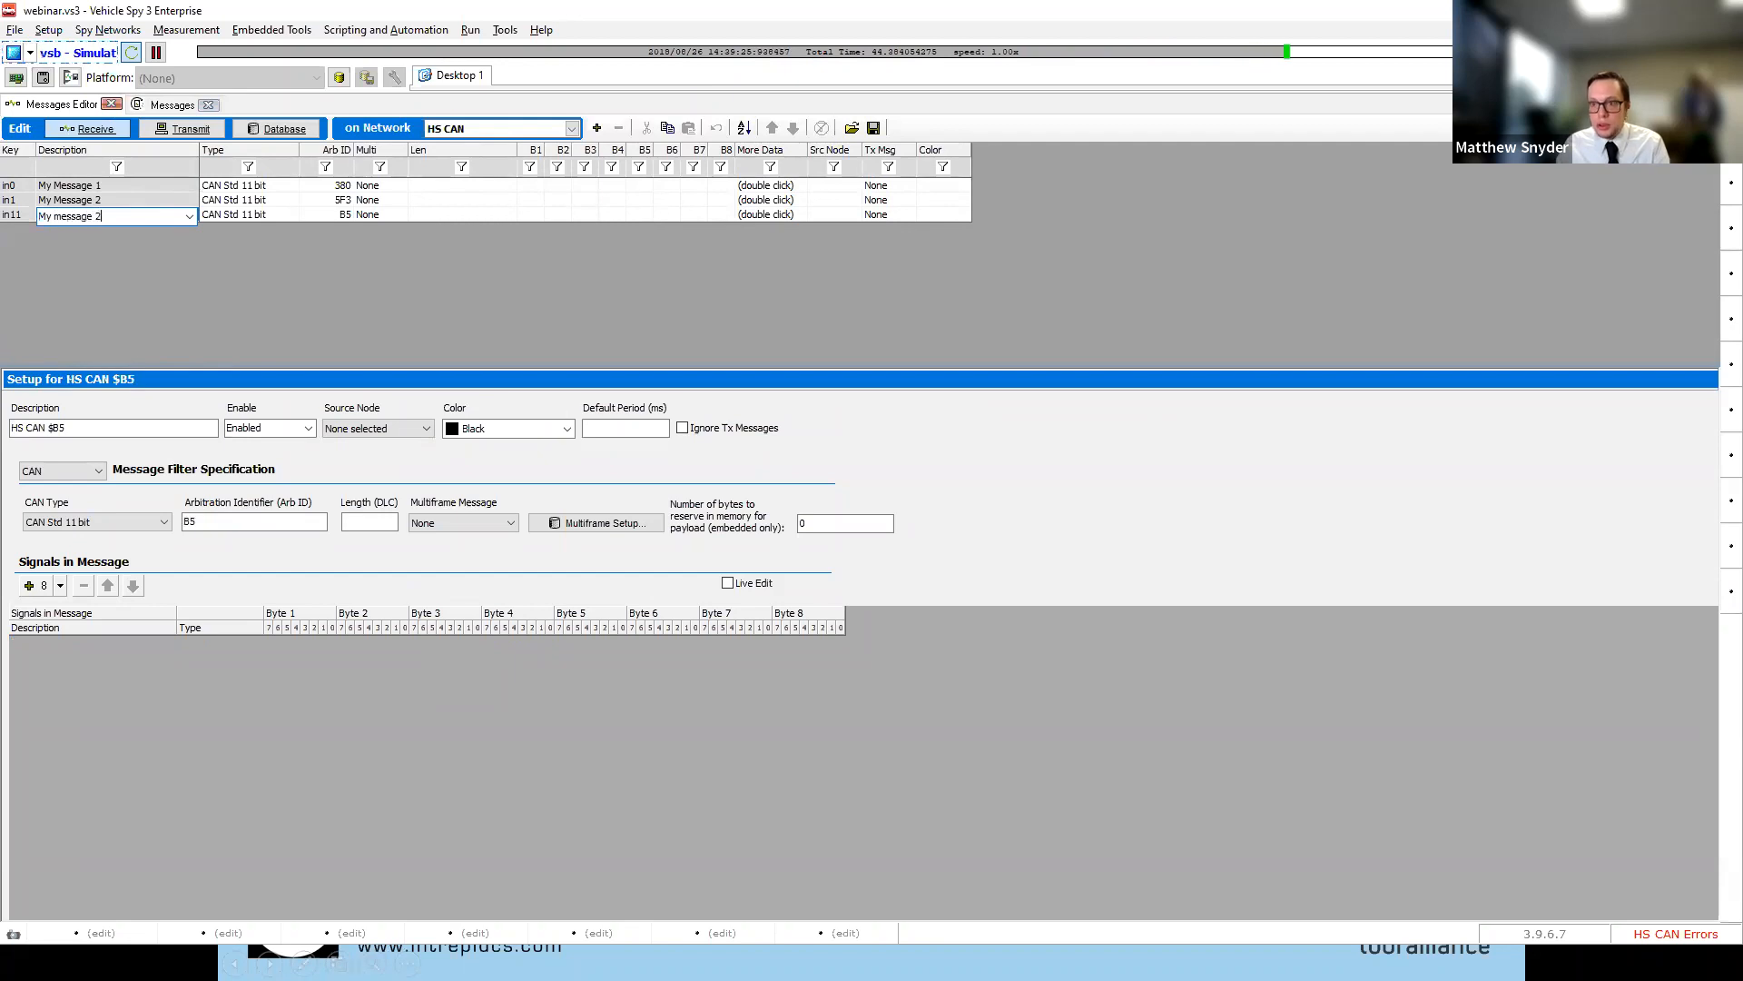
key(BackSpace)
text(3)
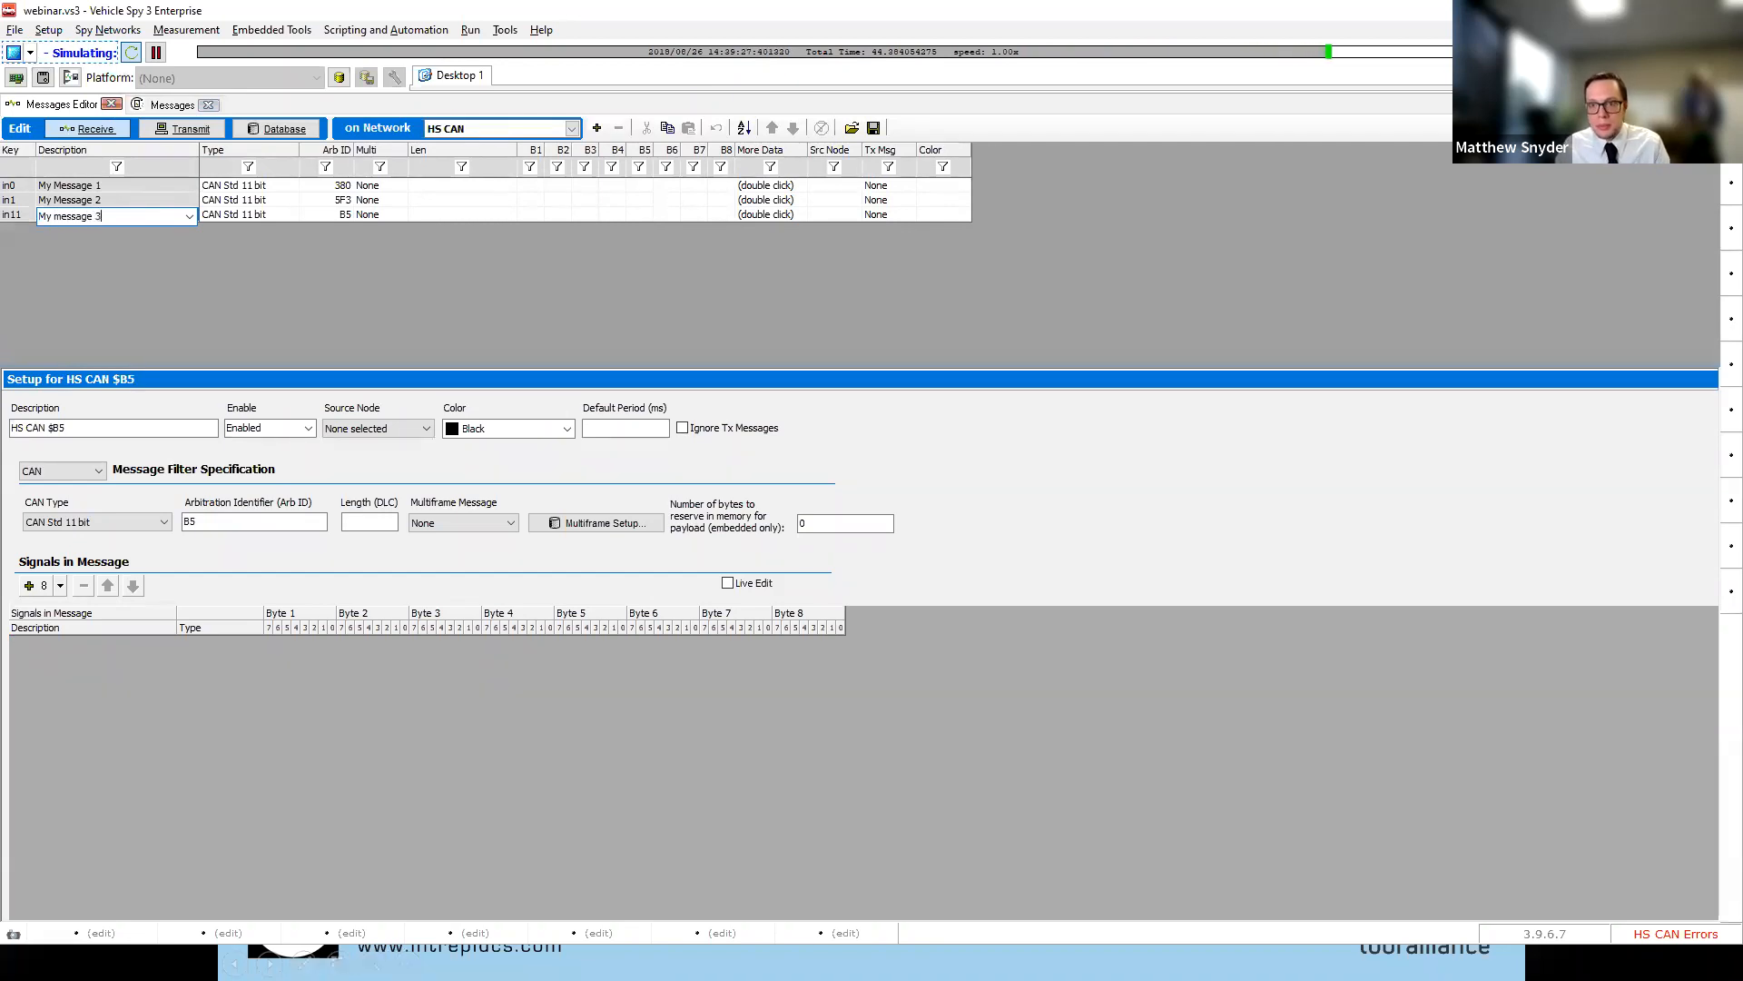
click(133, 258)
click(170, 104)
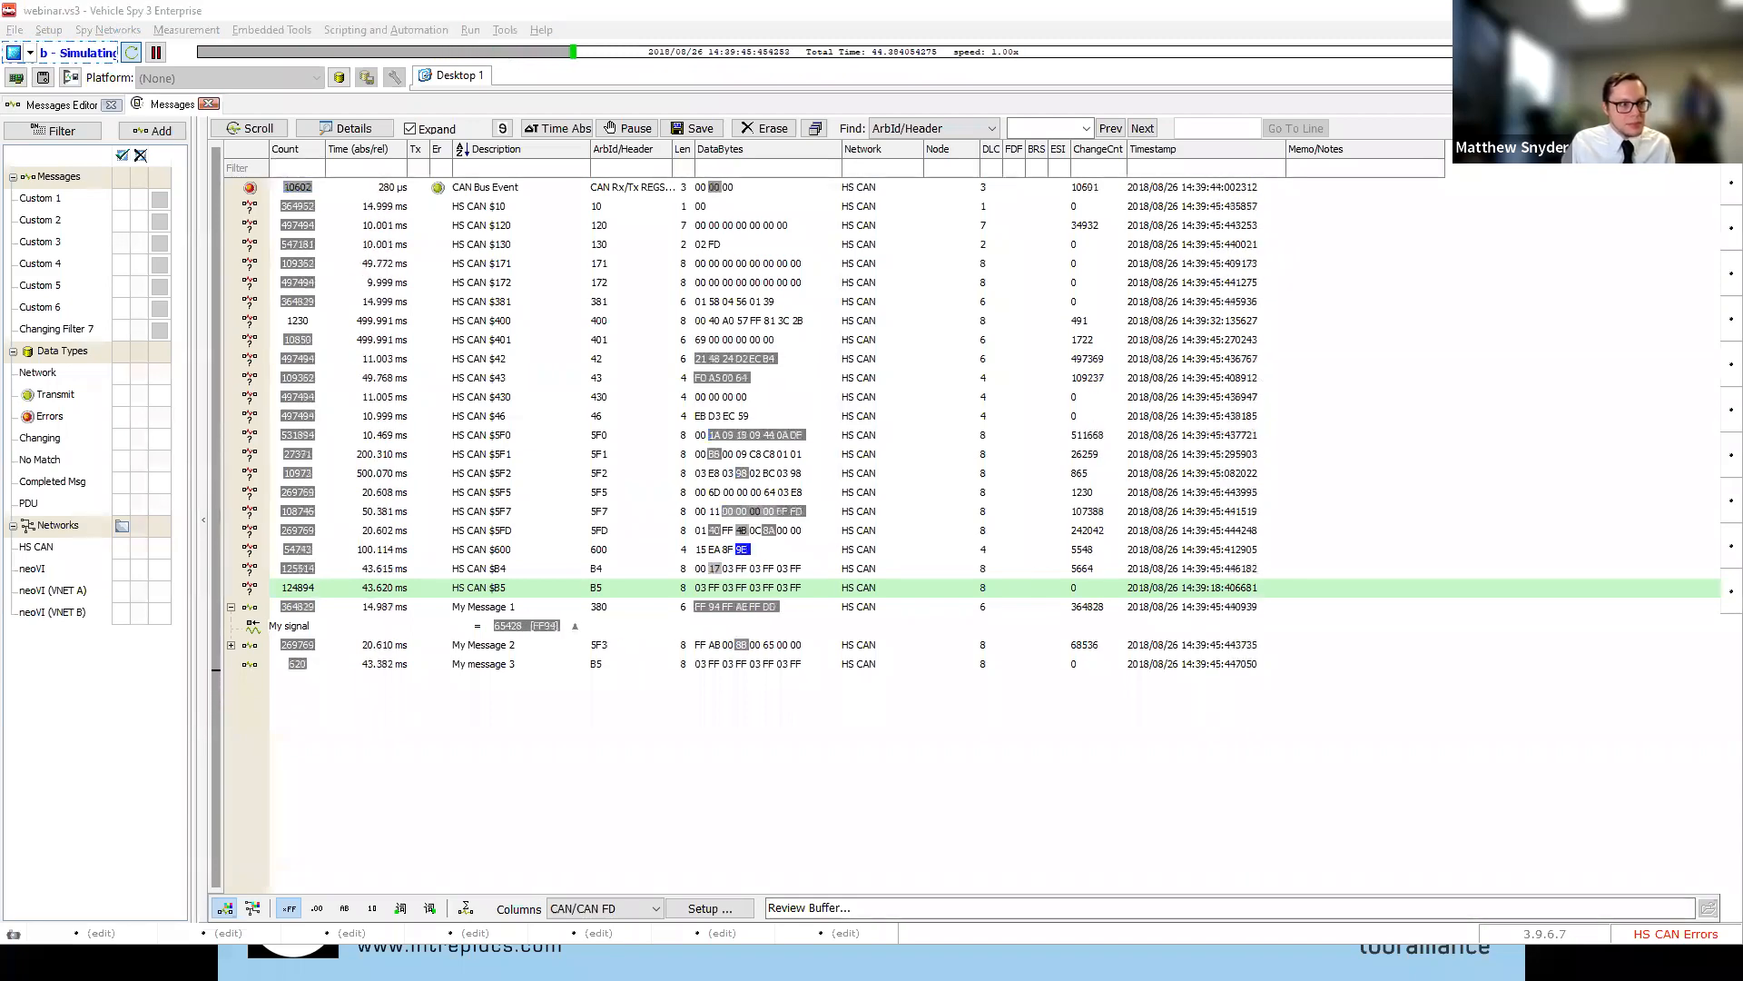
Switch to the presentation, advance from the raw versus decoded data slide to the Messages Editor slide, and return to Vehicle Spy
key(alt+Tab)
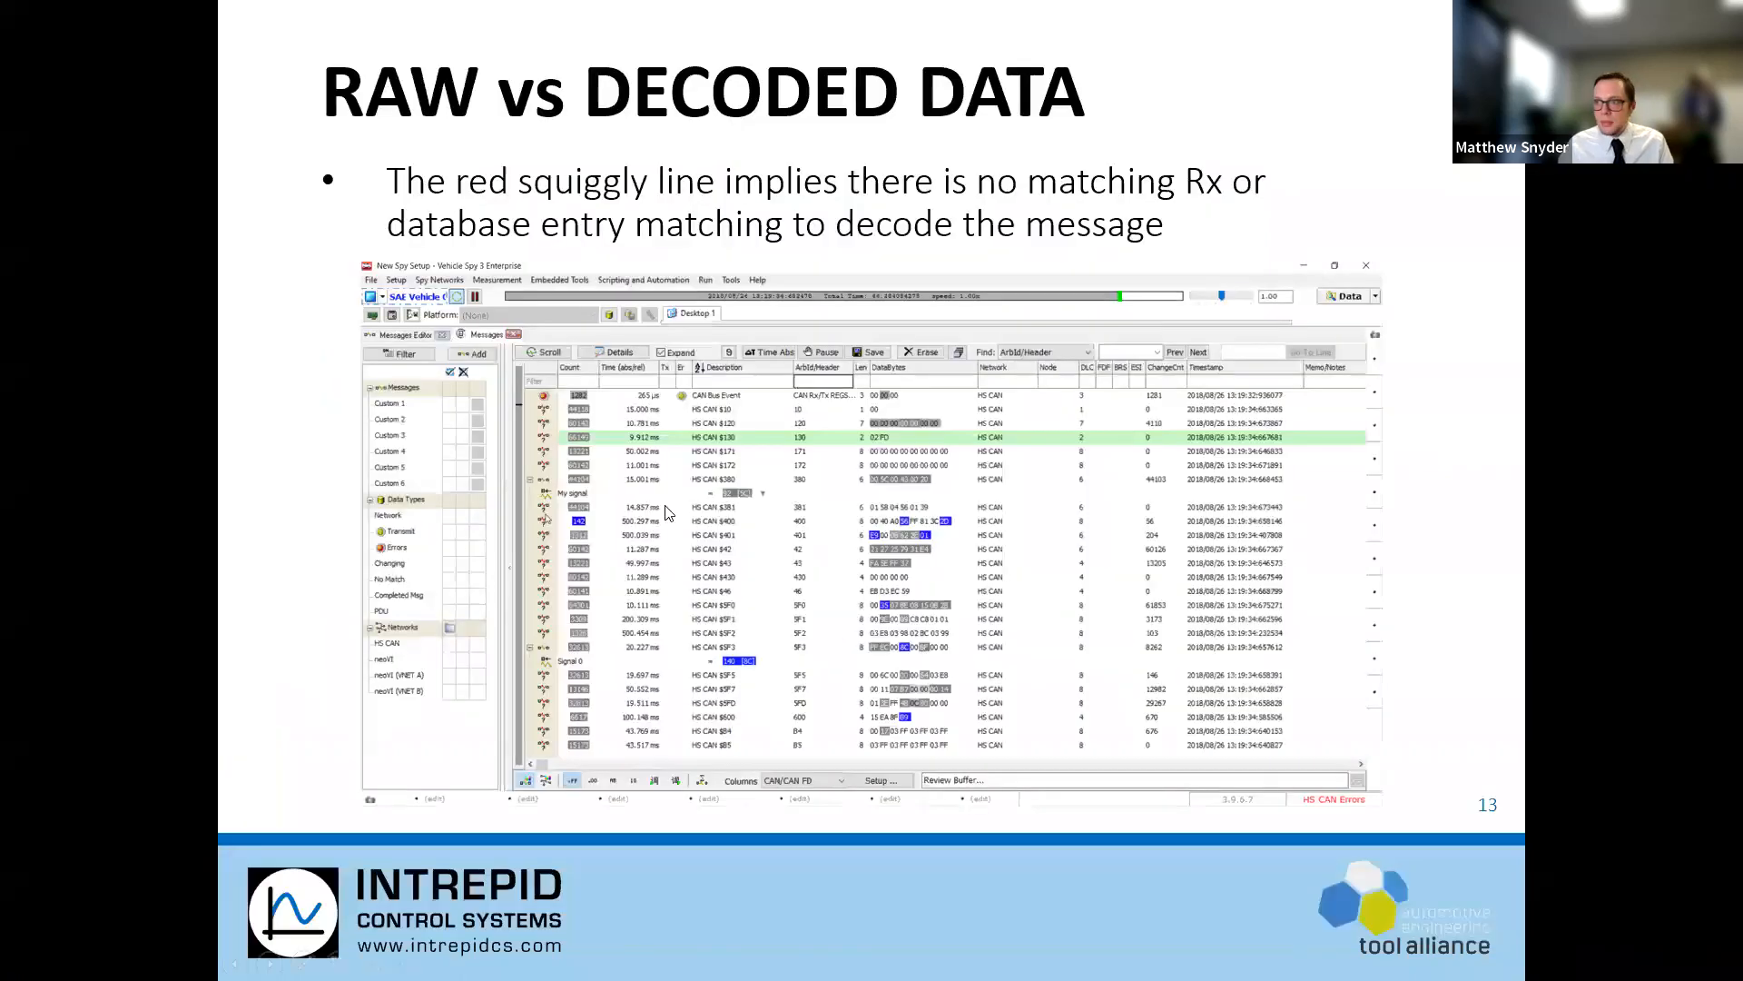
click(655, 507)
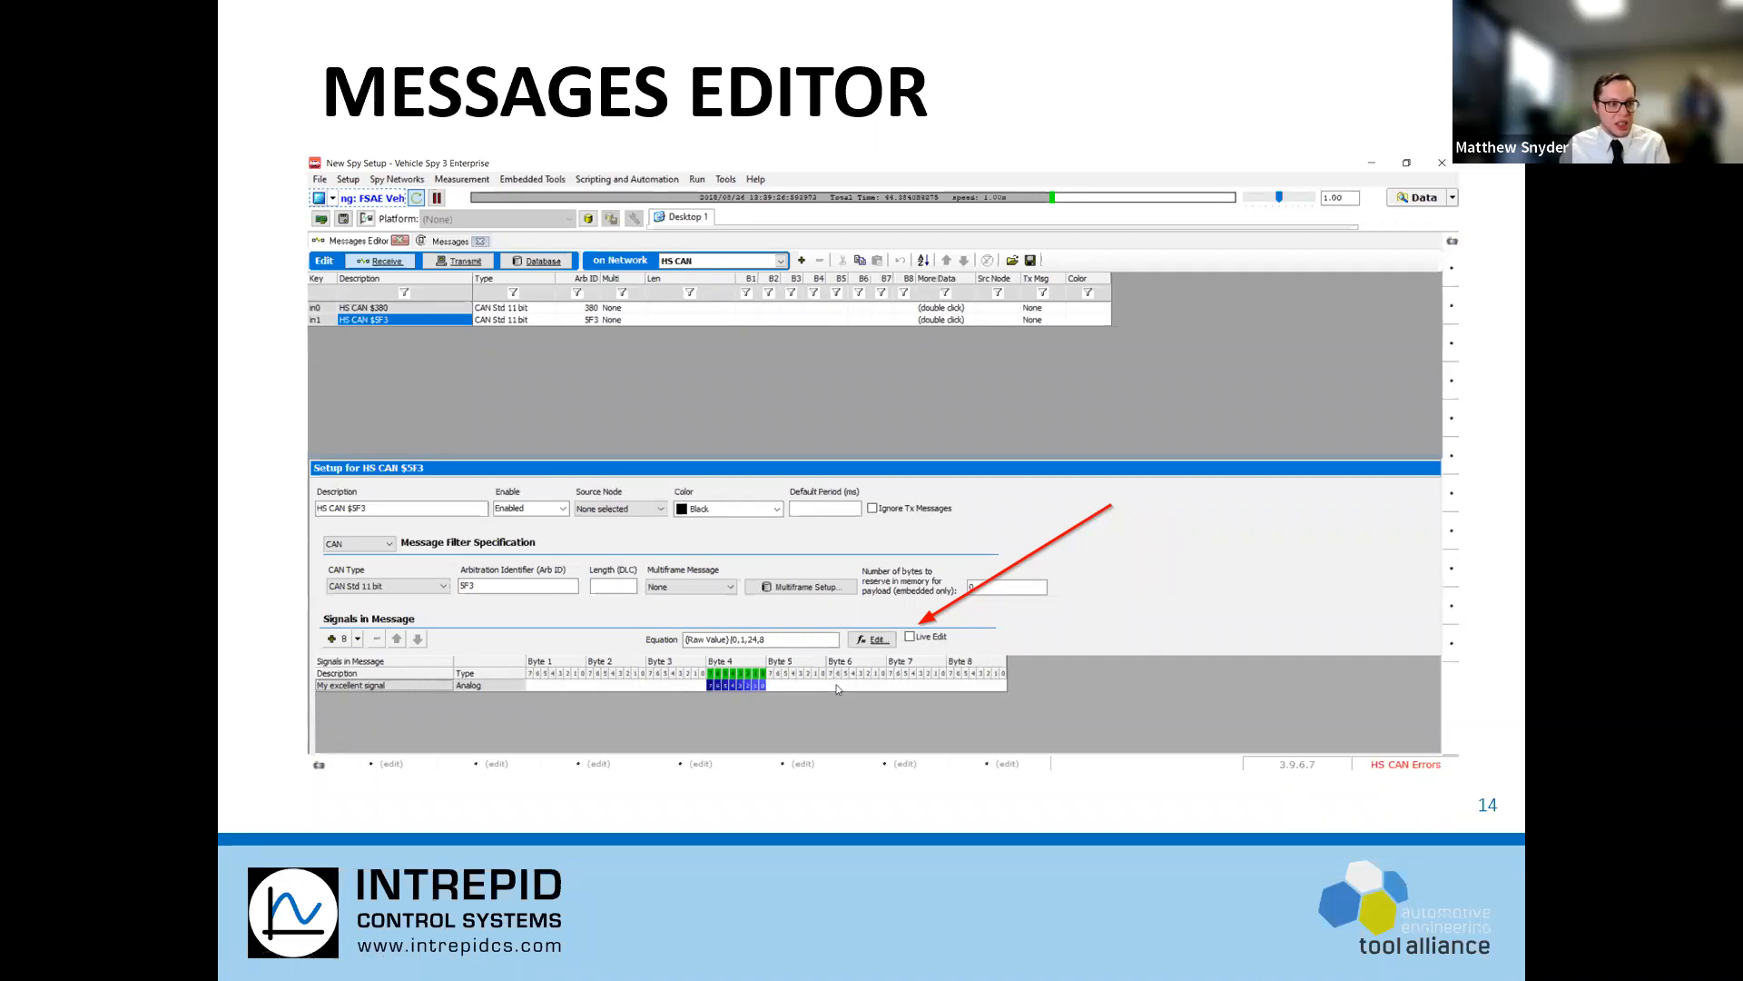
key(alt+Tab)
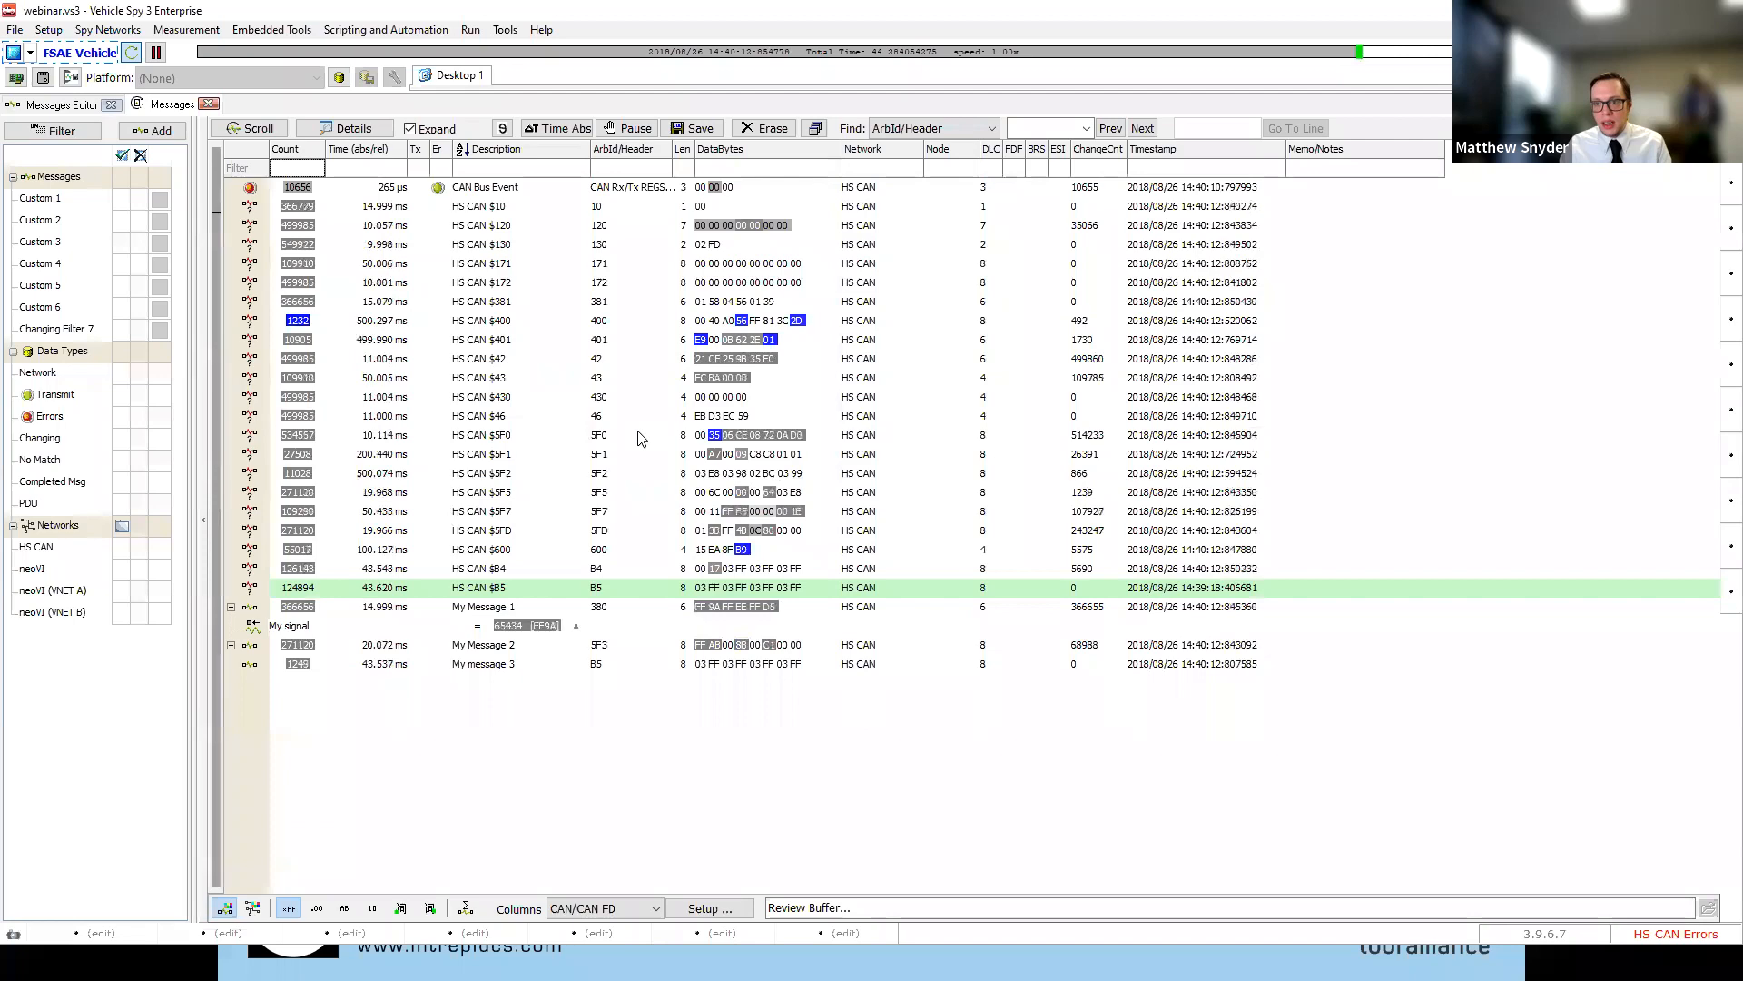
Add the HS CAN $B4 message to the receive messages with its data section
right_click(253, 571)
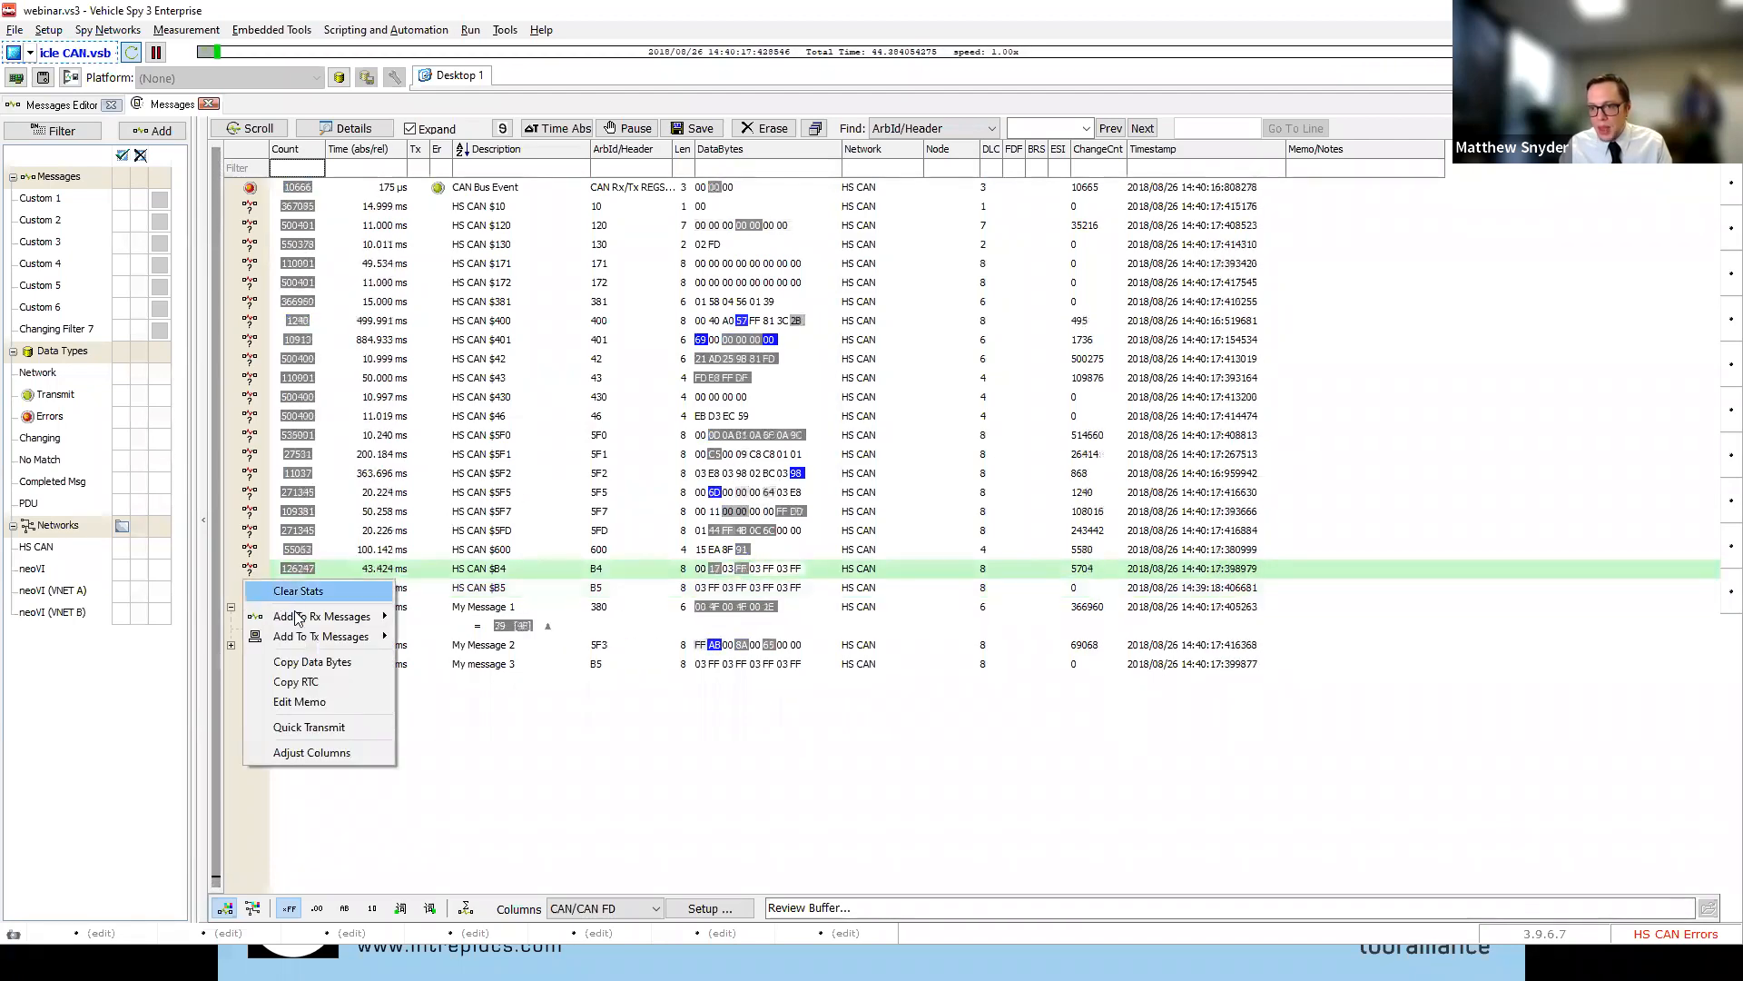
mouse_move(372, 617)
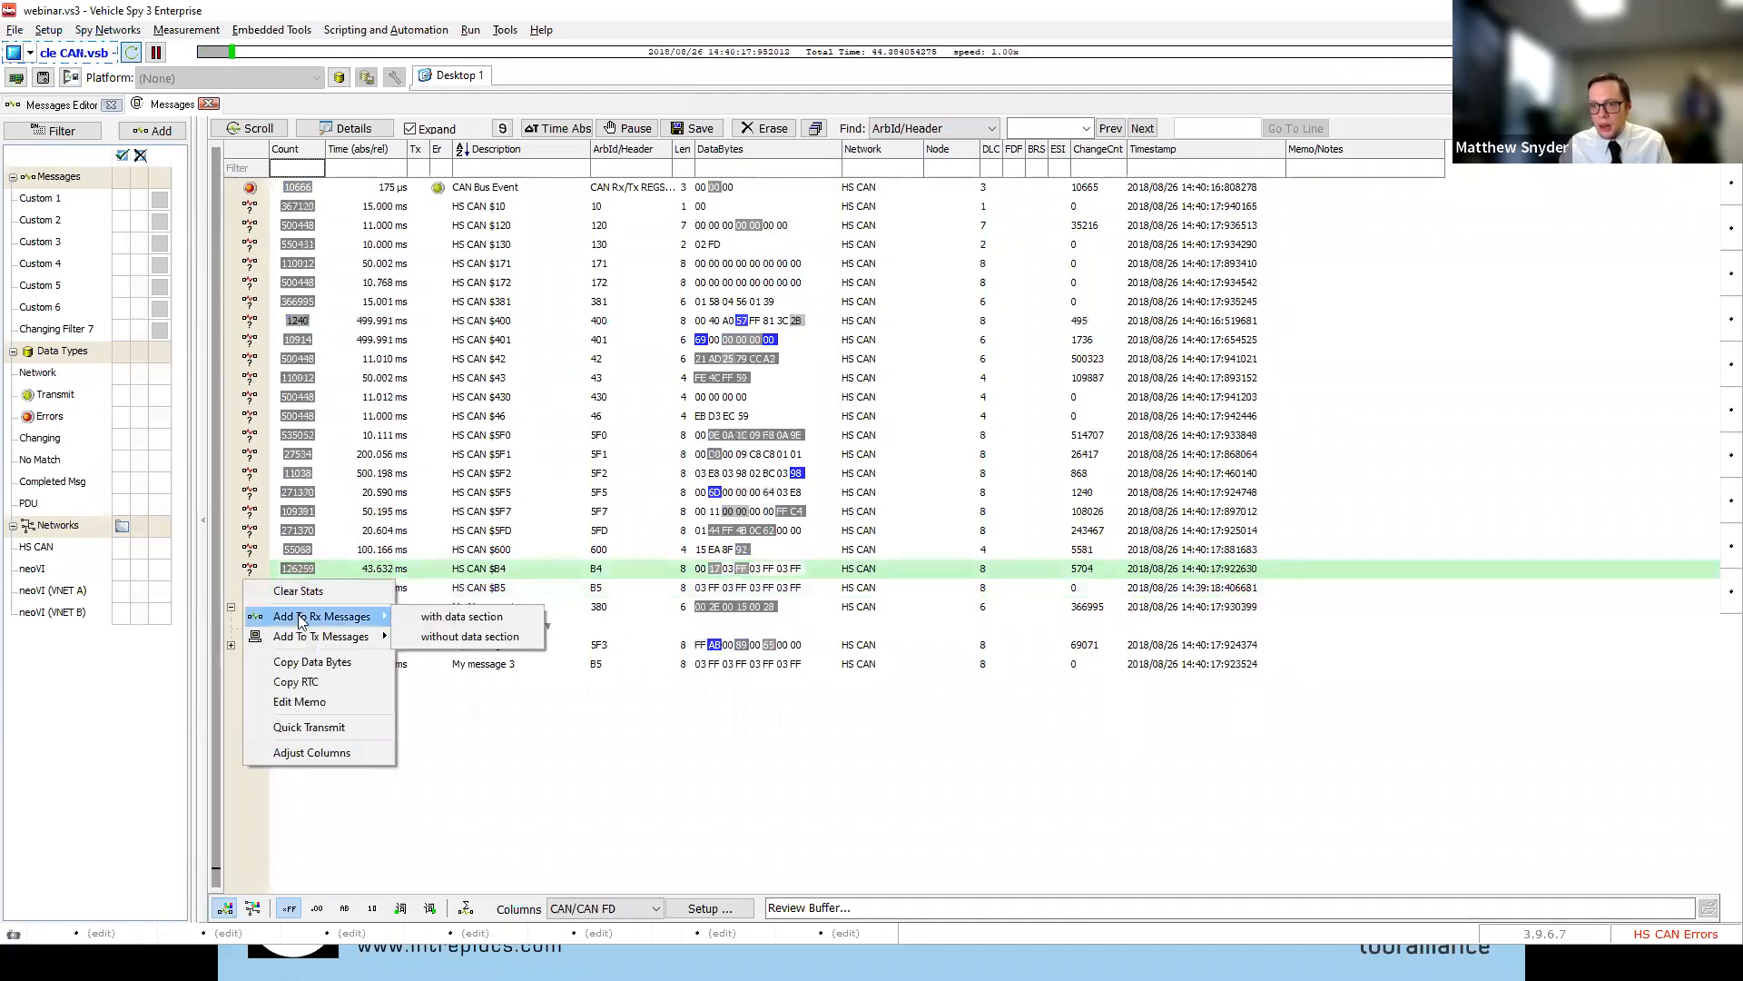
click(456, 617)
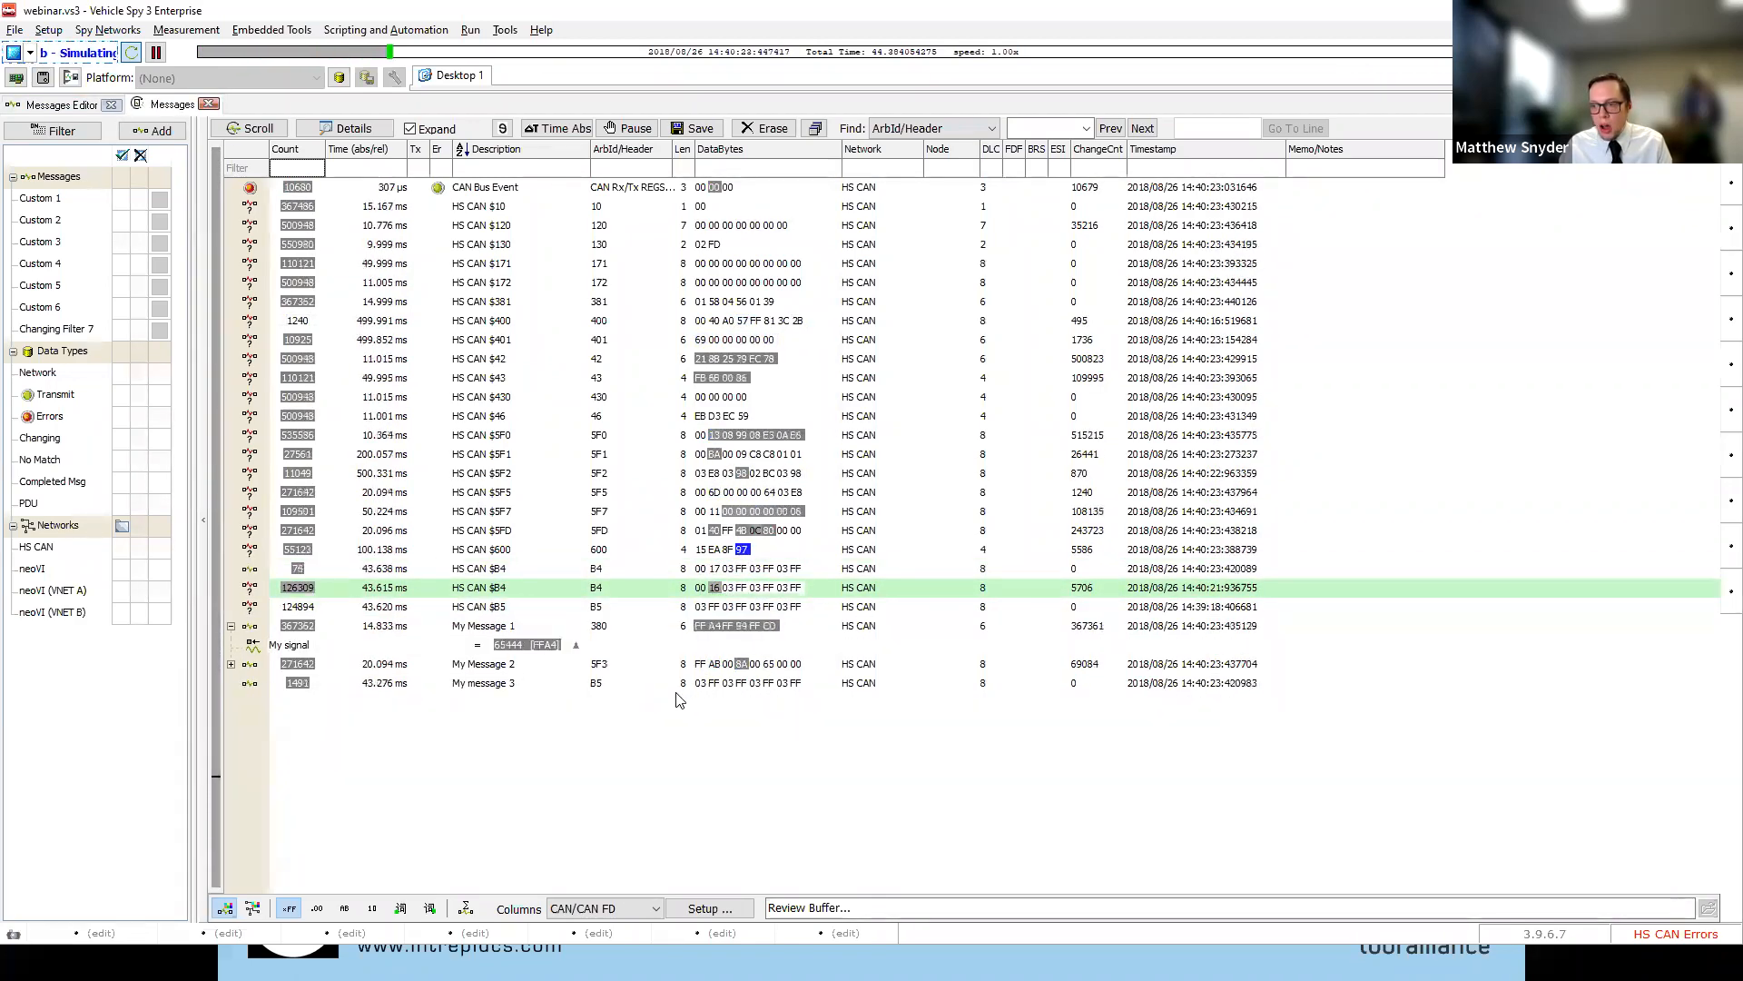
Clear the B6 byte value of the HS CAN $B4 receive message in the Messages Editor and return to the messages view
click(65, 103)
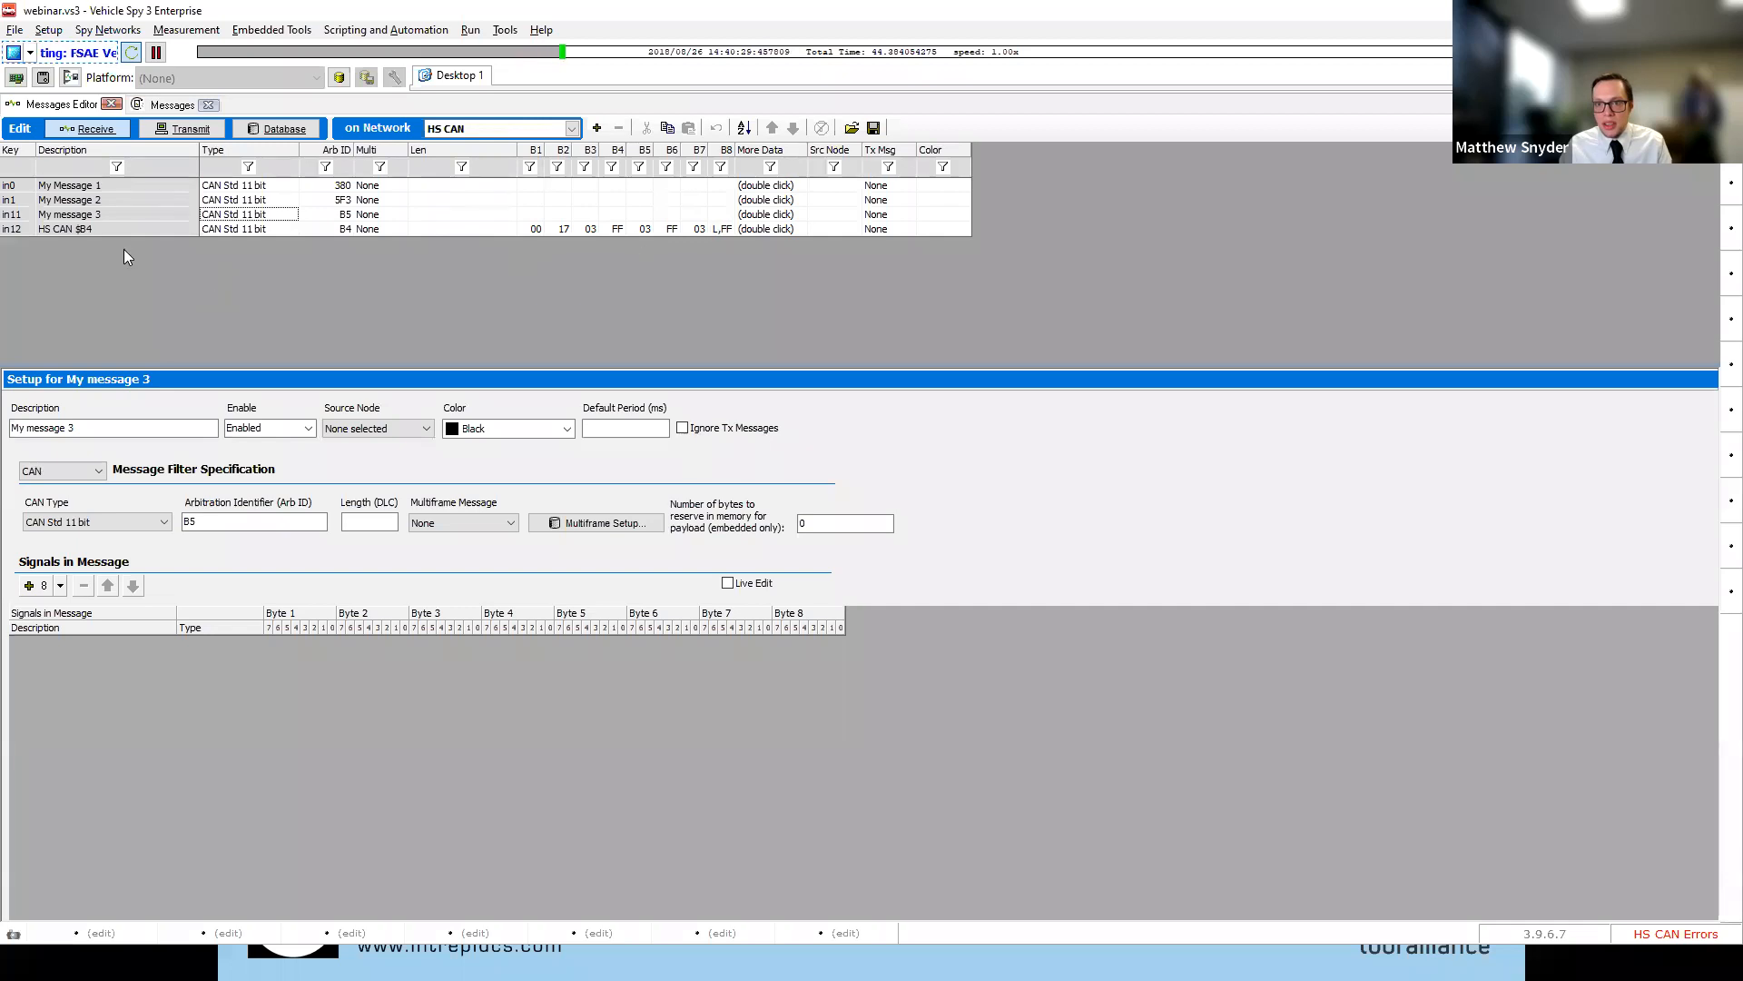
click(672, 229)
key(Delete)
key(Return)
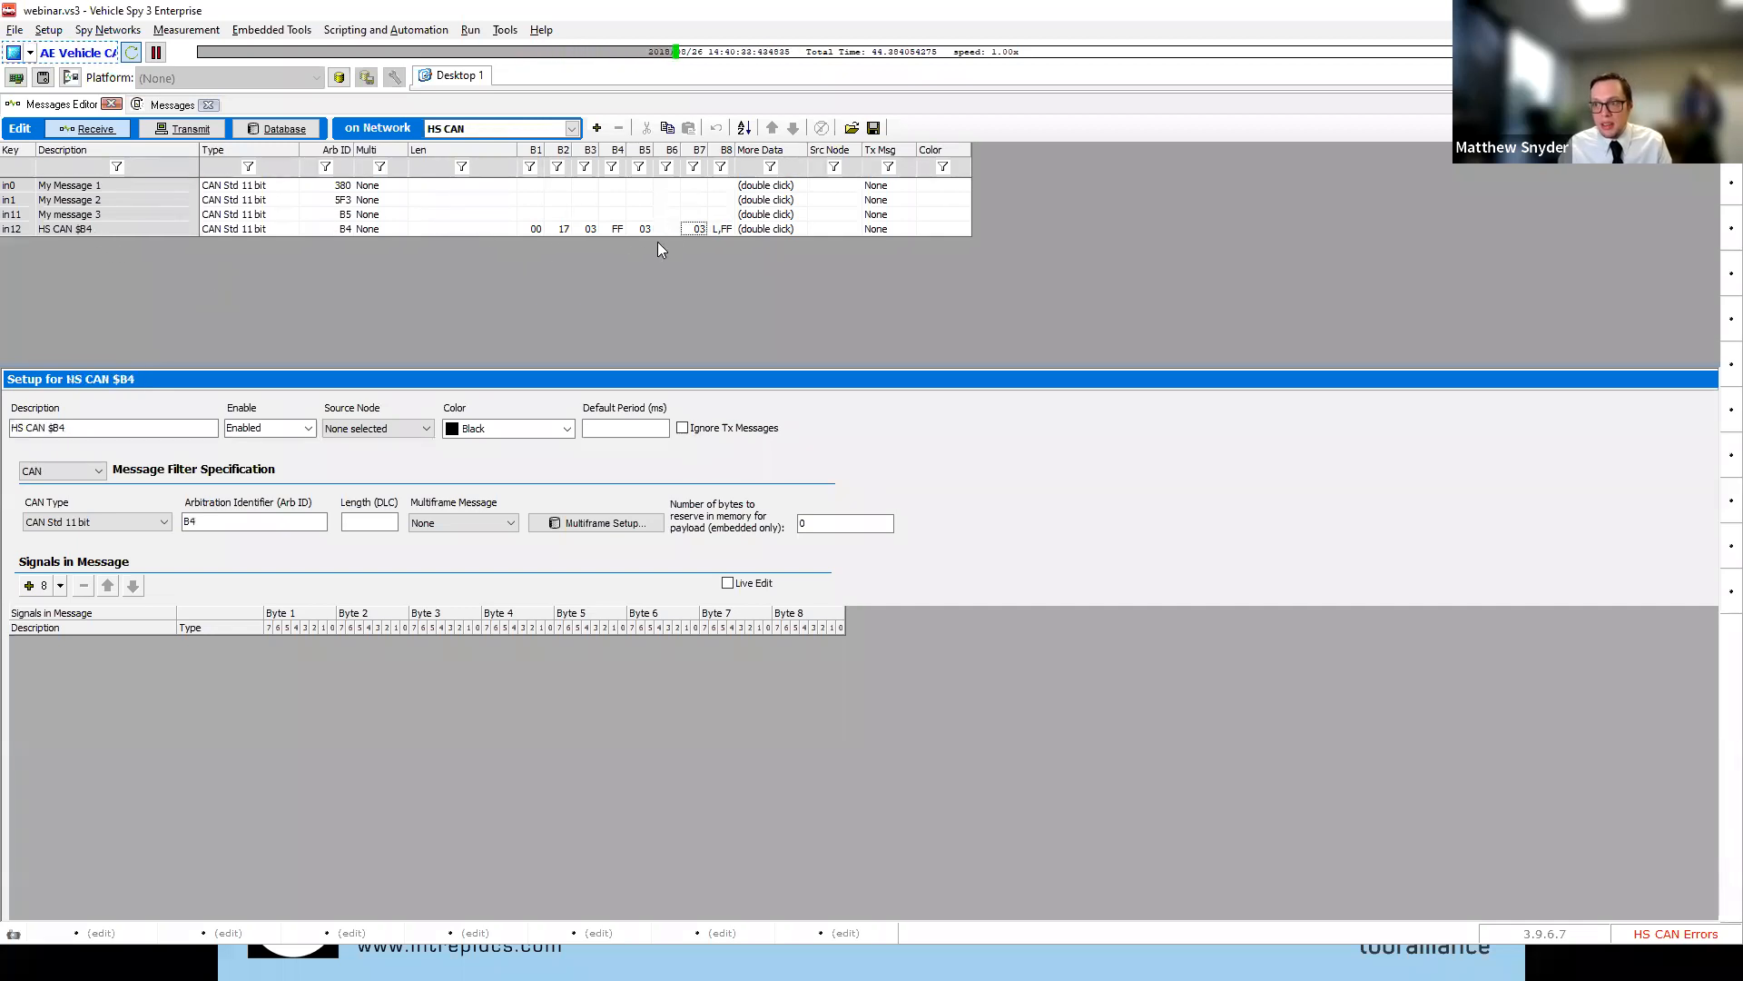
click(115, 231)
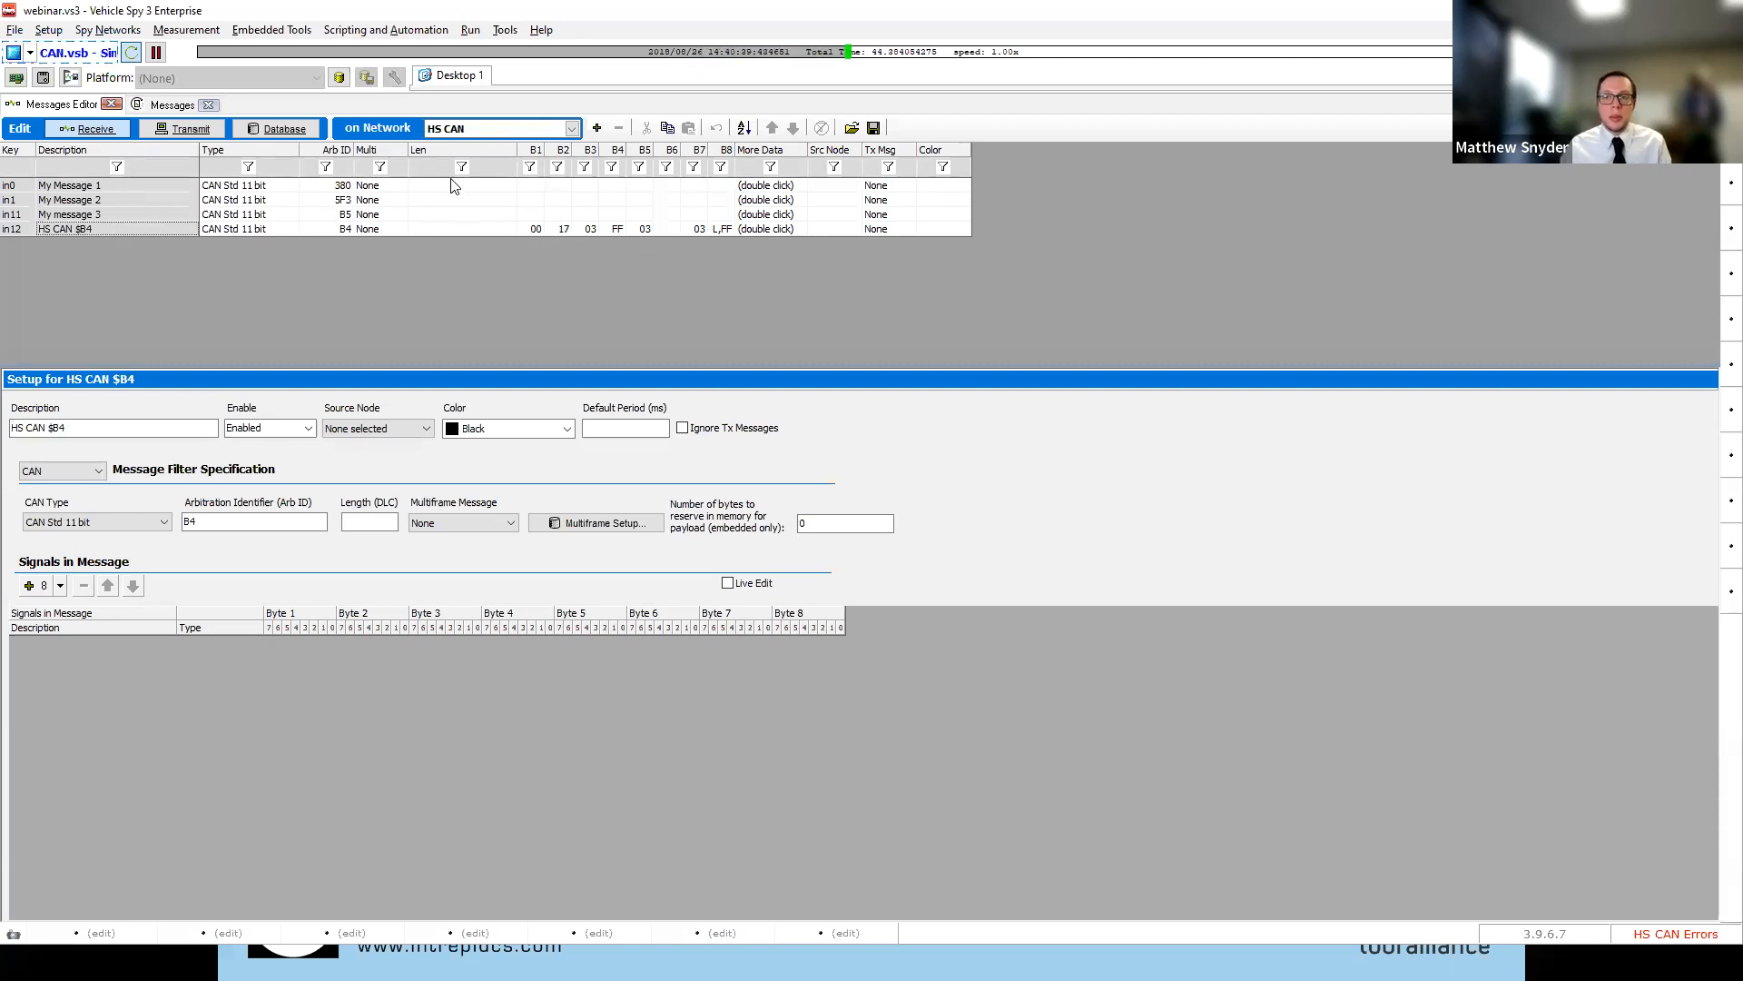
click(150, 104)
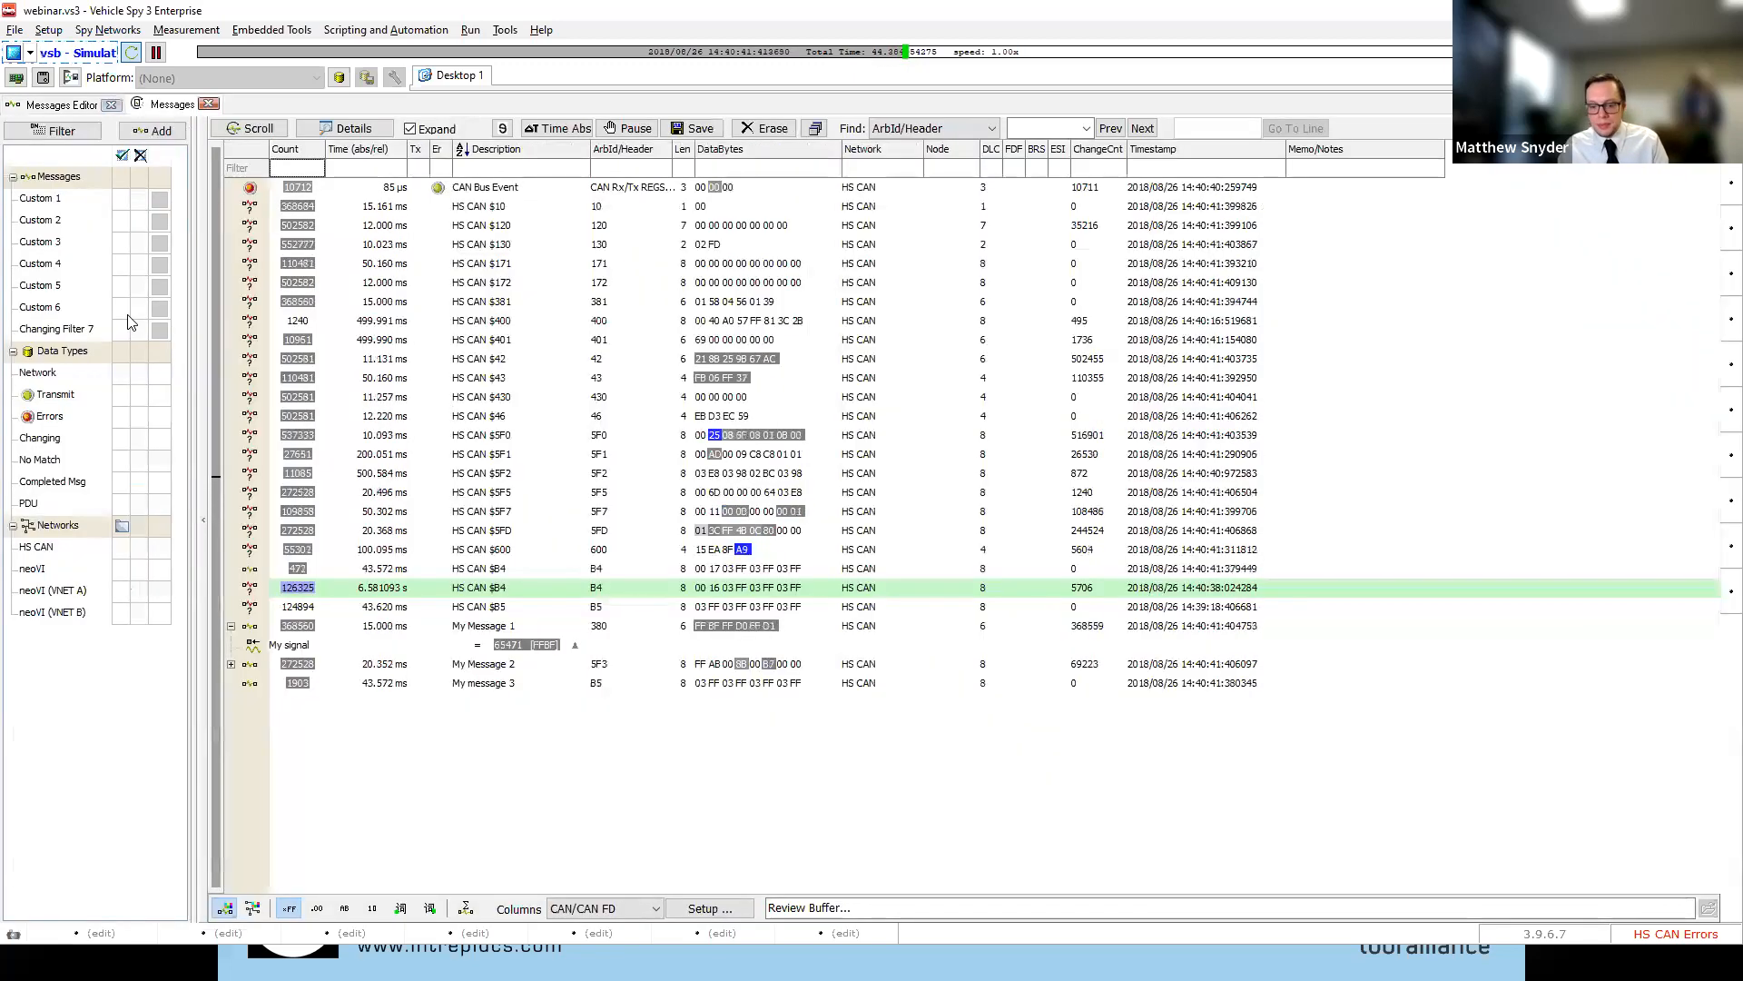
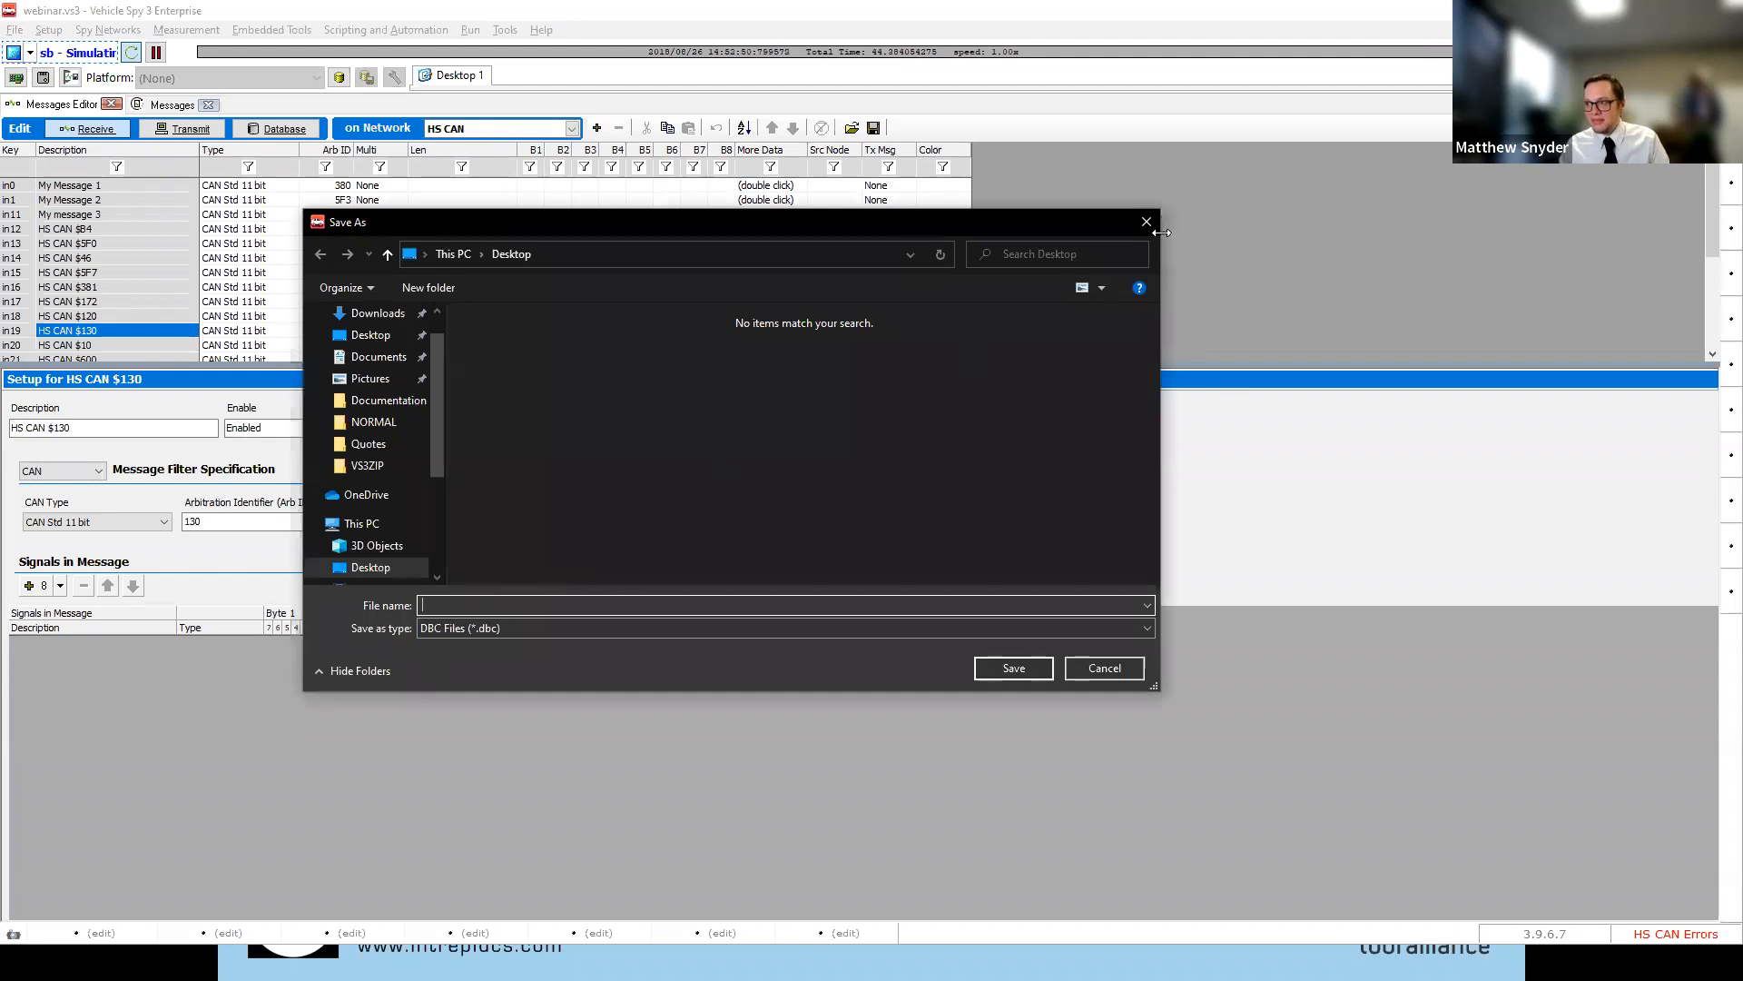
Close the Save As dialog without exporting the receive table as a DBC file
click(1145, 223)
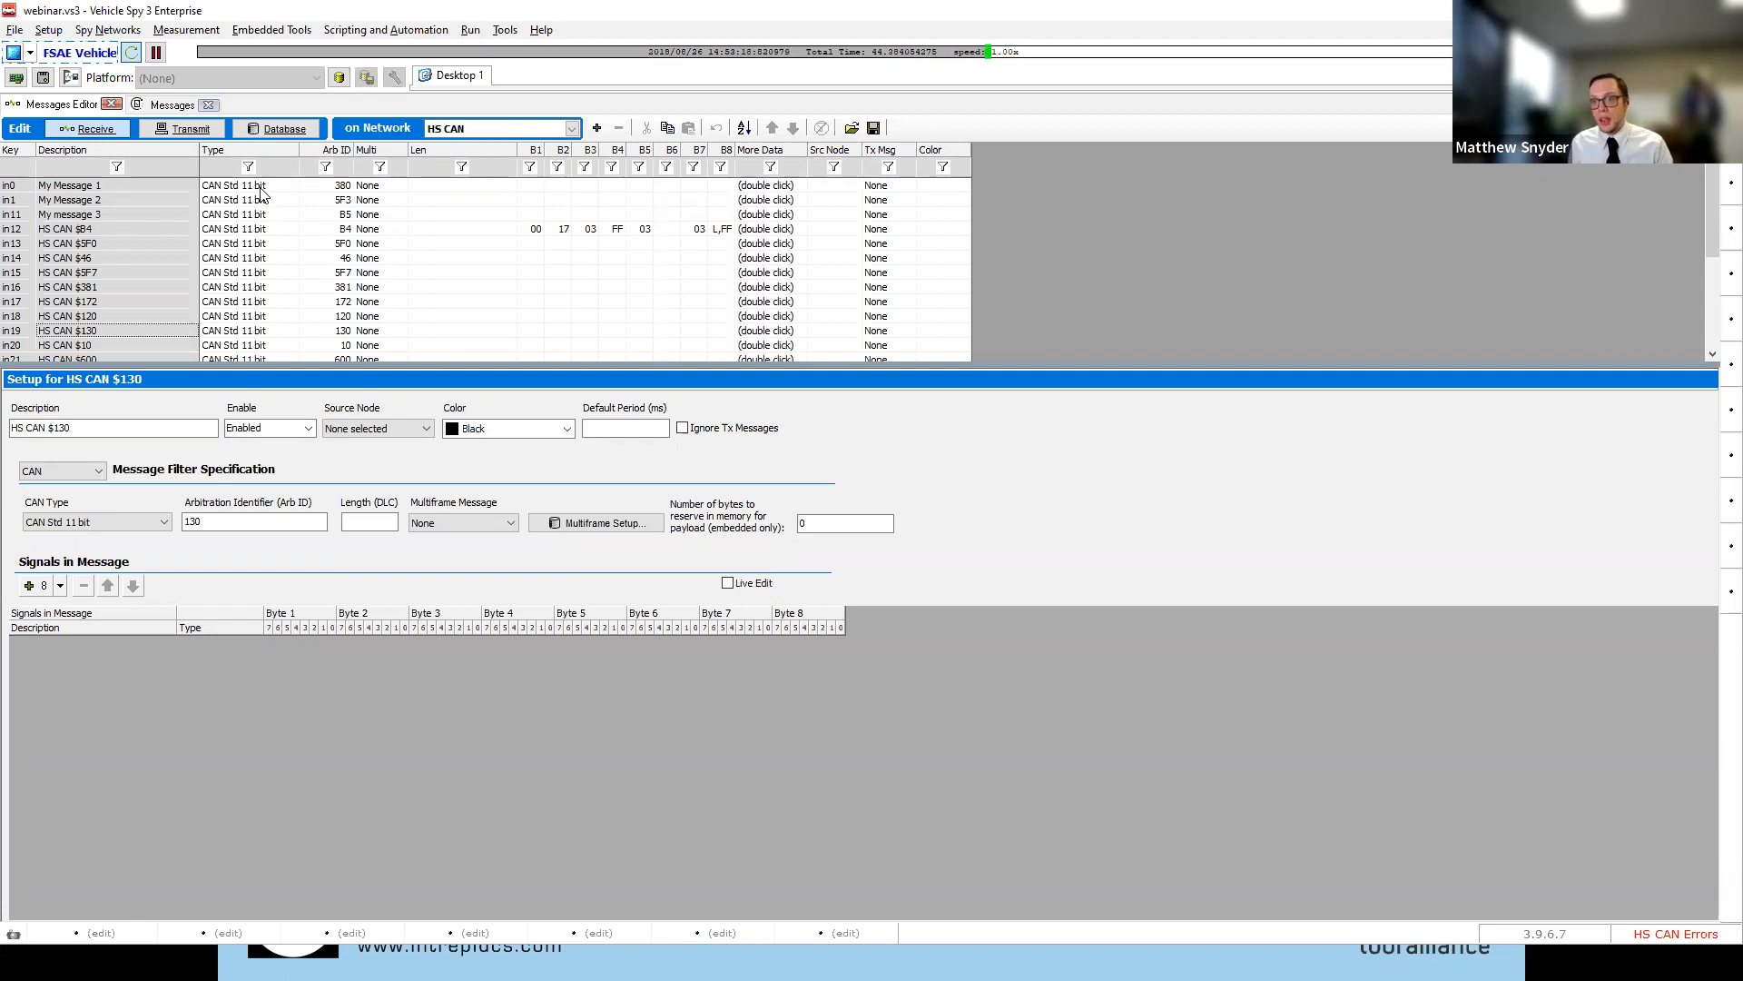
click(185, 383)
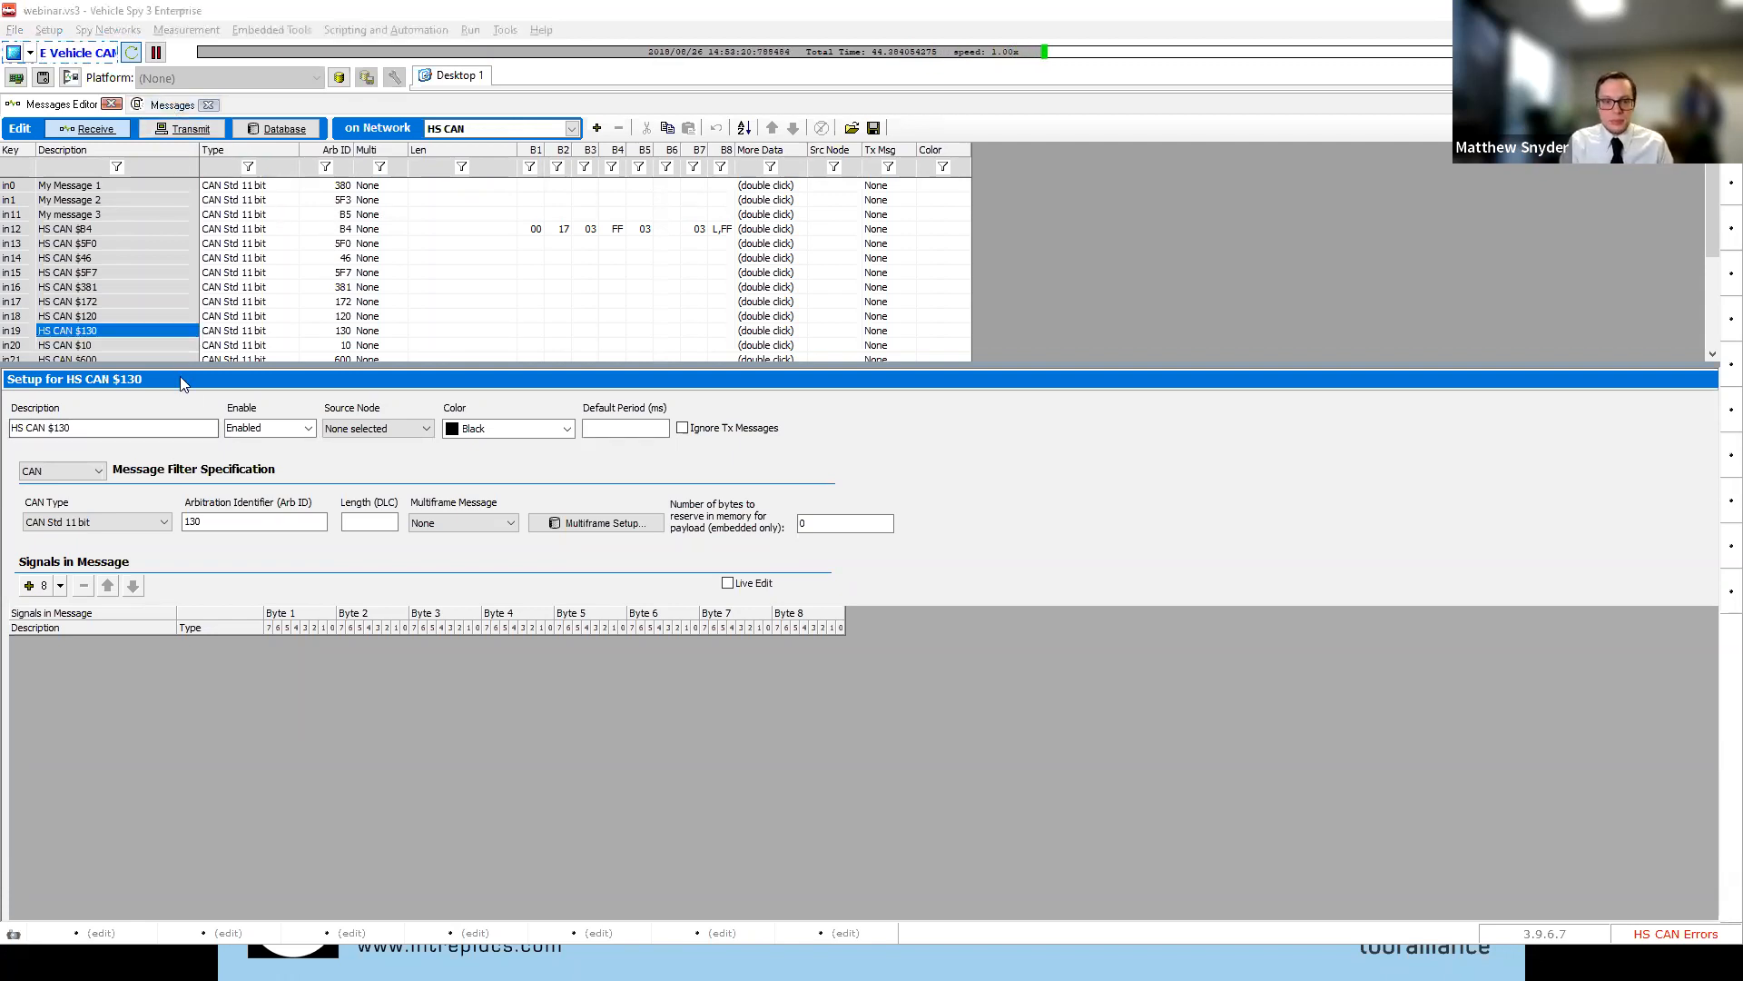
Switch to the presentation, advance to the Enable Template Mode slide, and return to Vehicle Spy
key(alt+Tab)
click(477, 311)
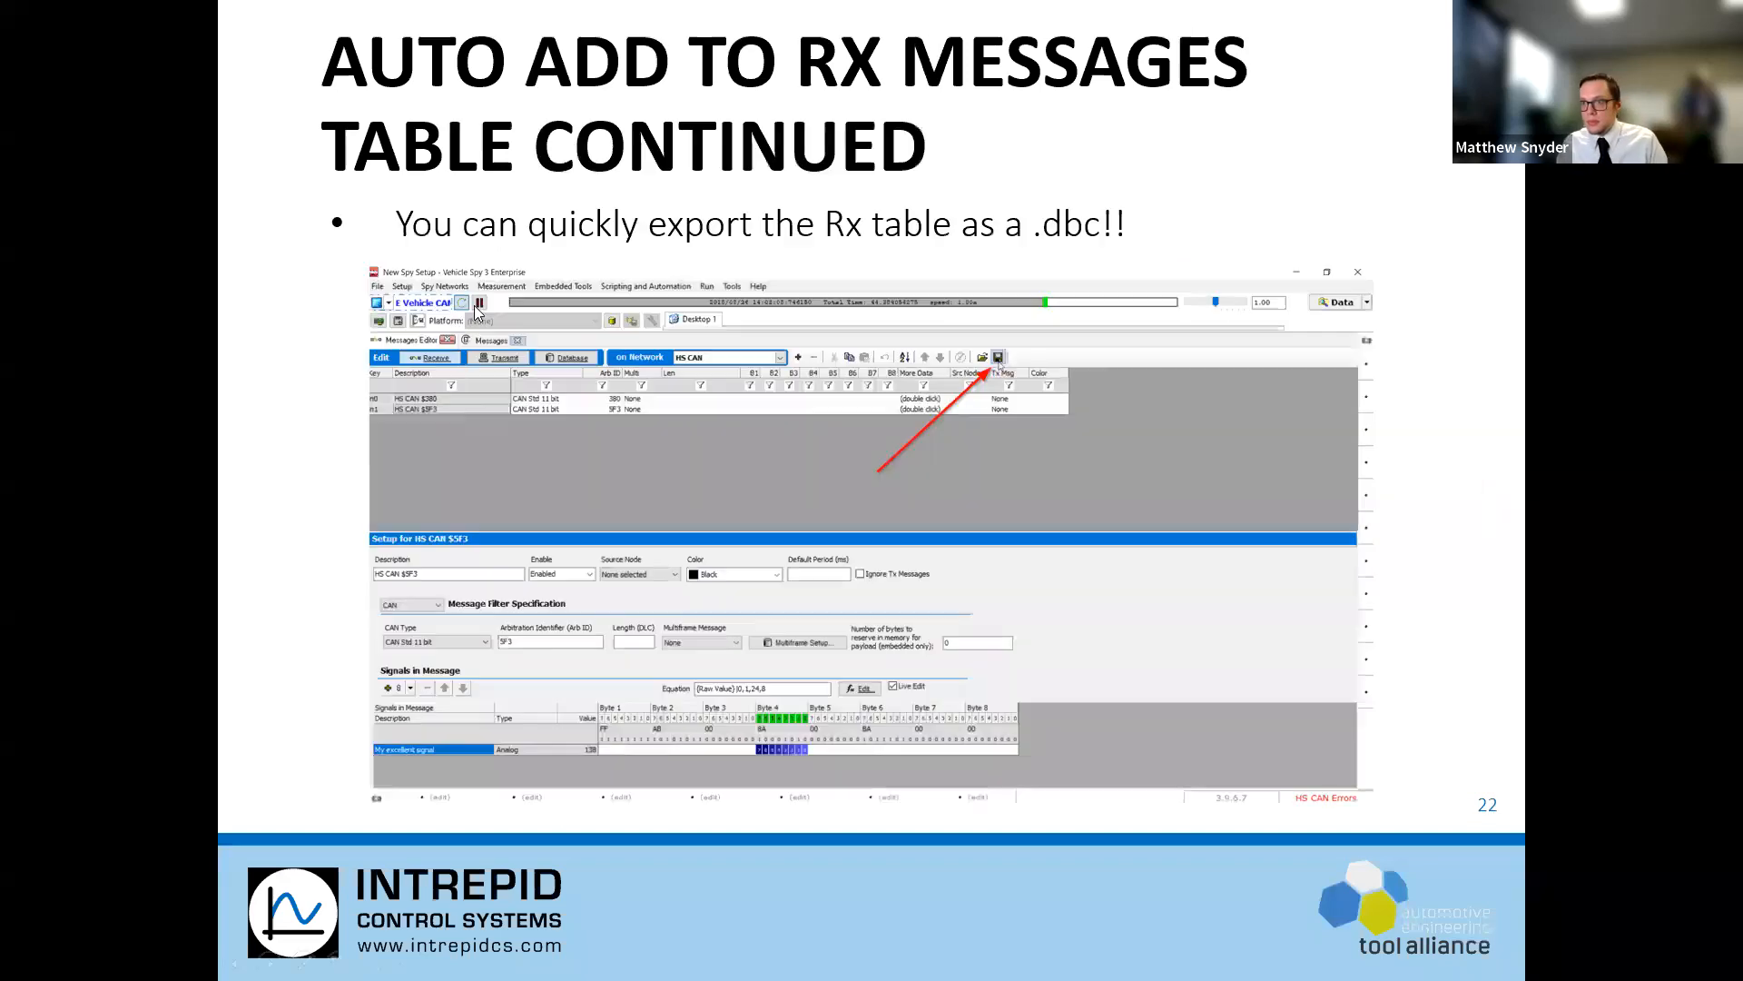
click(306, 367)
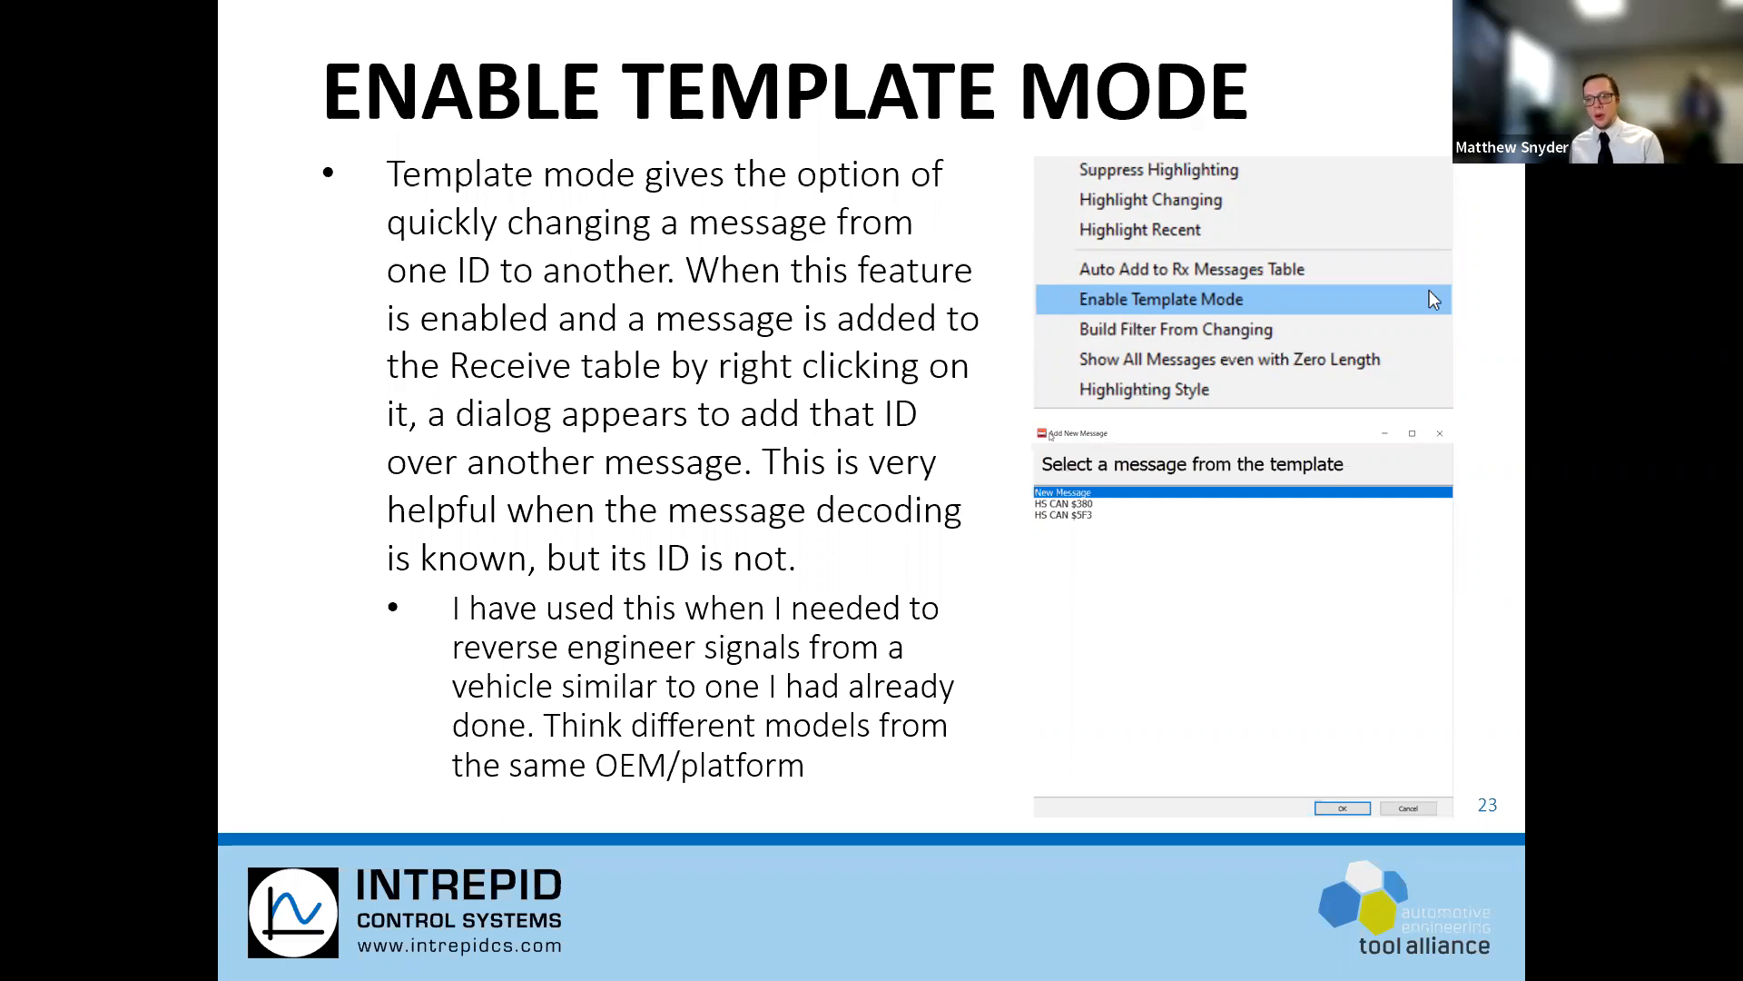
key(alt+Tab)
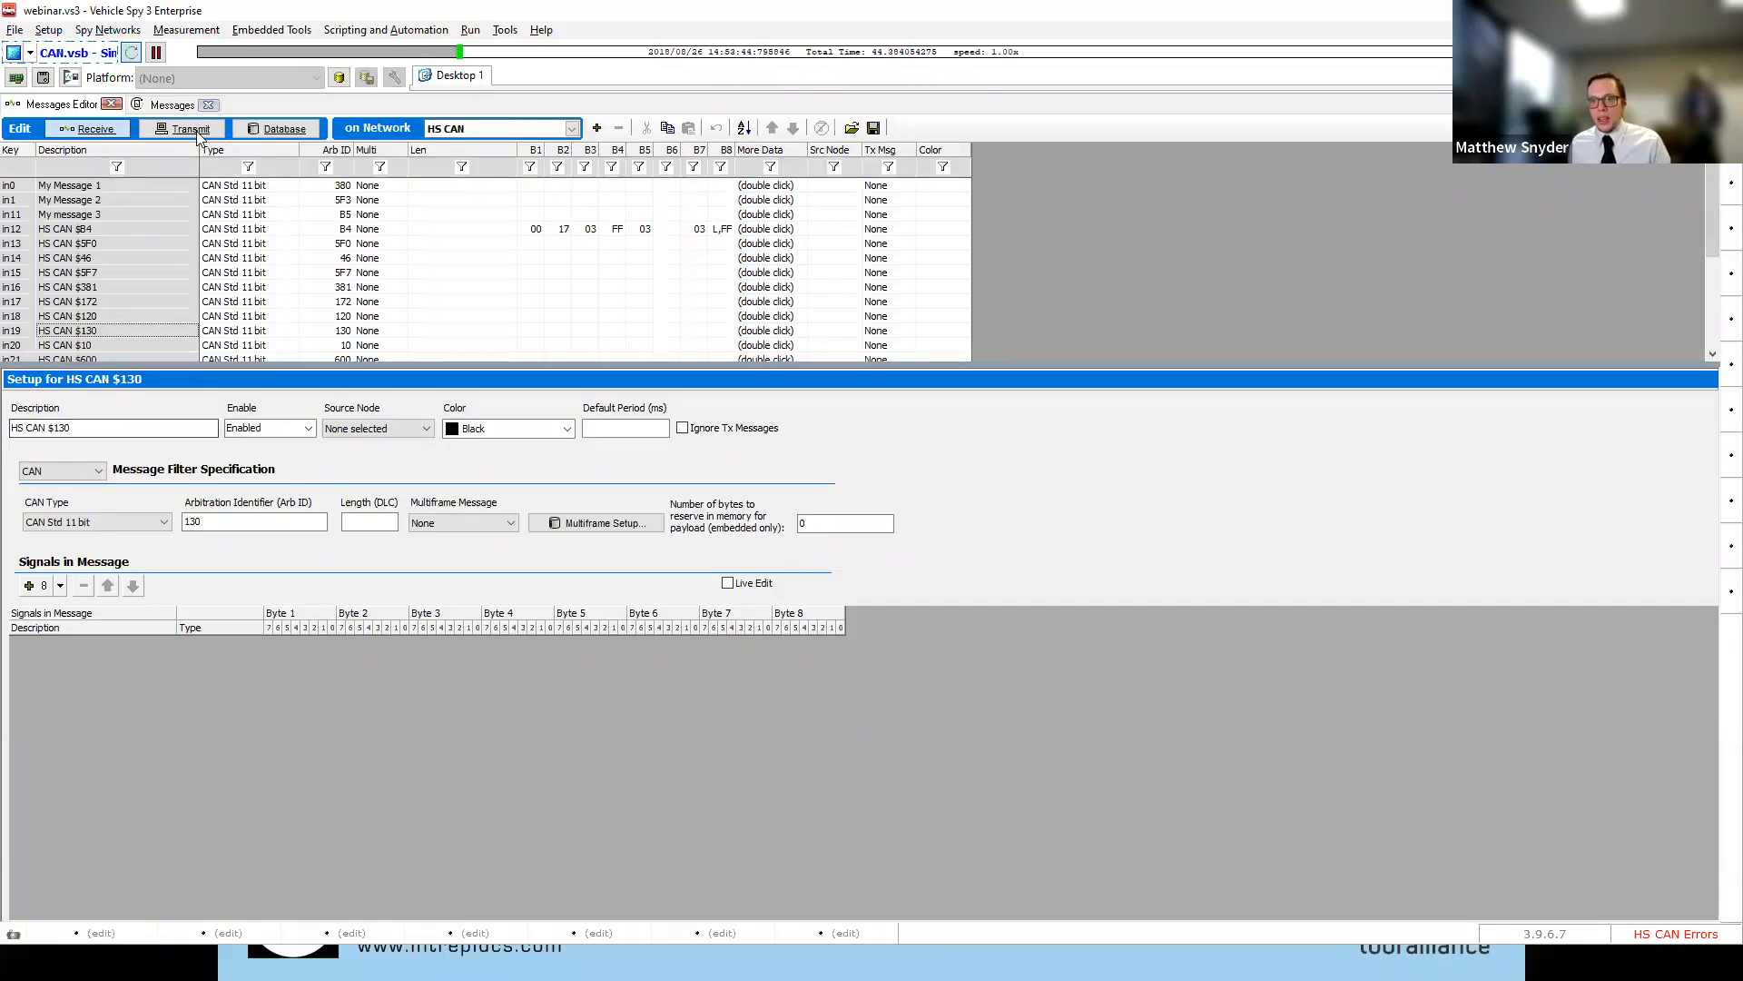
Stop the simulation and delete the receive messages from HS CAN $B4 through HS CAN $10 in the Messages Editor
click(166, 106)
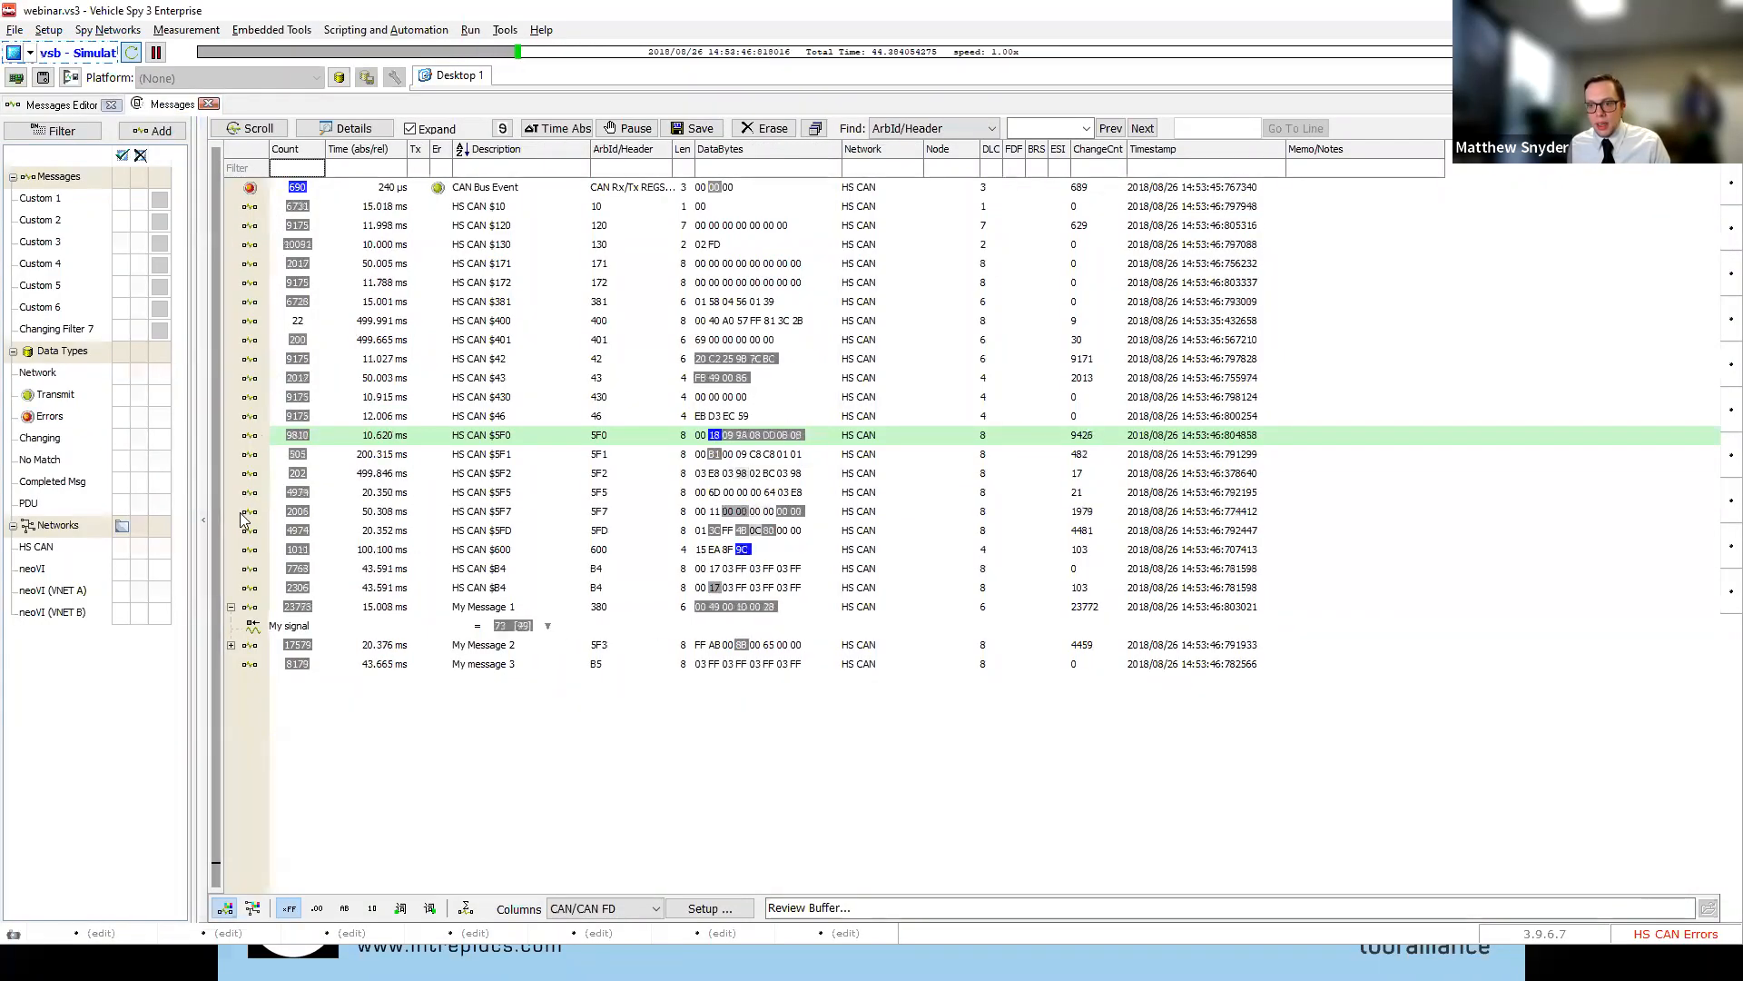
click(61, 104)
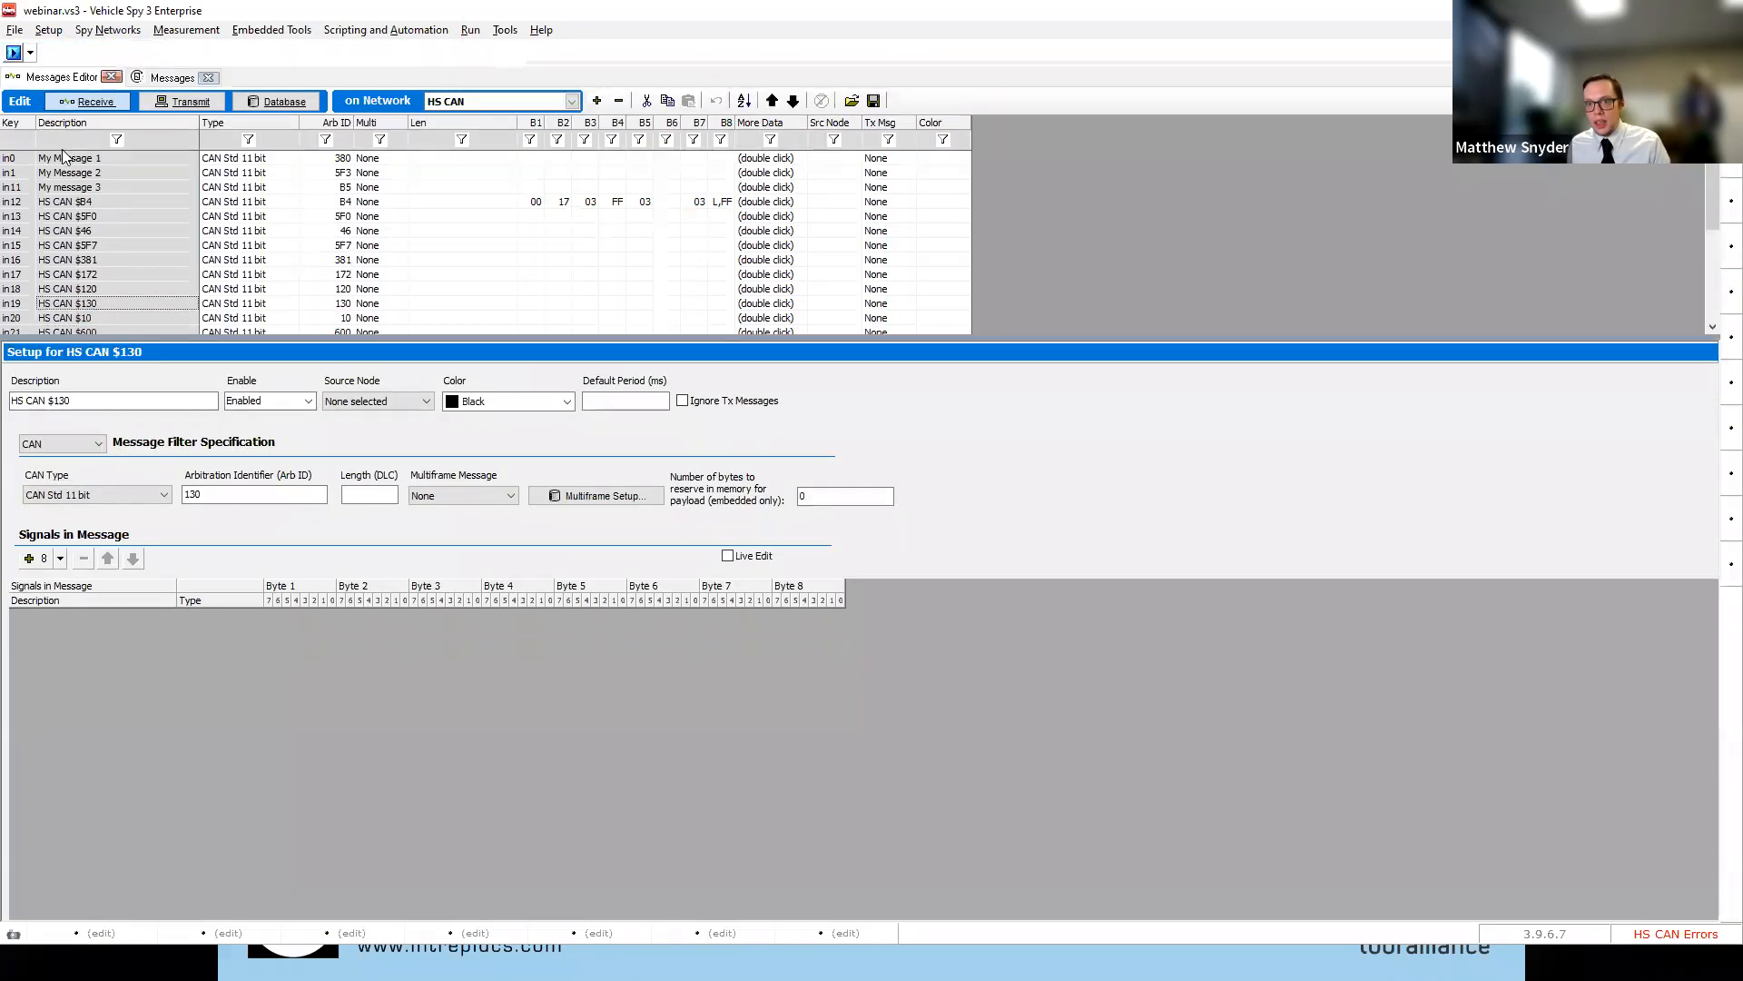
click(95, 202)
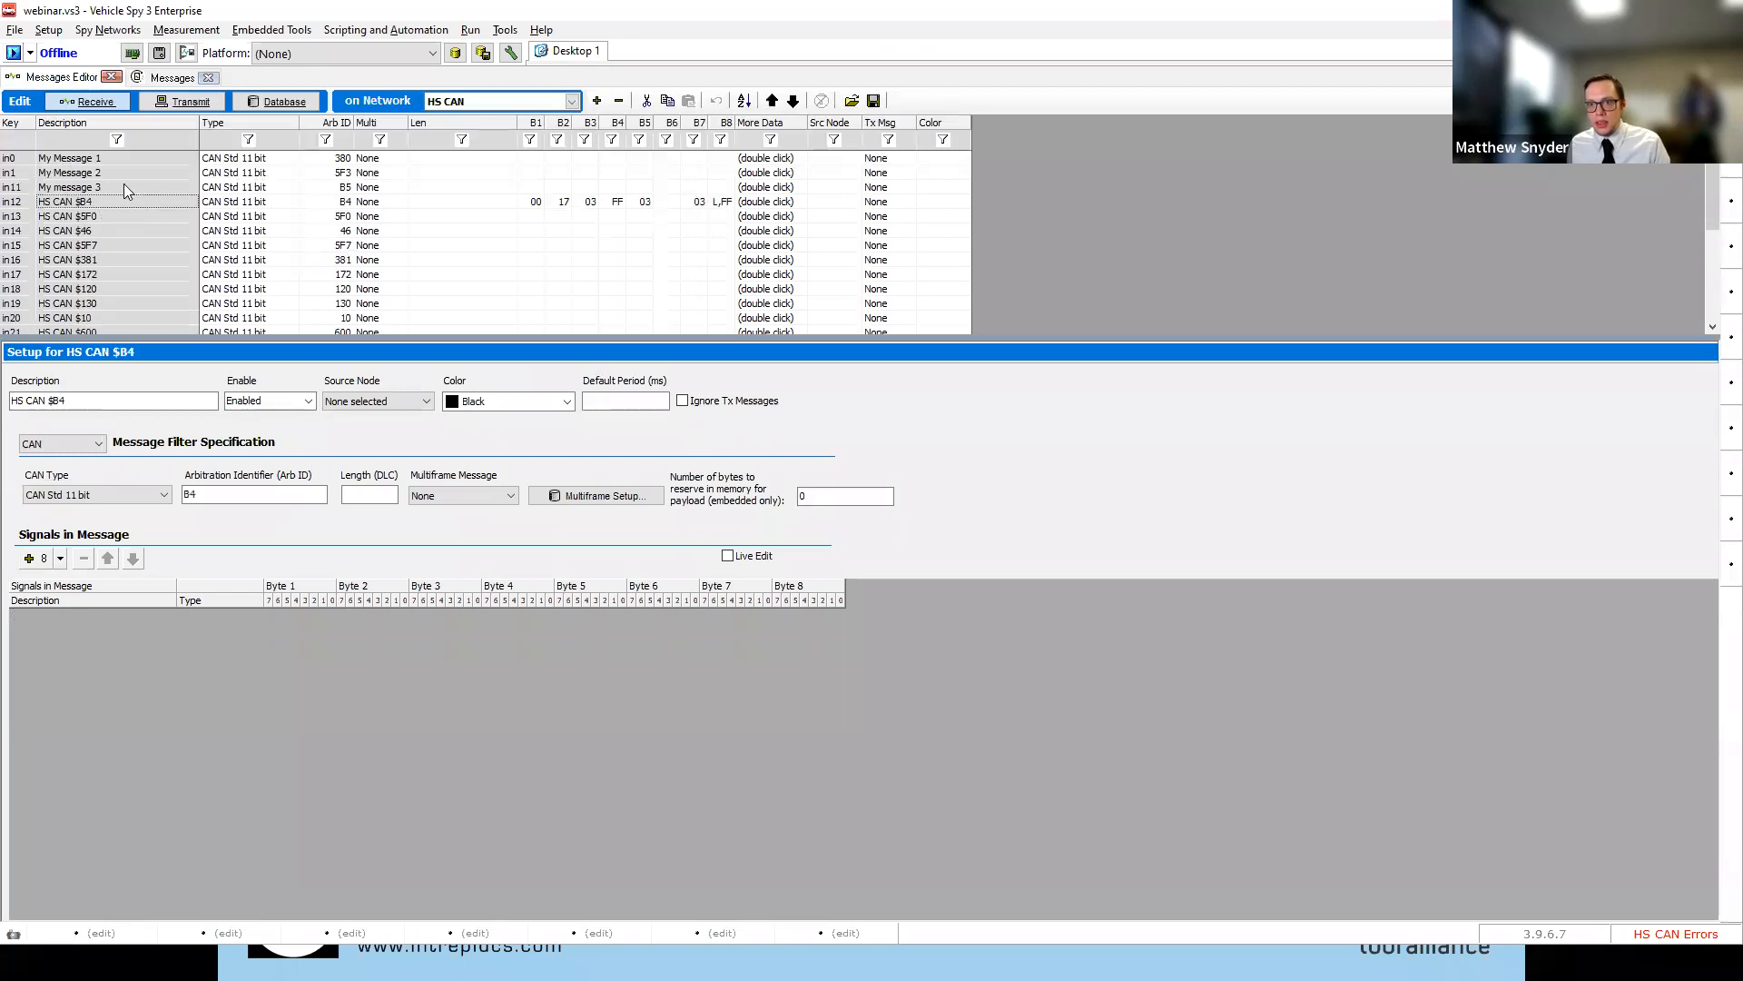
click(619, 102)
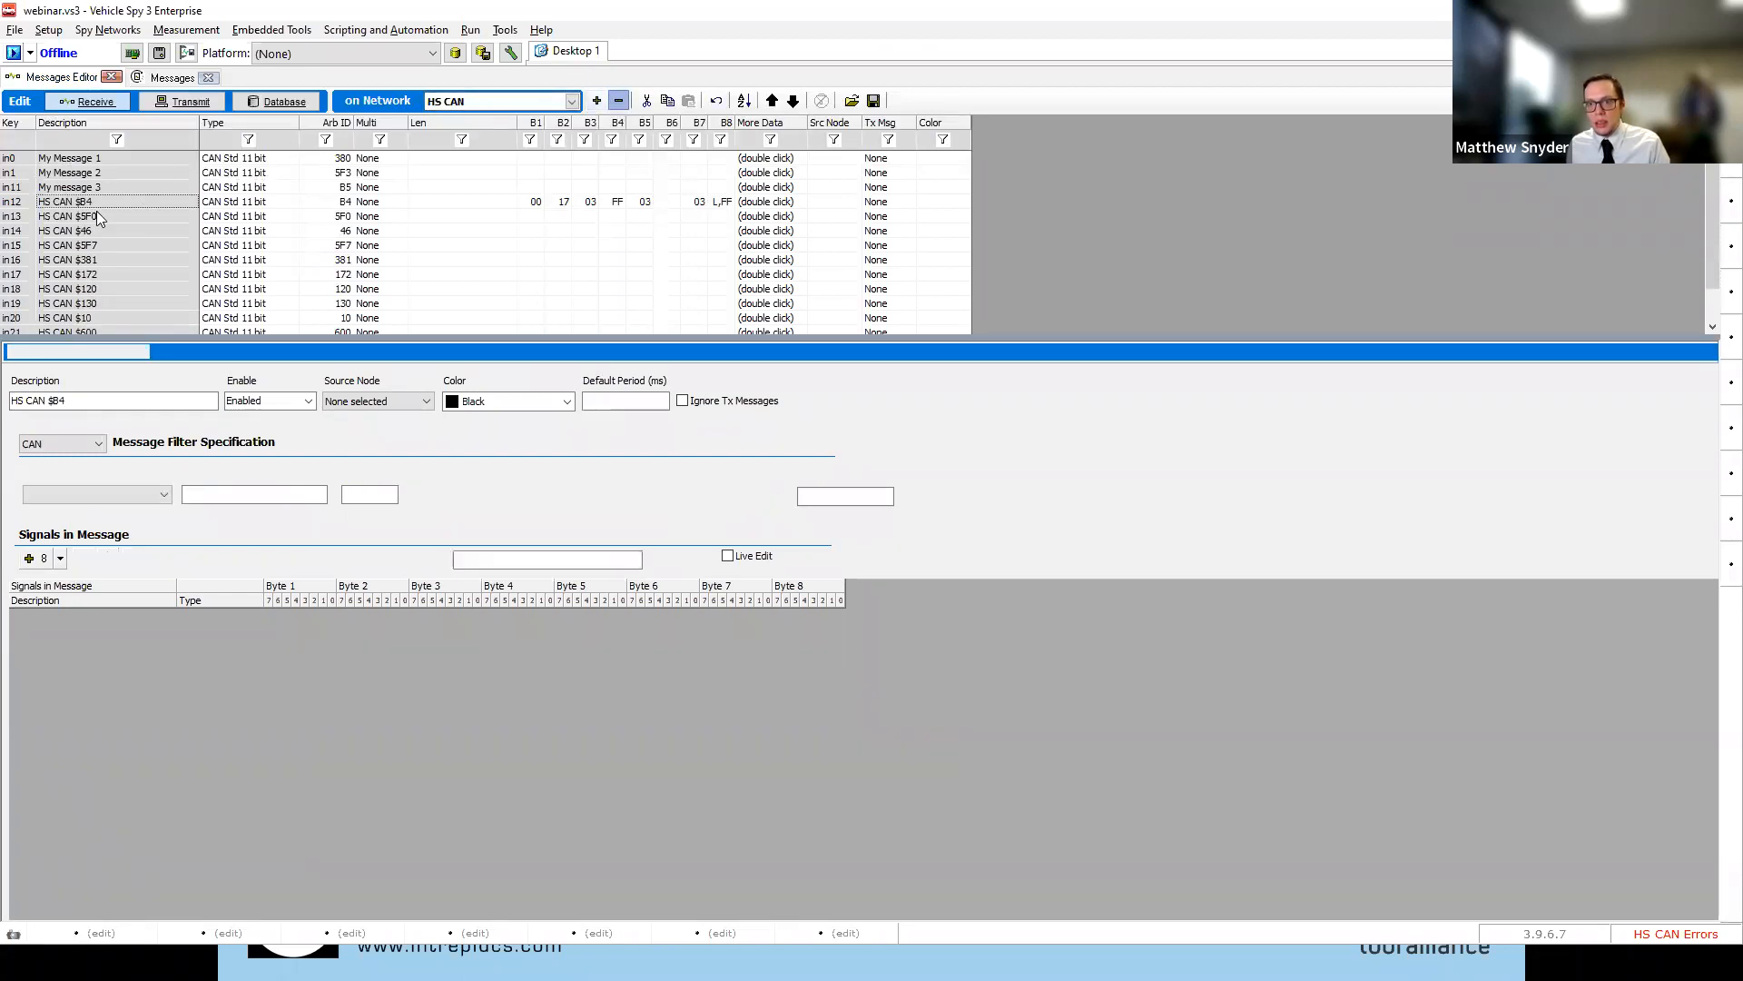
Restart the simulation and check in the messages view which HS CAN messages still have receive entries
click(13, 53)
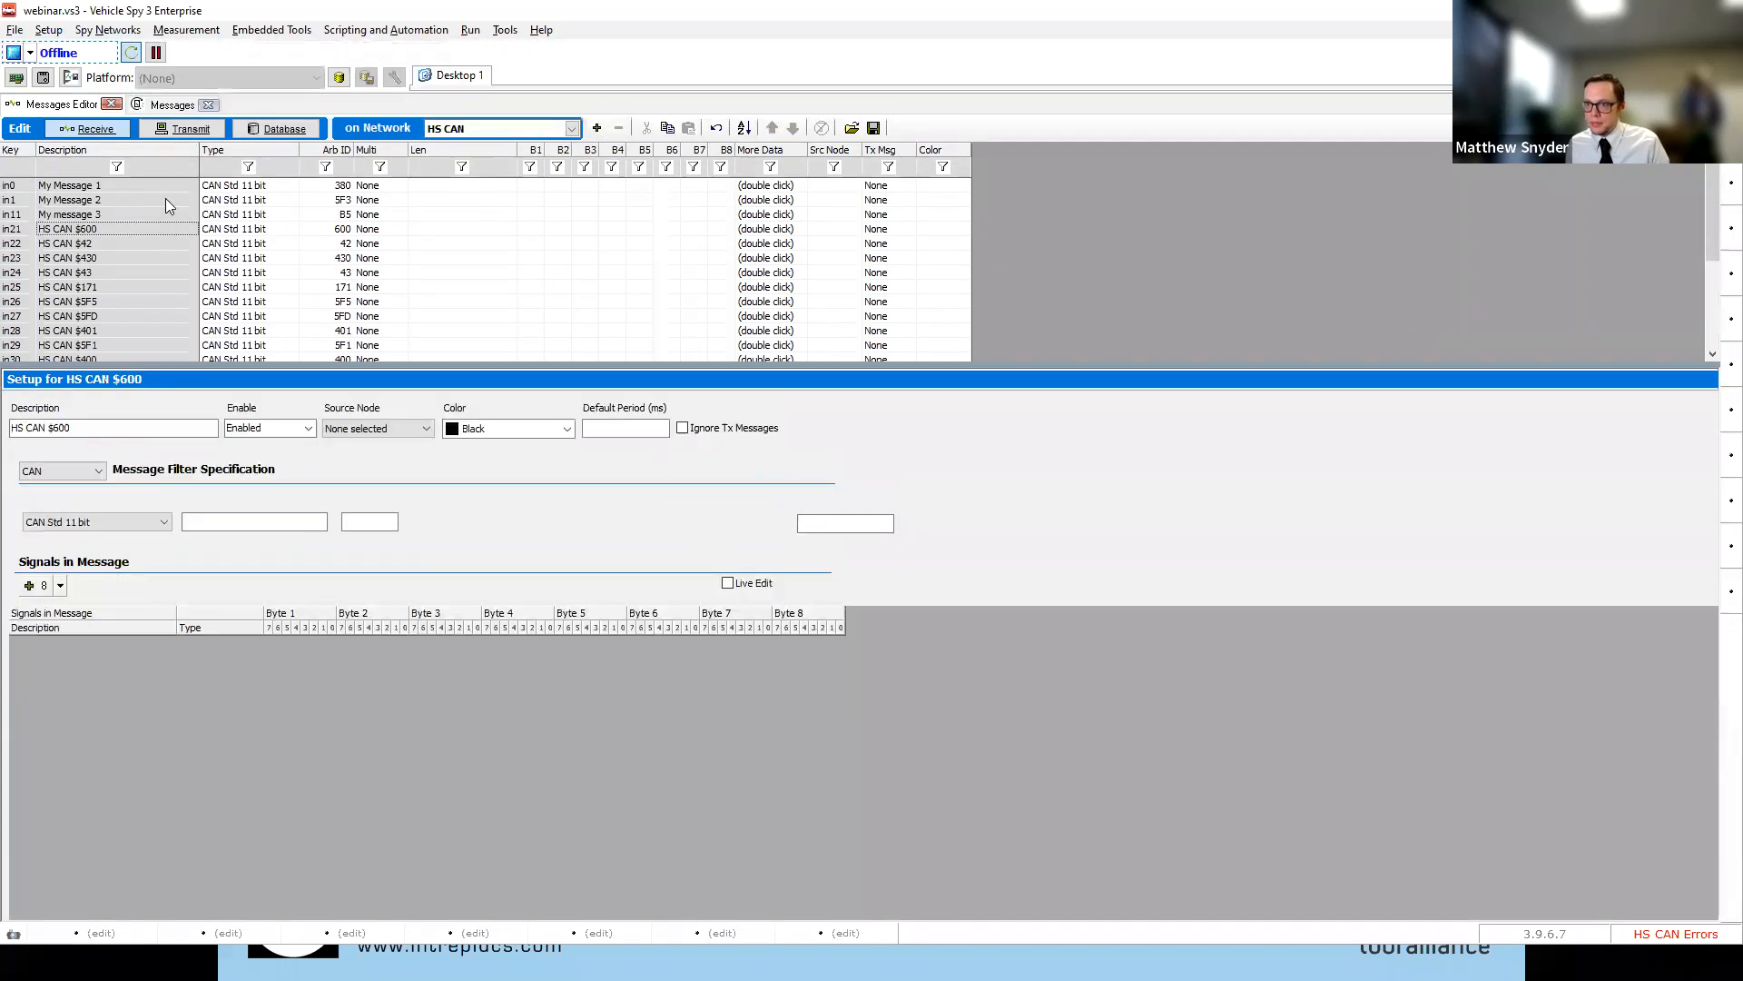
click(172, 105)
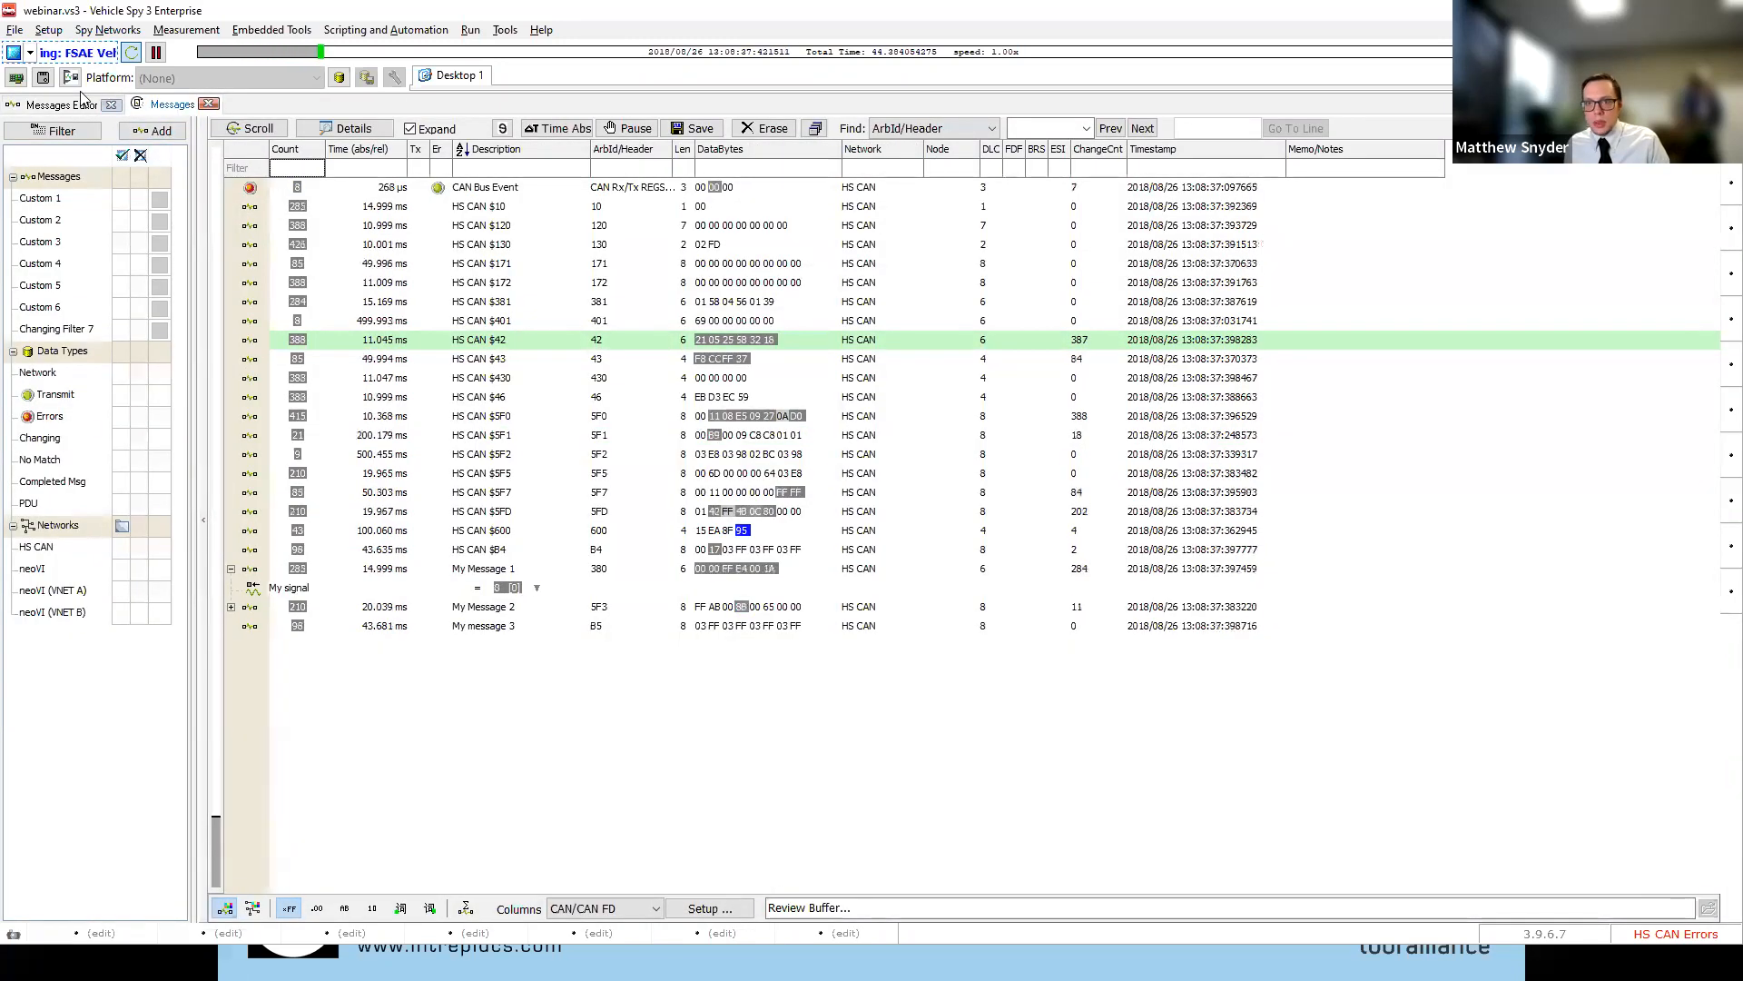
click(154, 130)
Stop the simulation and delete the receive messages from HS CAN $600 through HS CAN $5F7 in the Messages Editor
click(12, 52)
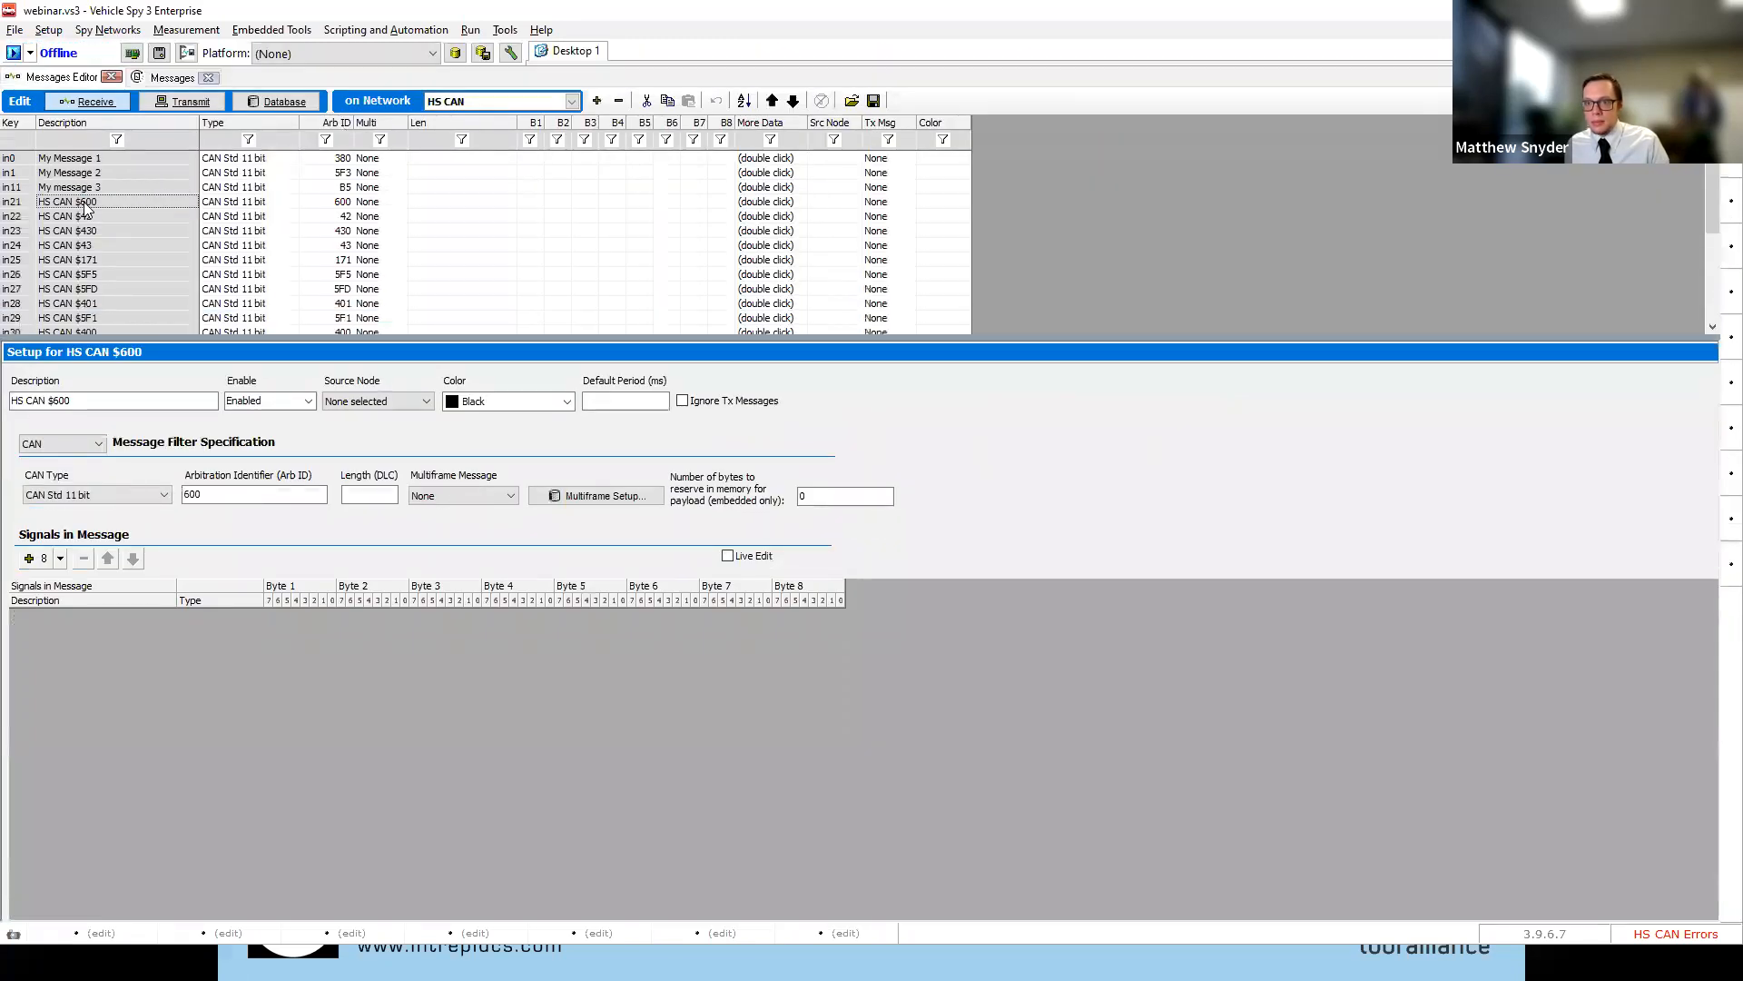
click(619, 101)
click(618, 101)
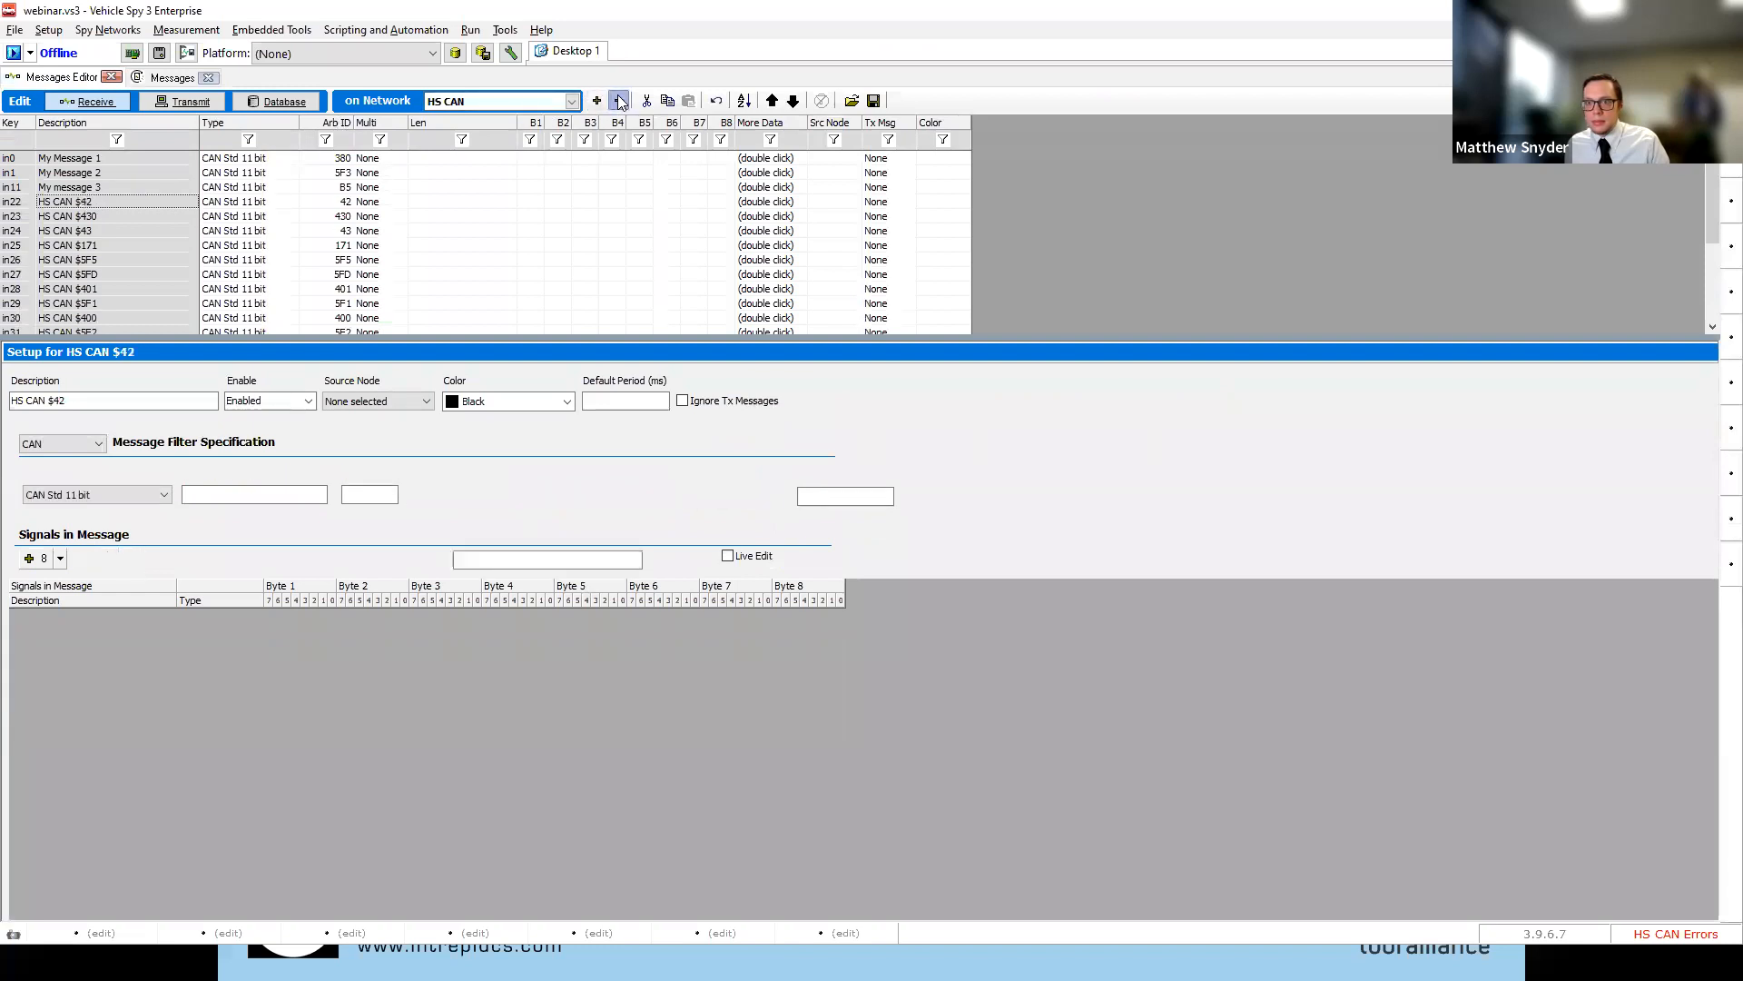
click(619, 101)
click(619, 100)
click(619, 101)
click(619, 101)
click(620, 101)
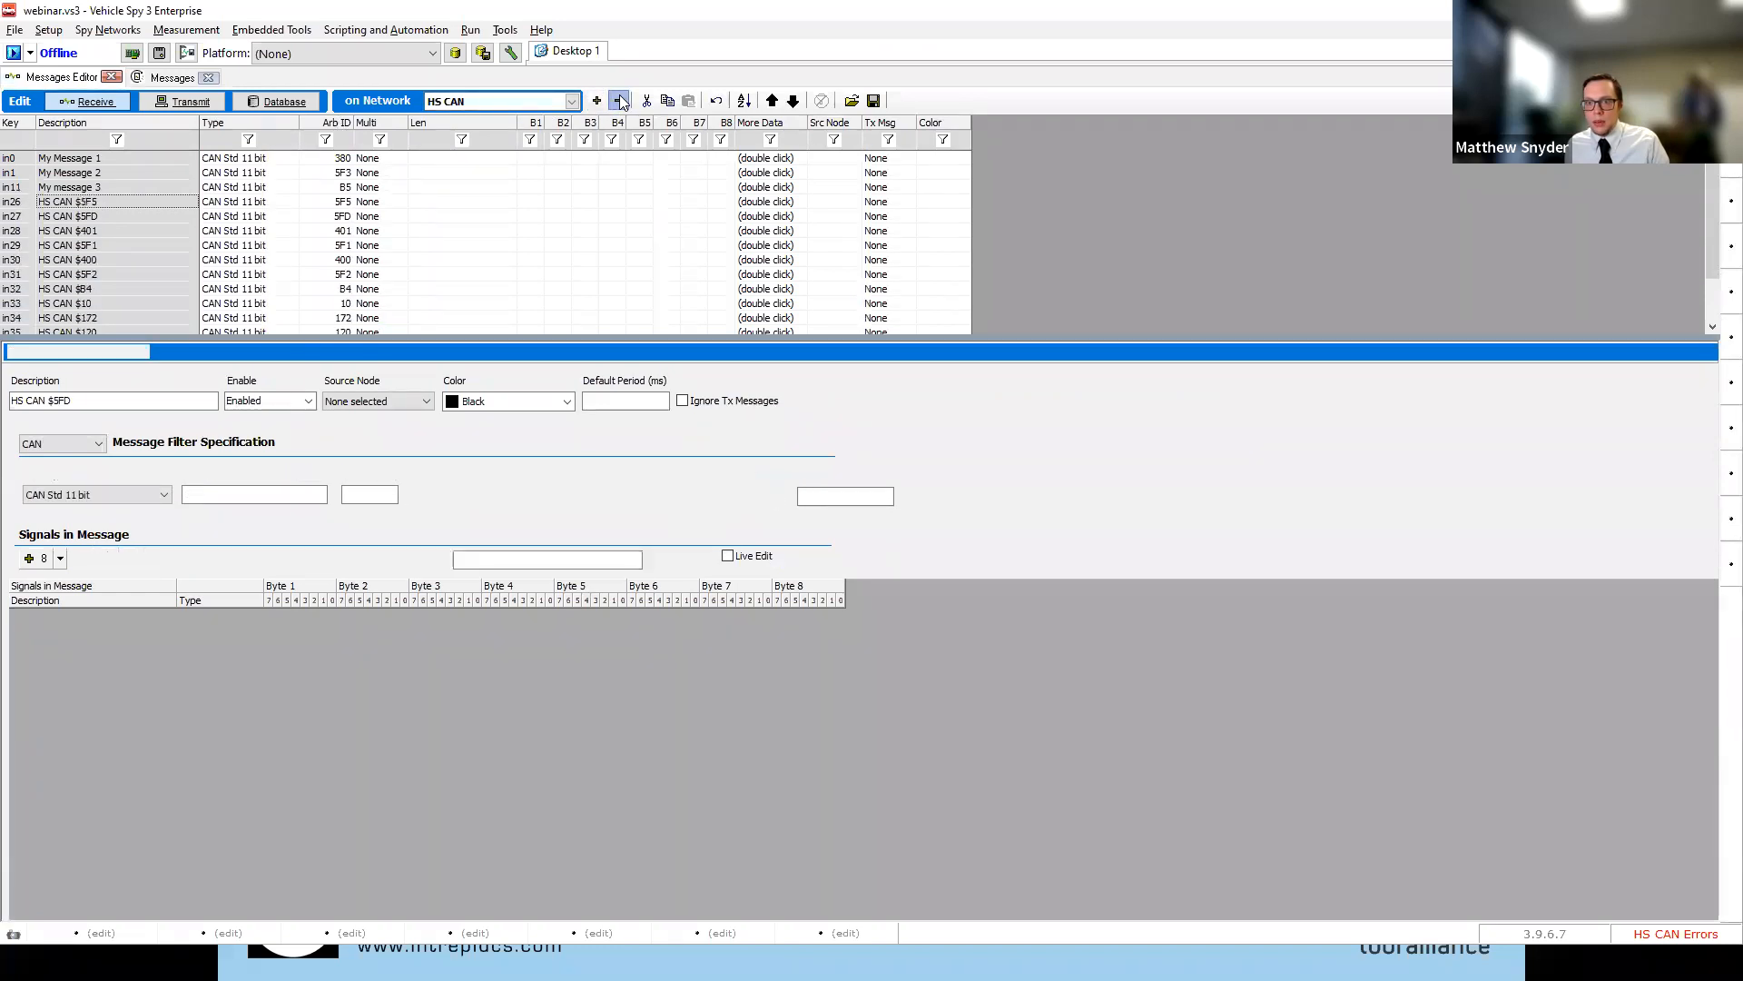
click(619, 101)
click(619, 101)
click(619, 100)
click(619, 101)
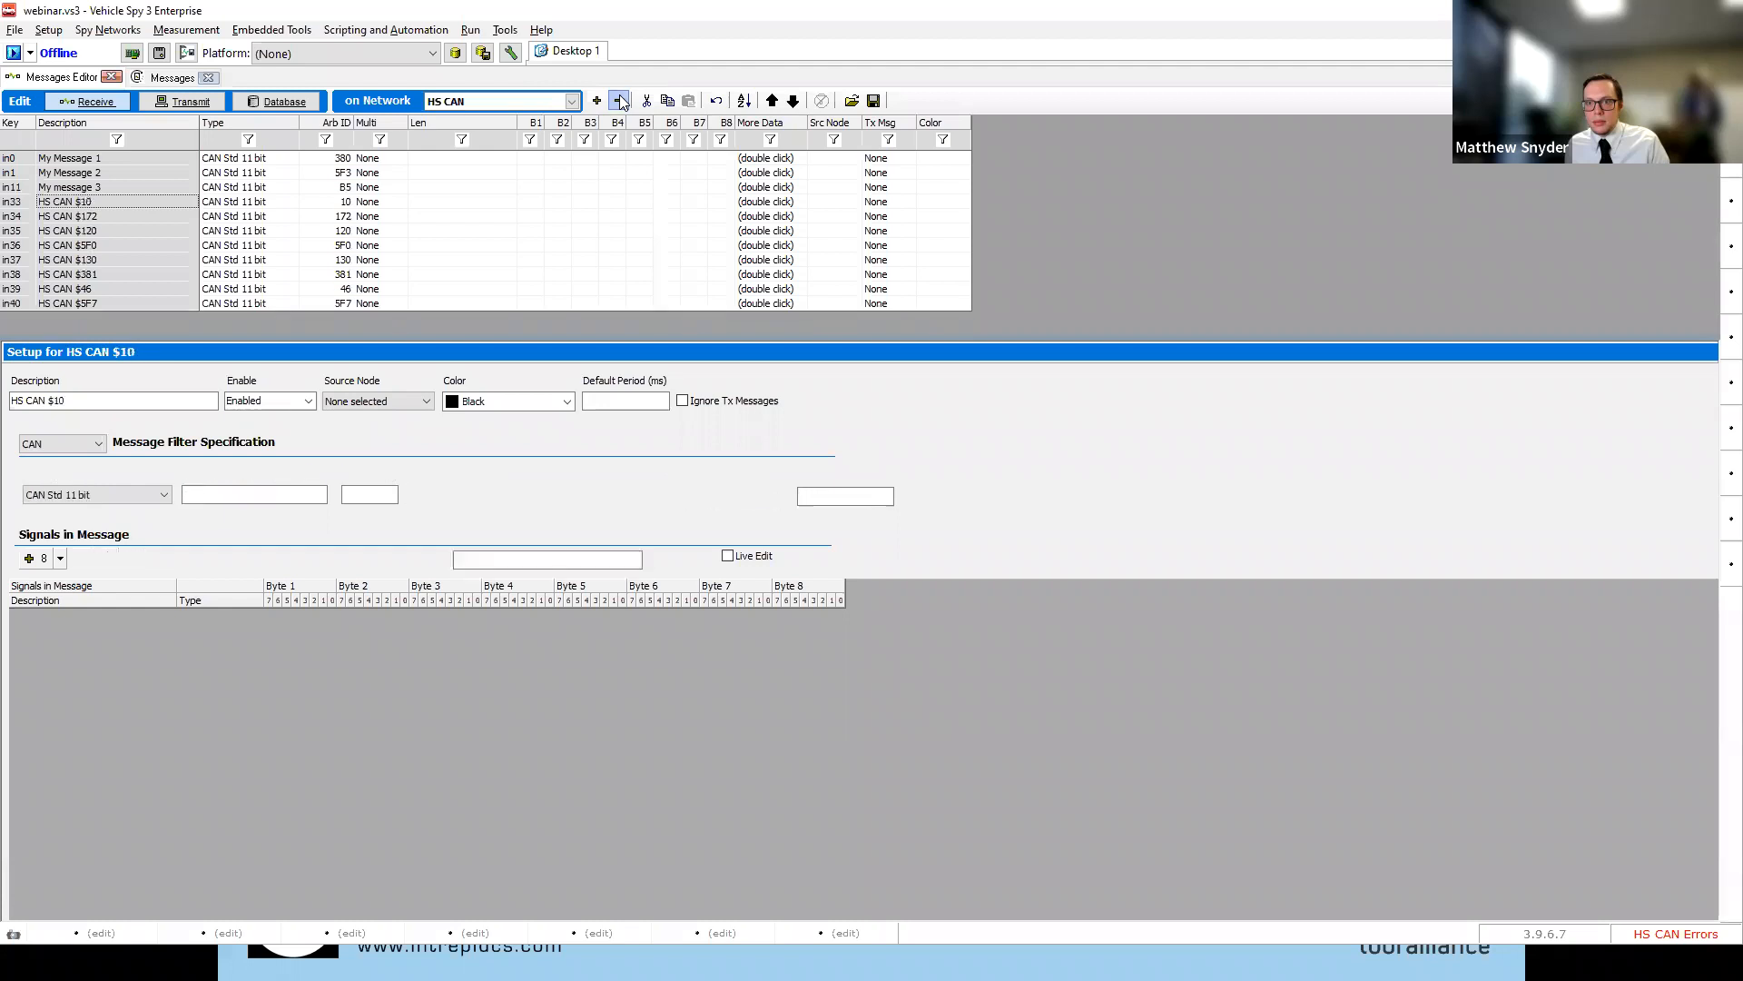
click(619, 101)
click(622, 102)
click(622, 101)
click(622, 102)
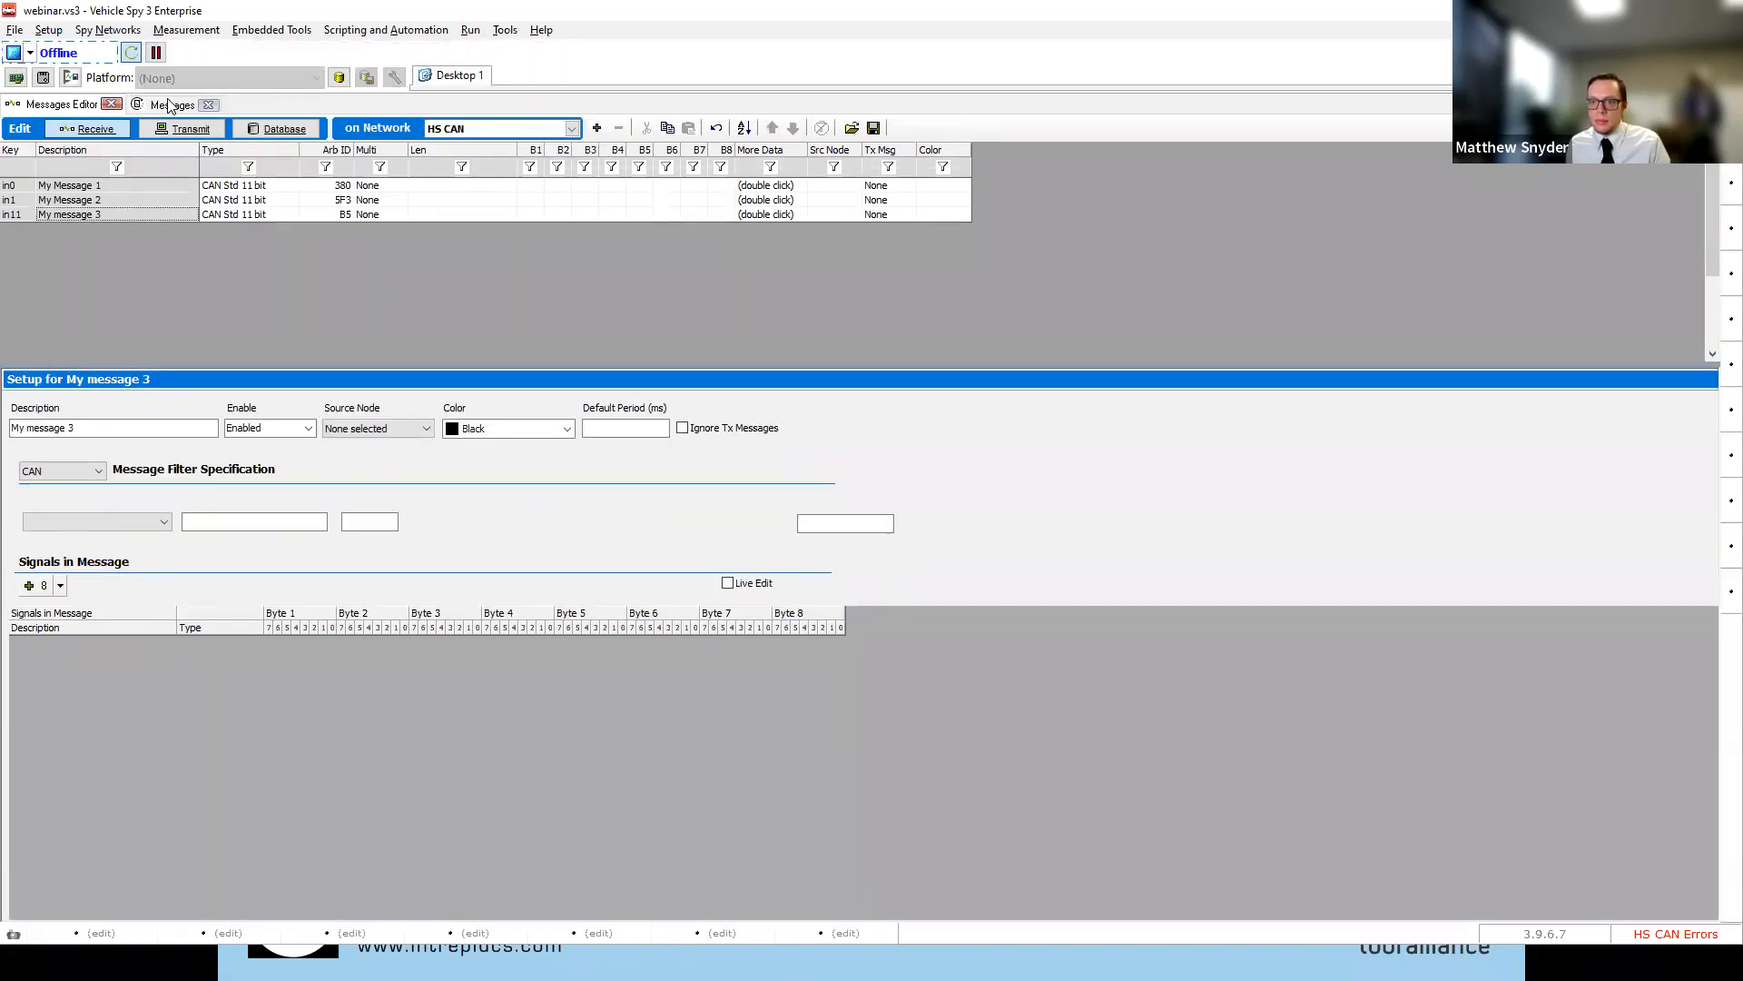
Compare the live HS CAN traffic in the messages view with the receive table, and briefly view the current presentation slide
click(168, 105)
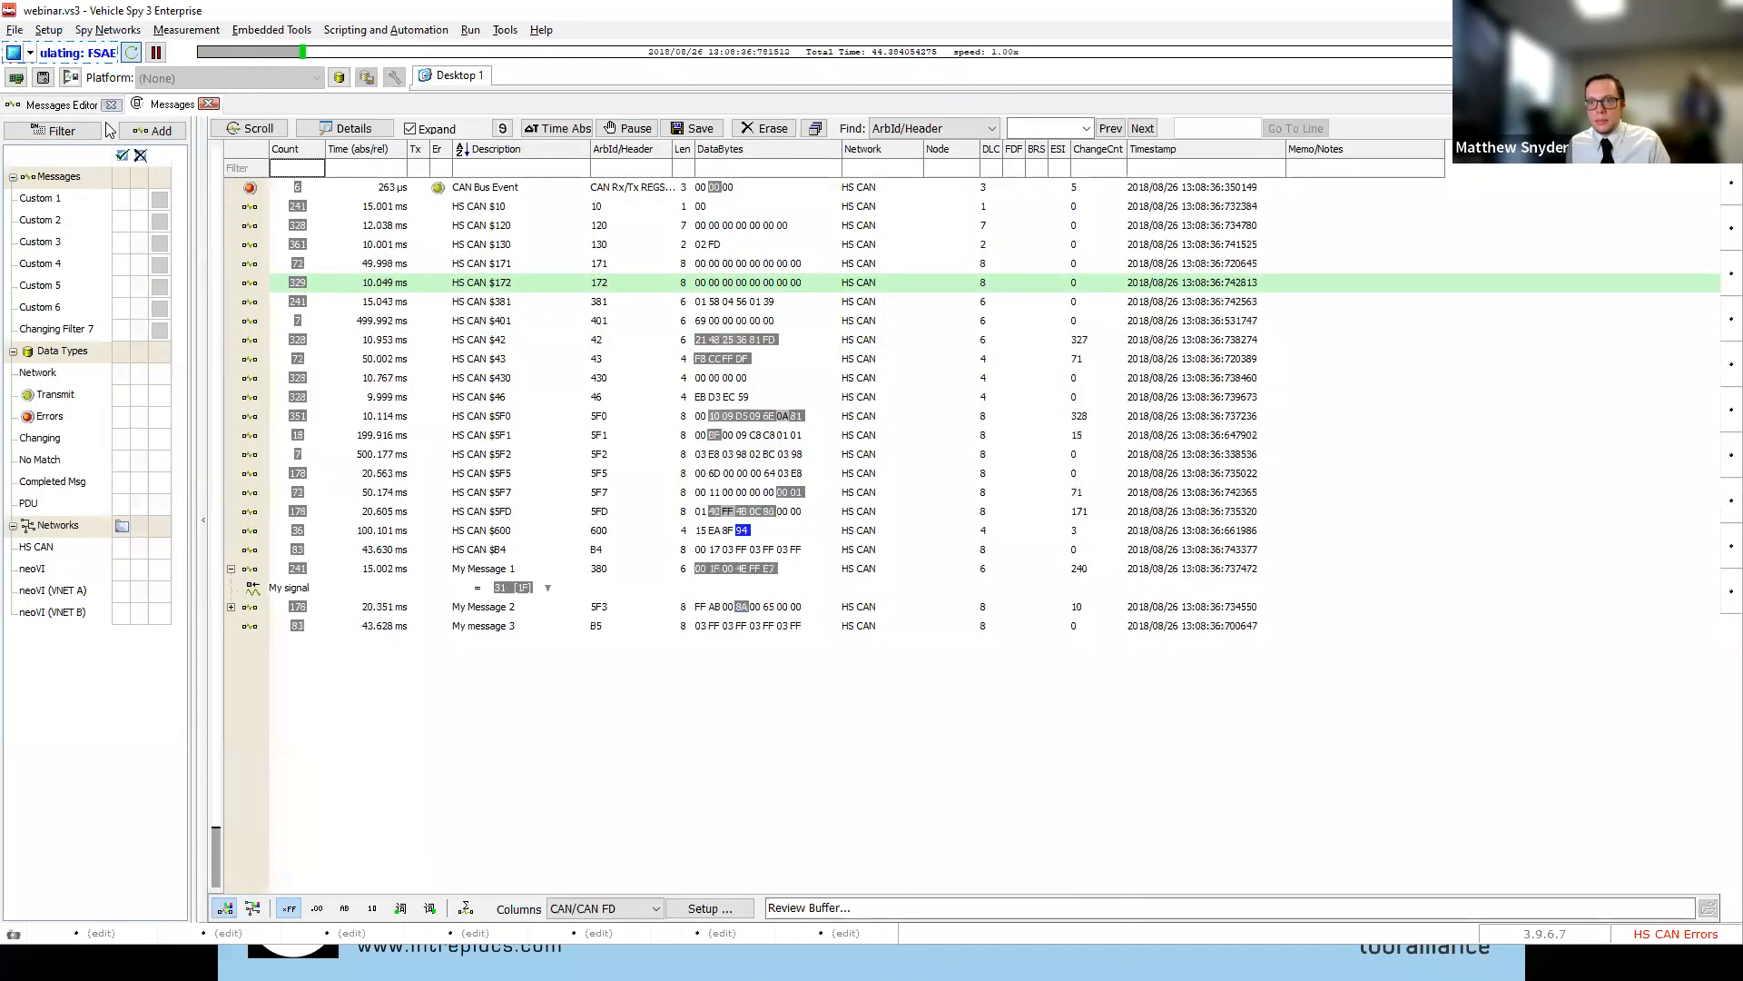
click(62, 104)
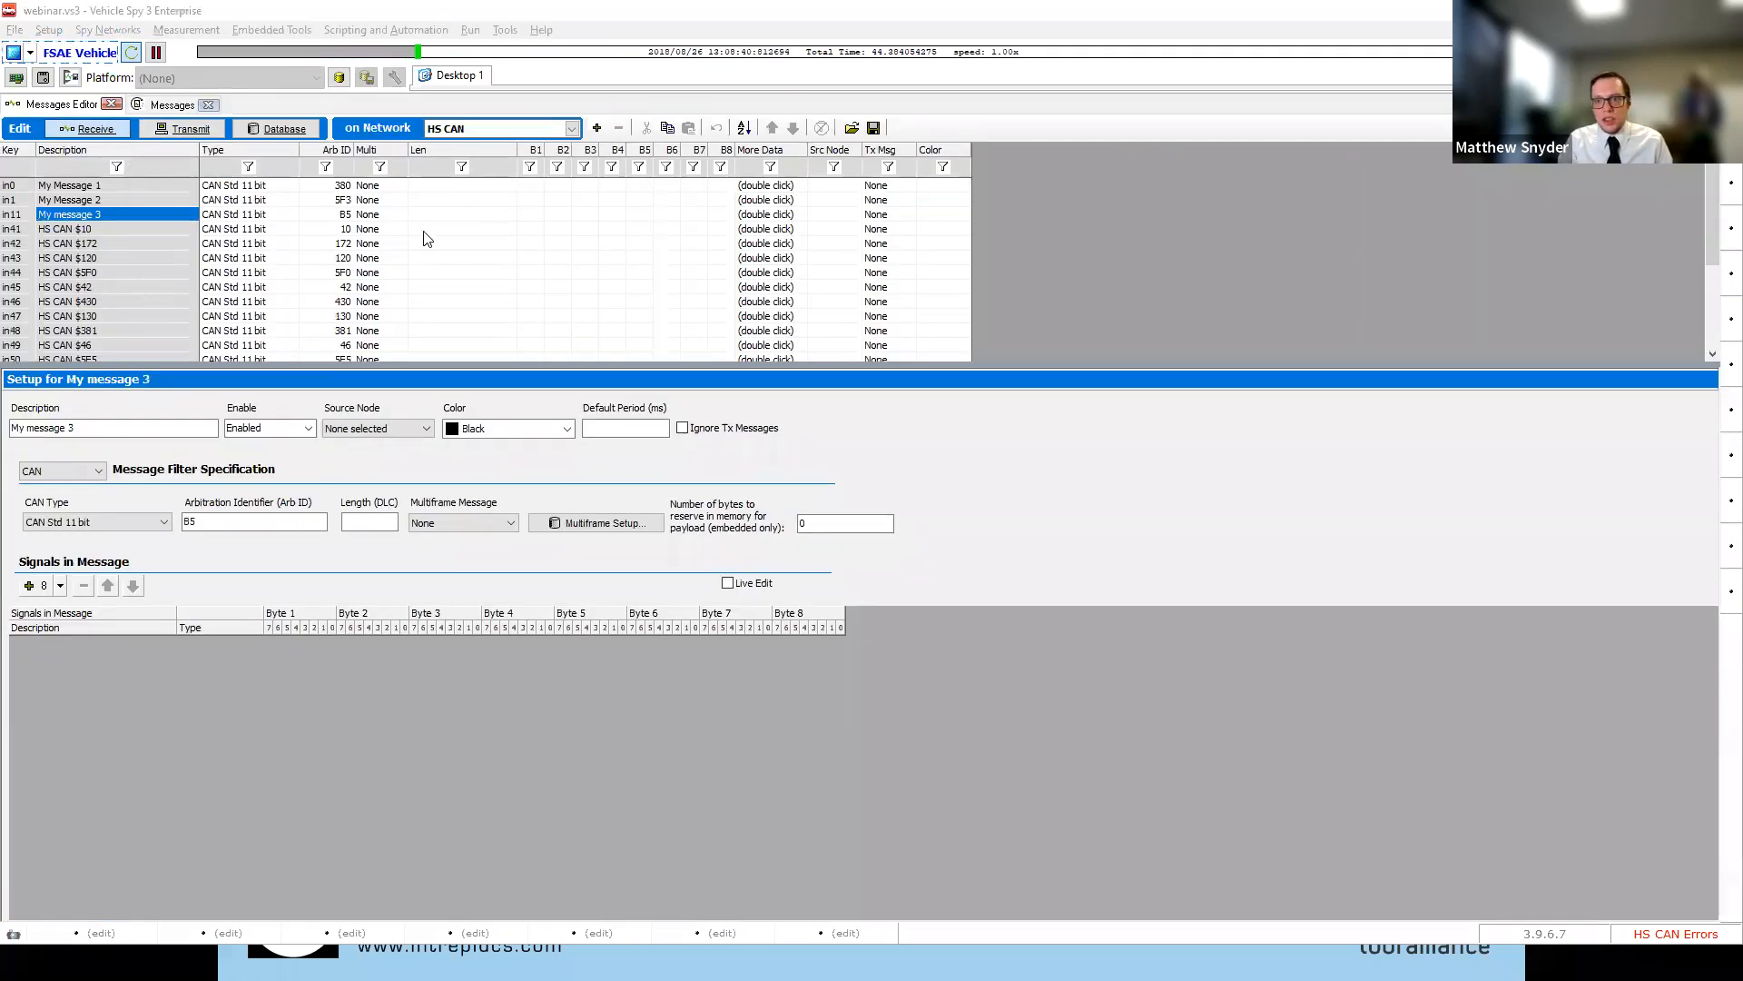
key(alt+Tab)
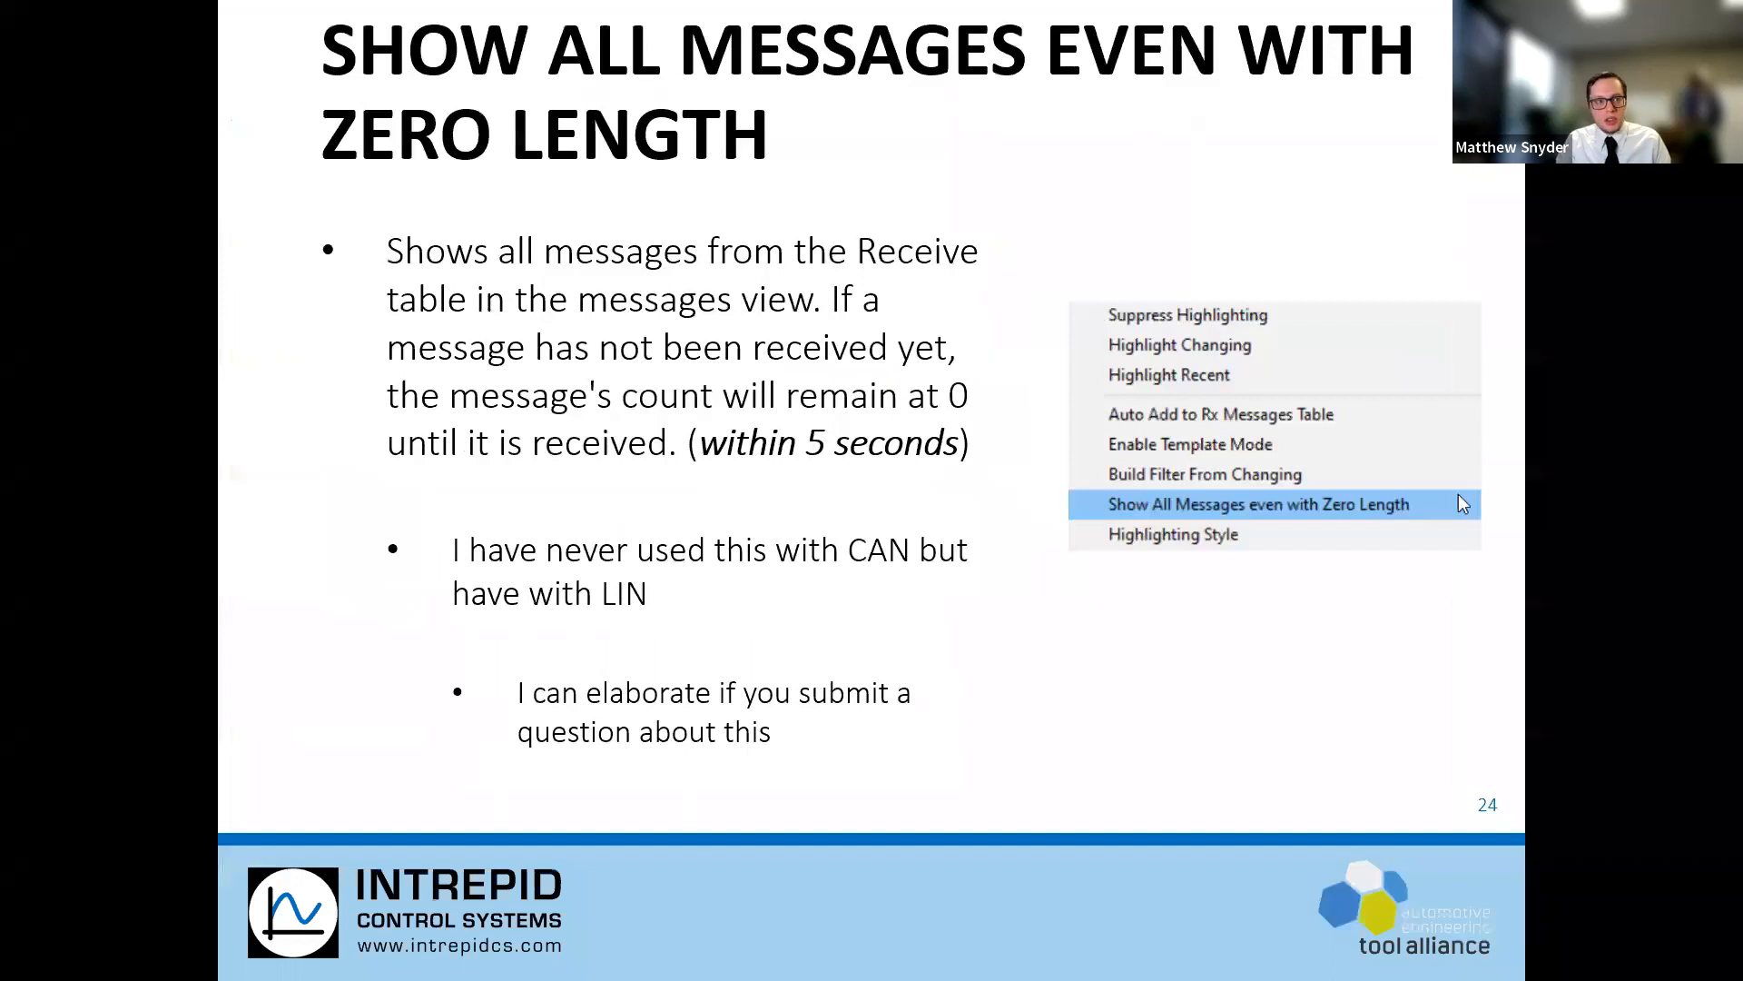
key(alt+Tab)
Turn off Auto Add to Rx Messages Table and enable Template Mode for the messages view
click(172, 104)
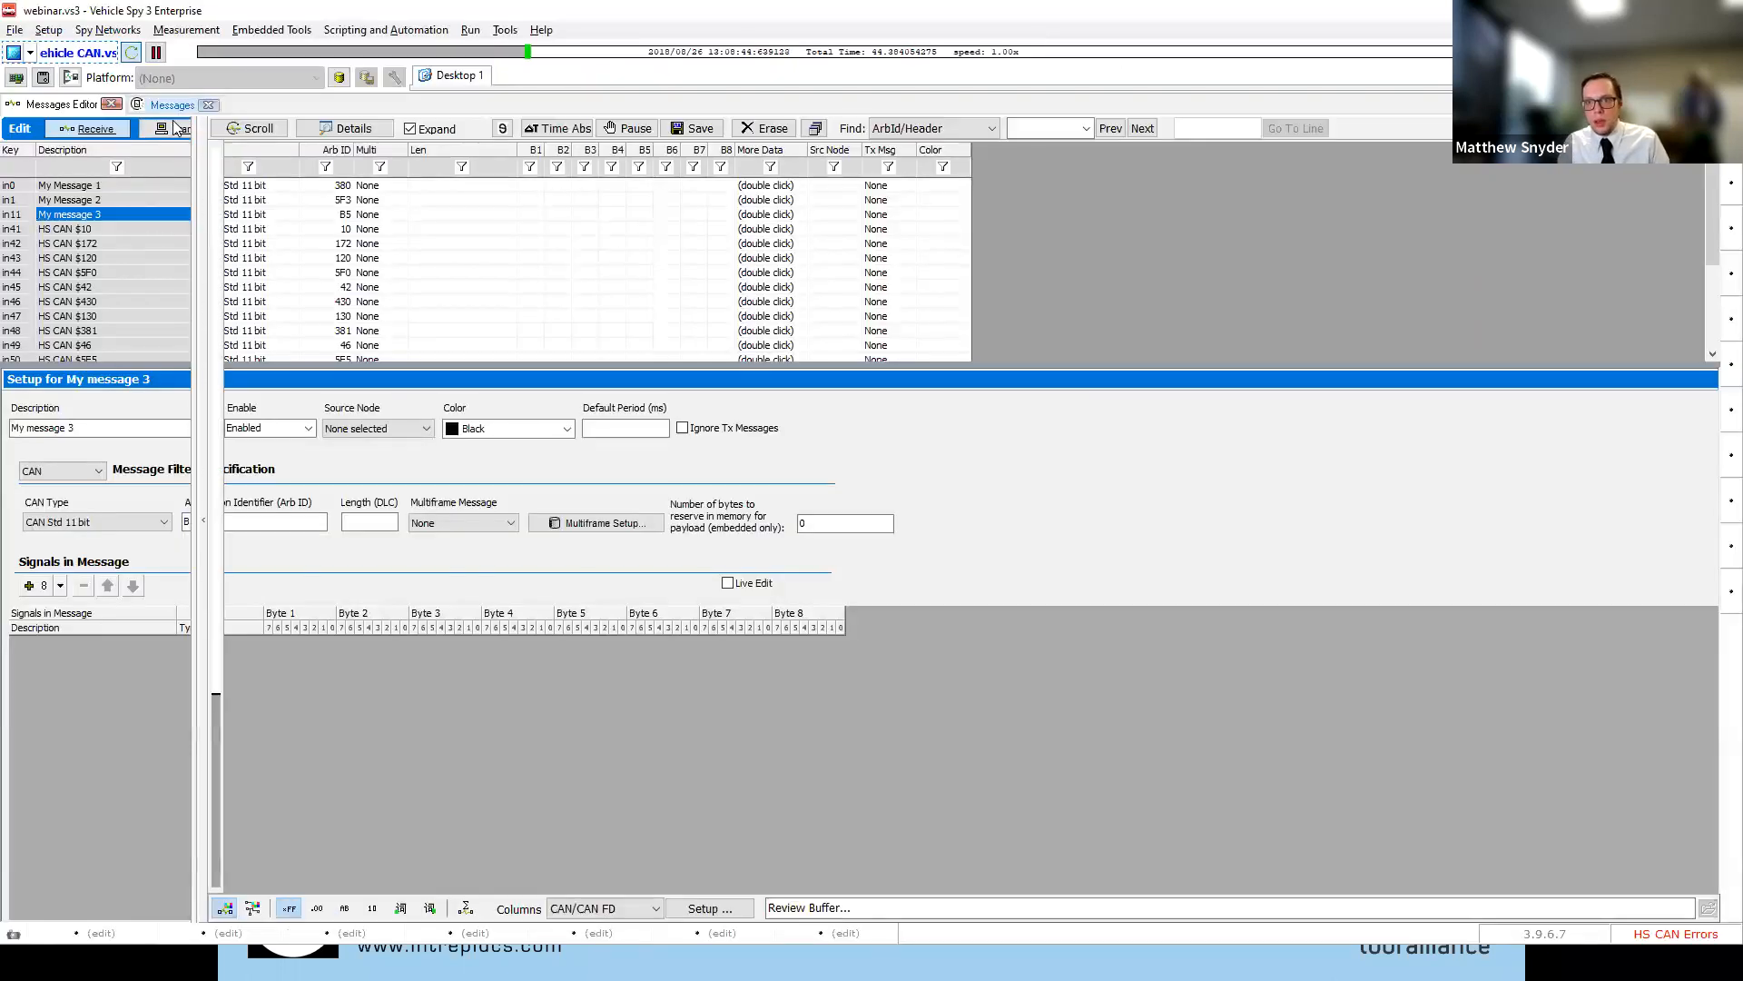
click(502, 128)
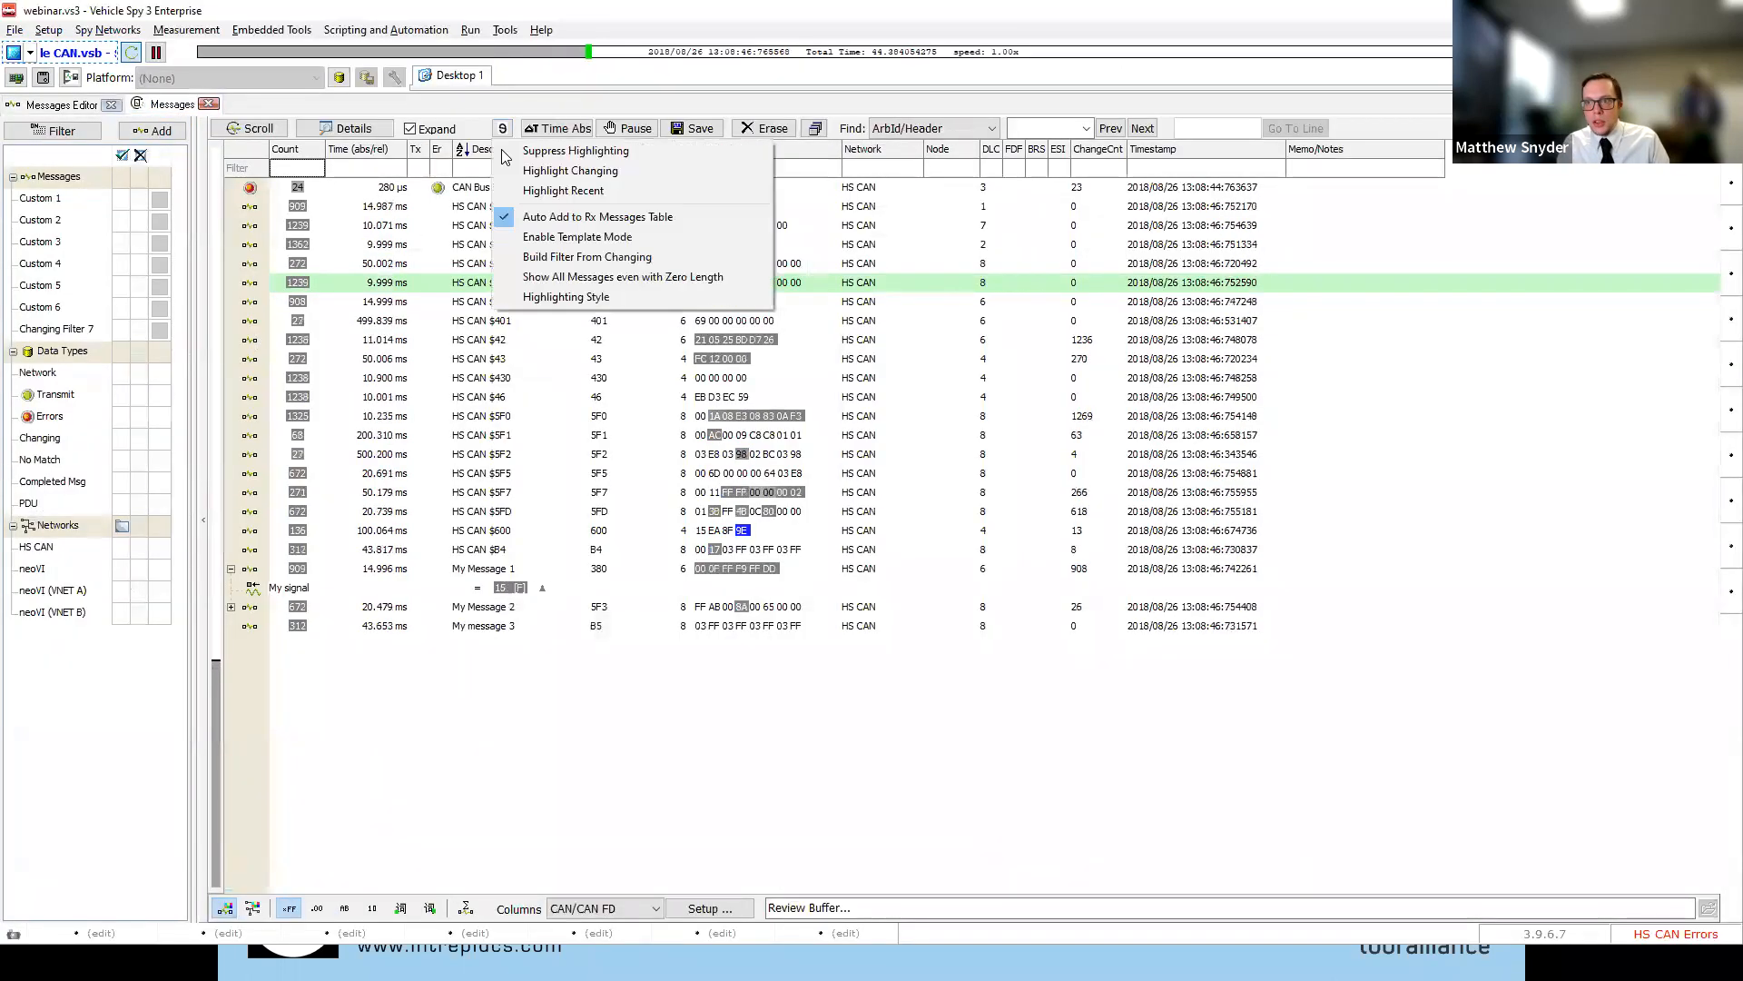
click(525, 218)
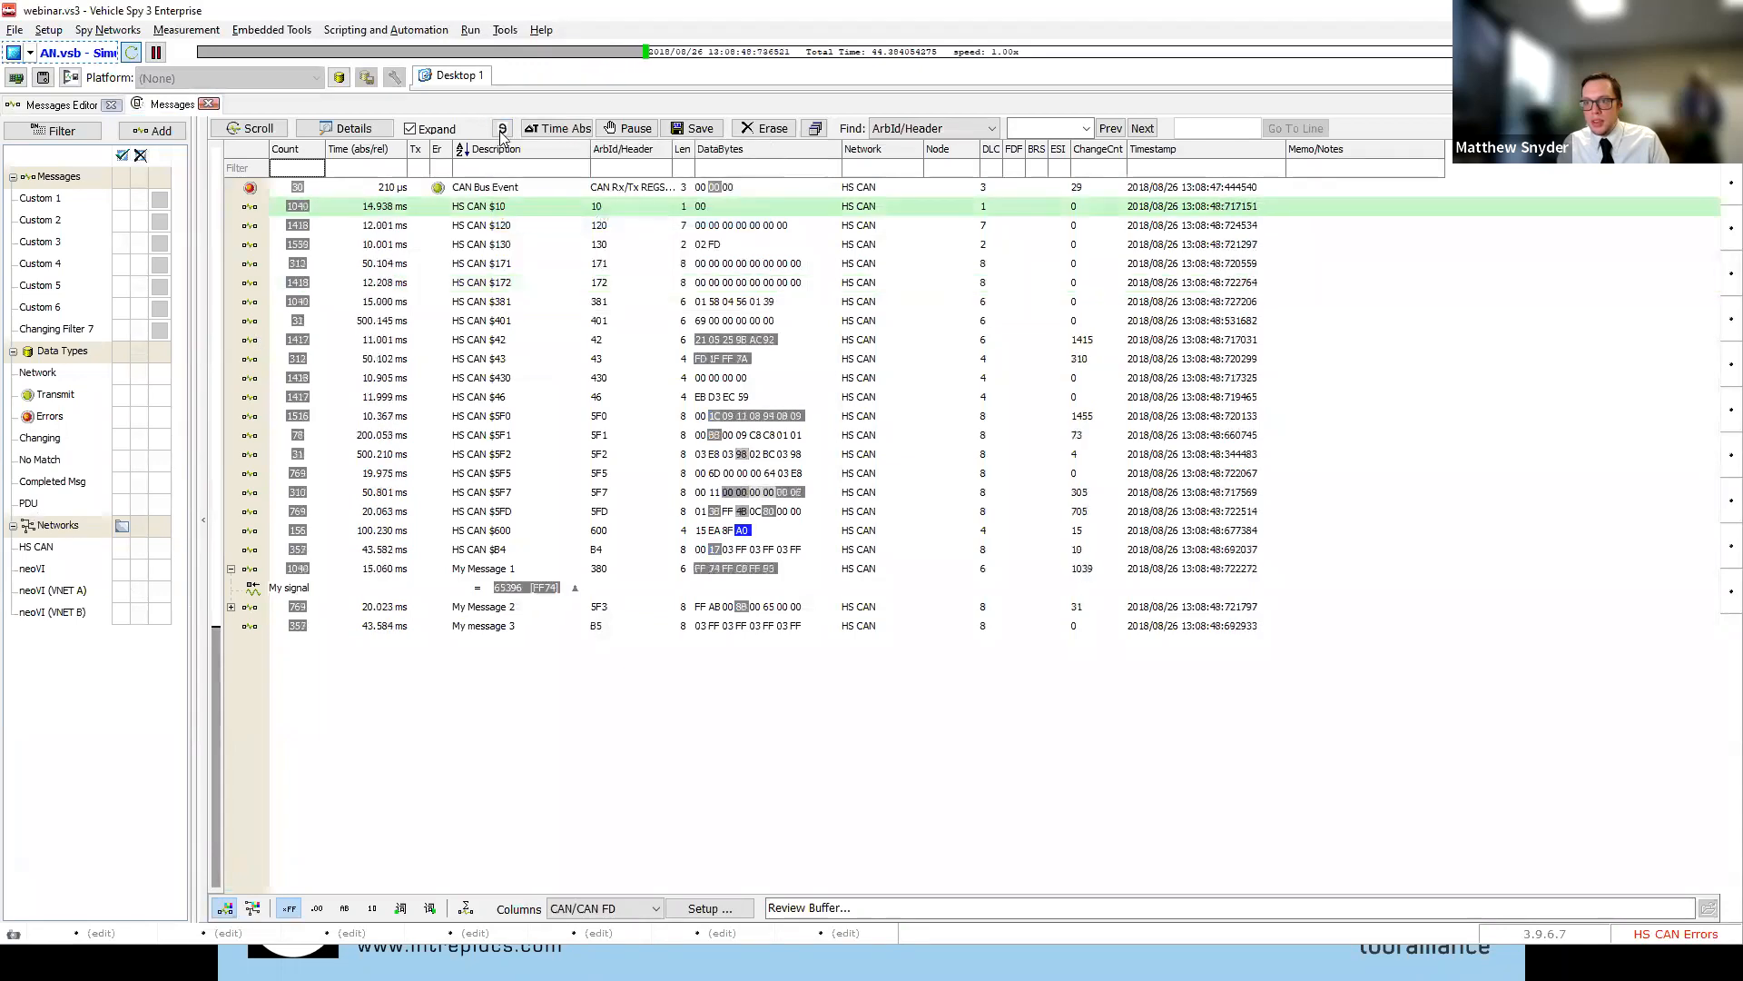
click(502, 128)
click(527, 238)
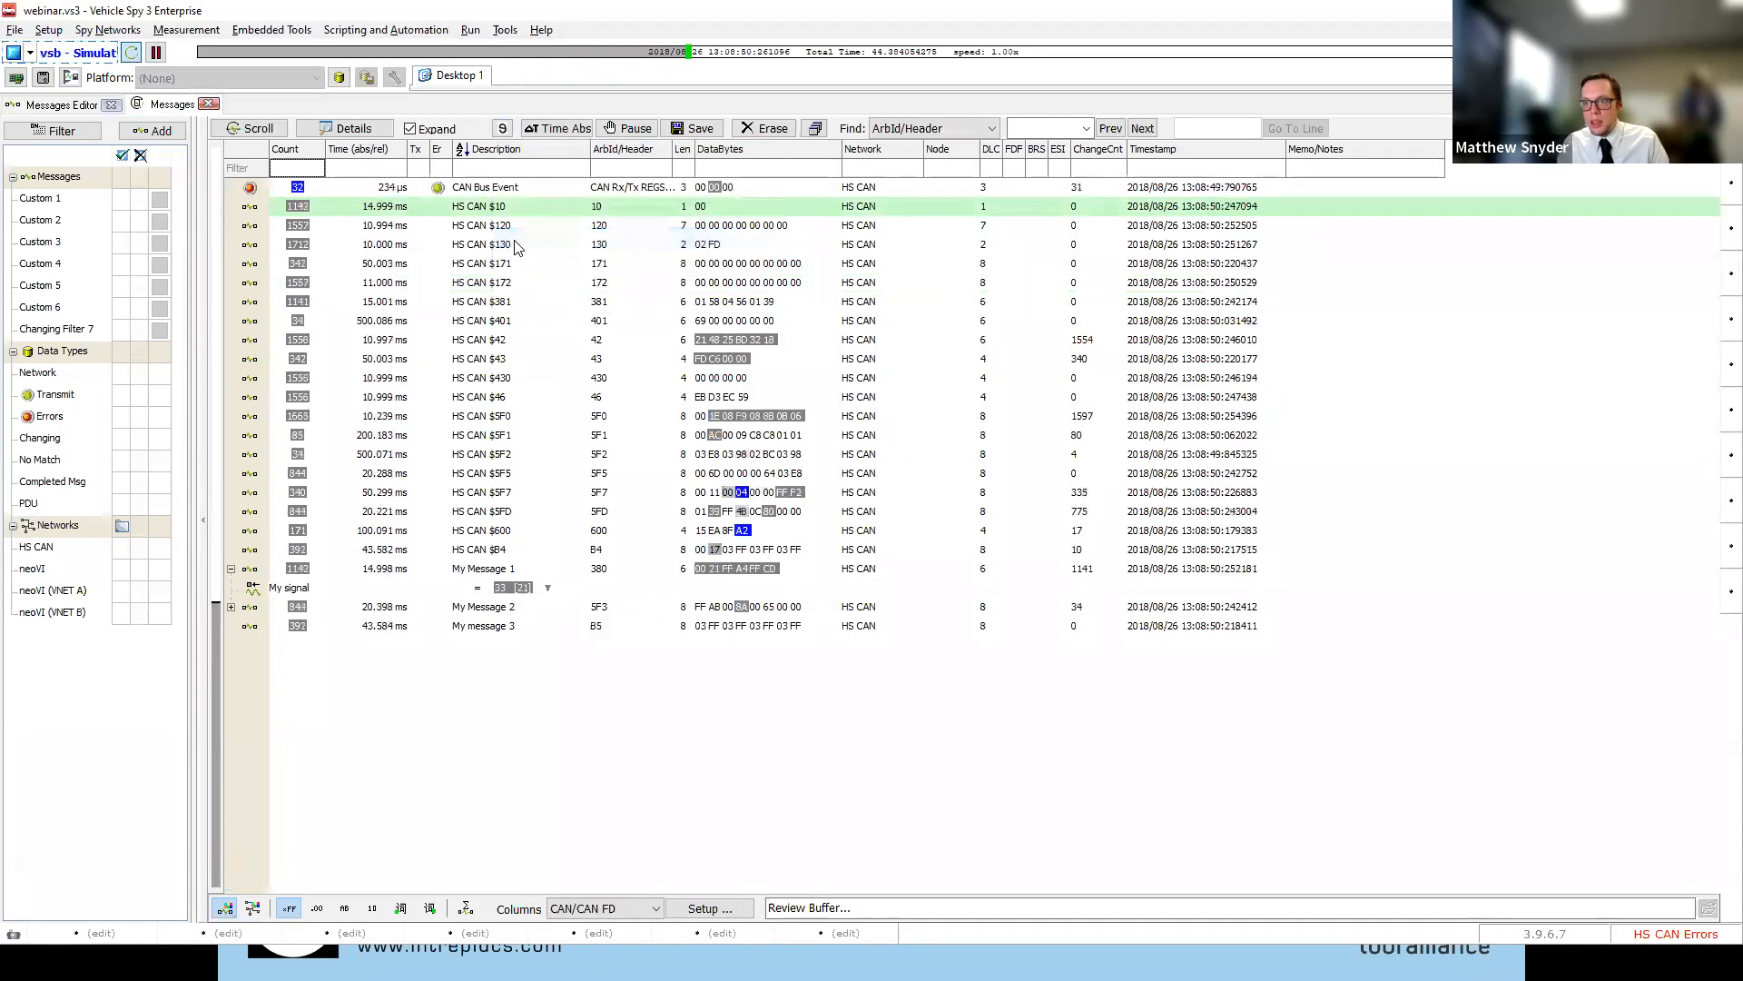
Add HS CAN $381 to the transmit messages with its data section, using the New Message template entry
right_click(247, 315)
mouse_move(359, 415)
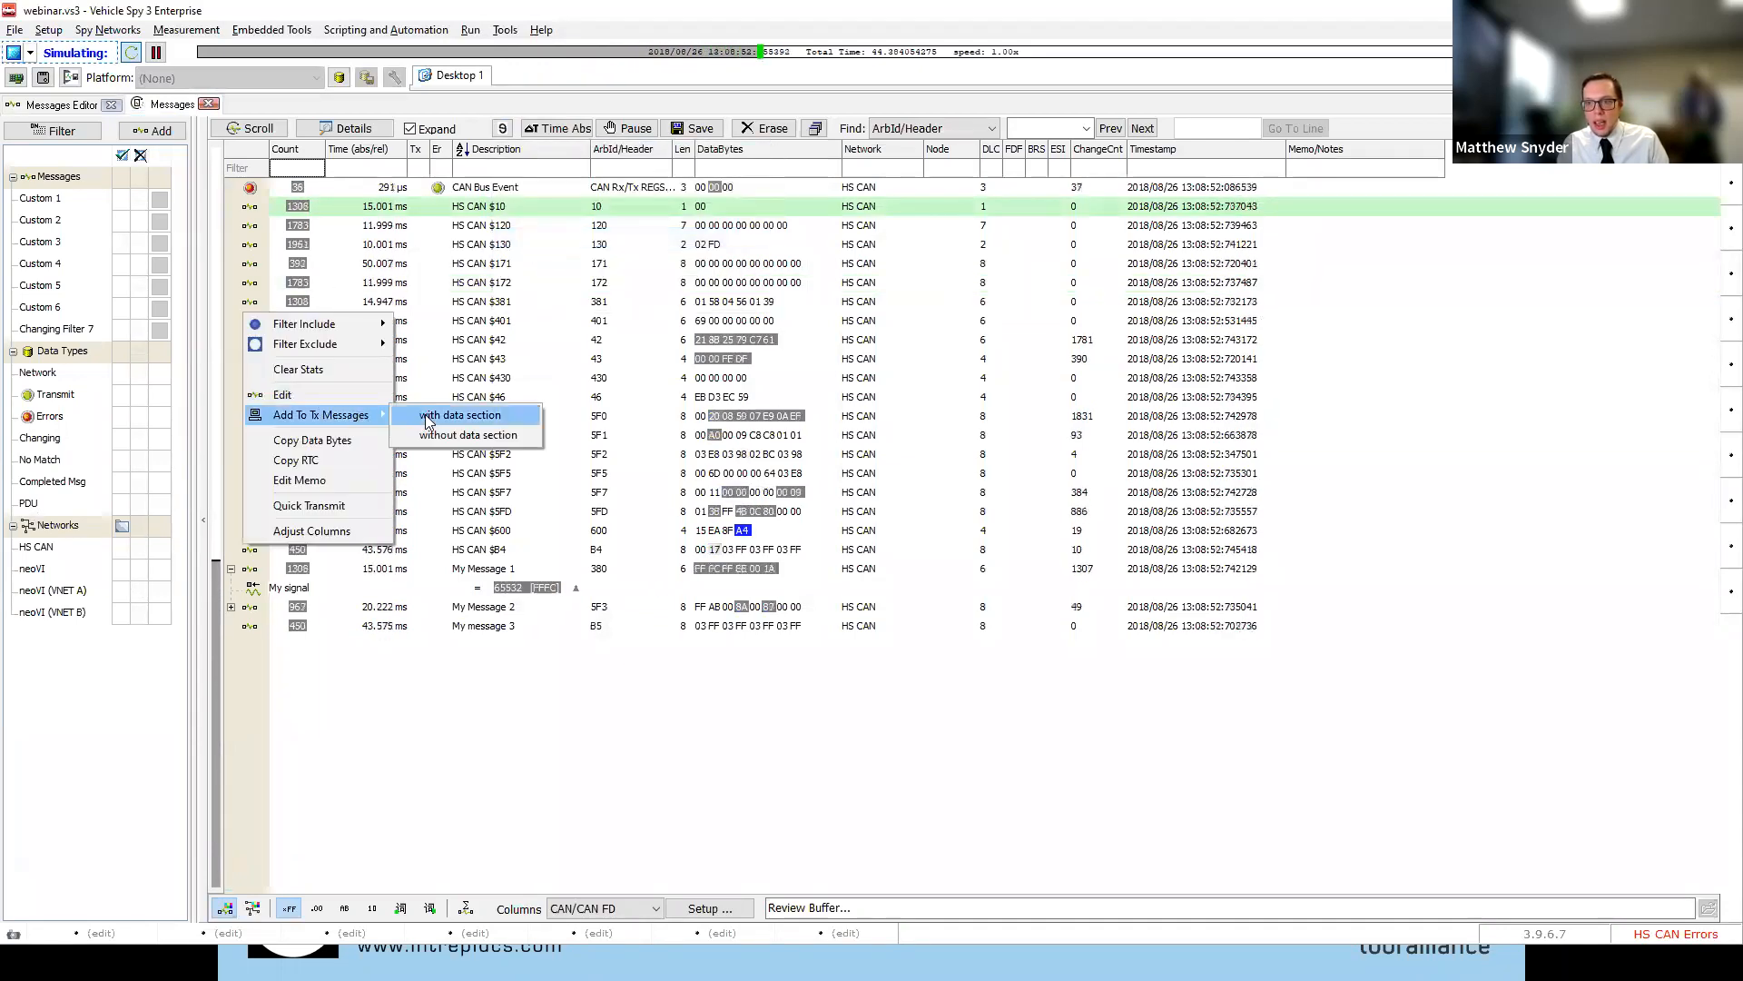
click(443, 408)
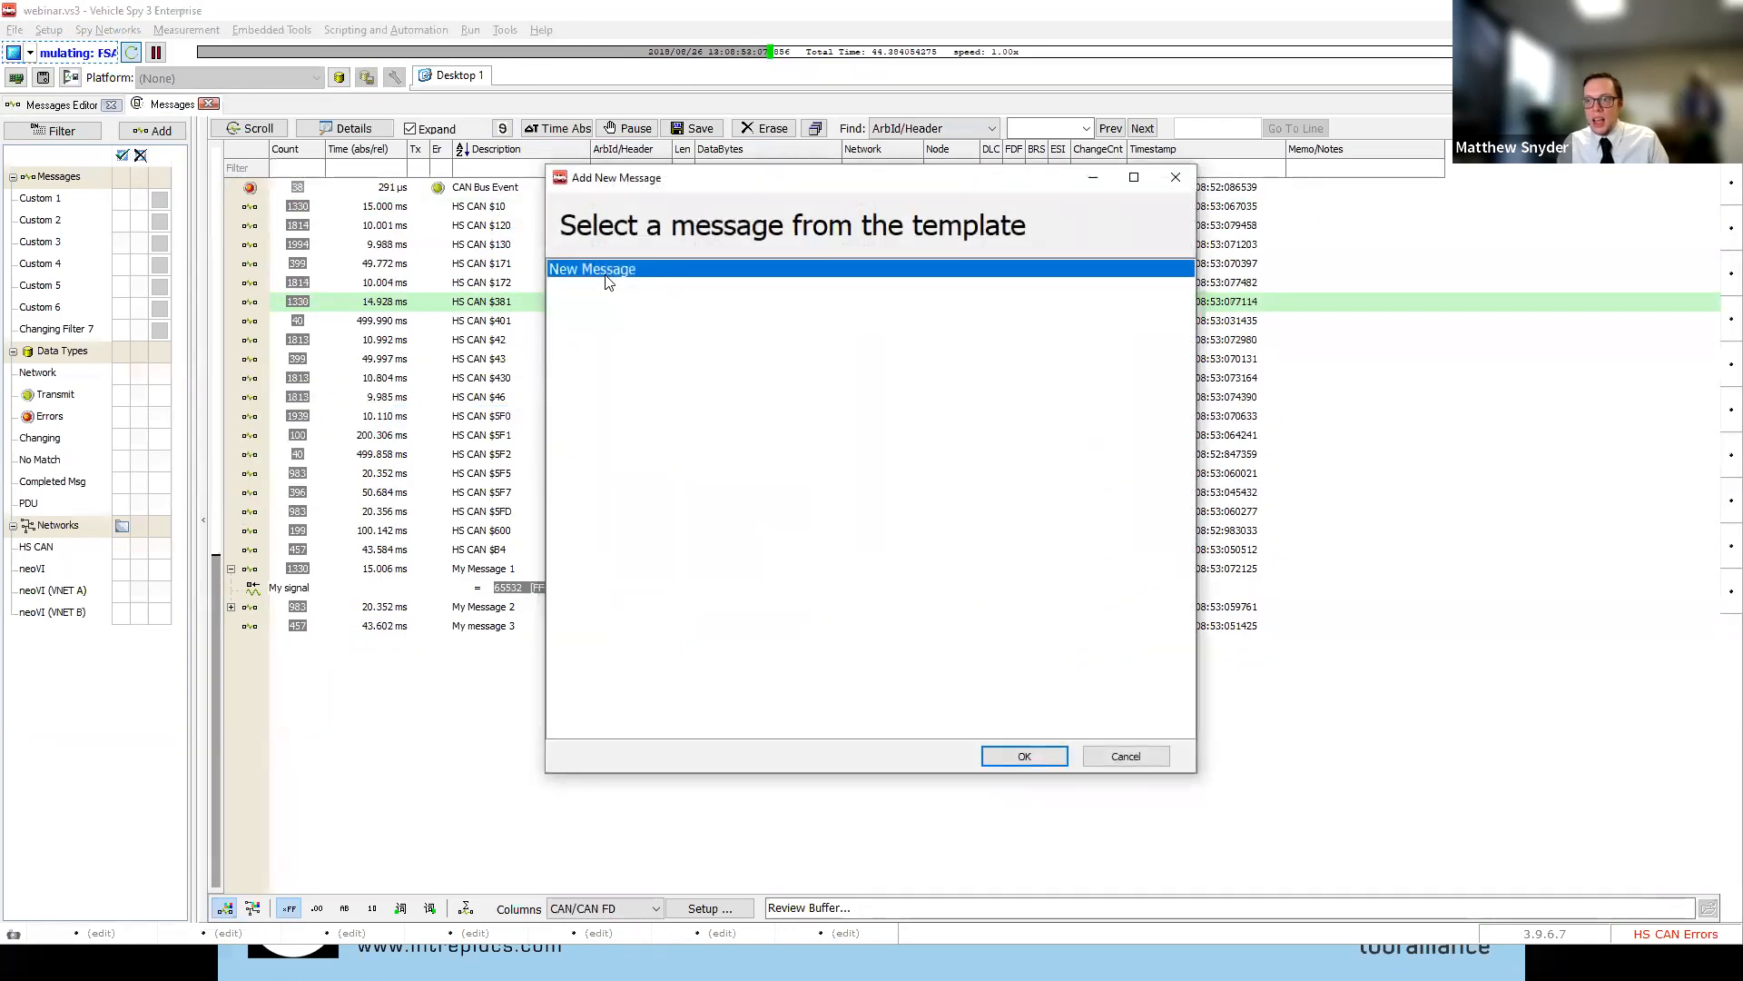
click(1024, 755)
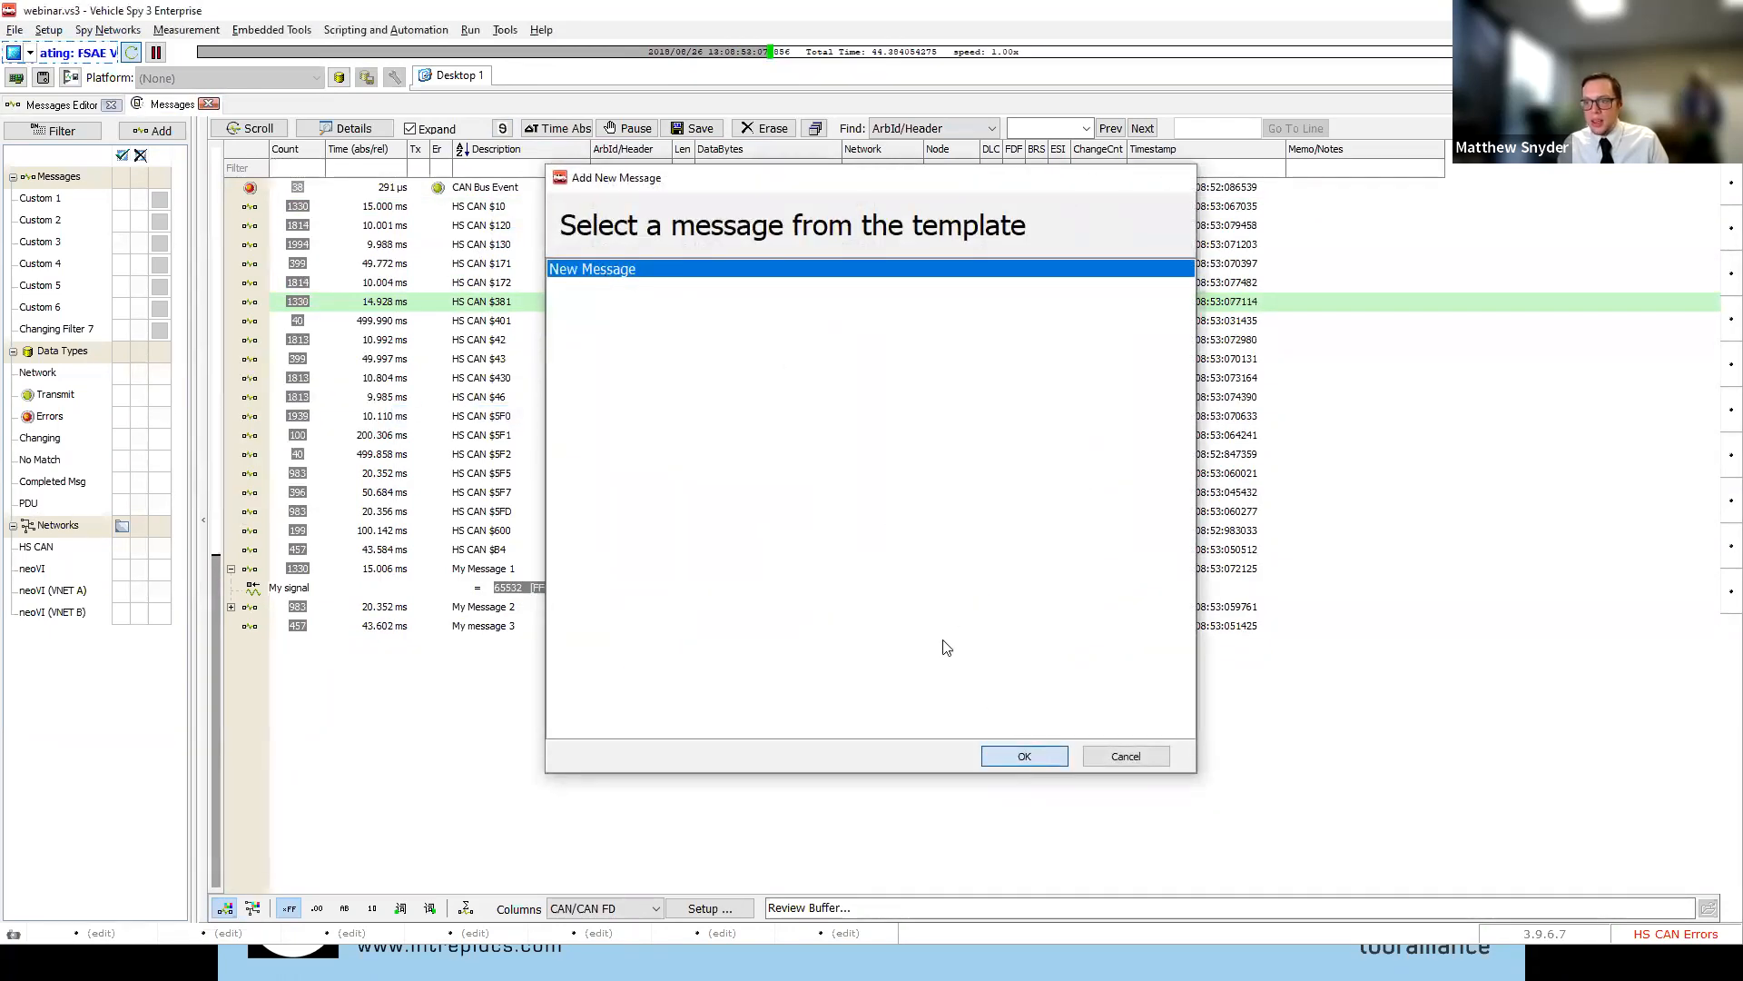
View the template choices for adding HS CAN $401 to the transmit messages with its data section, and cancel the dialog
right_click(247, 329)
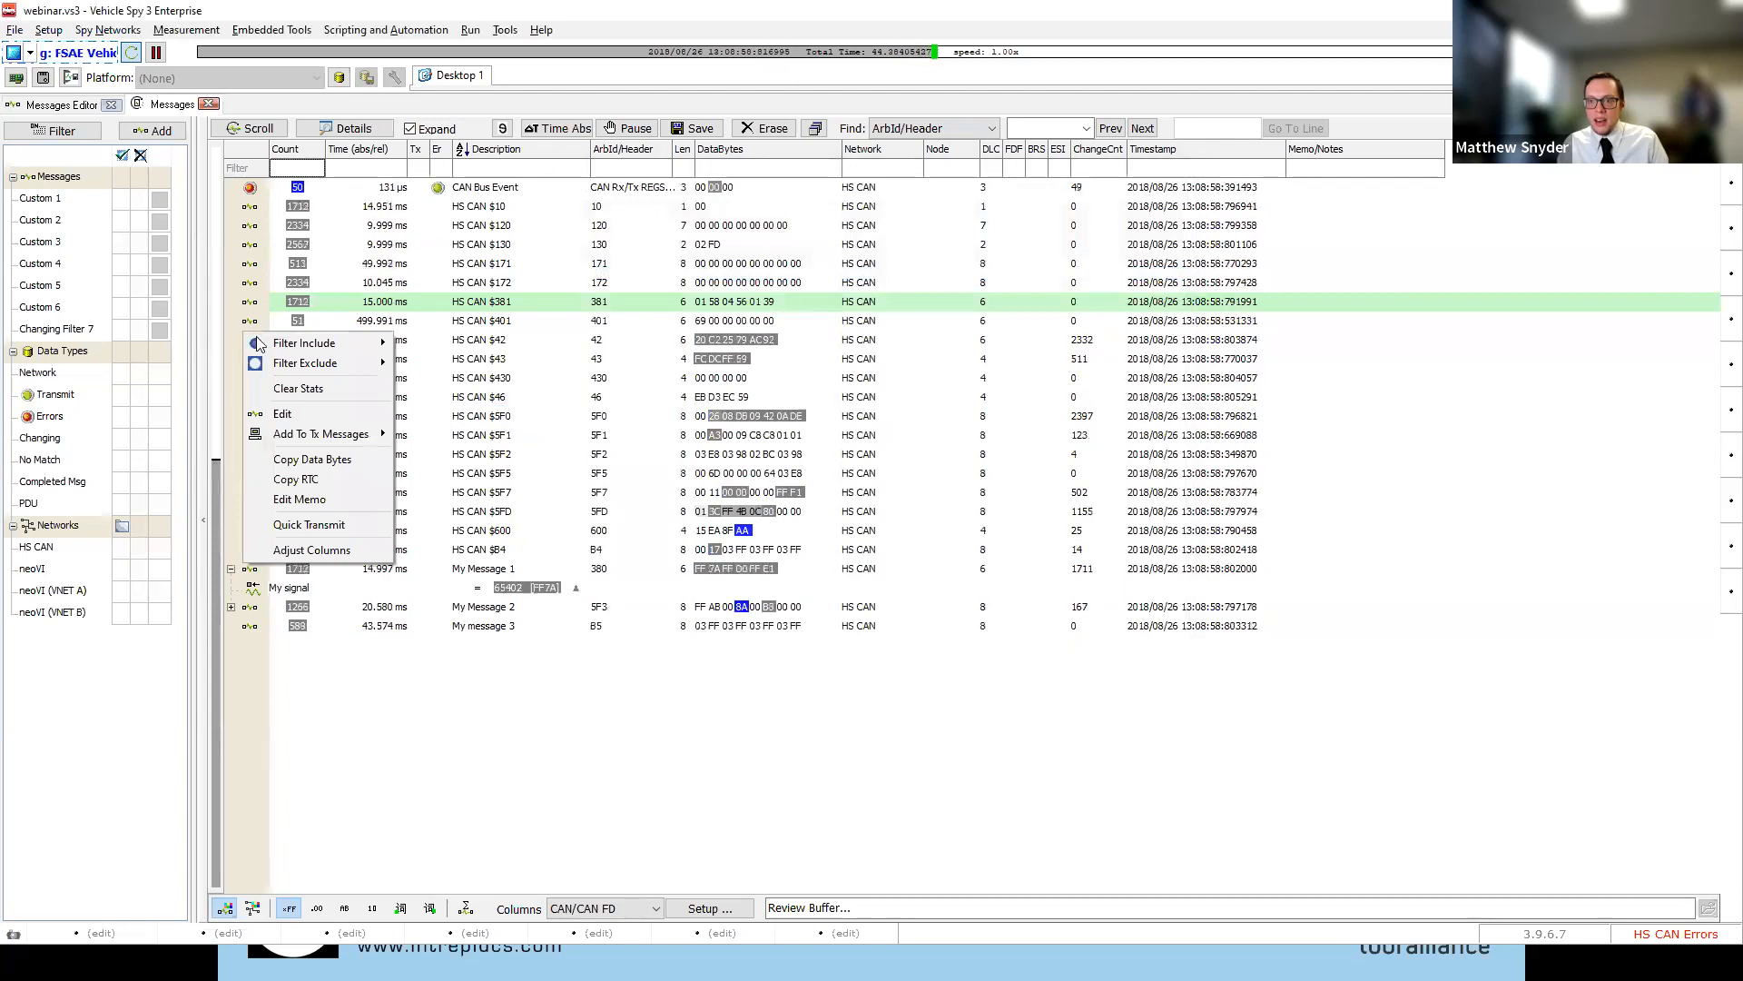
mouse_move(363, 434)
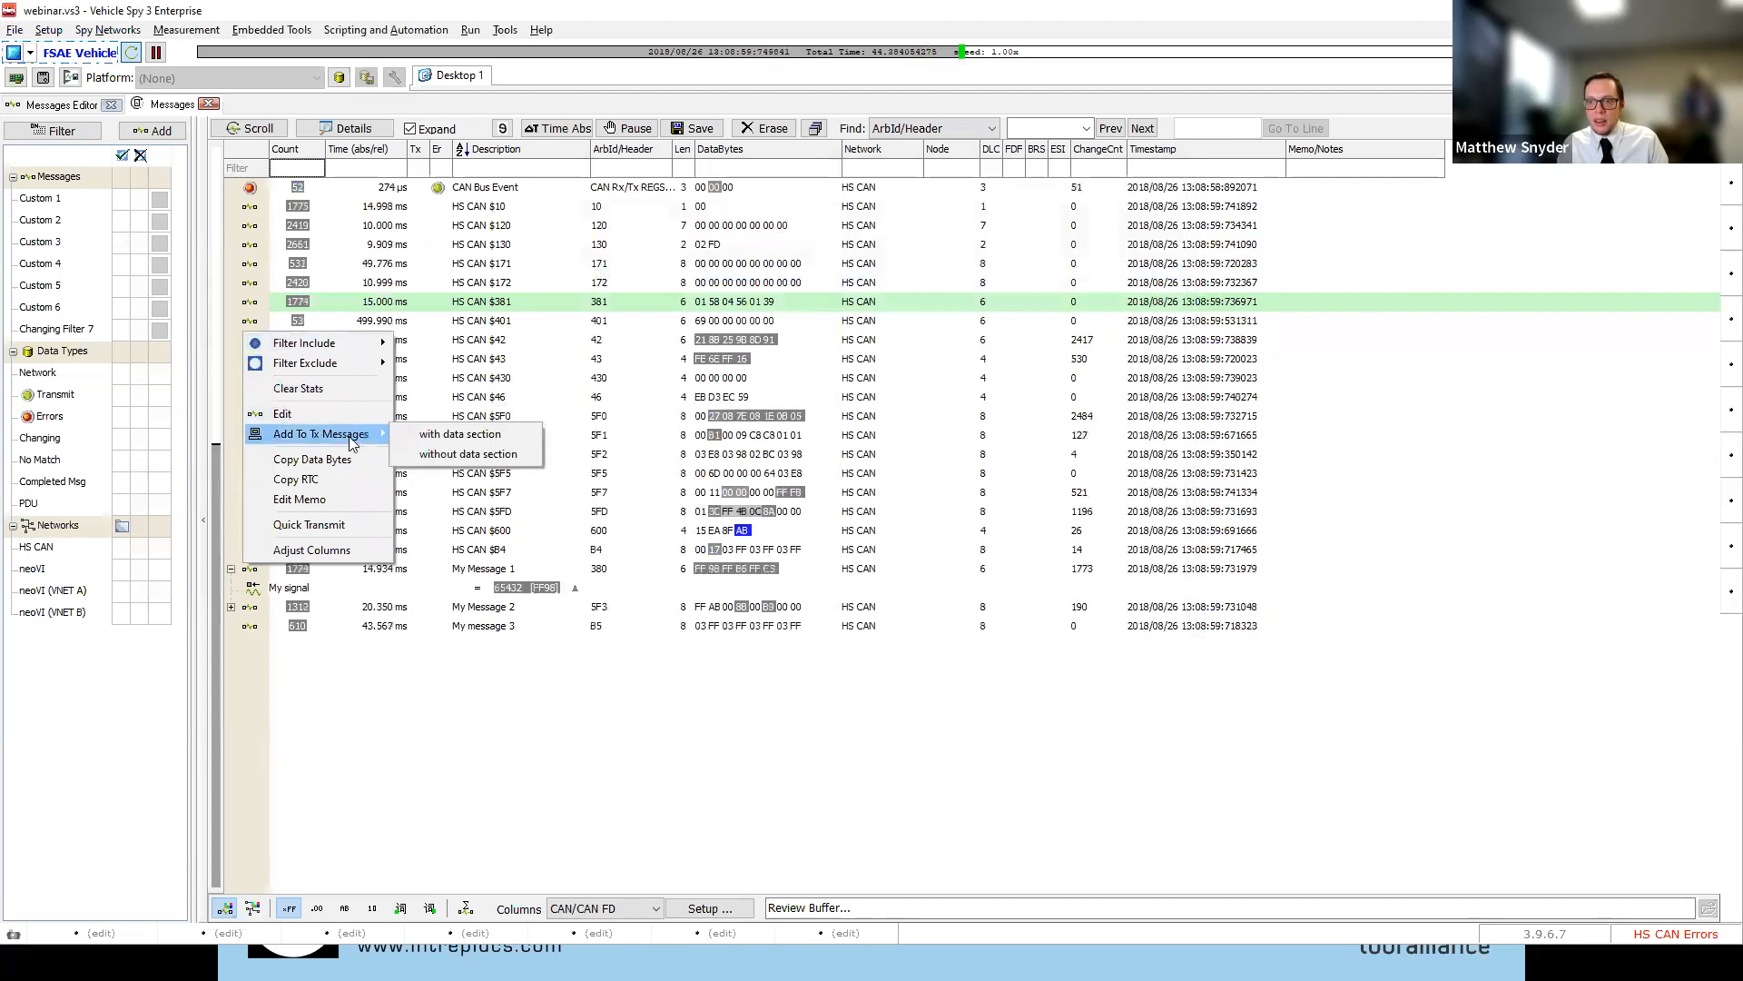
click(471, 437)
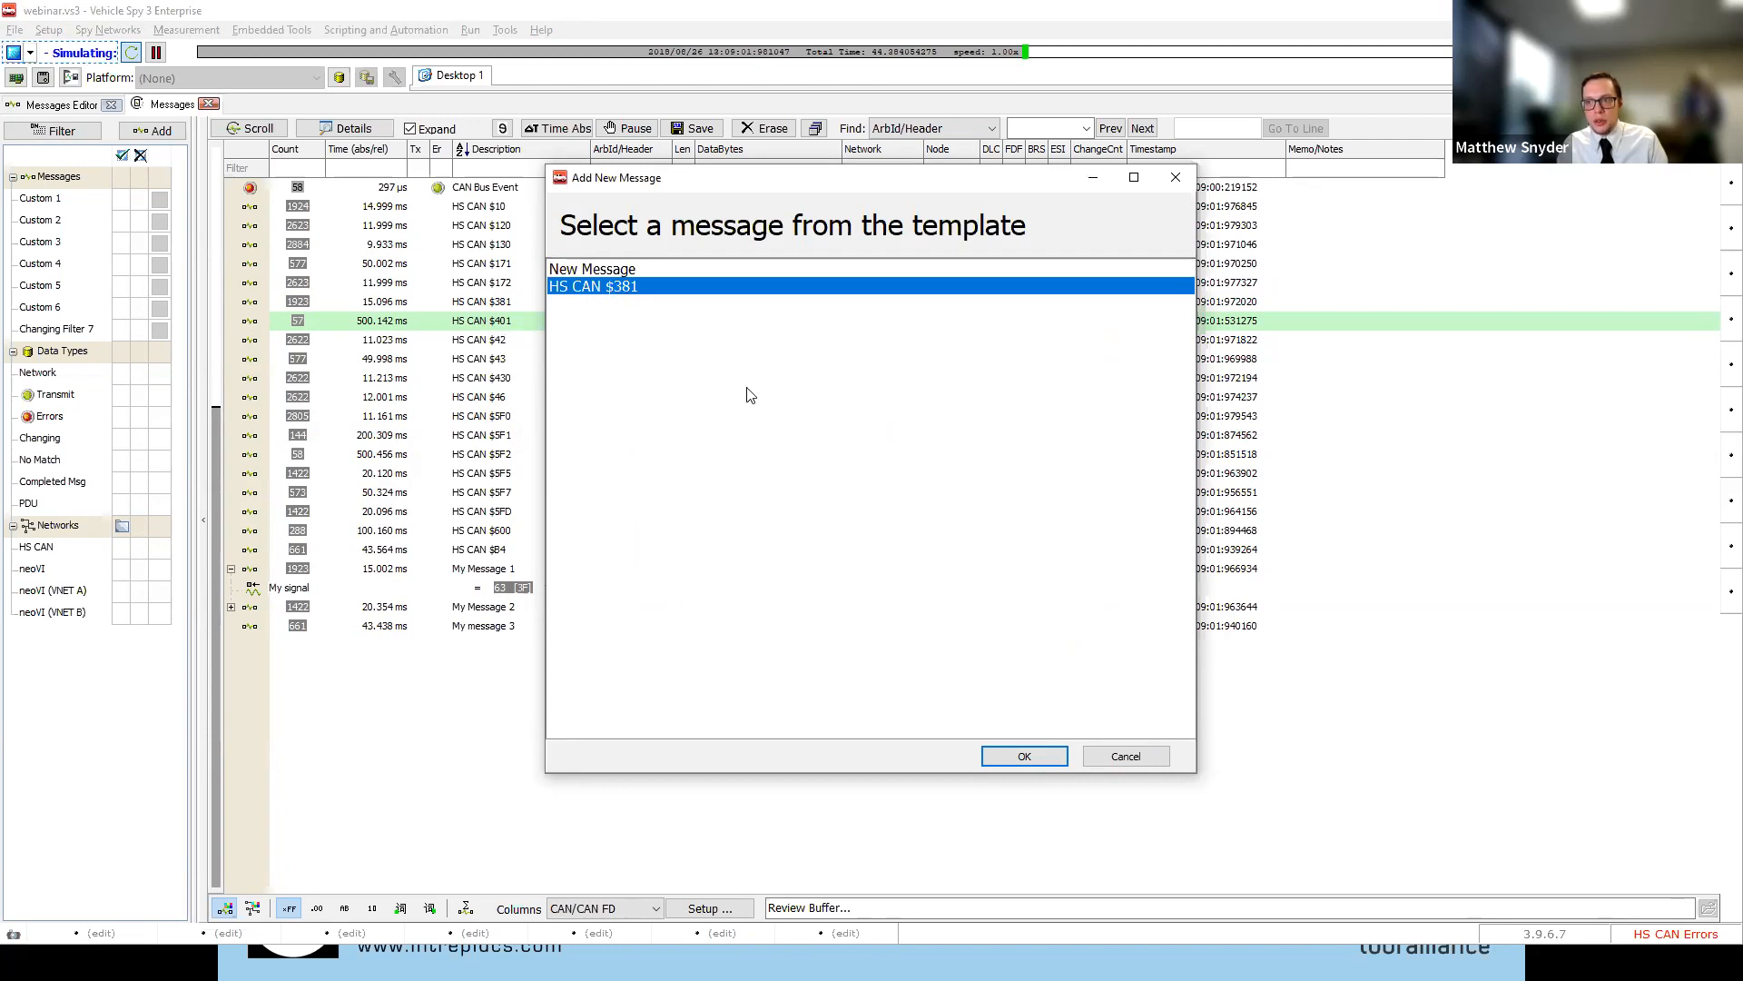
click(1126, 755)
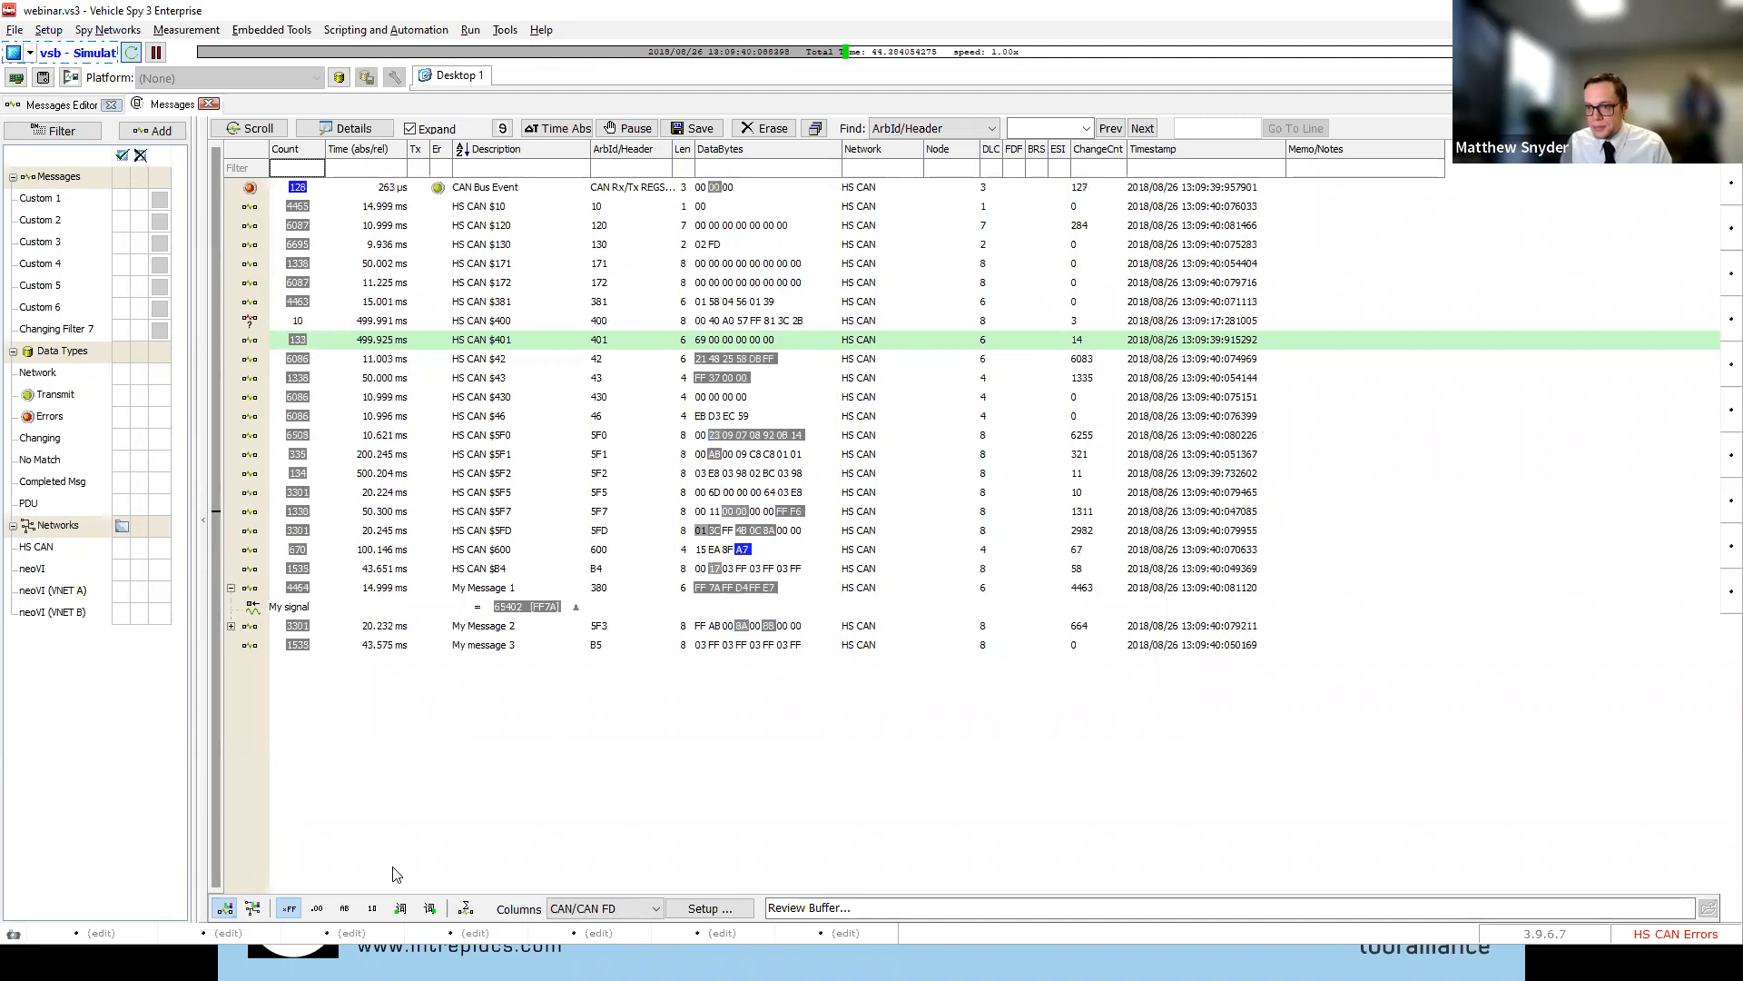
click(467, 760)
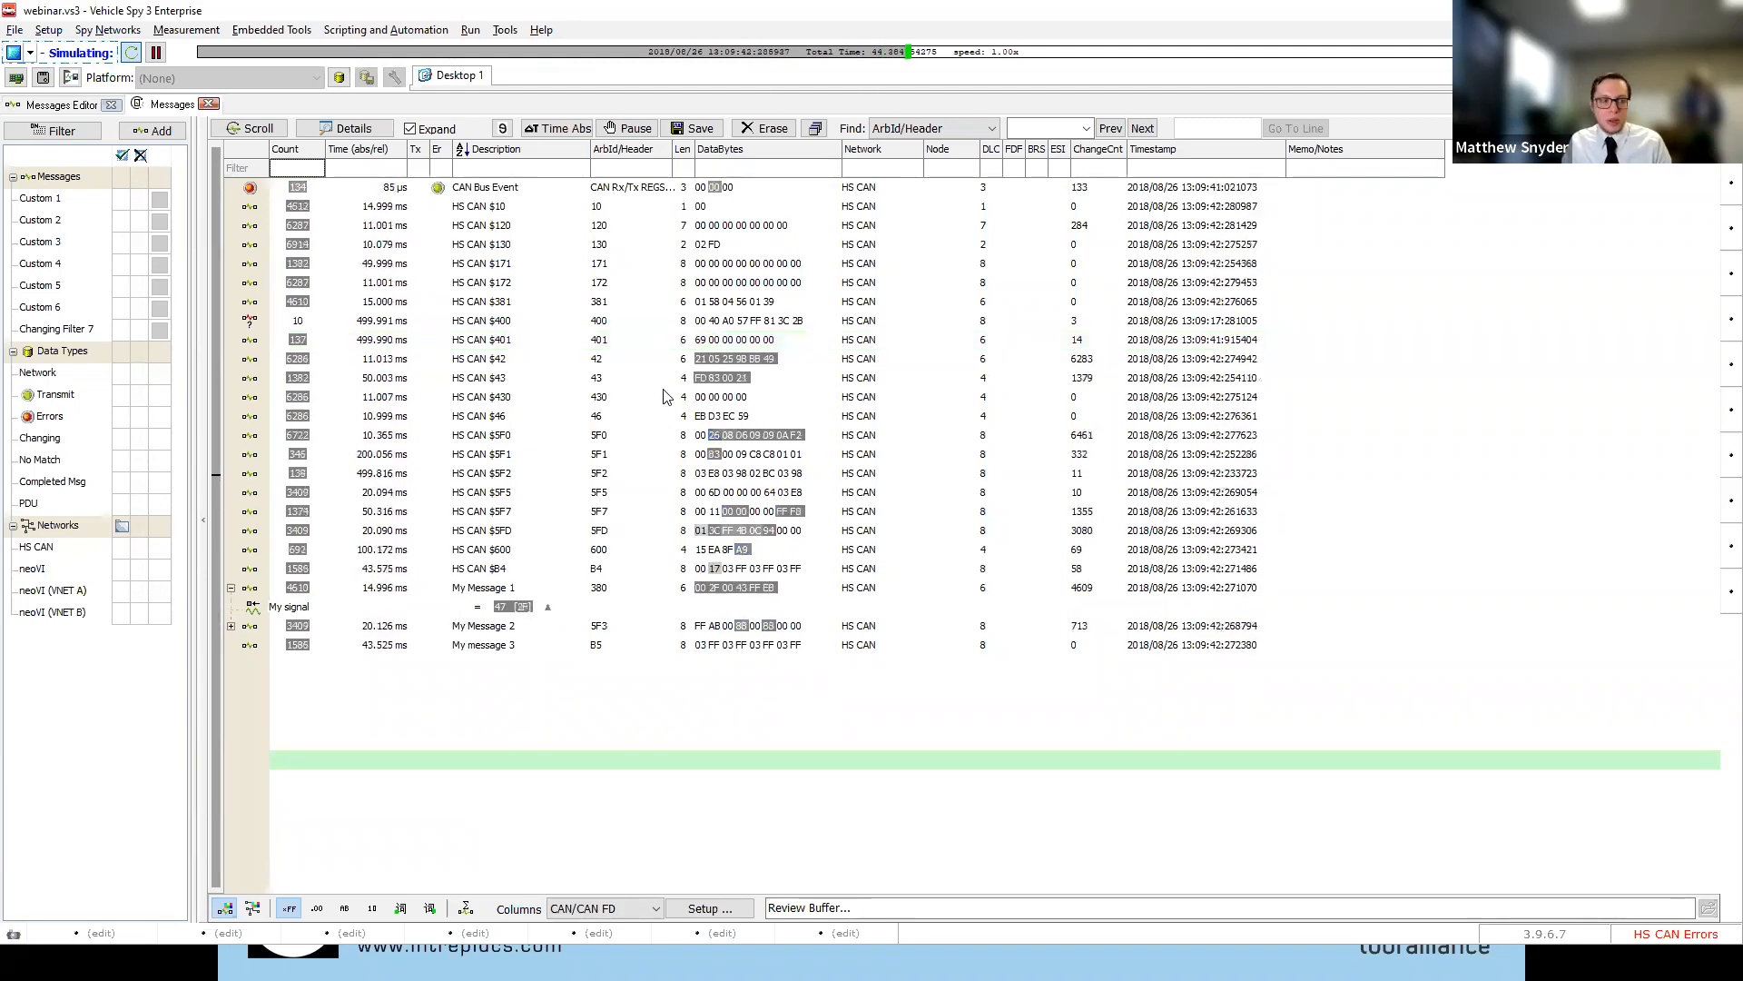
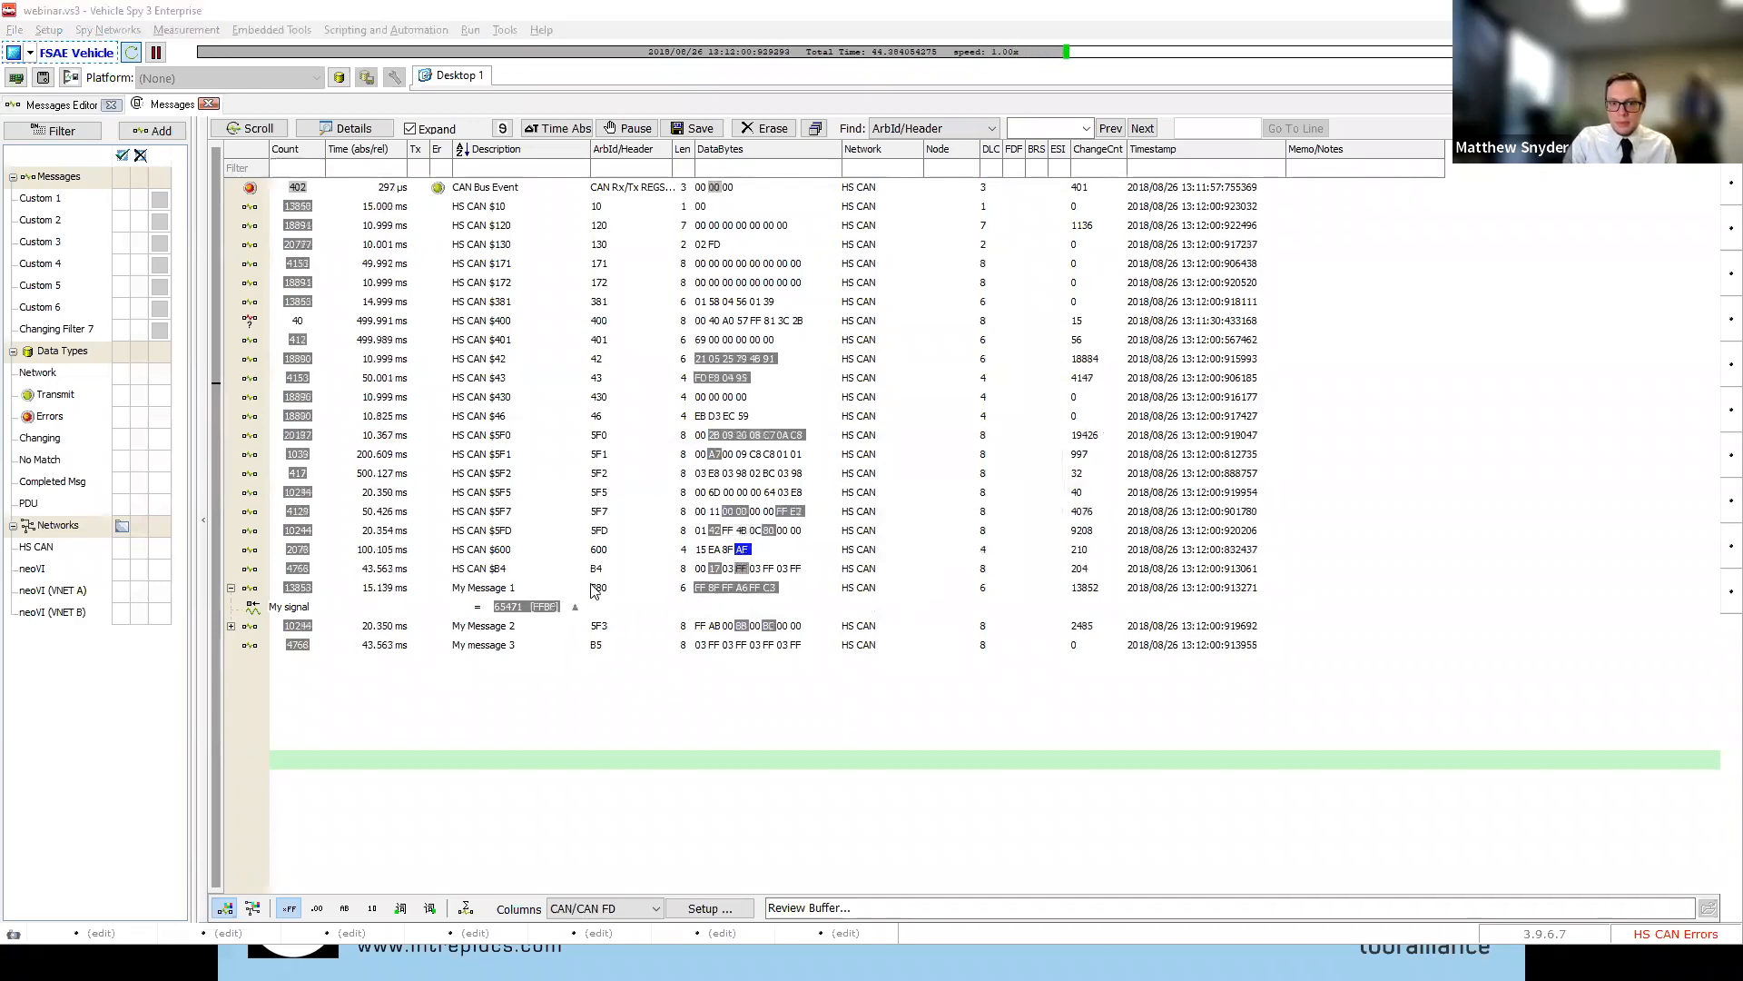
Switch to the presentation, advance from the Highlighting Style slide to the Details Pane slide, and return to Vehicle Spy
key(alt+Tab)
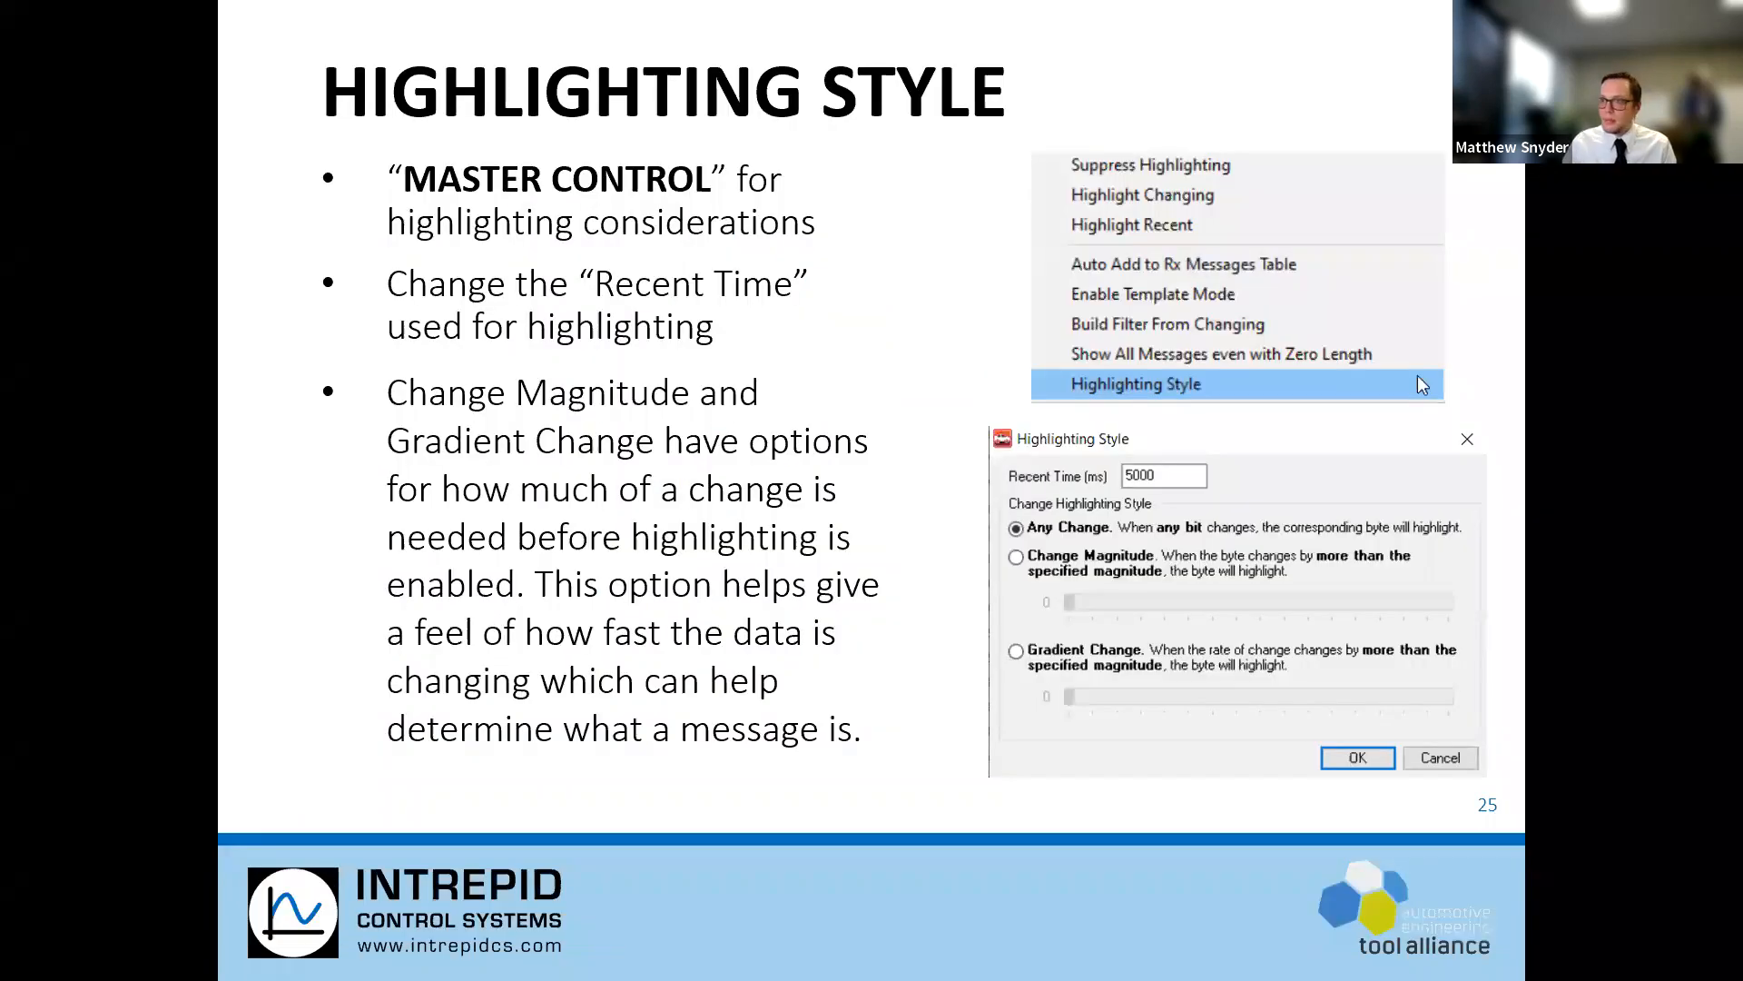
key(Right)
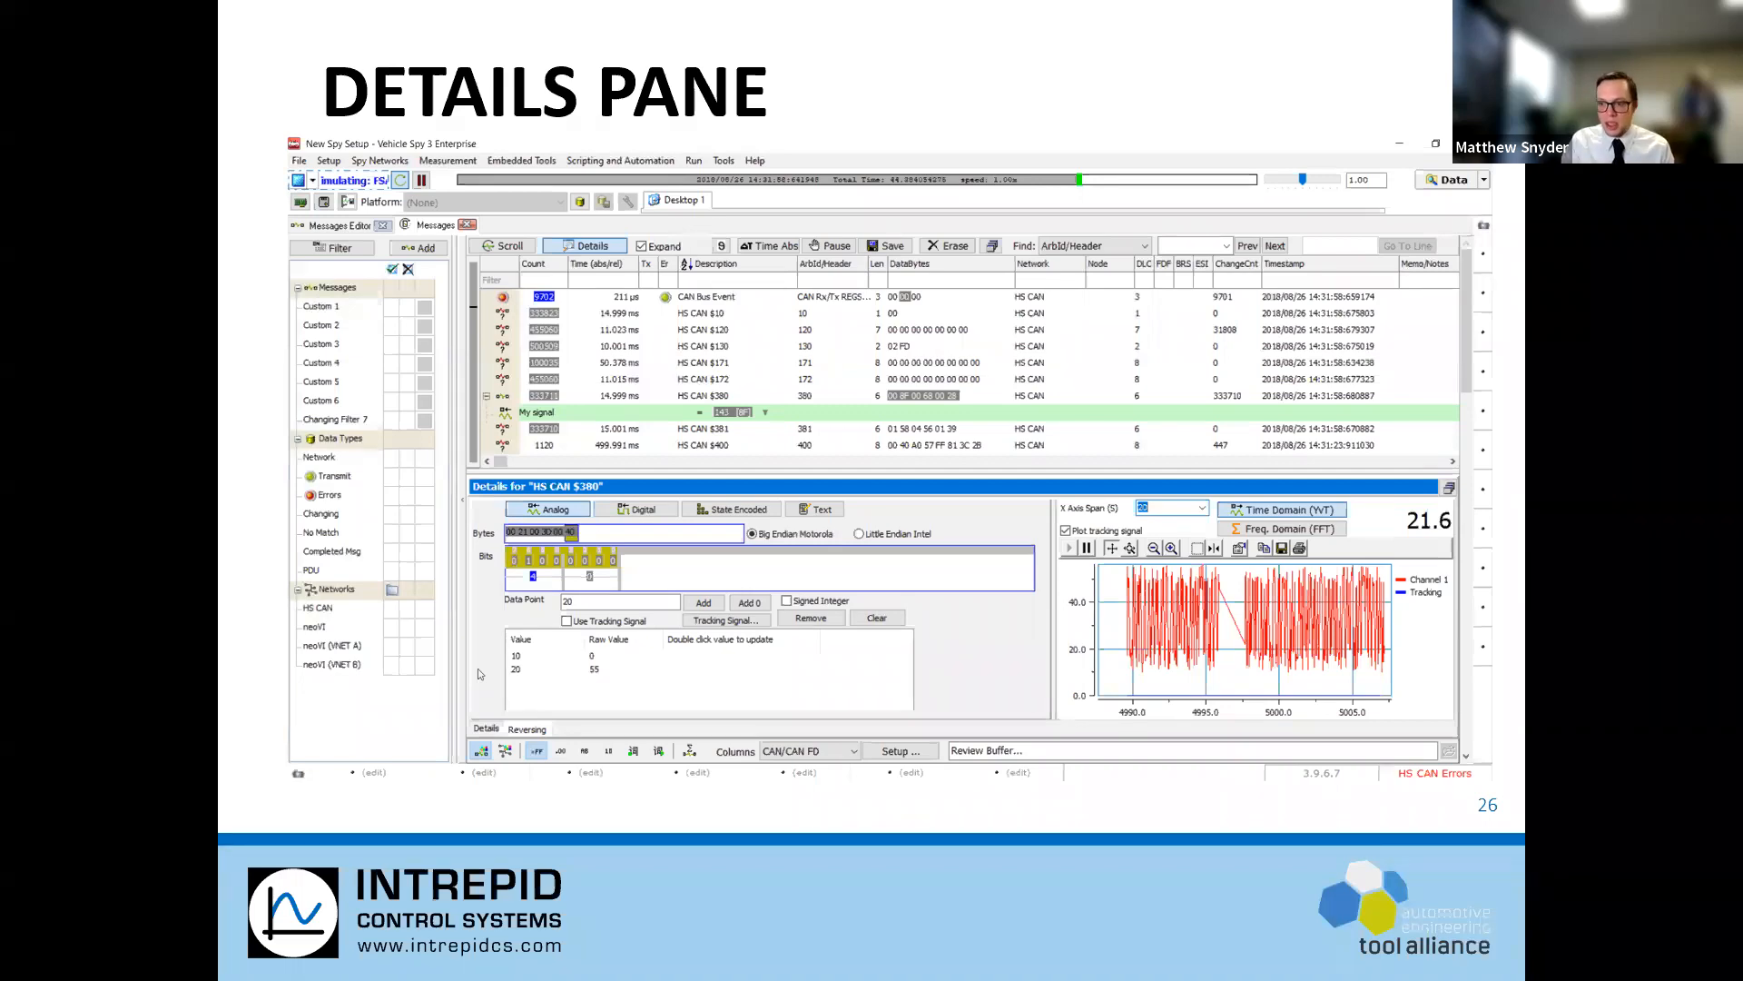
key(alt+Tab)
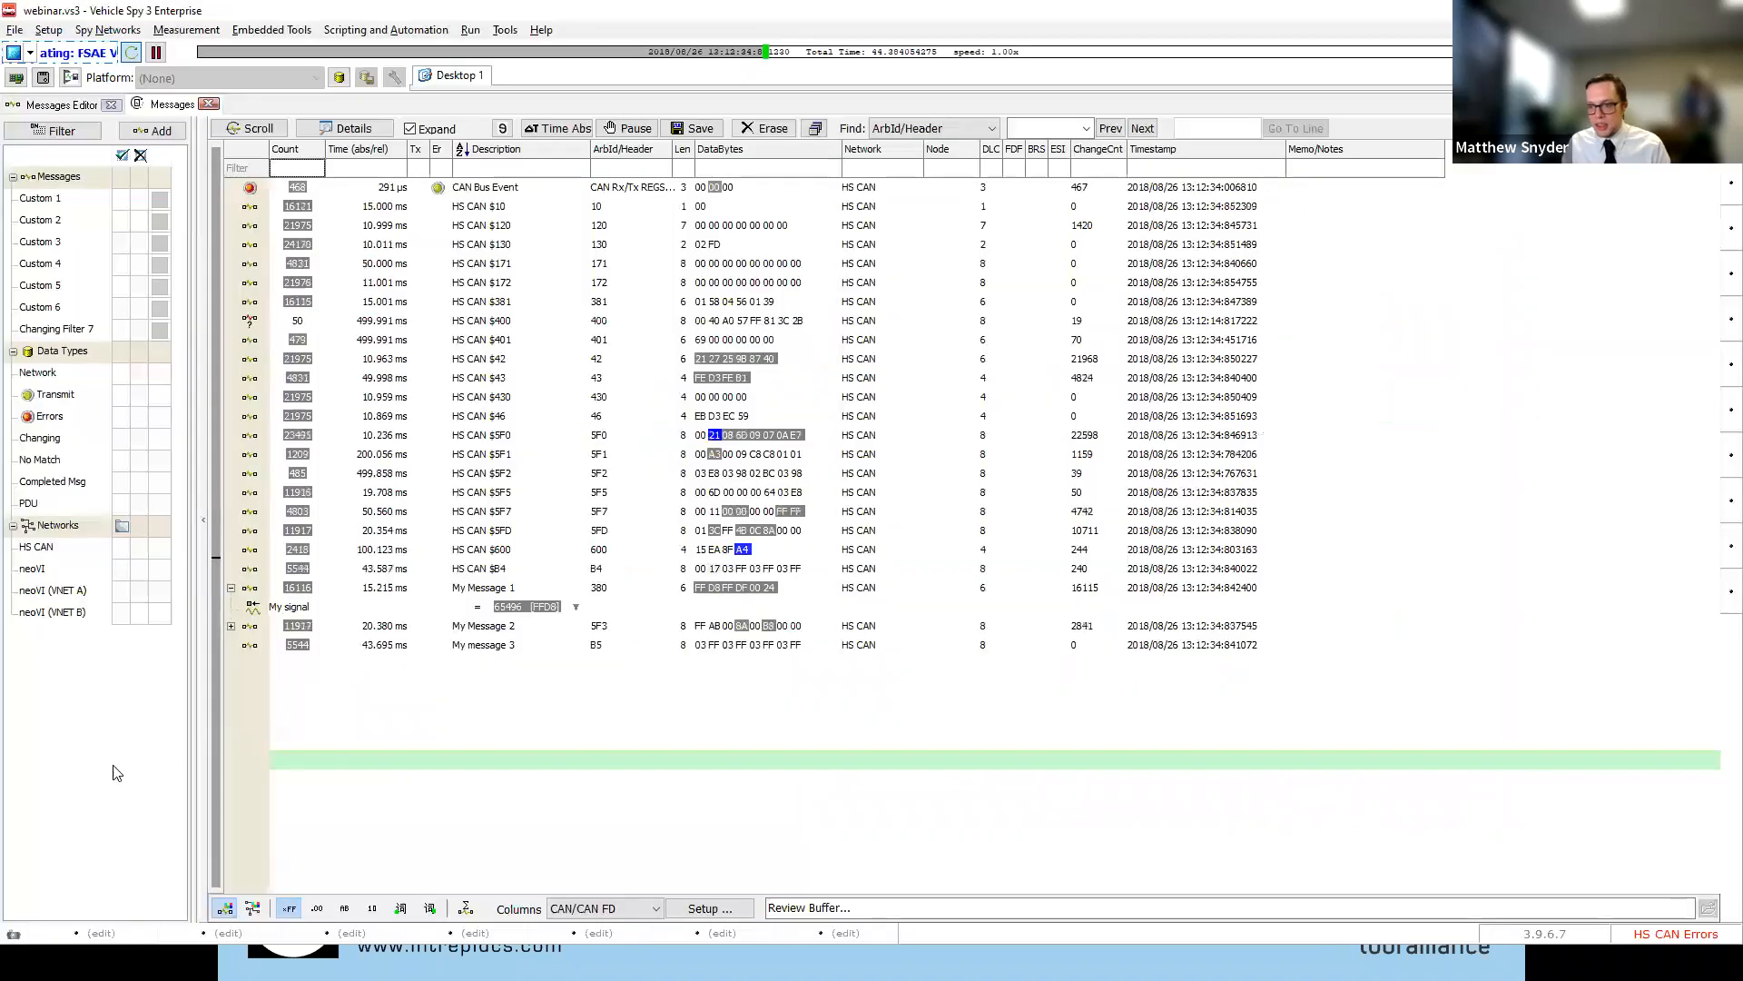
Show the reversing details for HS CAN $5F5 and select the fifth and sixth bits of its first byte for analog analysis
click(327, 130)
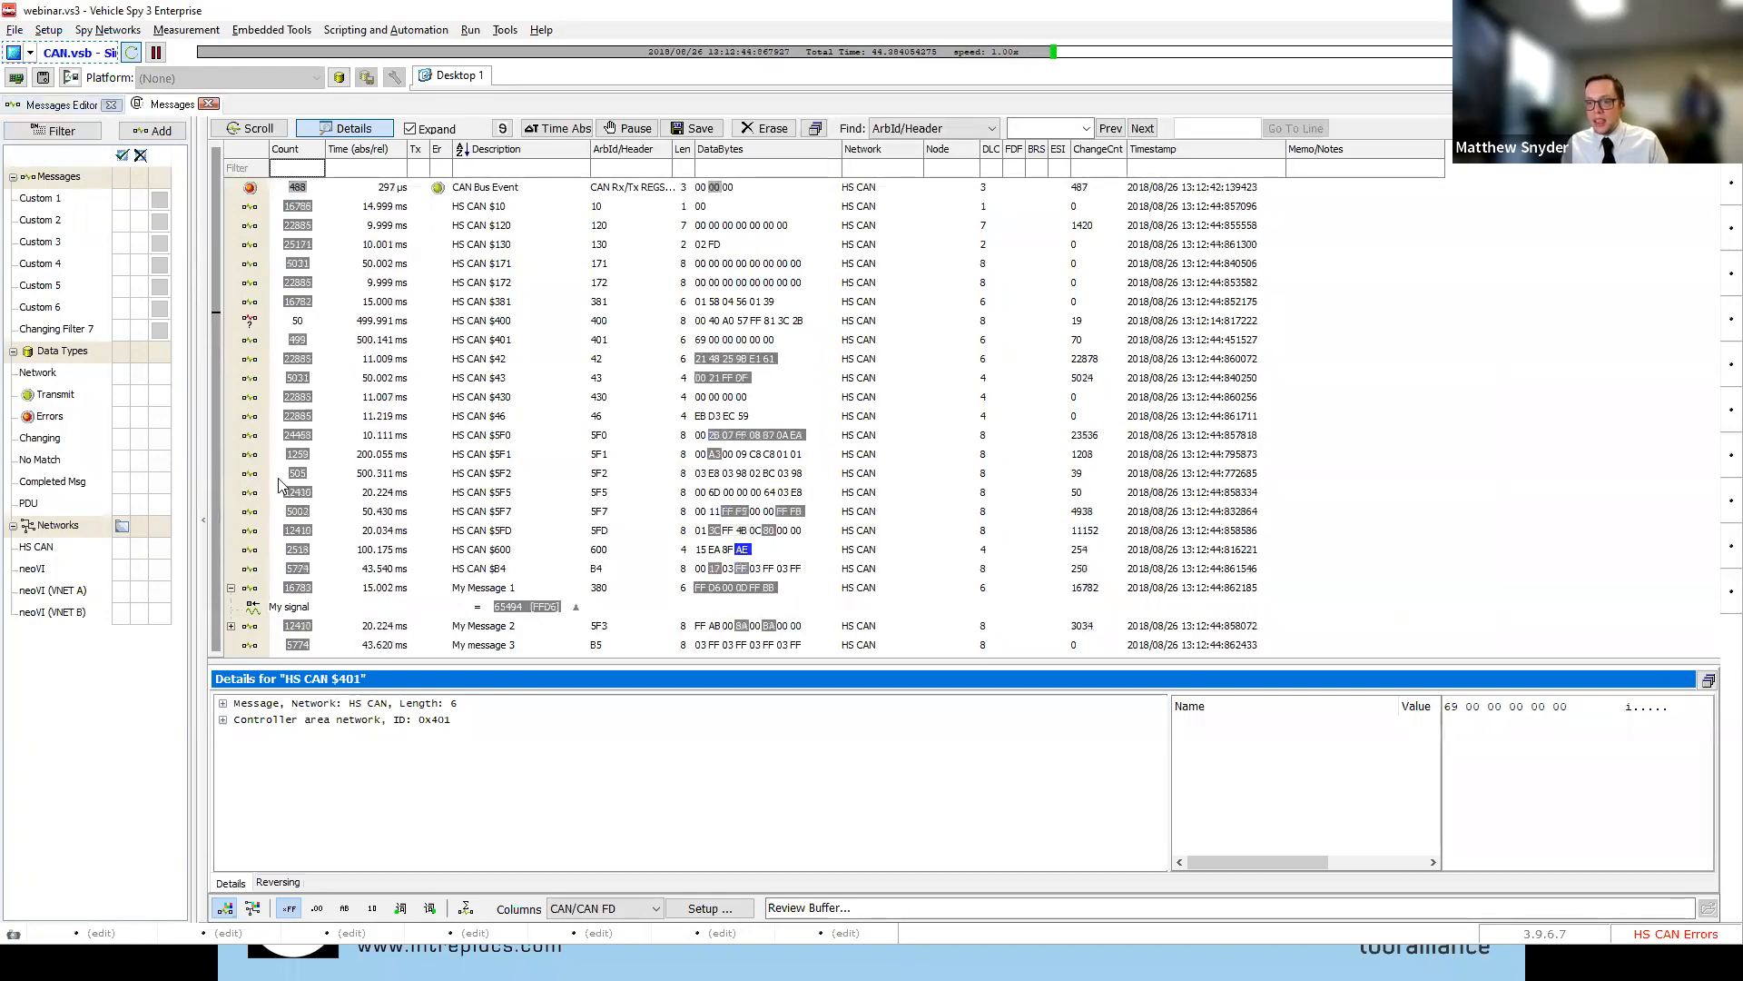
click(463, 492)
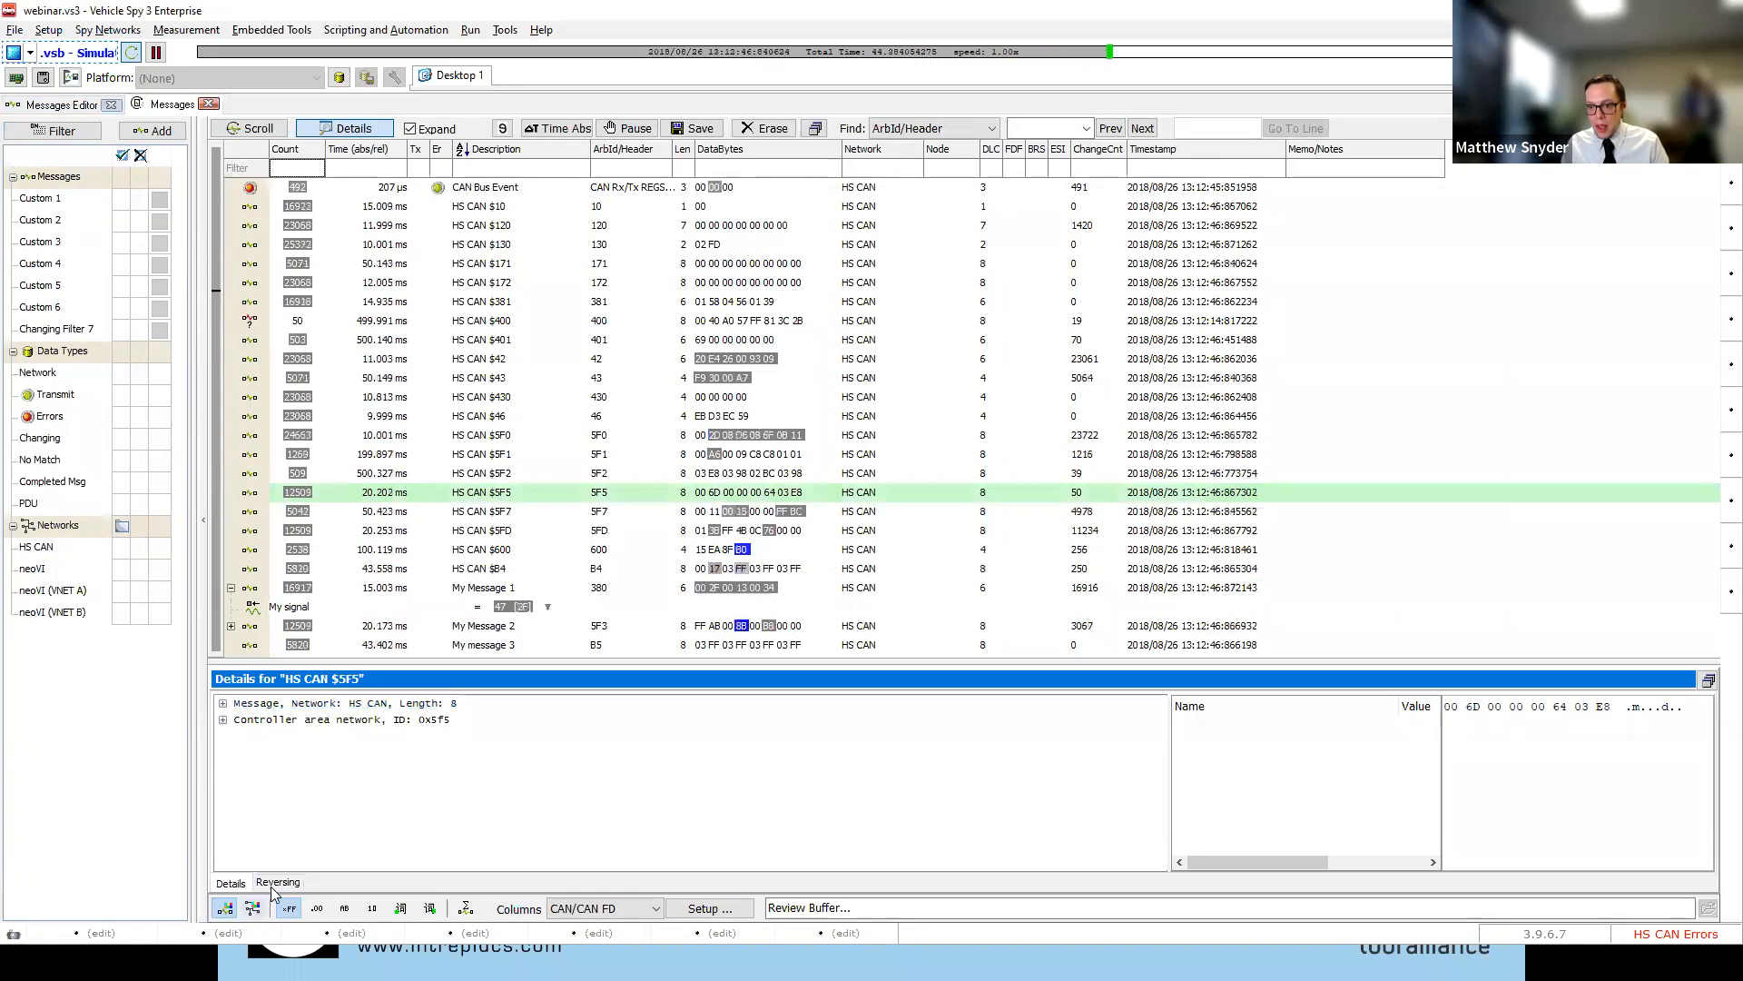
click(277, 882)
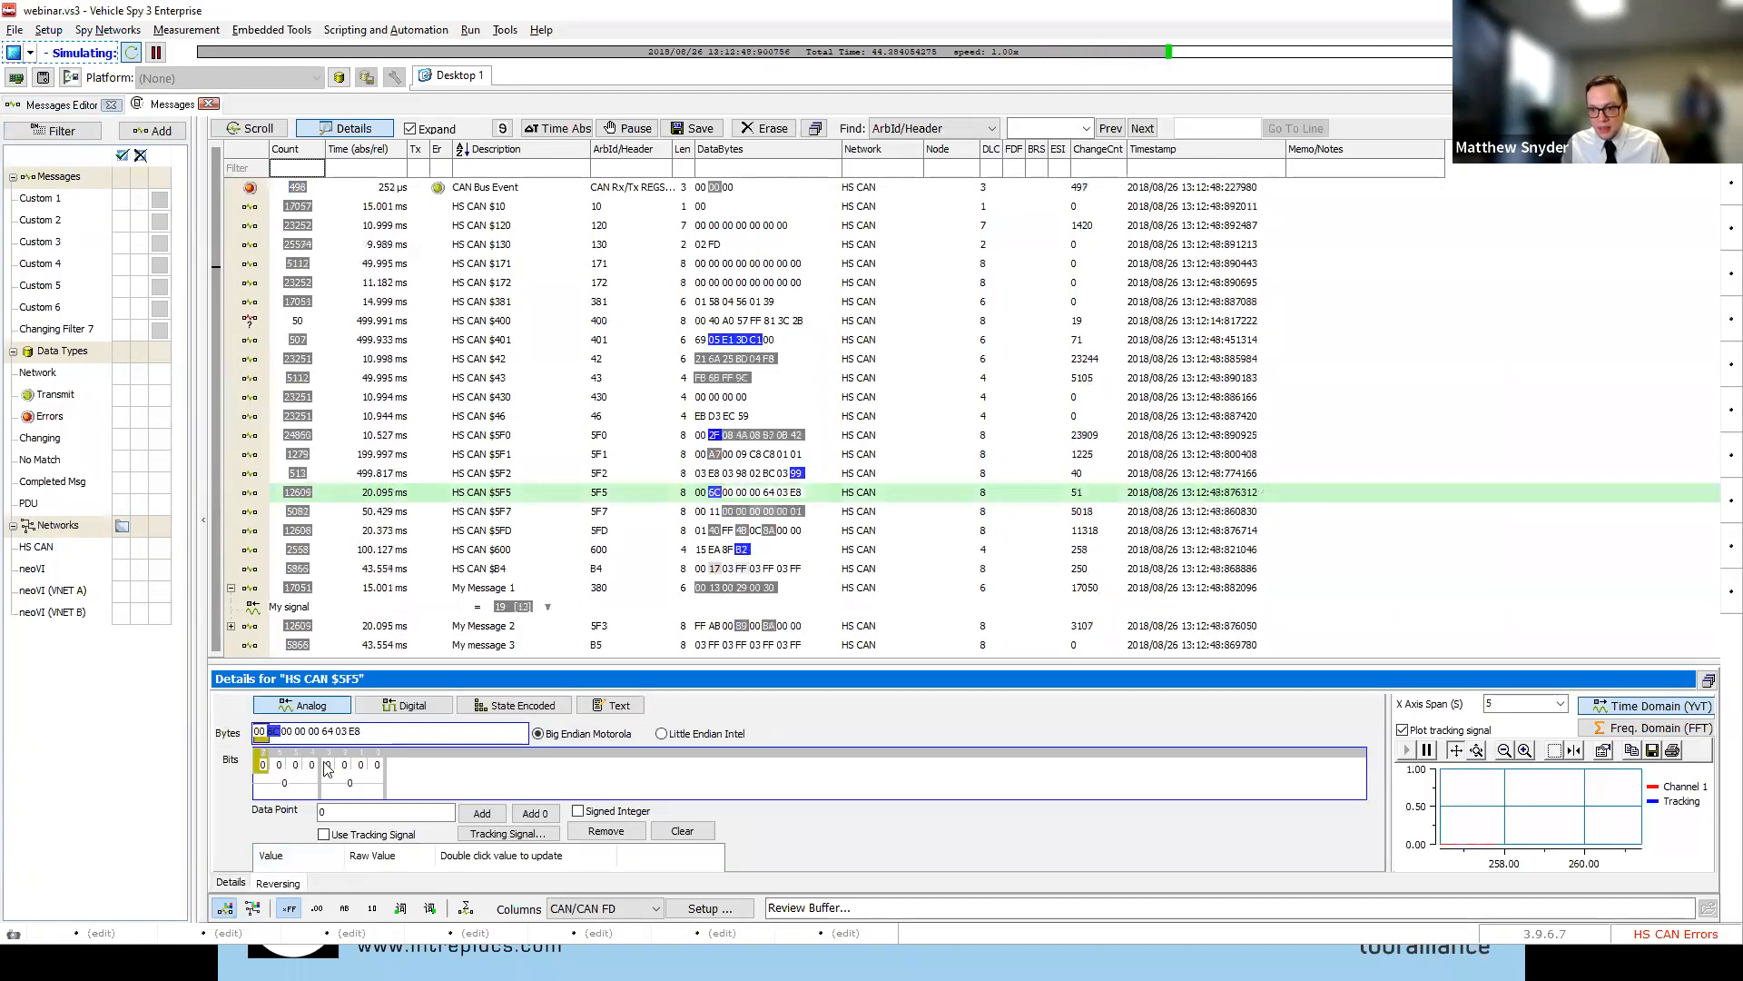
drag(328, 765, 348, 764)
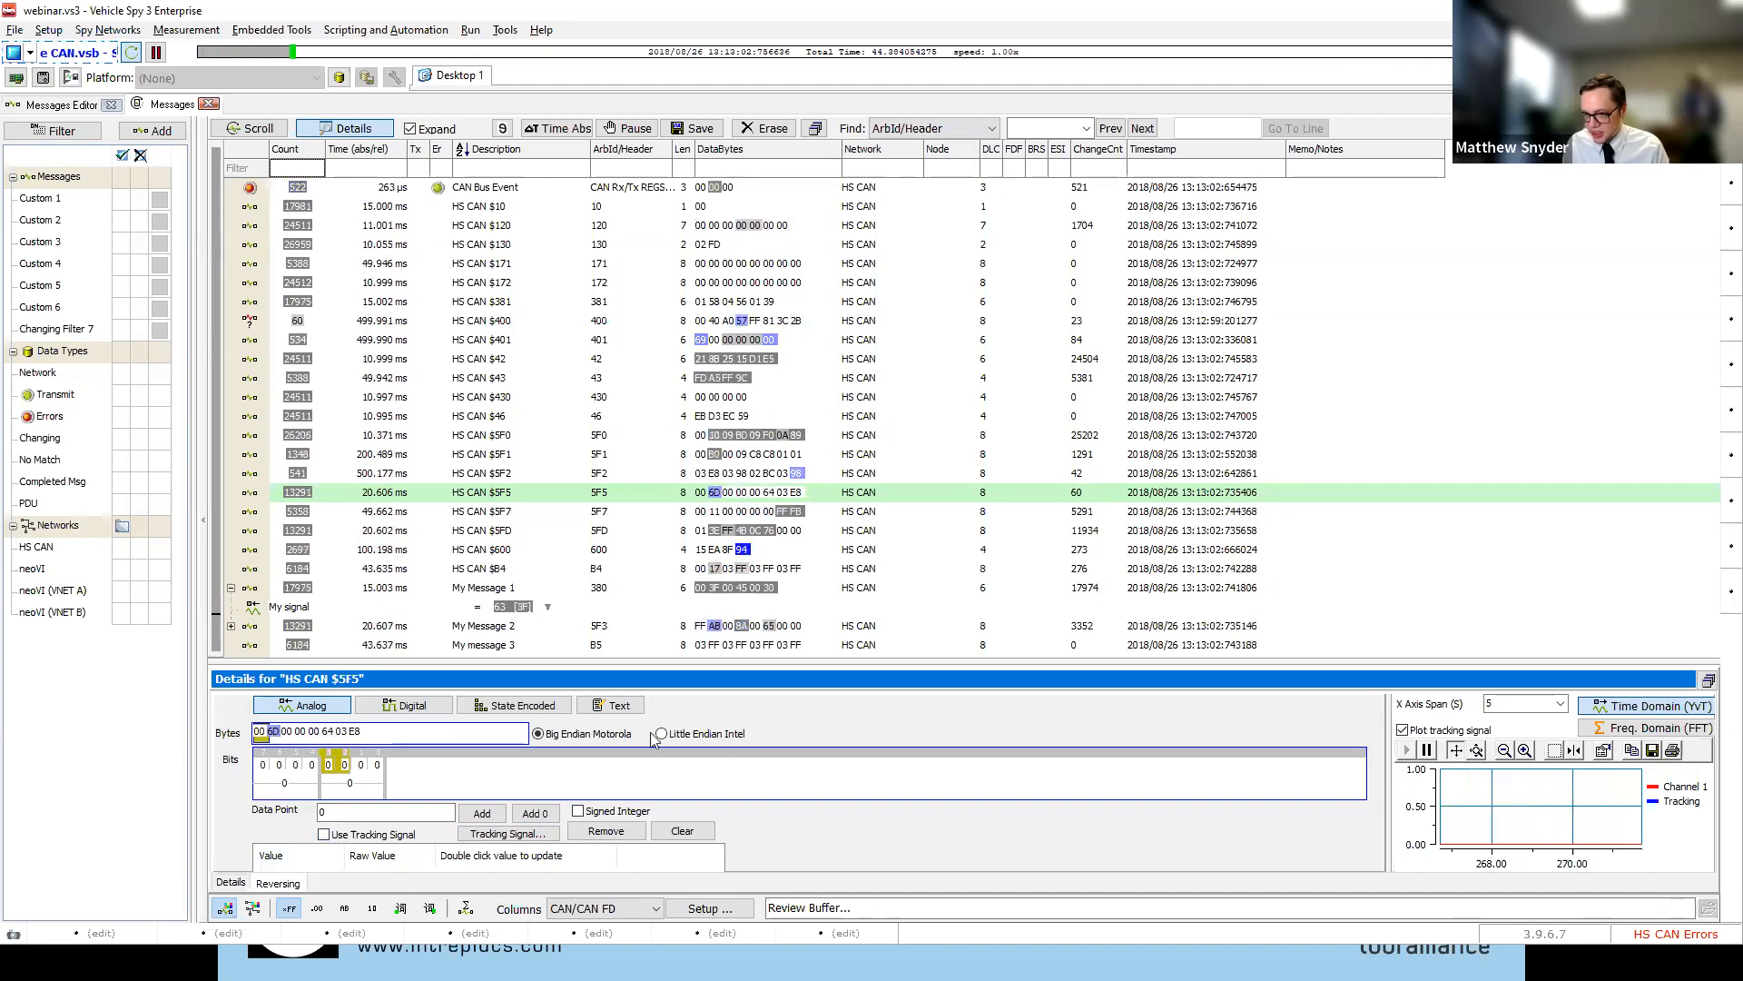
Add a data point of 5 for My Message 1, and view the Tracking Signal expression dialog without choosing a signal
click(498, 569)
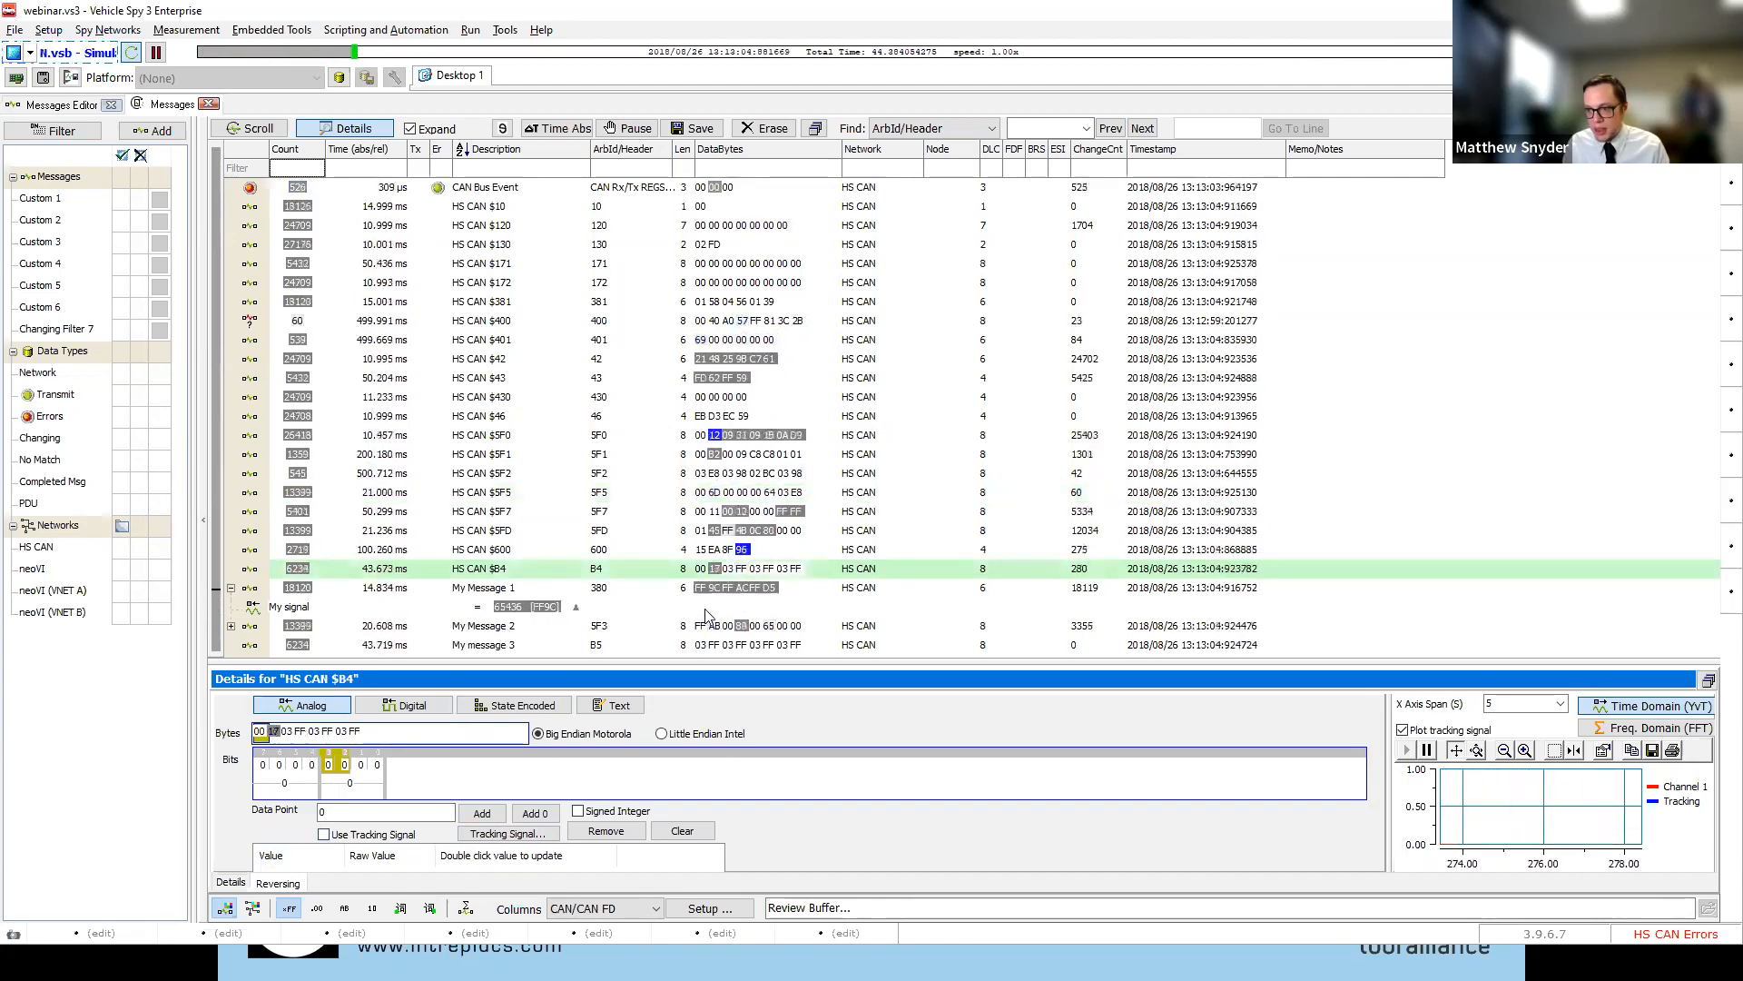
click(704, 588)
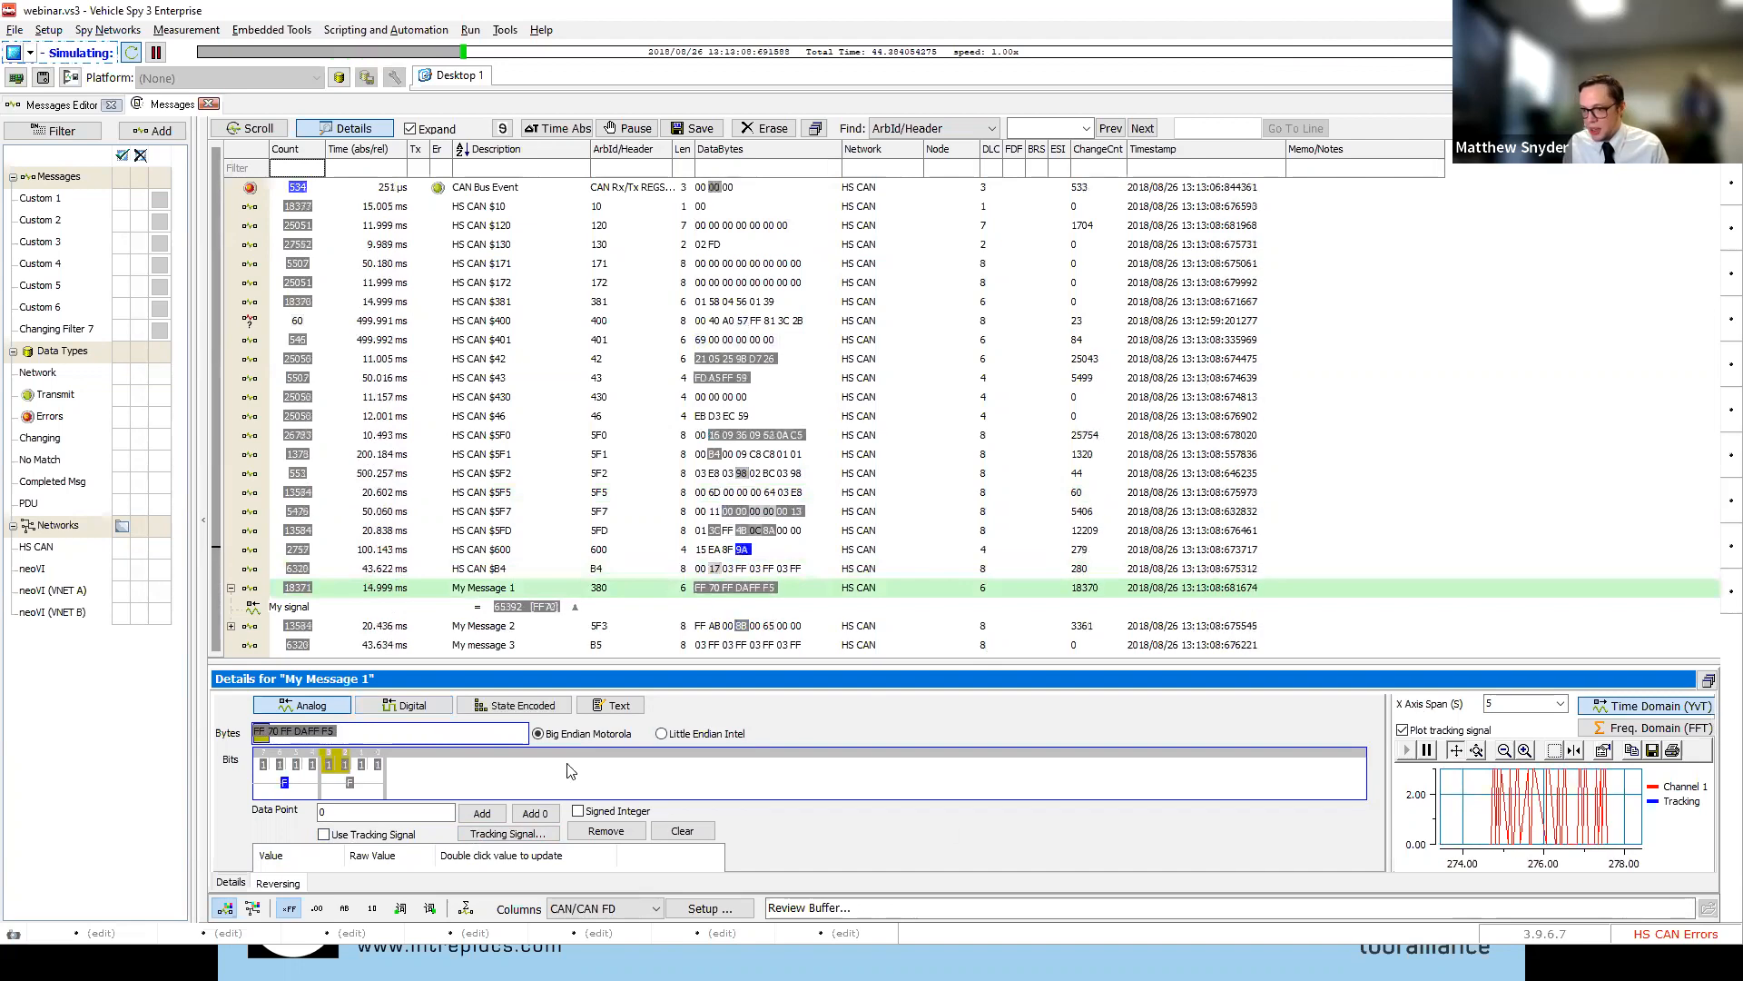
double_click(350, 813)
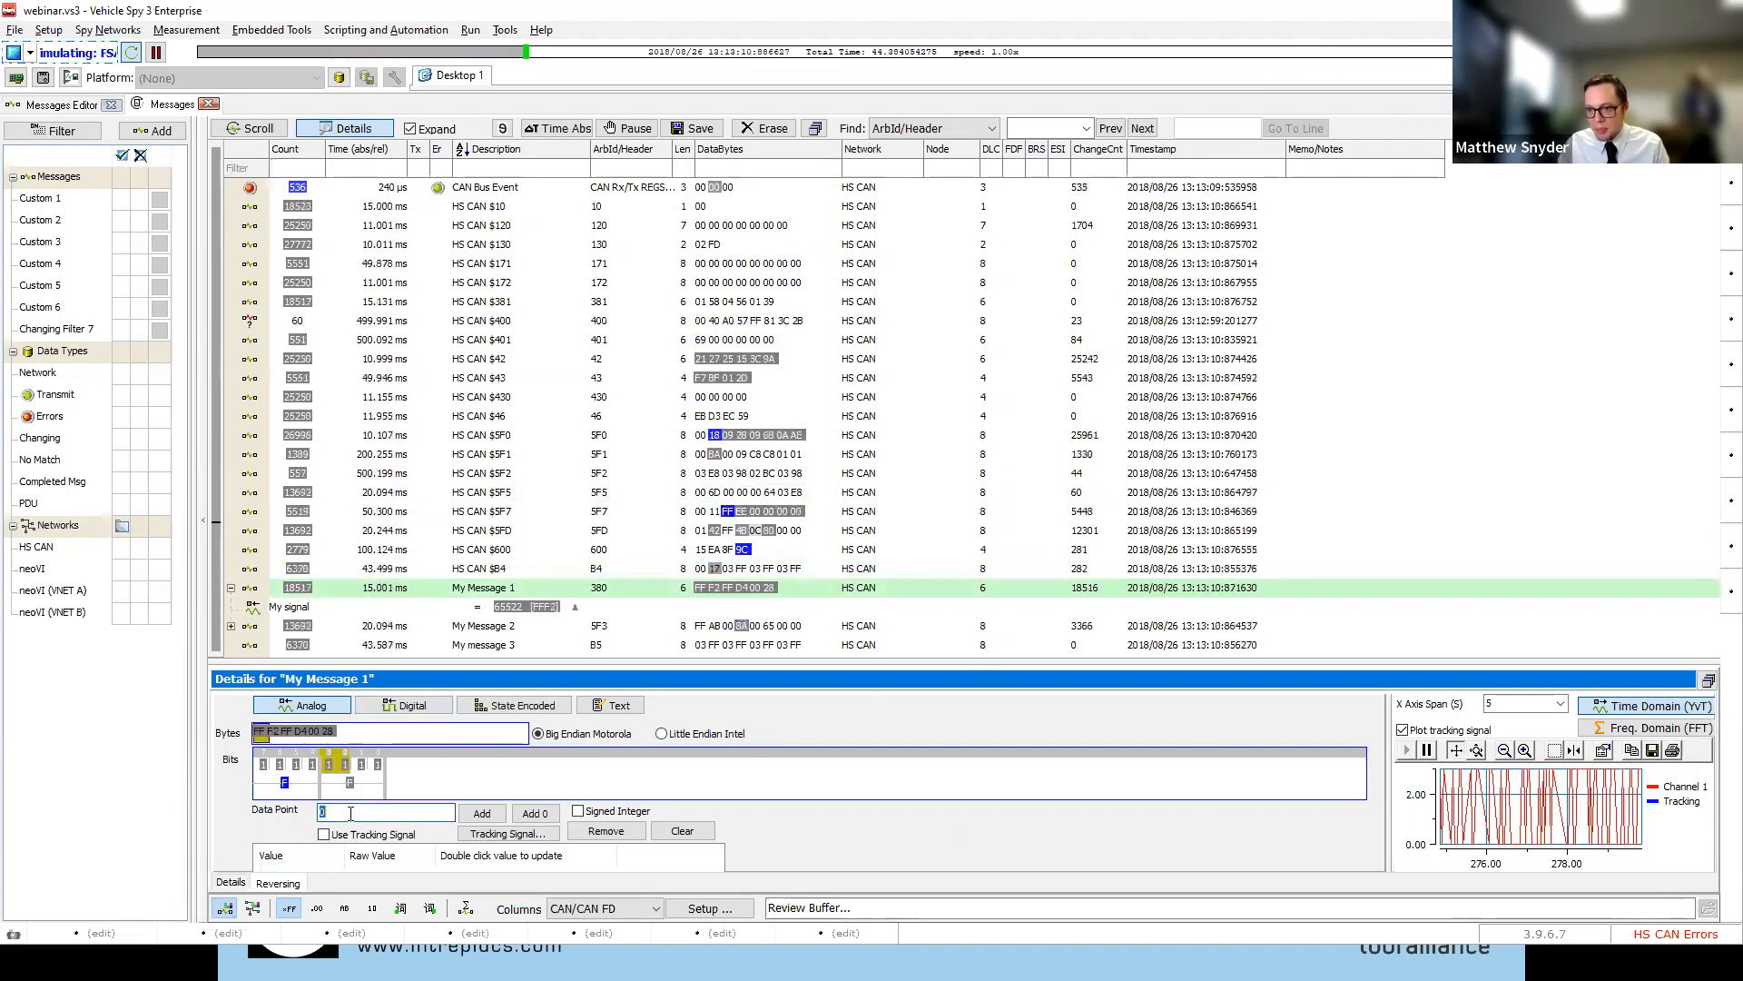
text(5)
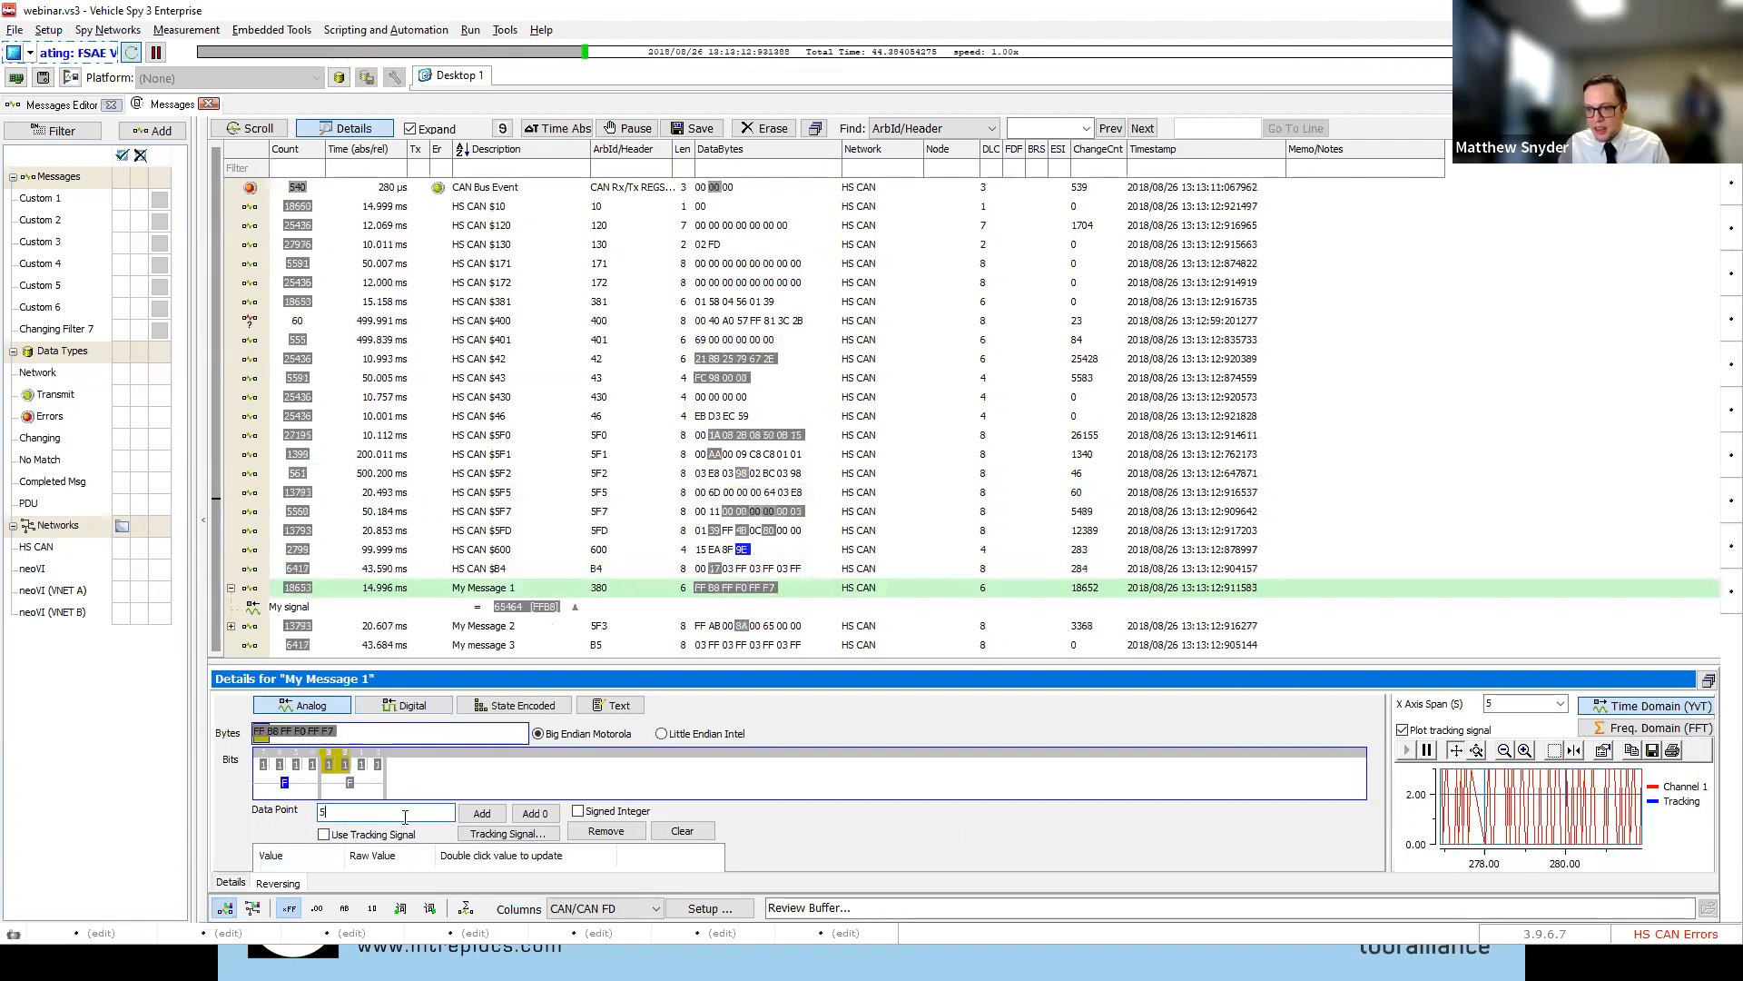
click(481, 813)
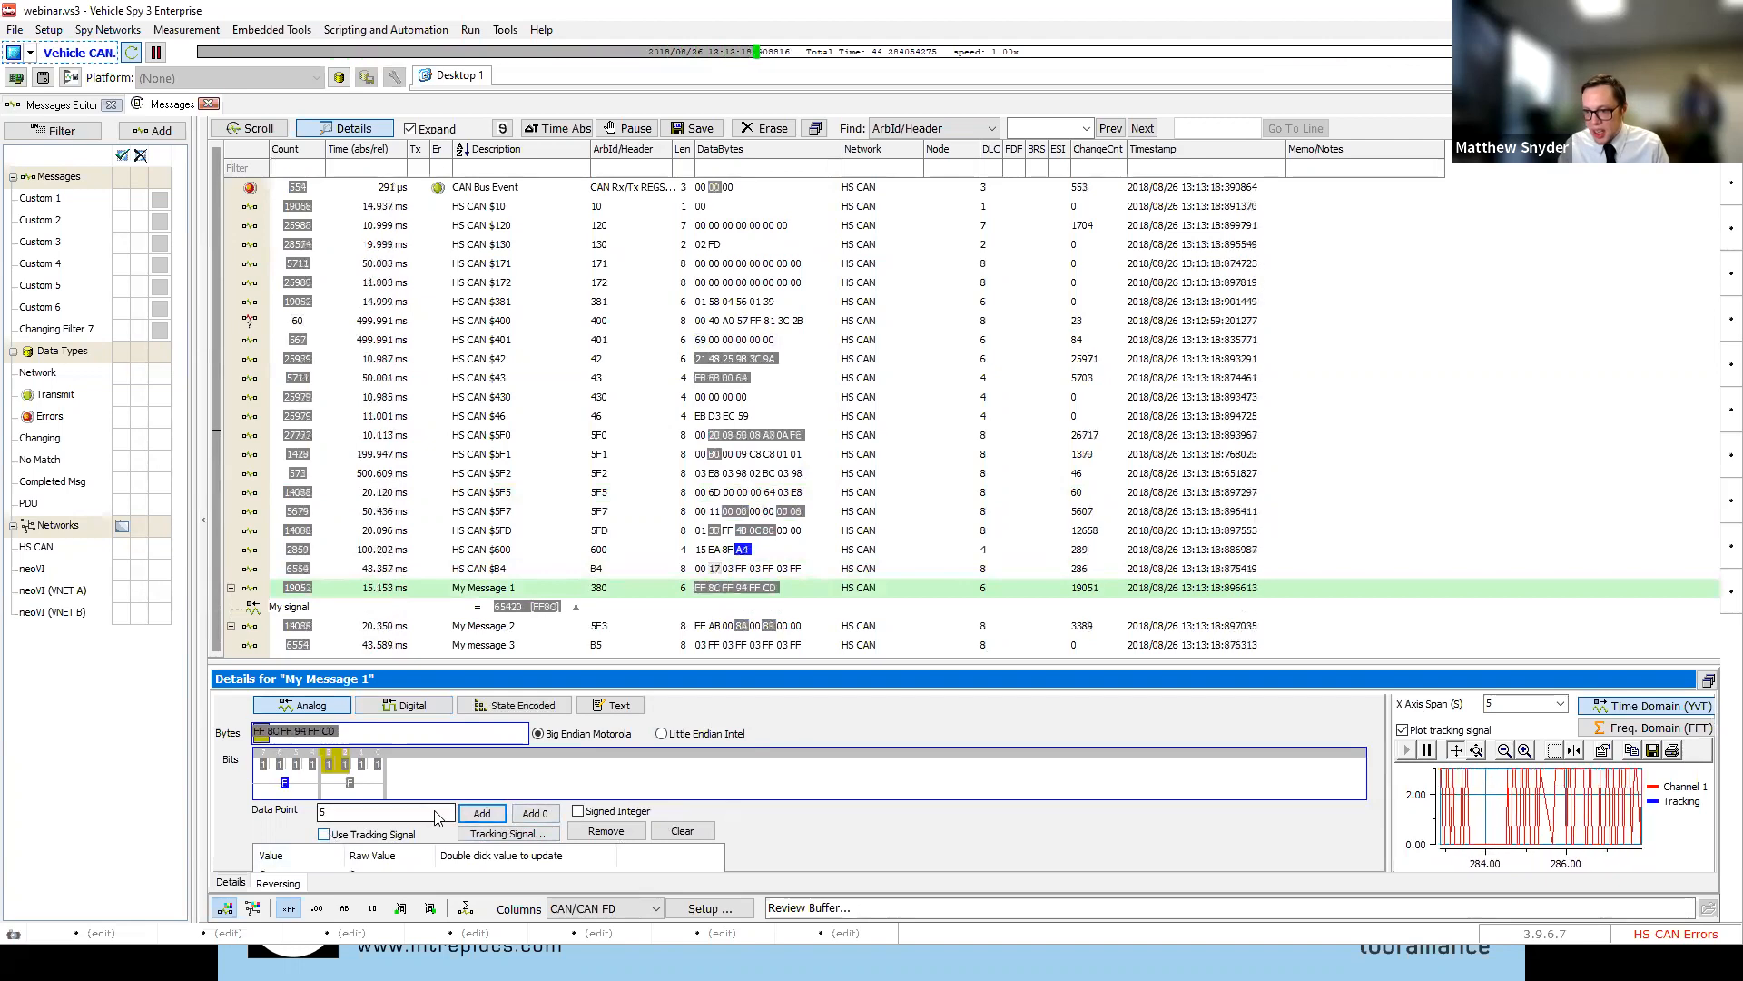
click(506, 833)
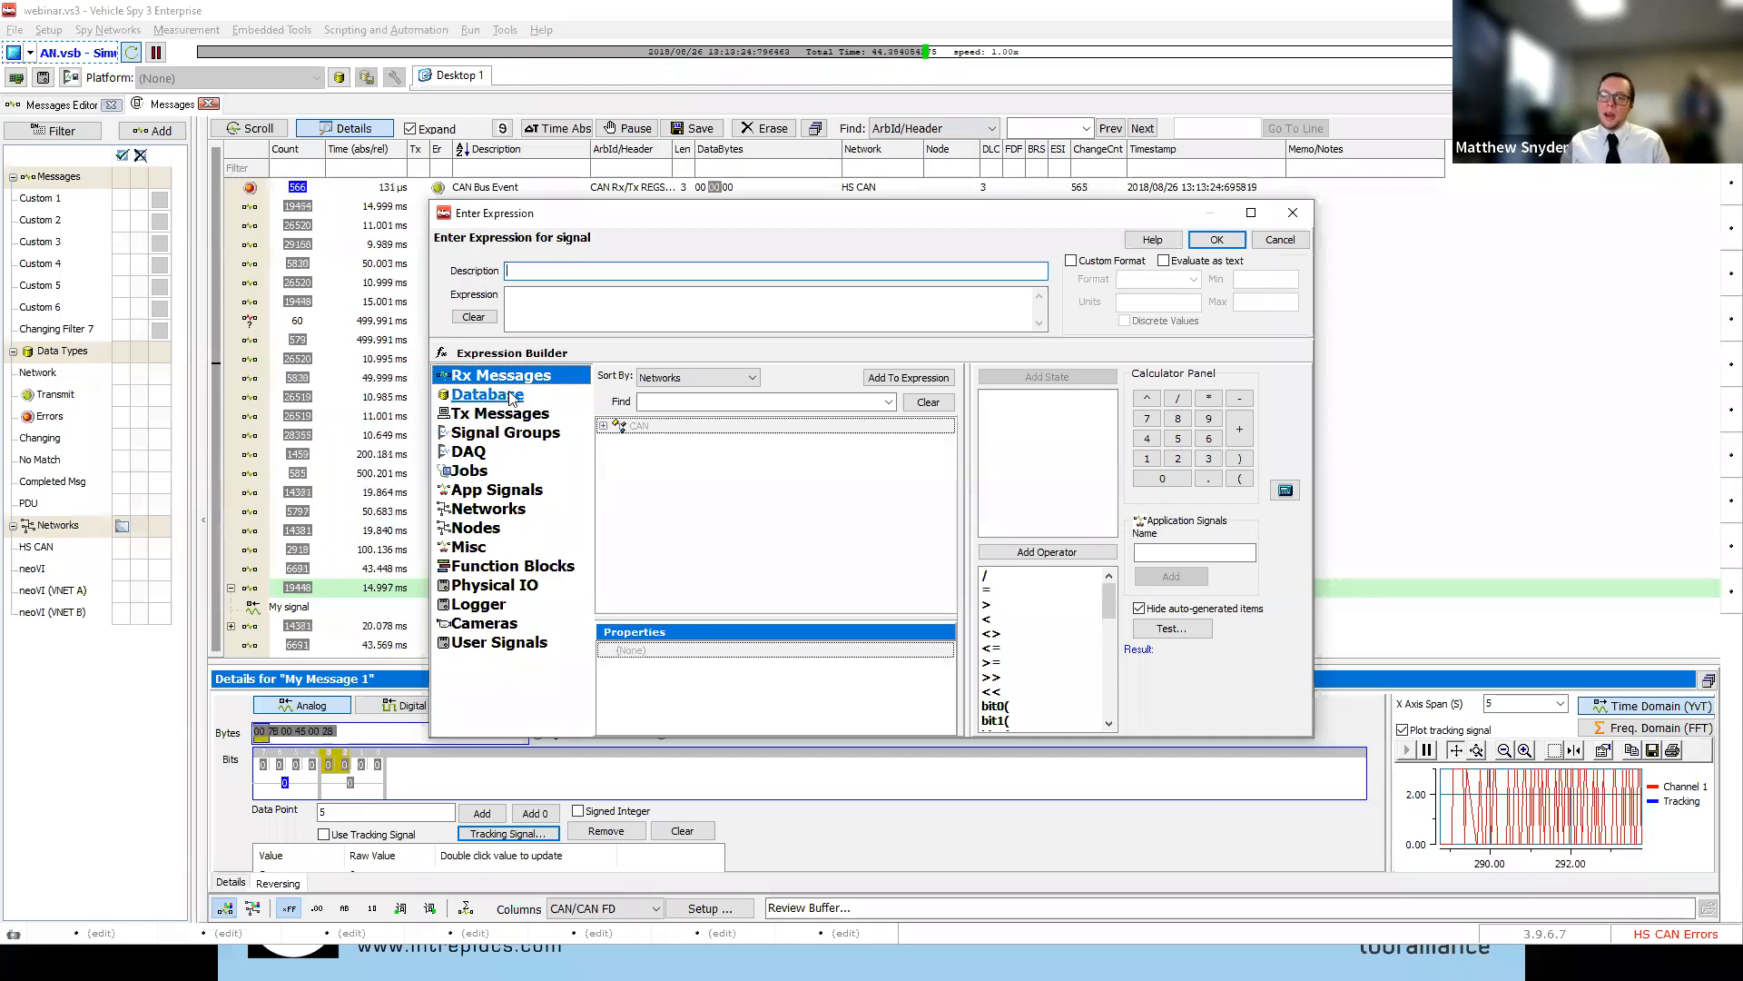
click(1270, 244)
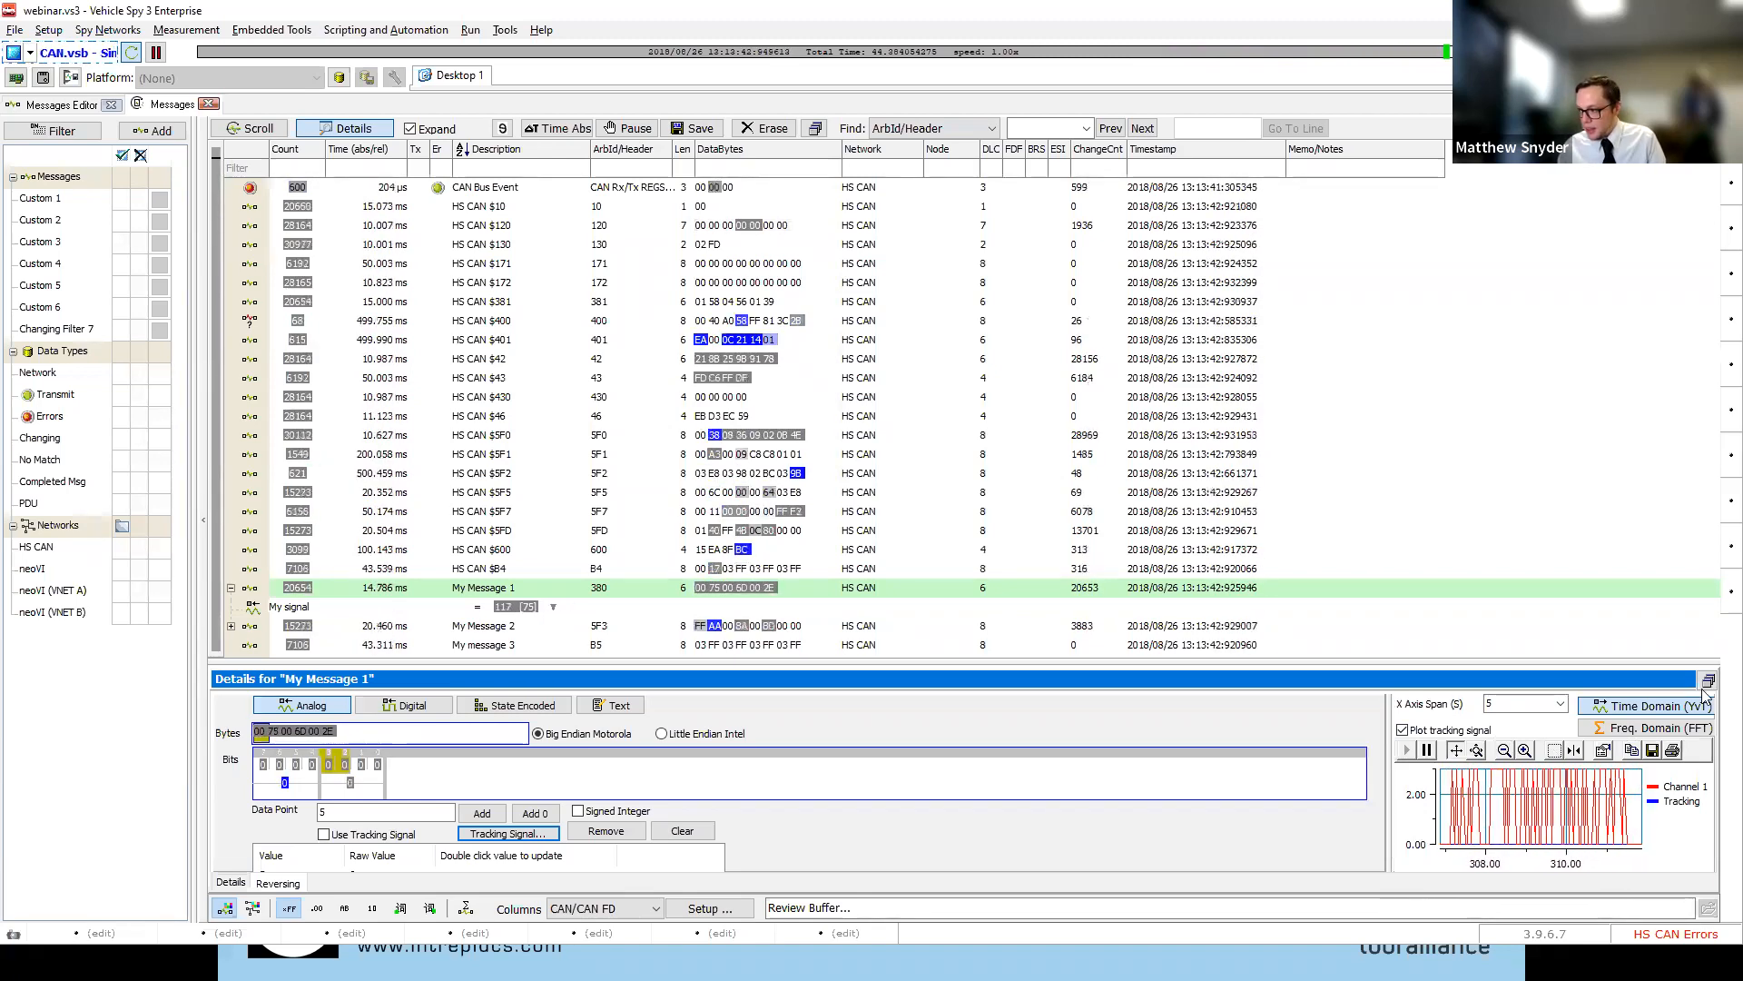
View My Message 1's plot in the frequency domain and back in the time domain, and plot different bits of its first byte
click(1621, 729)
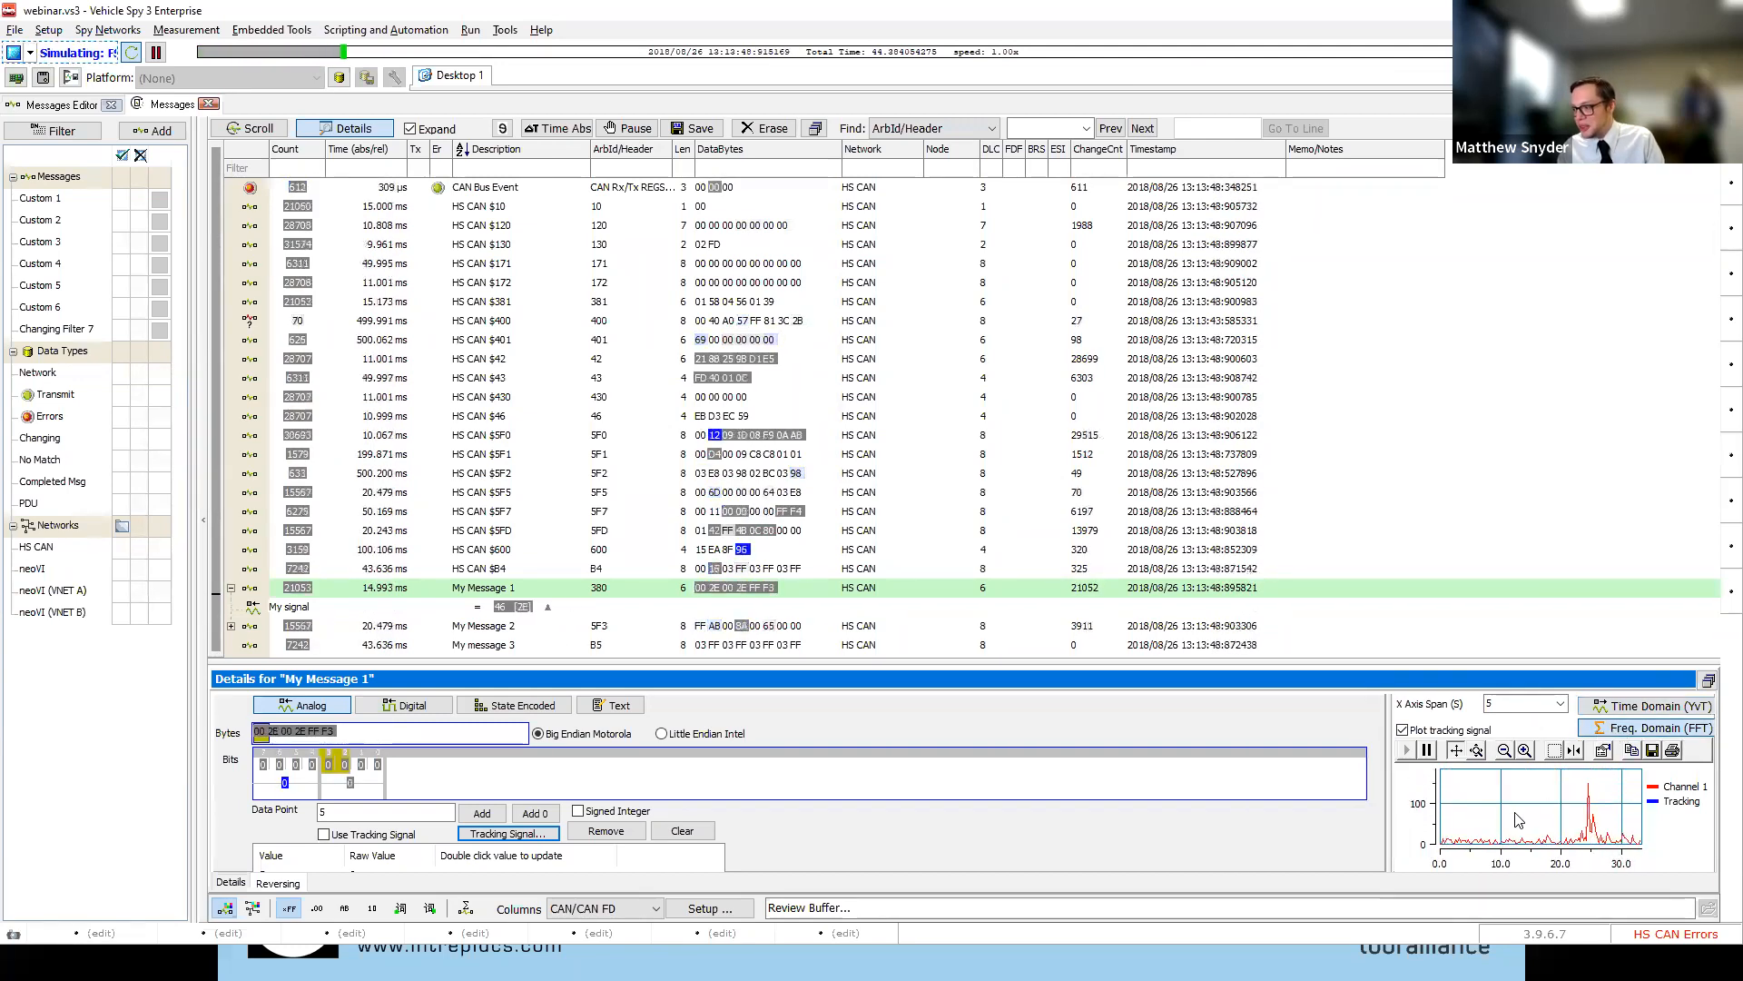
click(1626, 705)
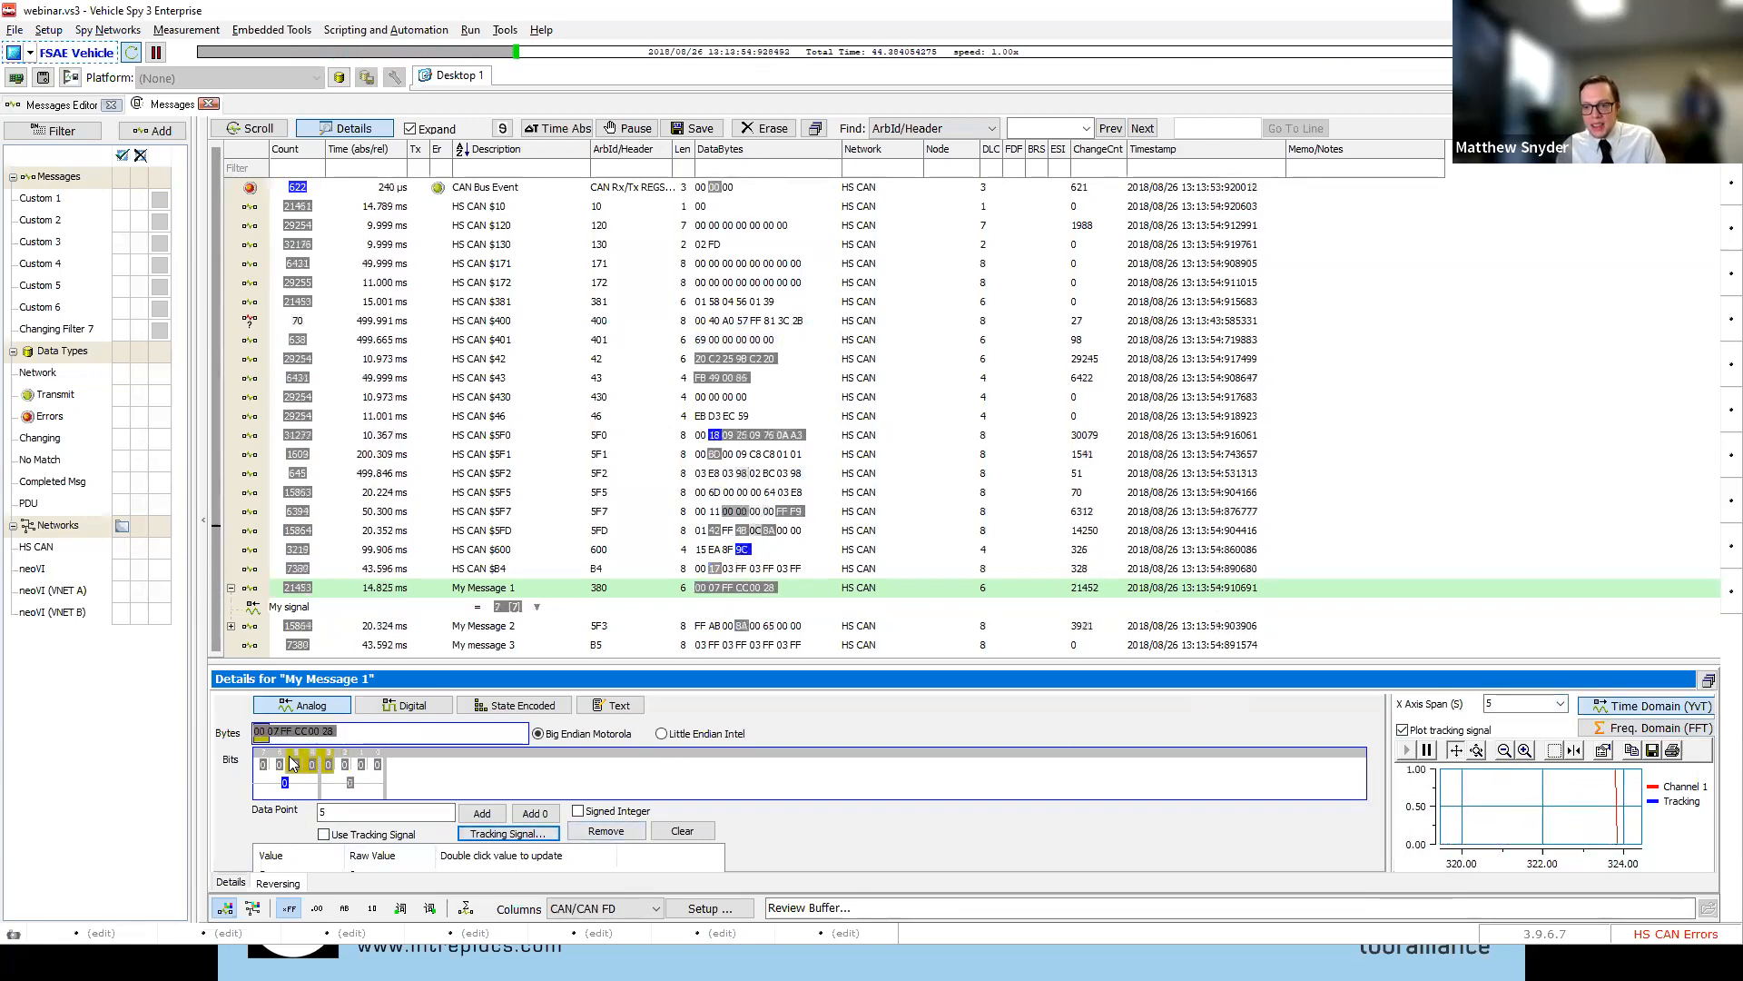
click(261, 763)
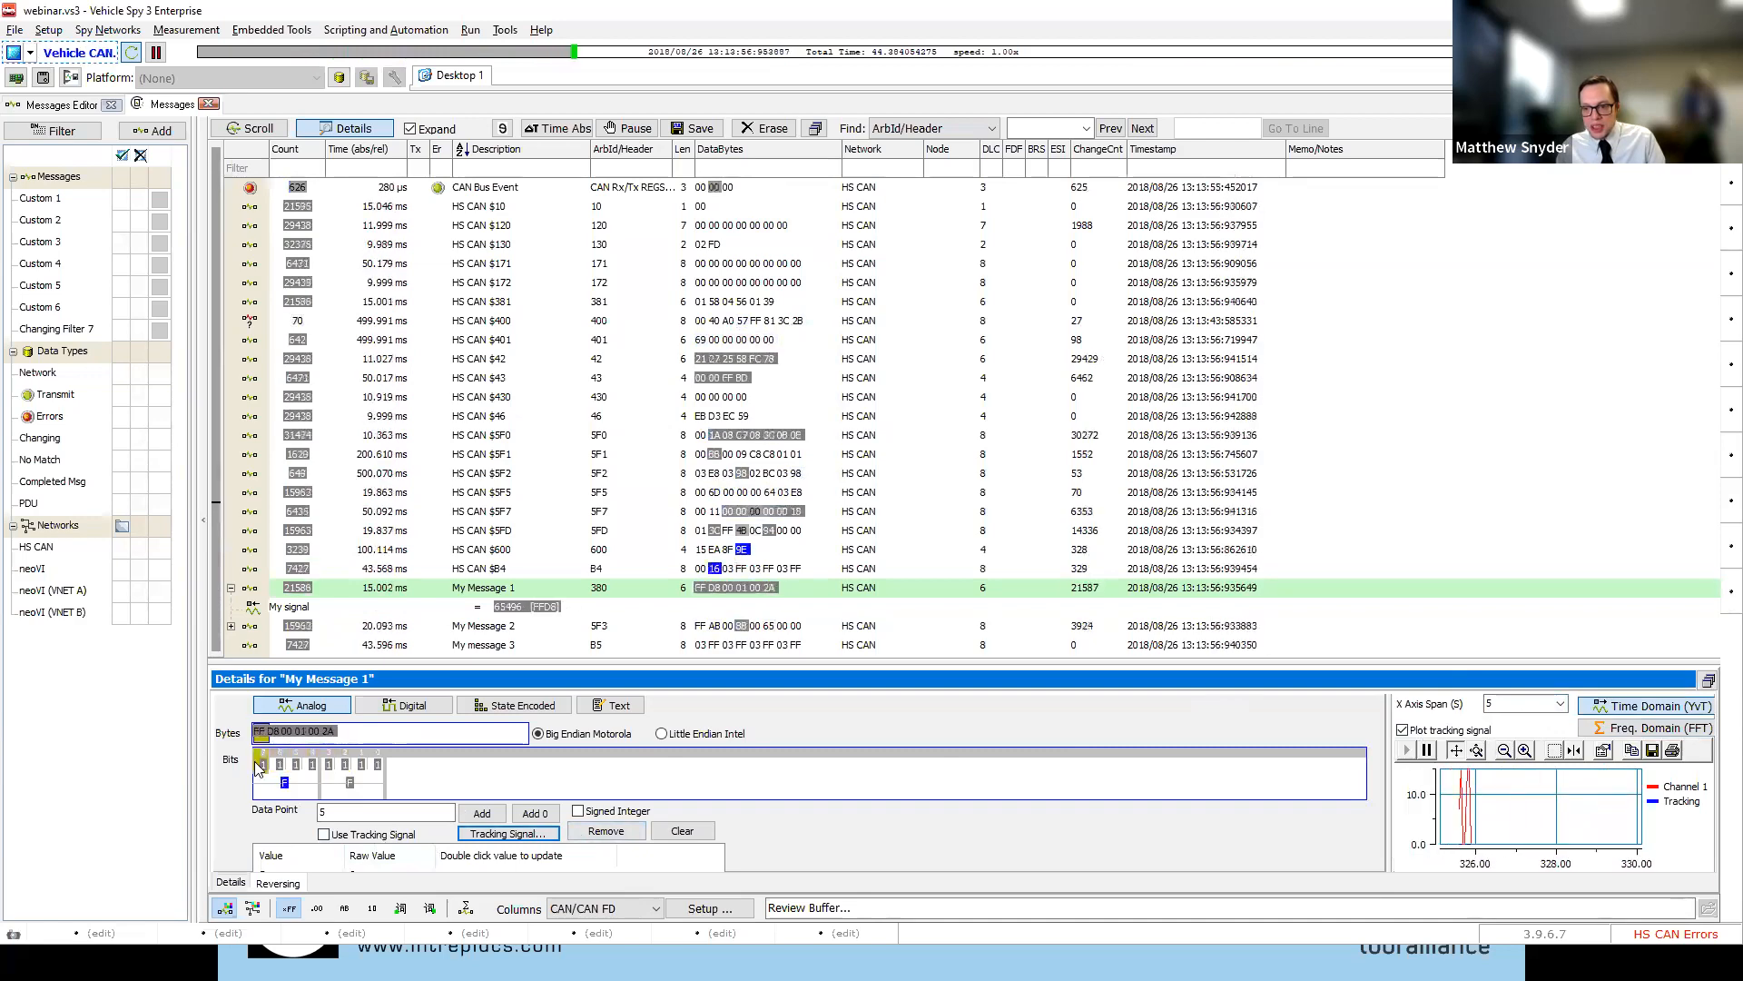
drag(274, 767, 334, 768)
click(375, 767)
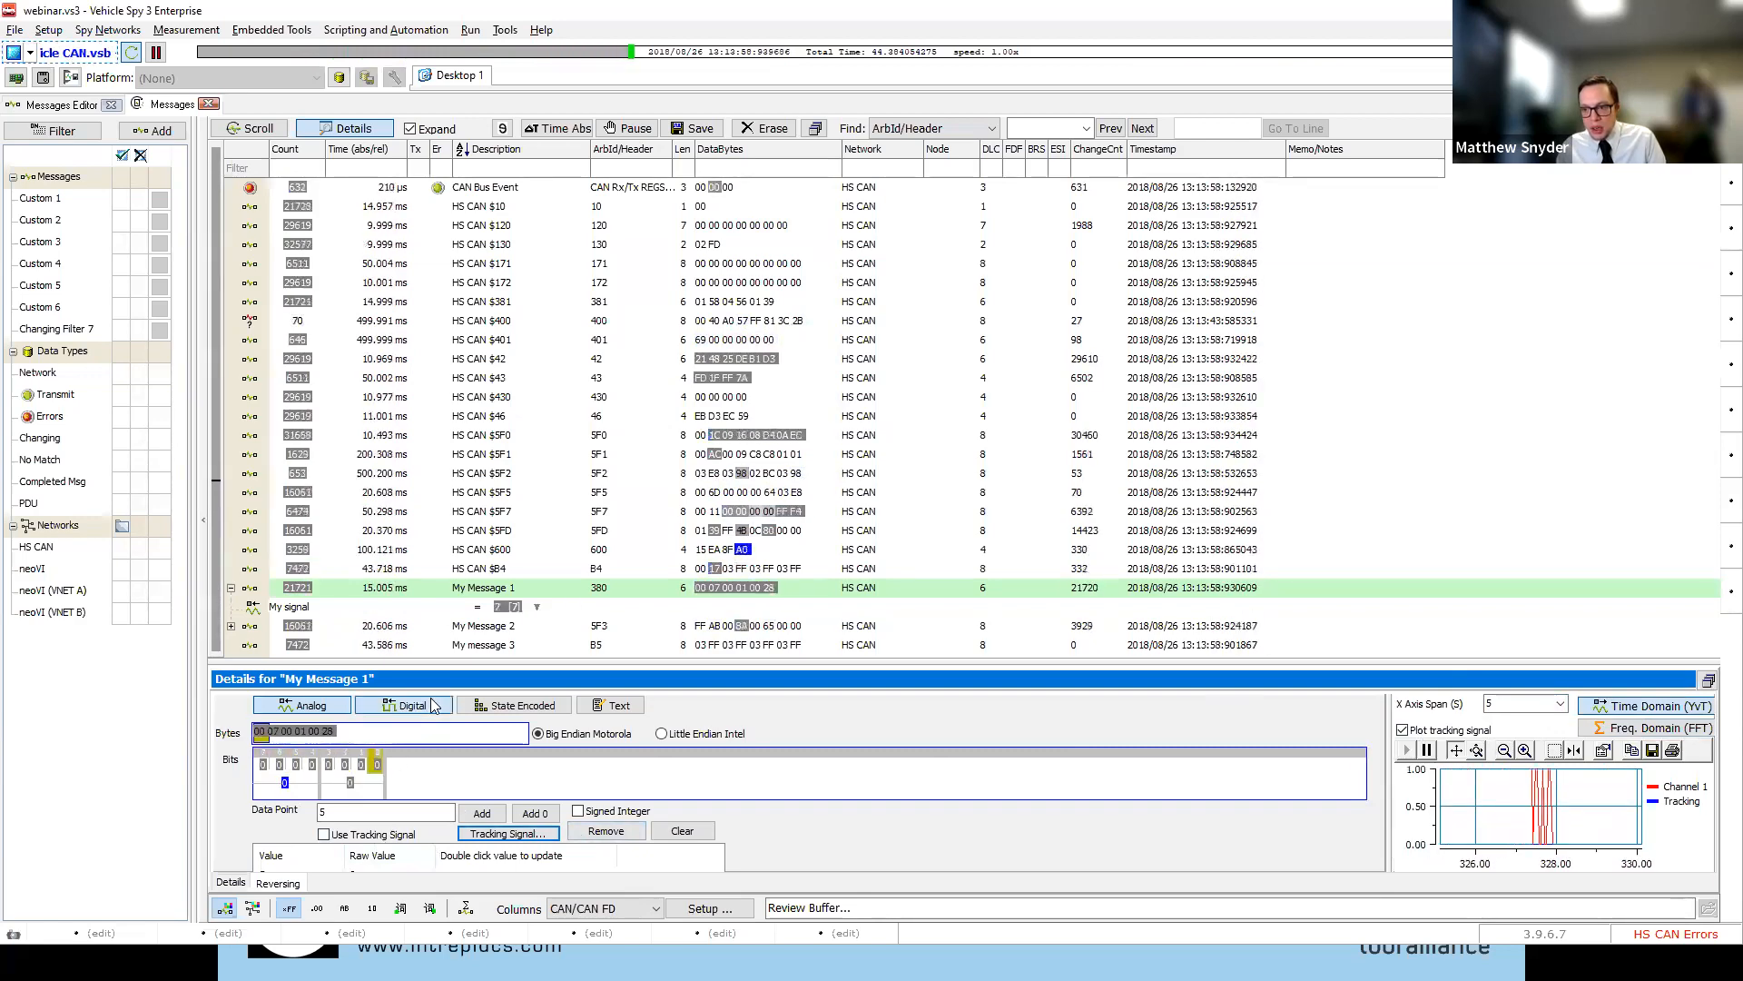
Plot the third bit of My Message 1's first byte as a digital signal, and return to analog analysis in an enlarged details pane
click(416, 706)
click(294, 764)
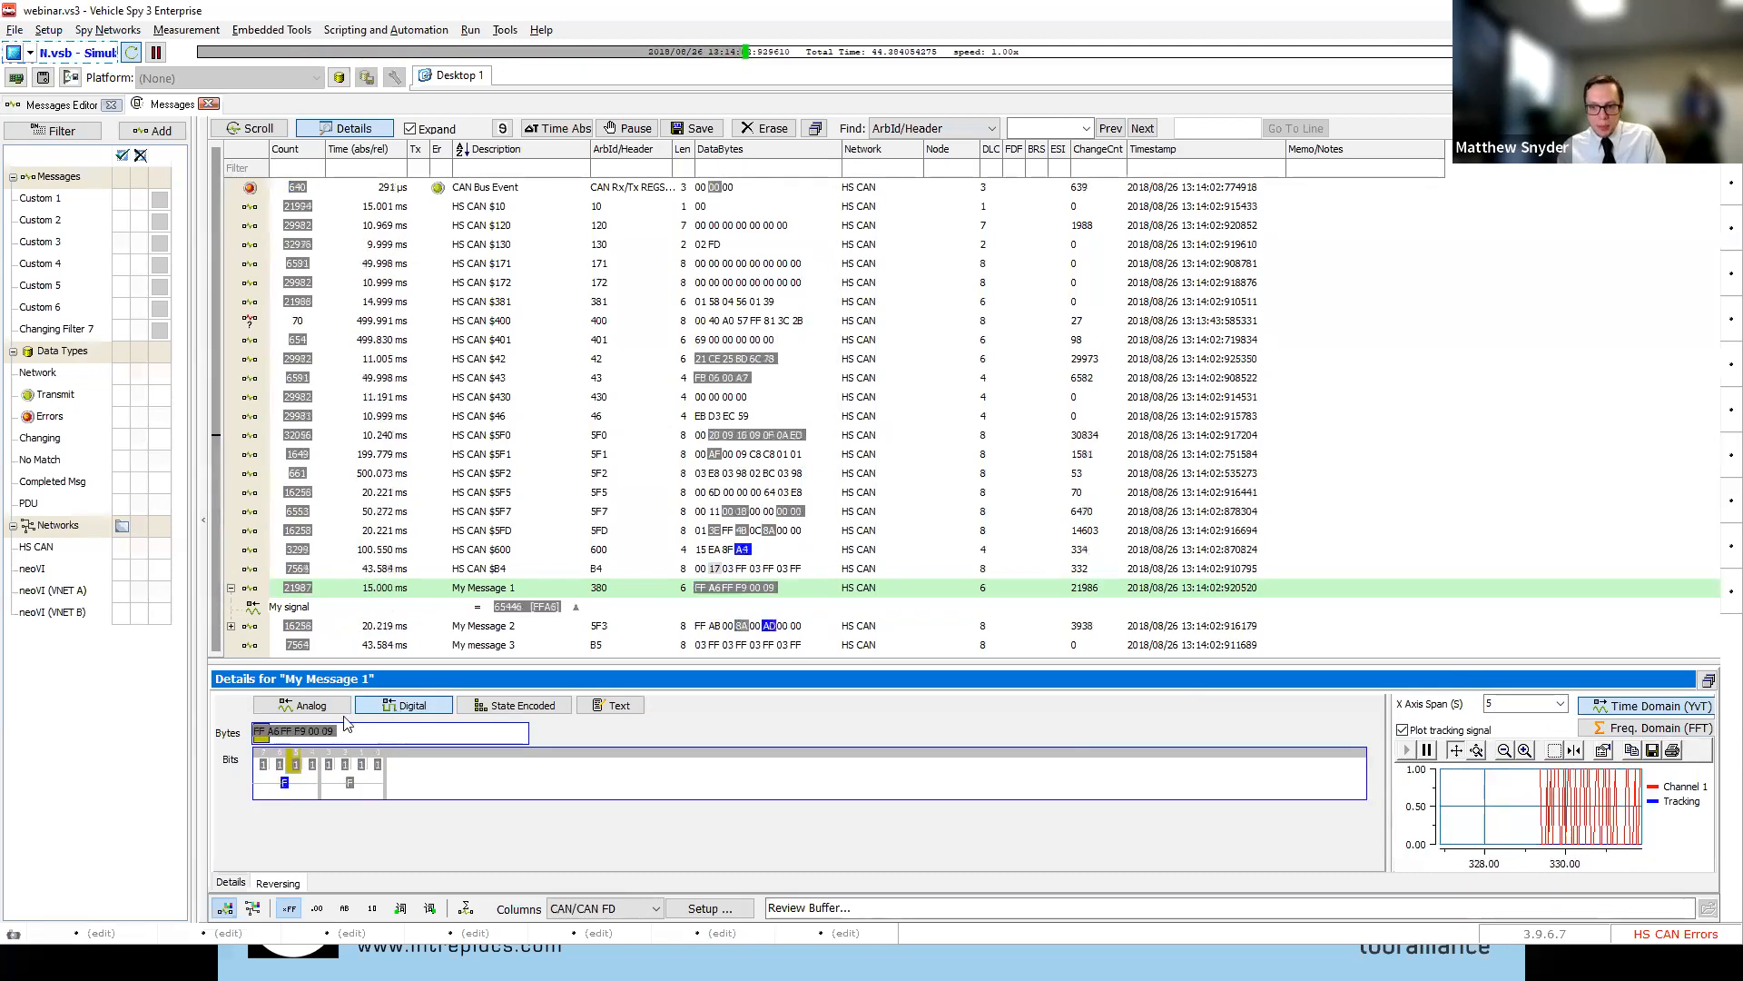
click(311, 708)
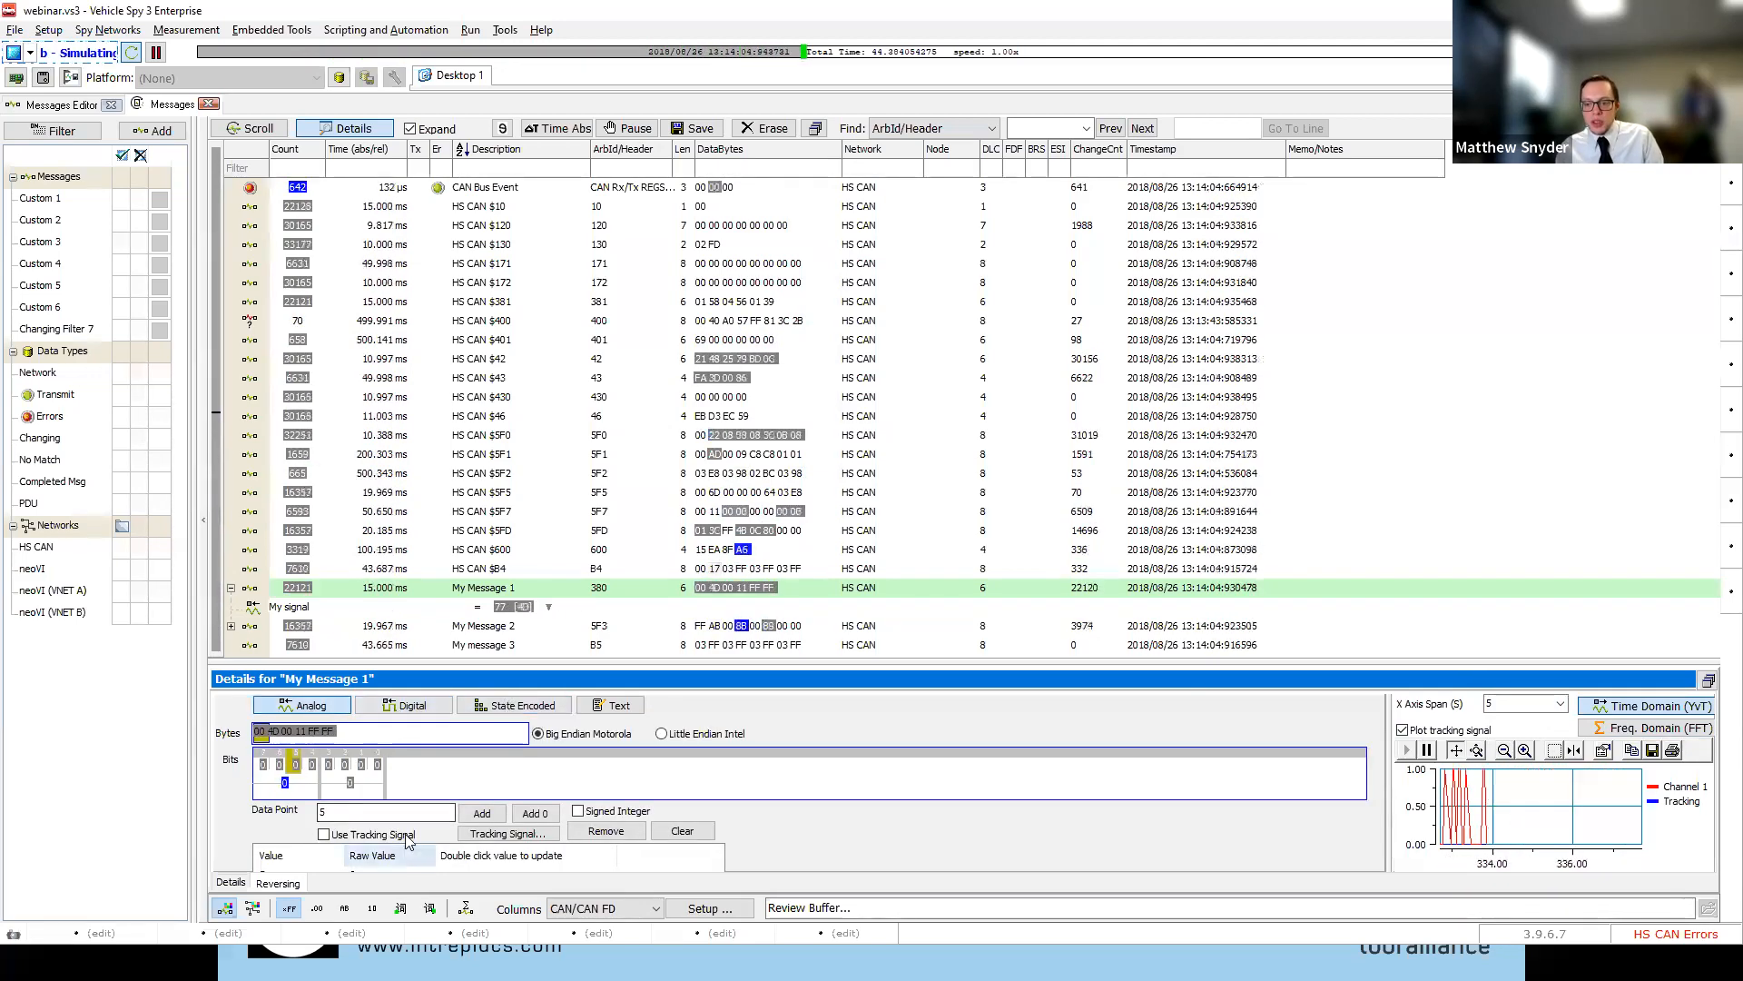
drag(431, 661, 421, 463)
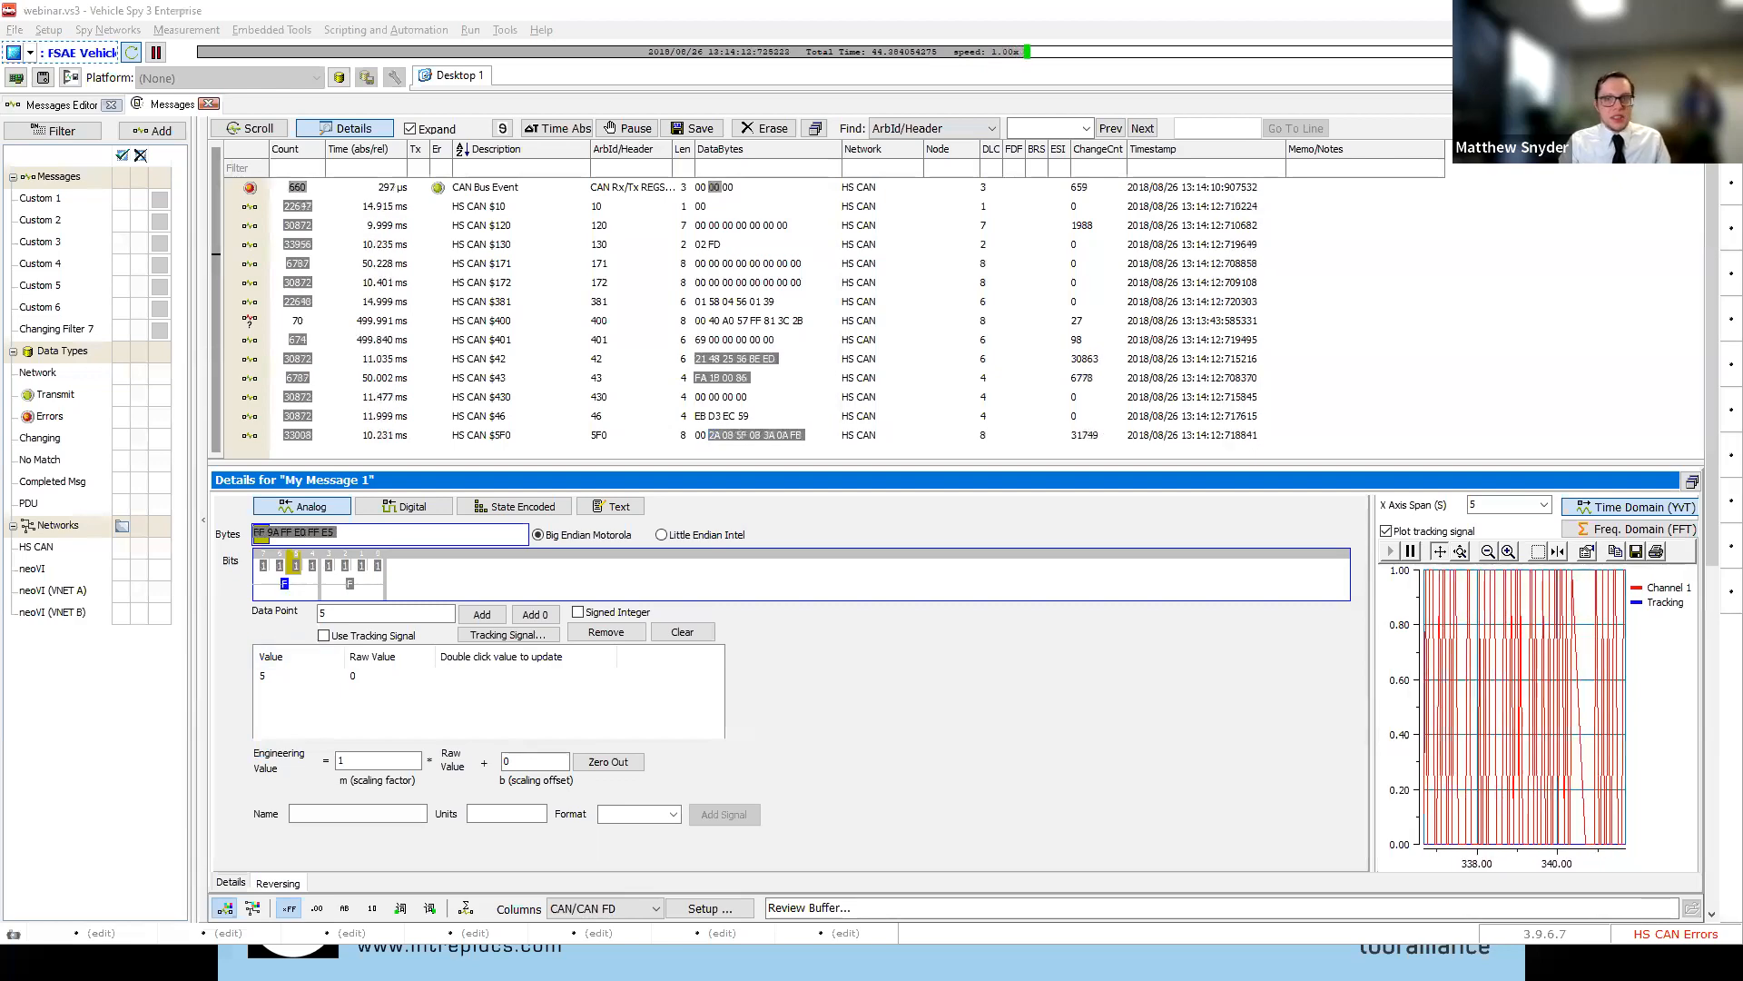
Search the Vehicle Spy help for "reverse" and select the Reverse Engineering topic
key(F1)
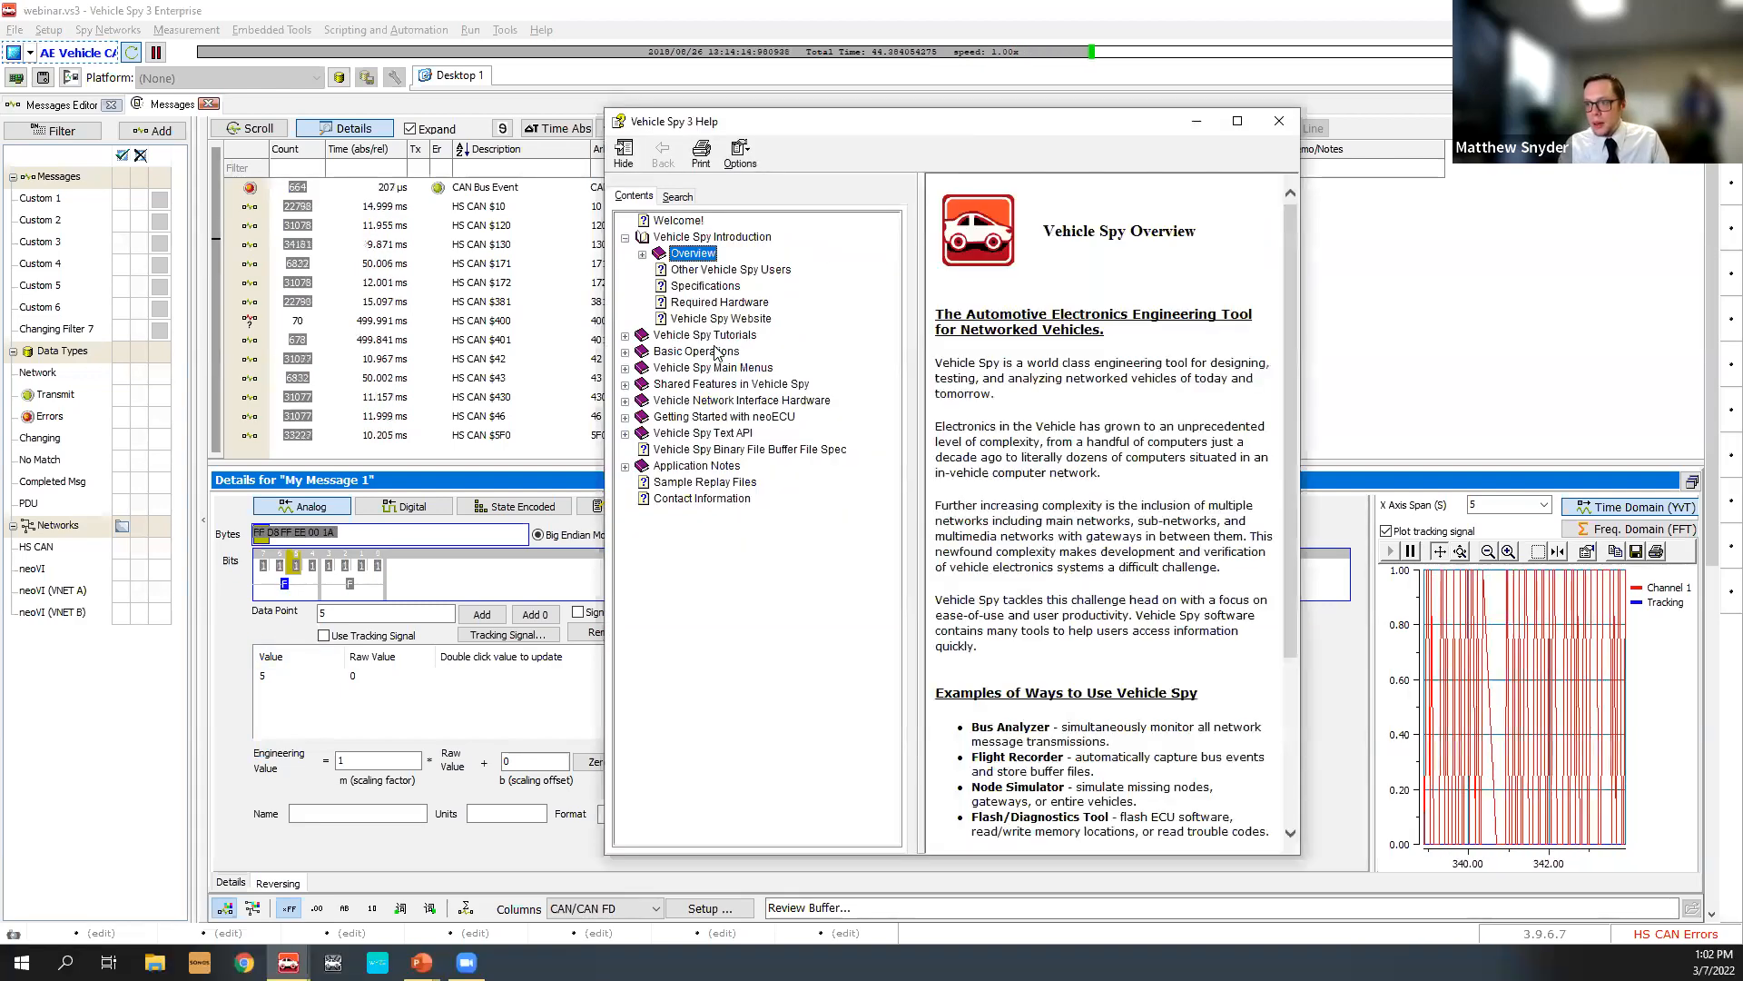
click(1279, 121)
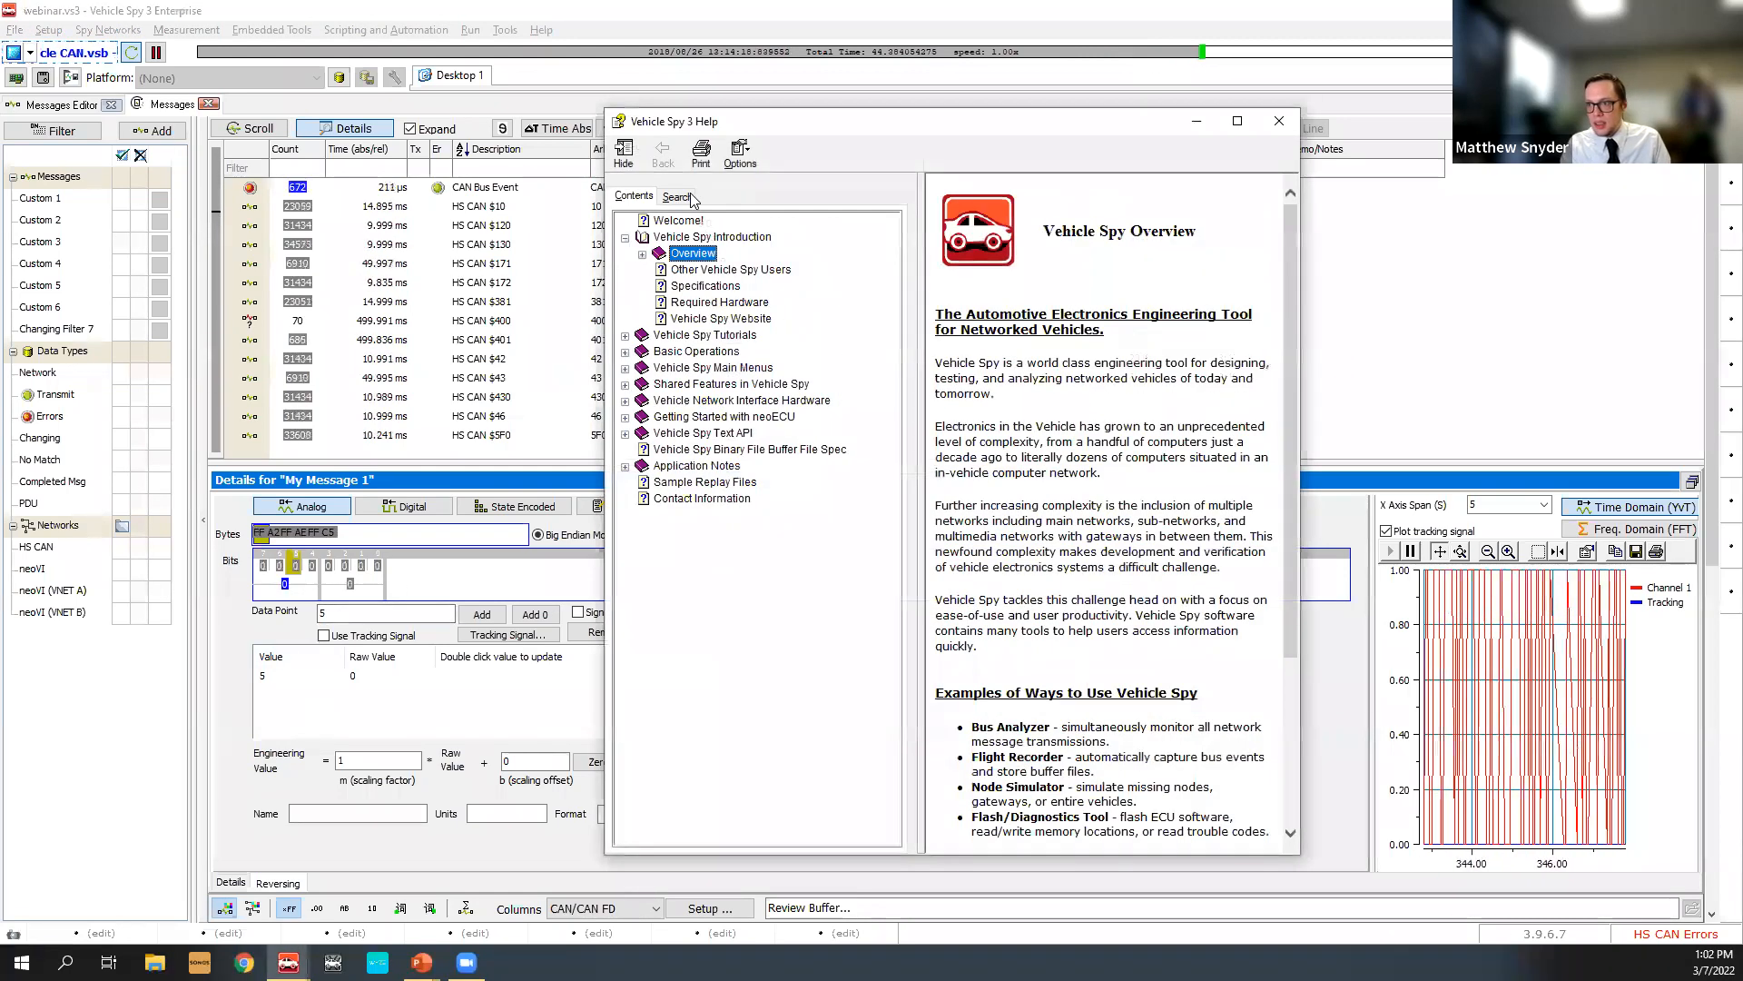
click(679, 195)
text(revew)
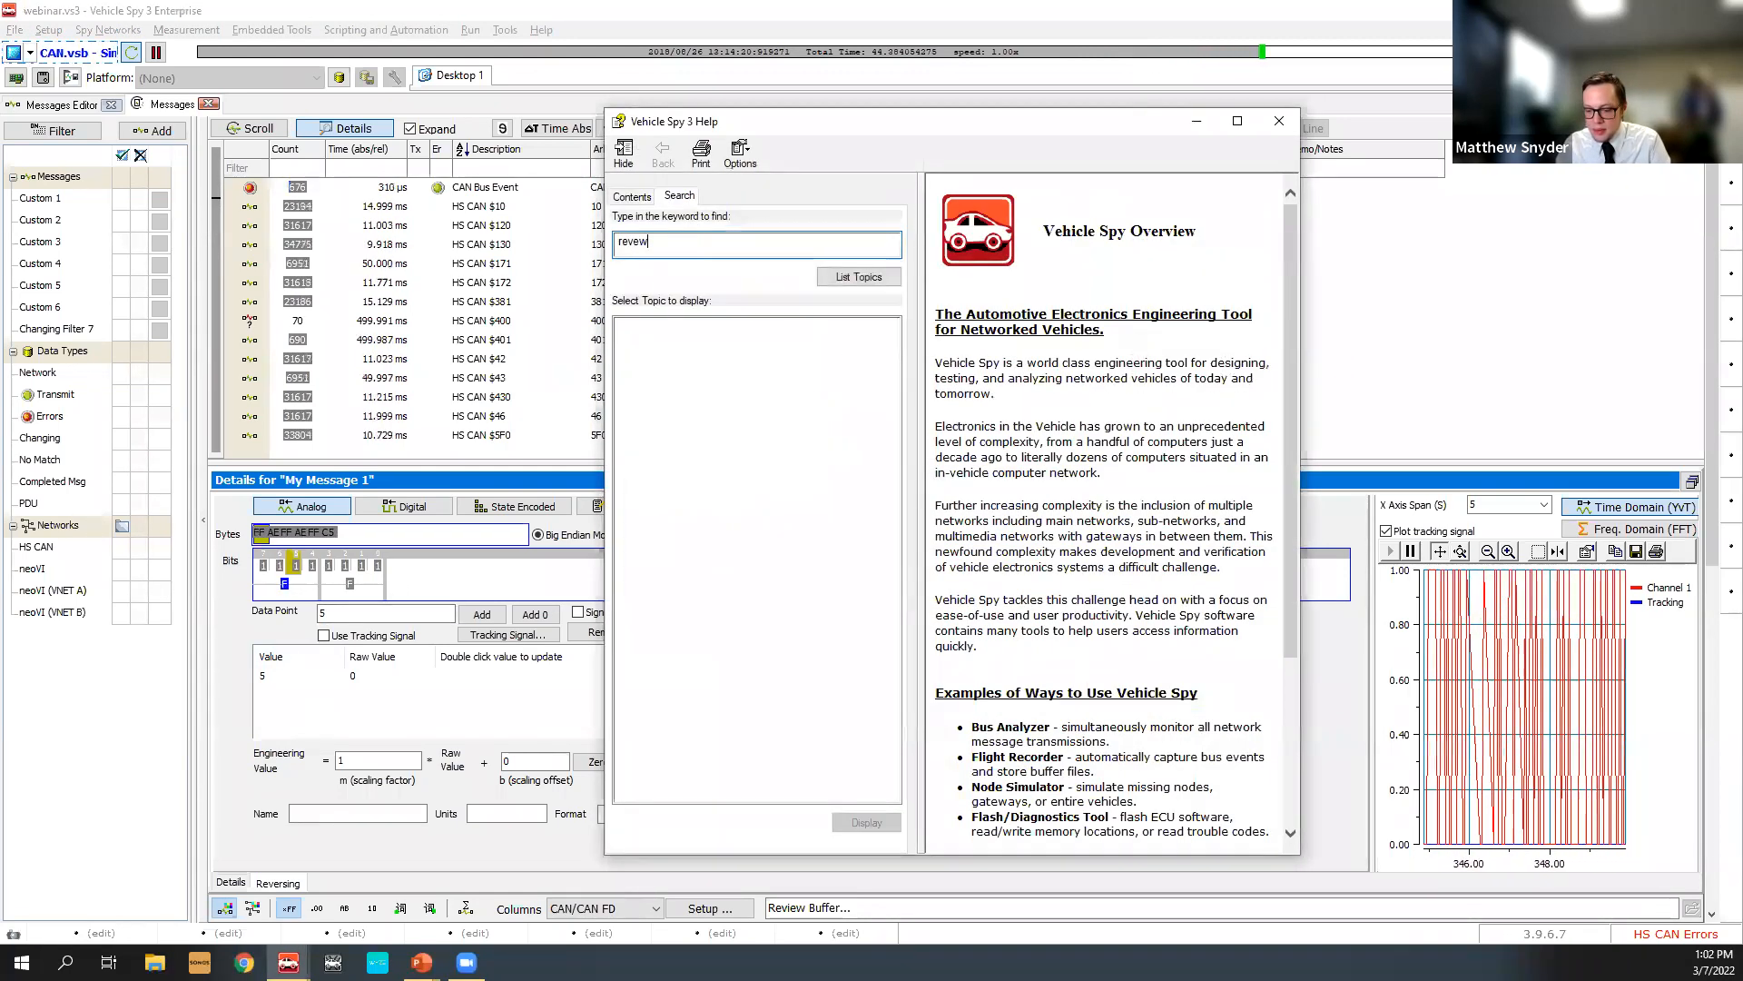
key(BackSpace)
text(rse)
key(Return)
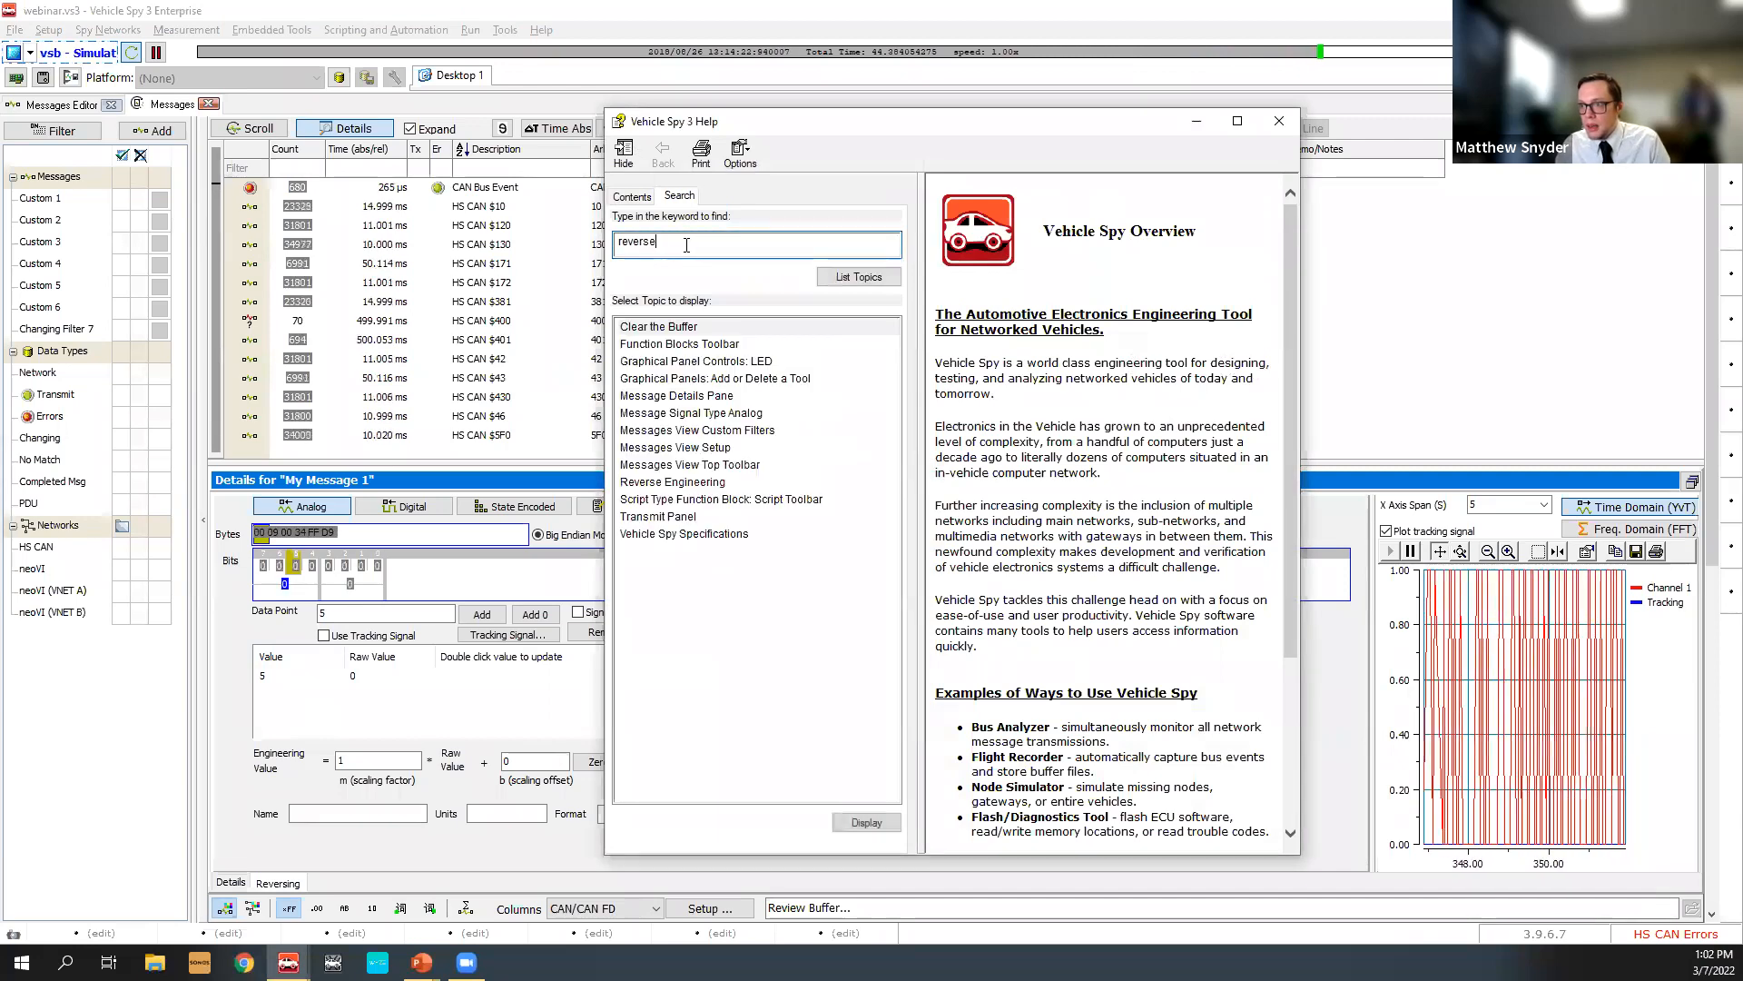
click(690, 482)
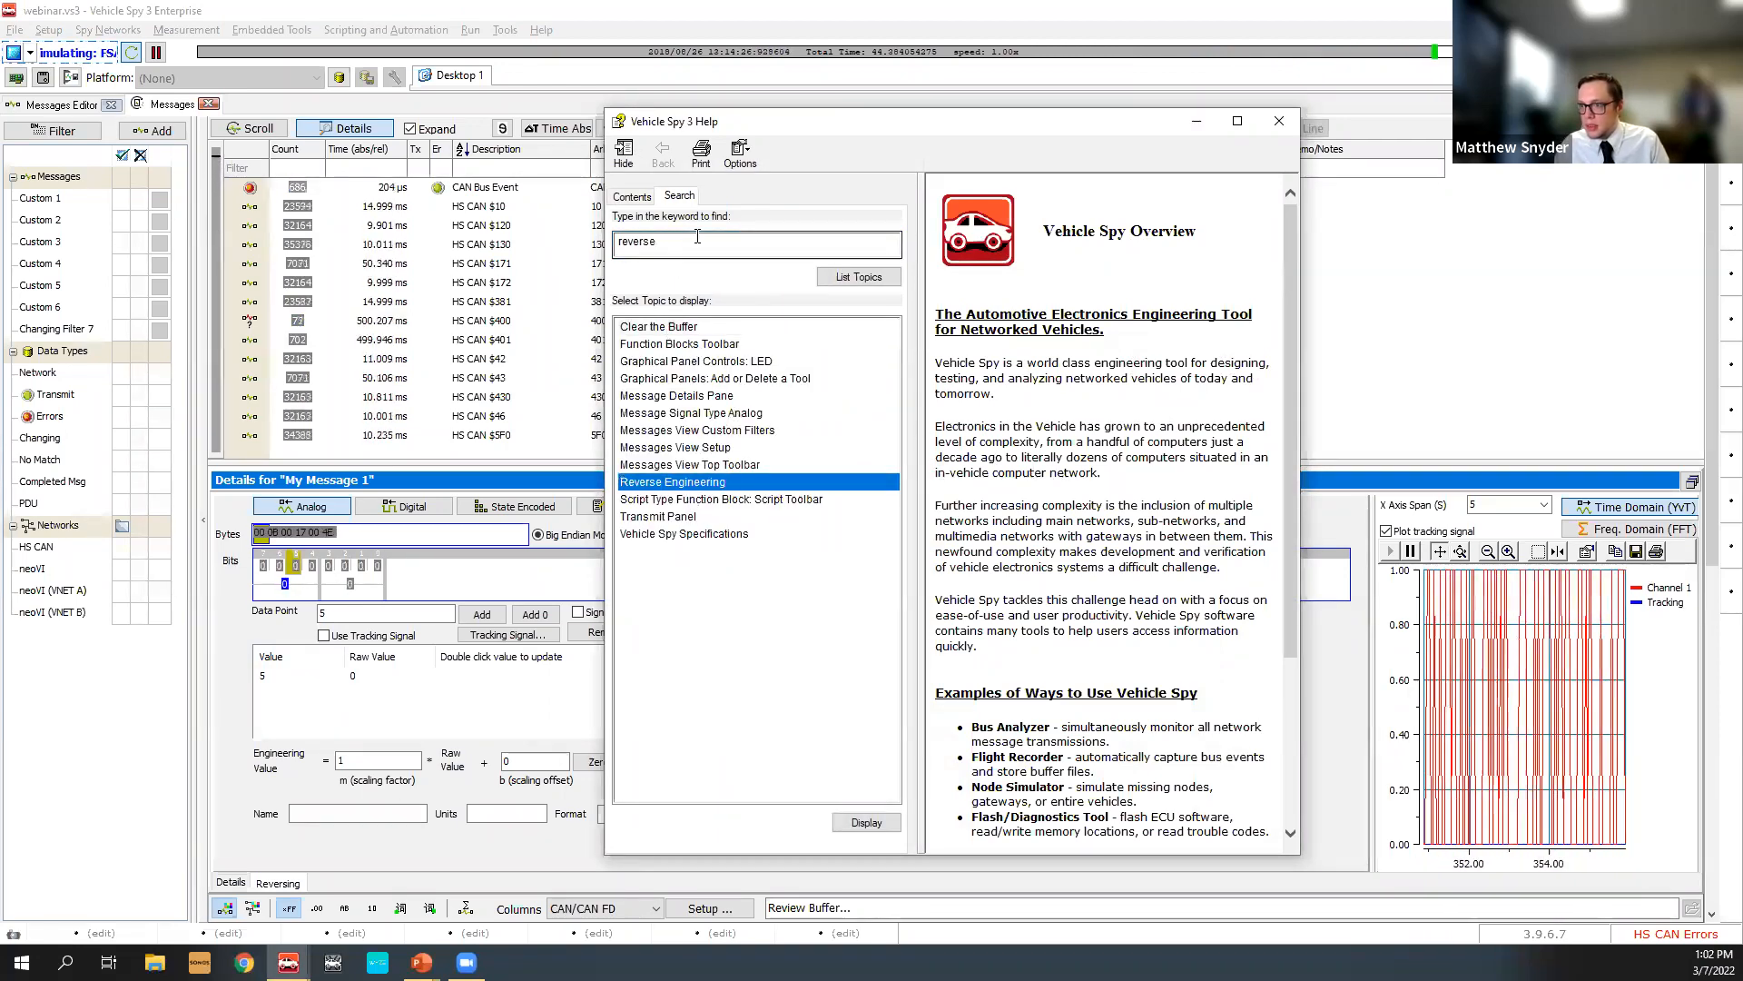
Search the help for "details", and view the context help page for Messages View before closing the help
drag(698, 241, 533, 252)
text(details)
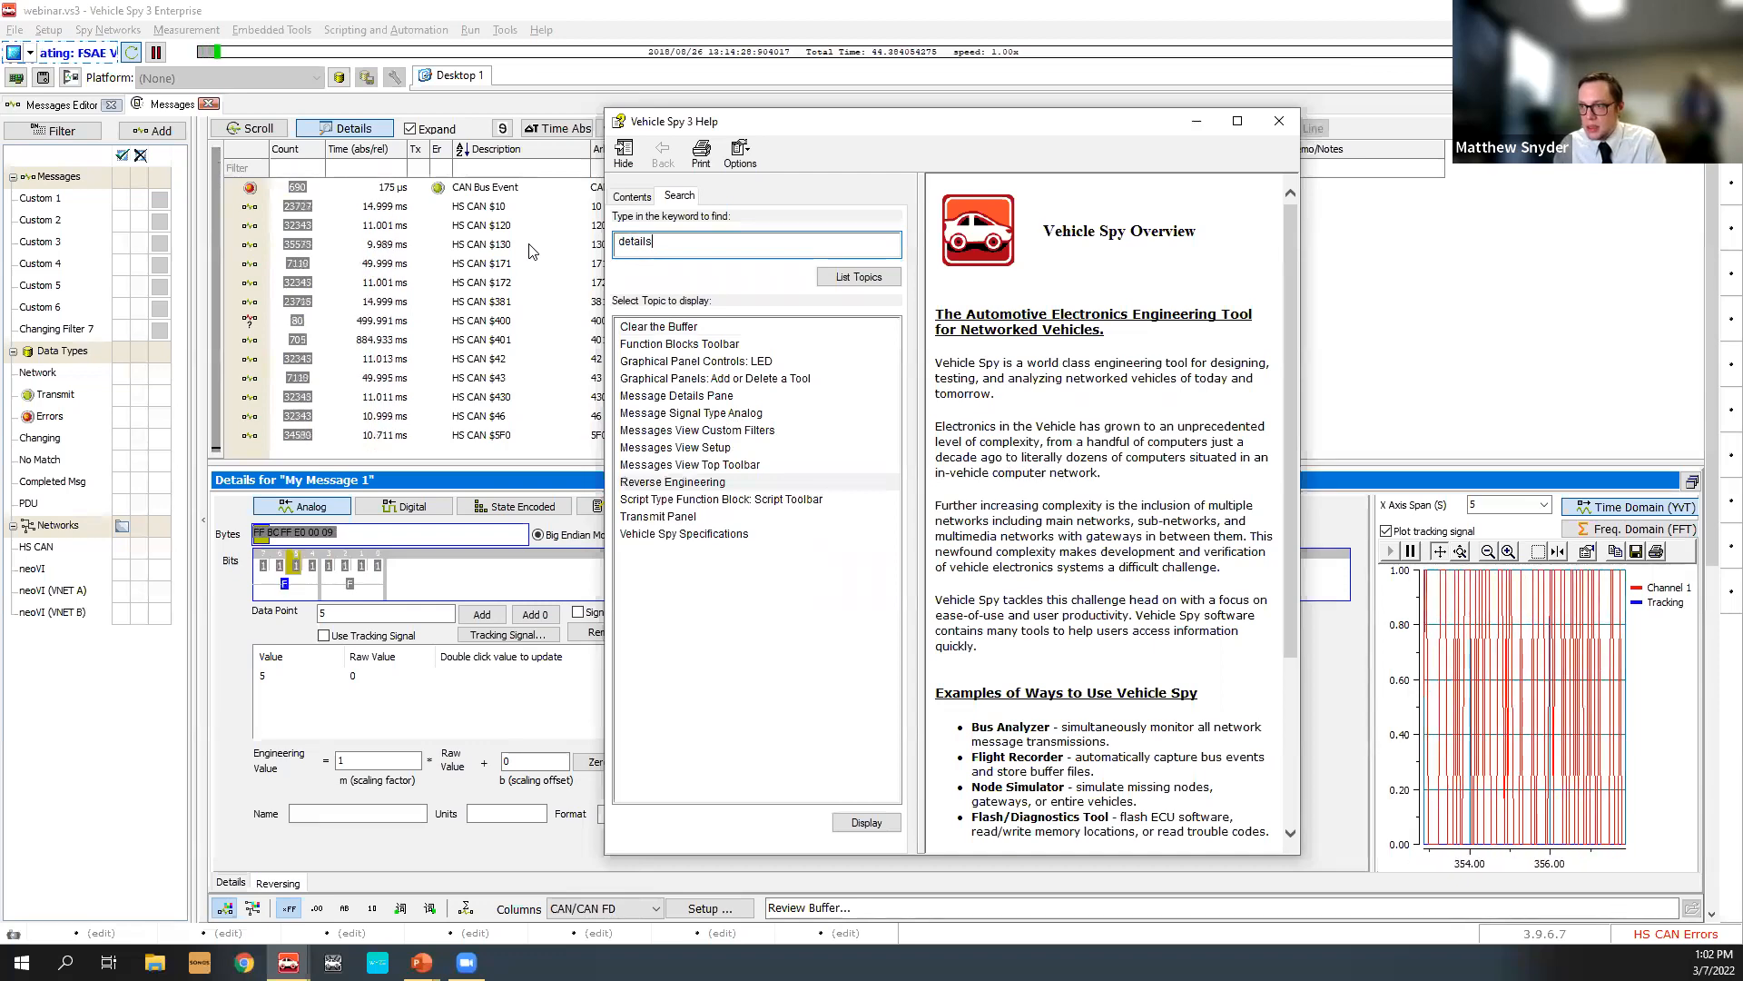
key(Return)
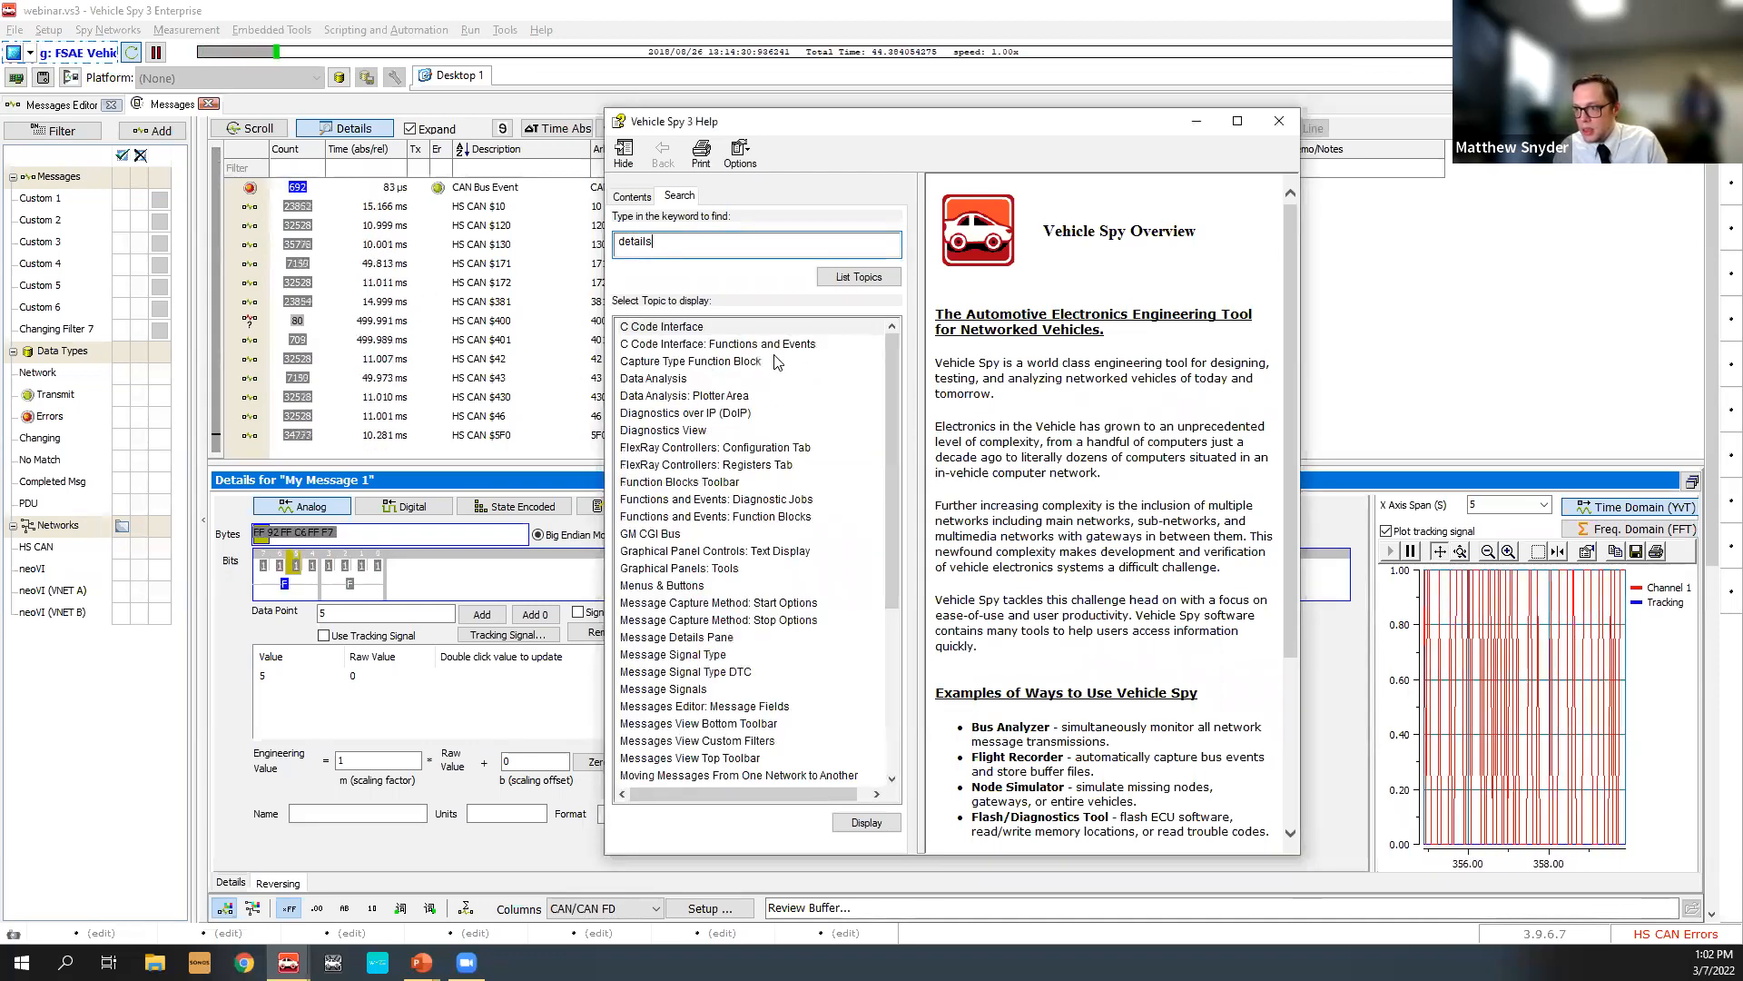
click(1279, 121)
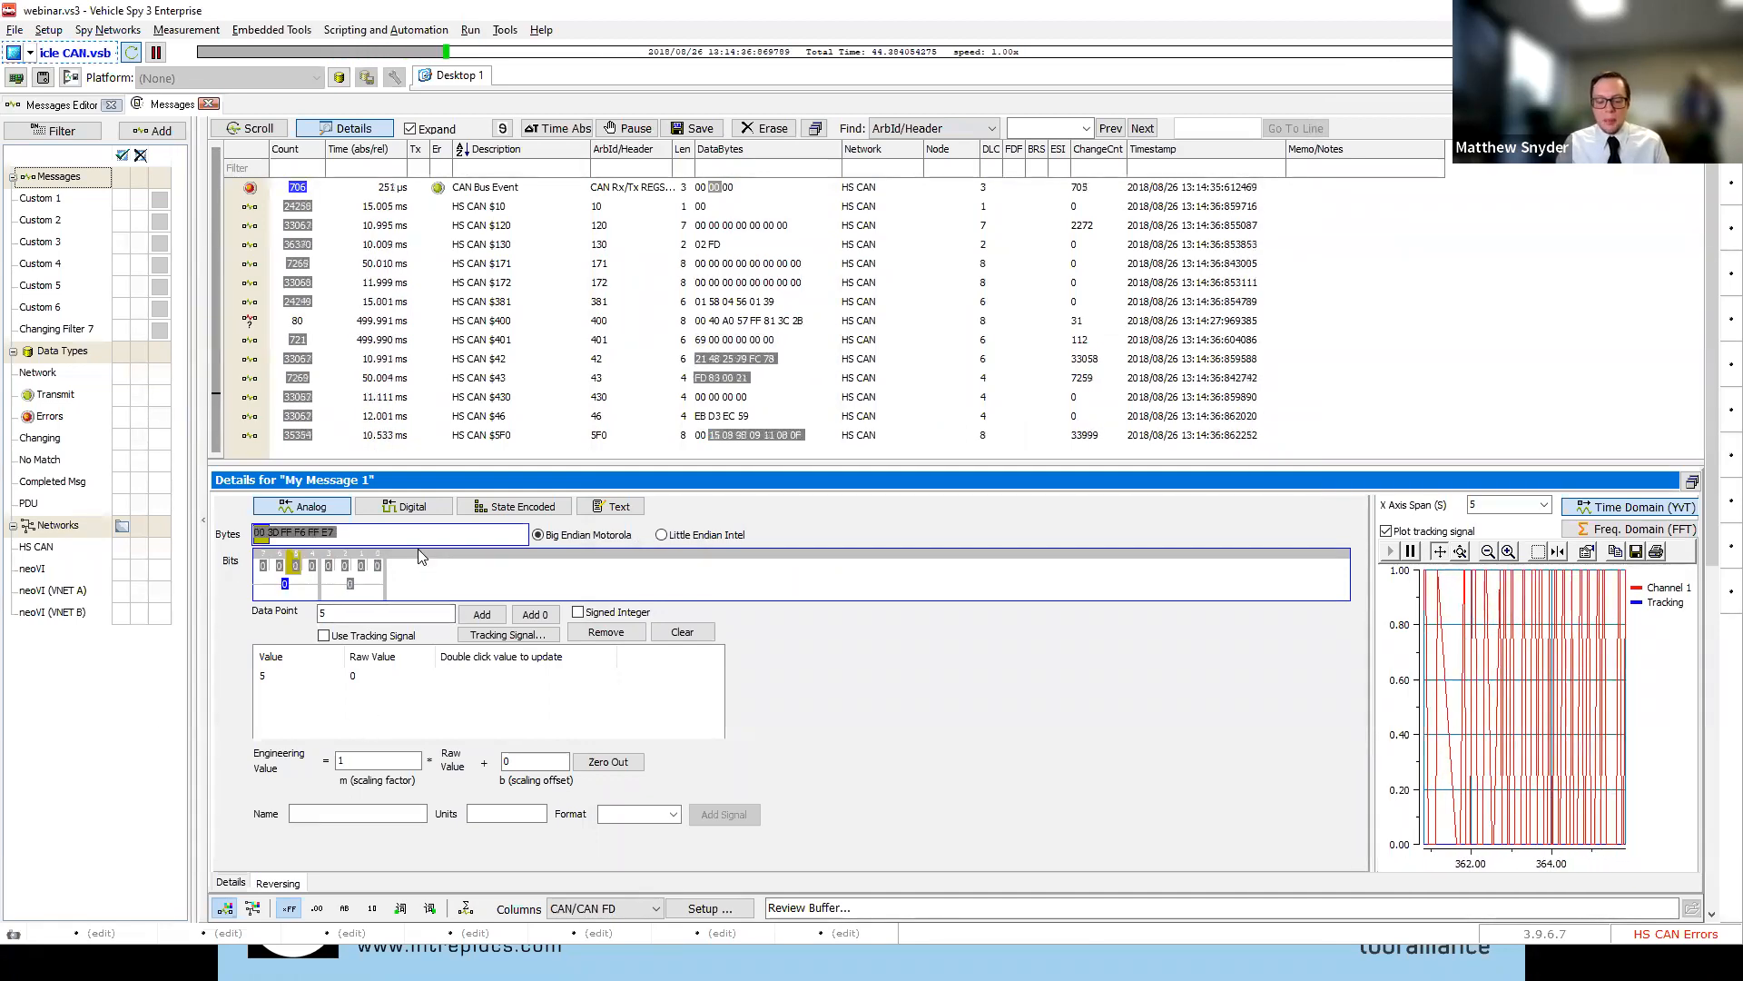
key(F1)
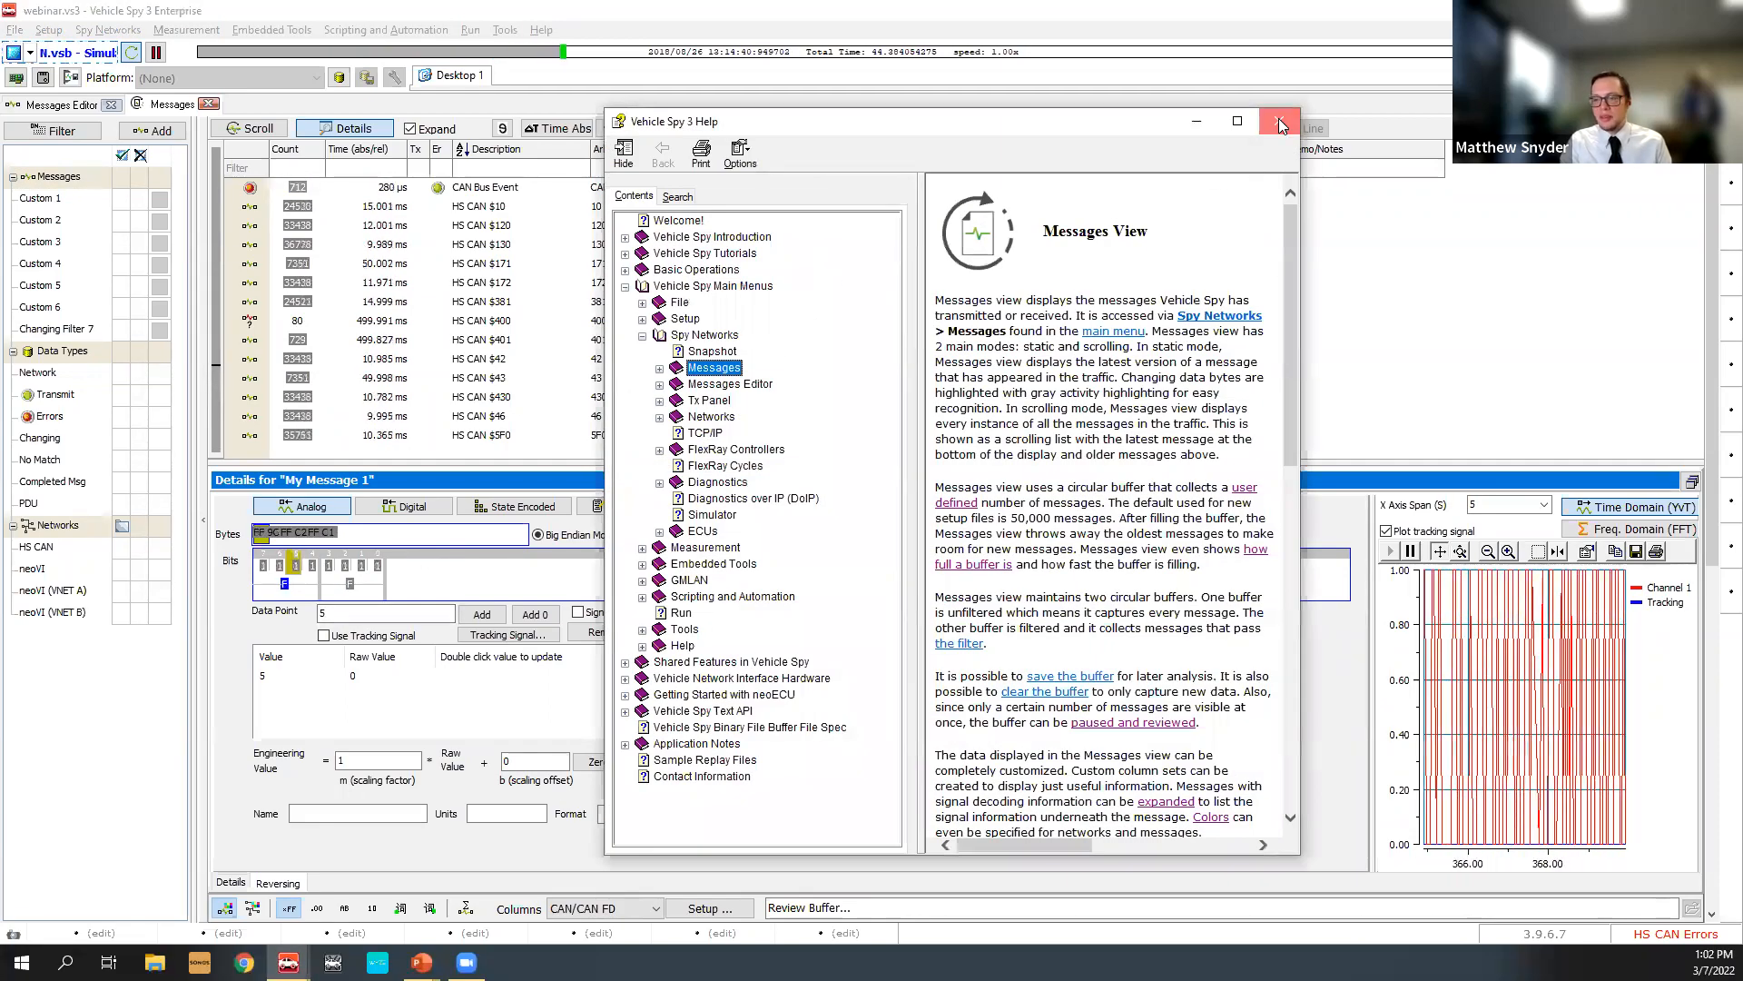
click(1279, 121)
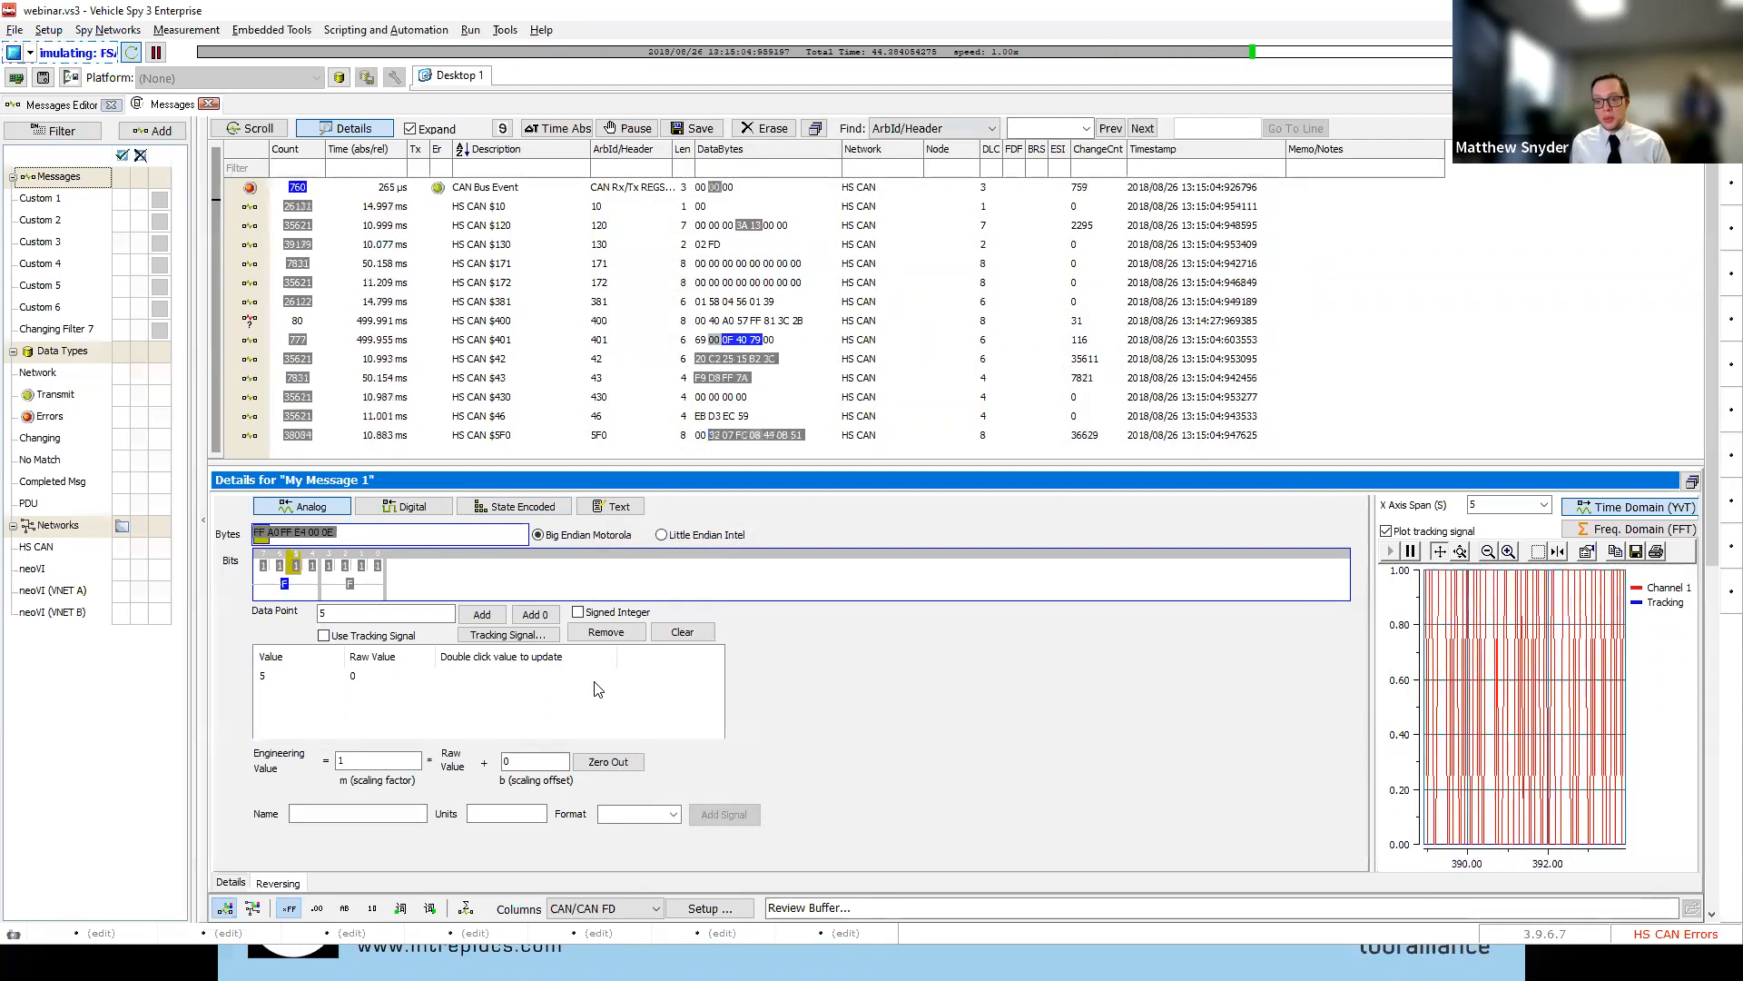
Select the second and third bits of My Message 1's first byte, and view the format choices for the new signal
drag(294, 564, 277, 569)
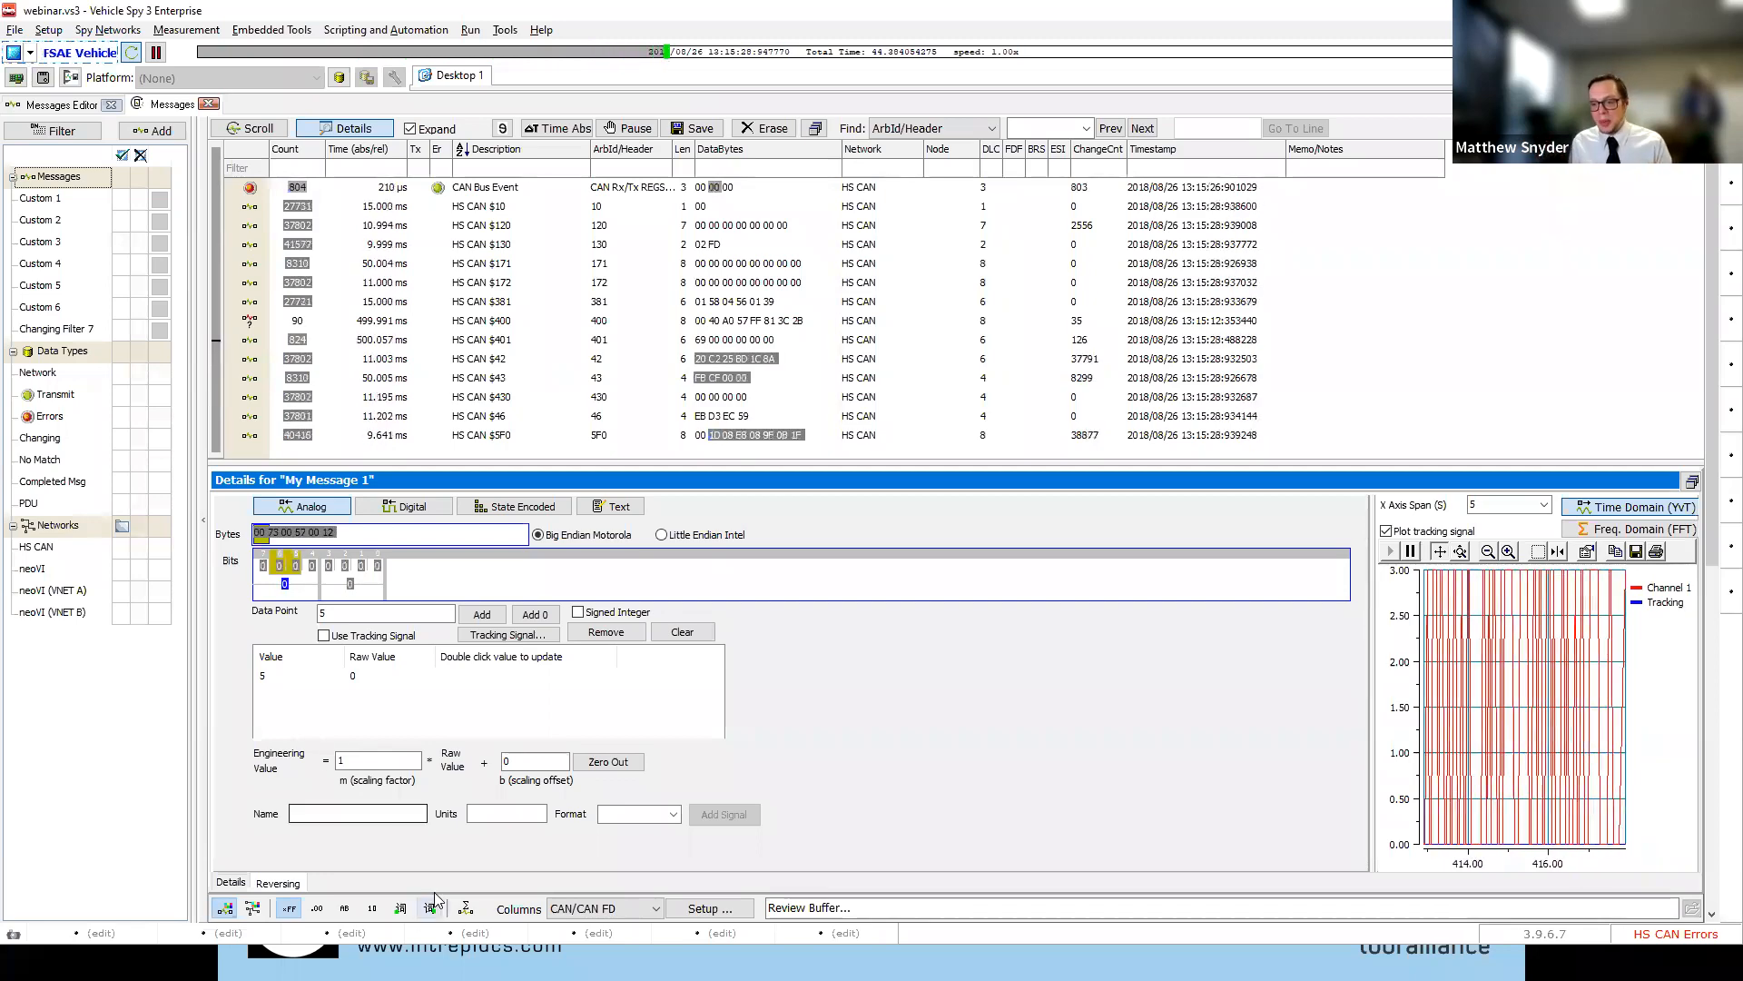
click(673, 815)
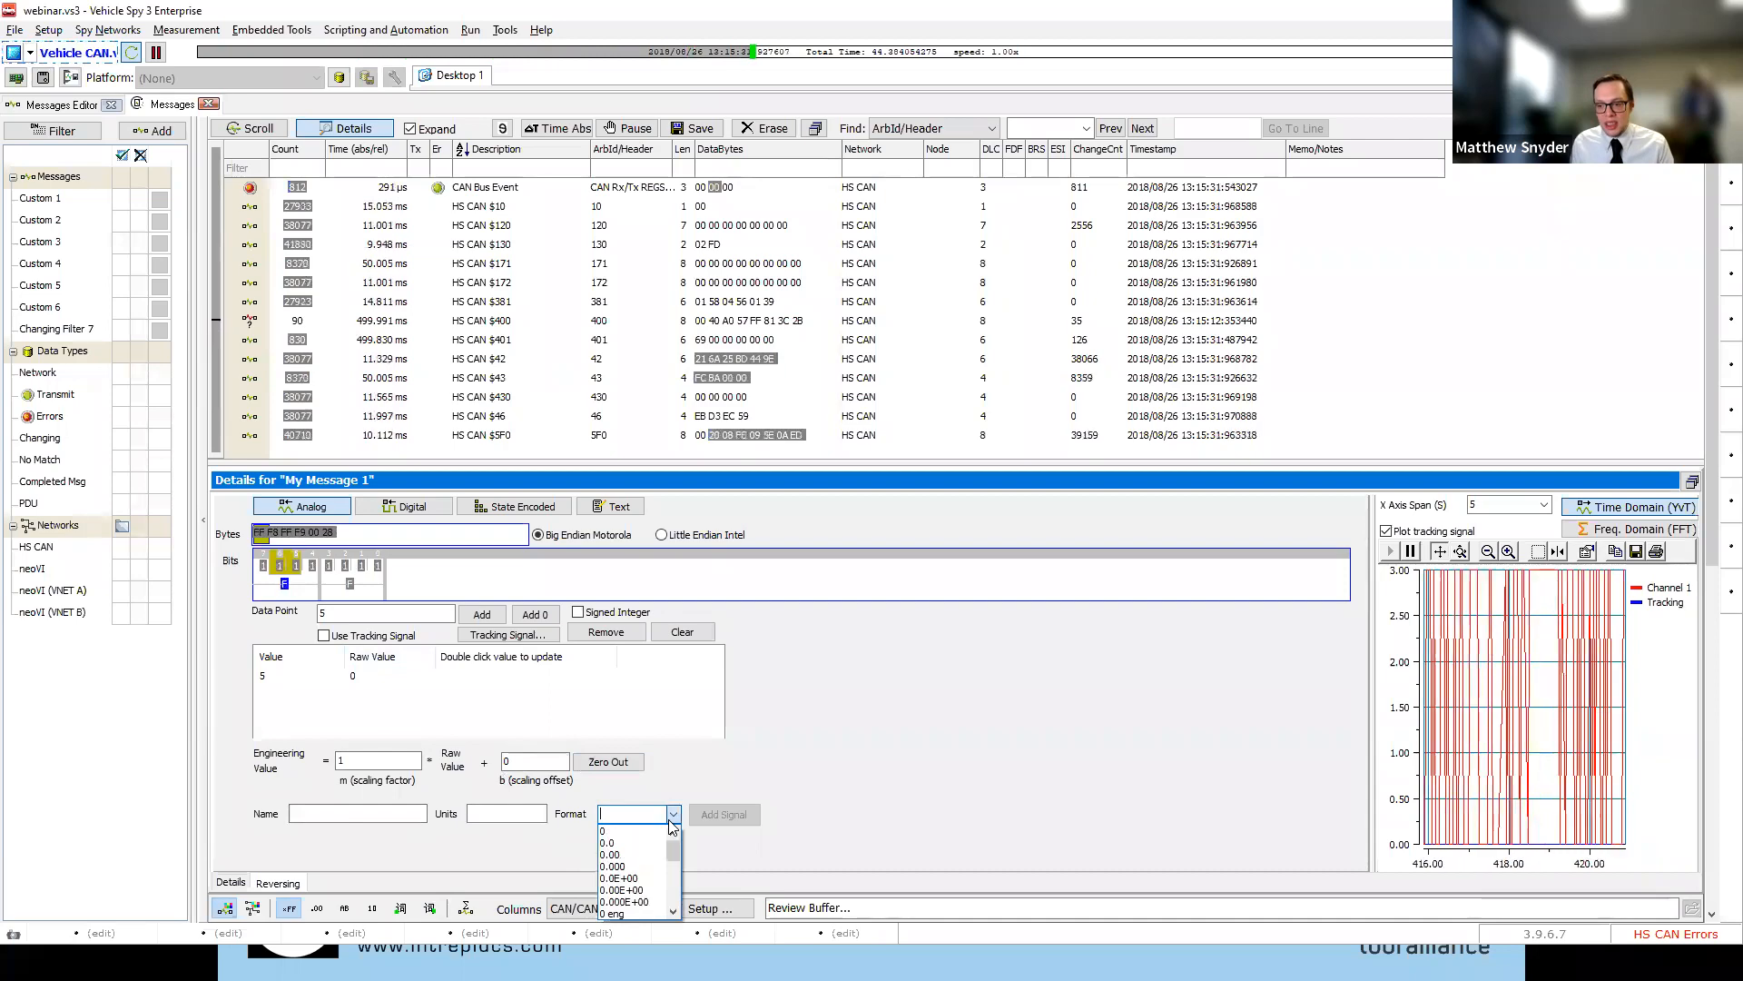
click(708, 762)
Enter mph as the new signal's units, and clear the units again
click(497, 813)
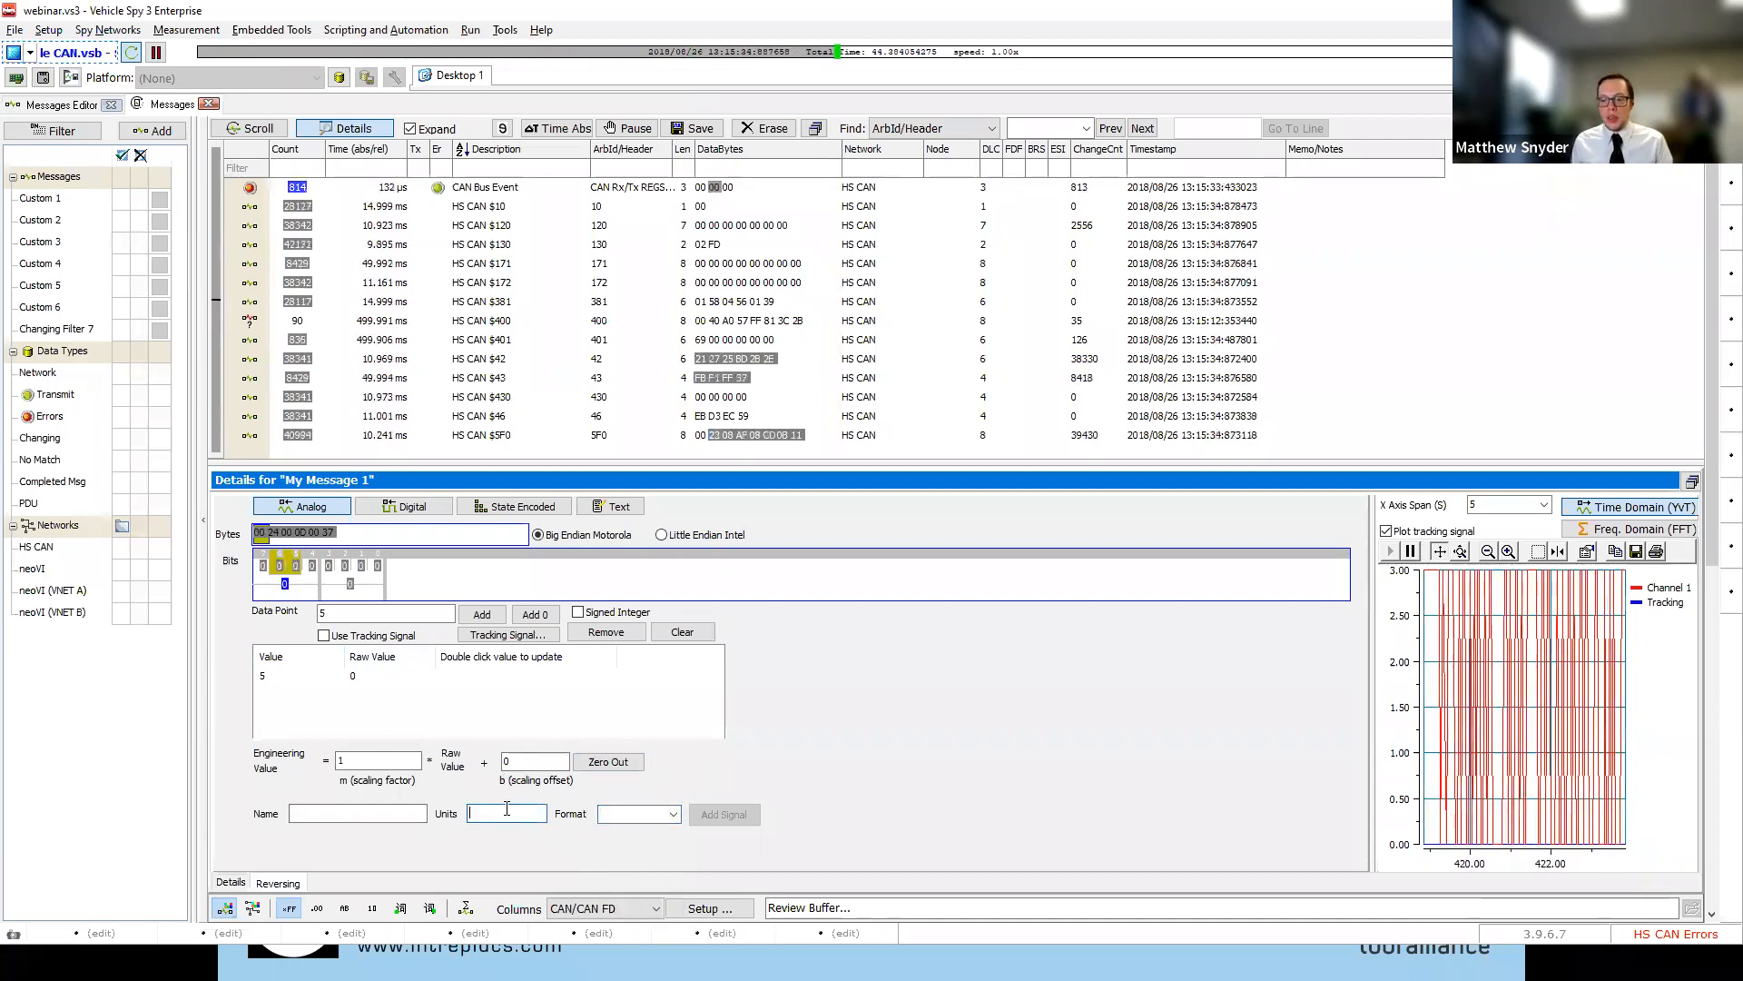
text(mp)
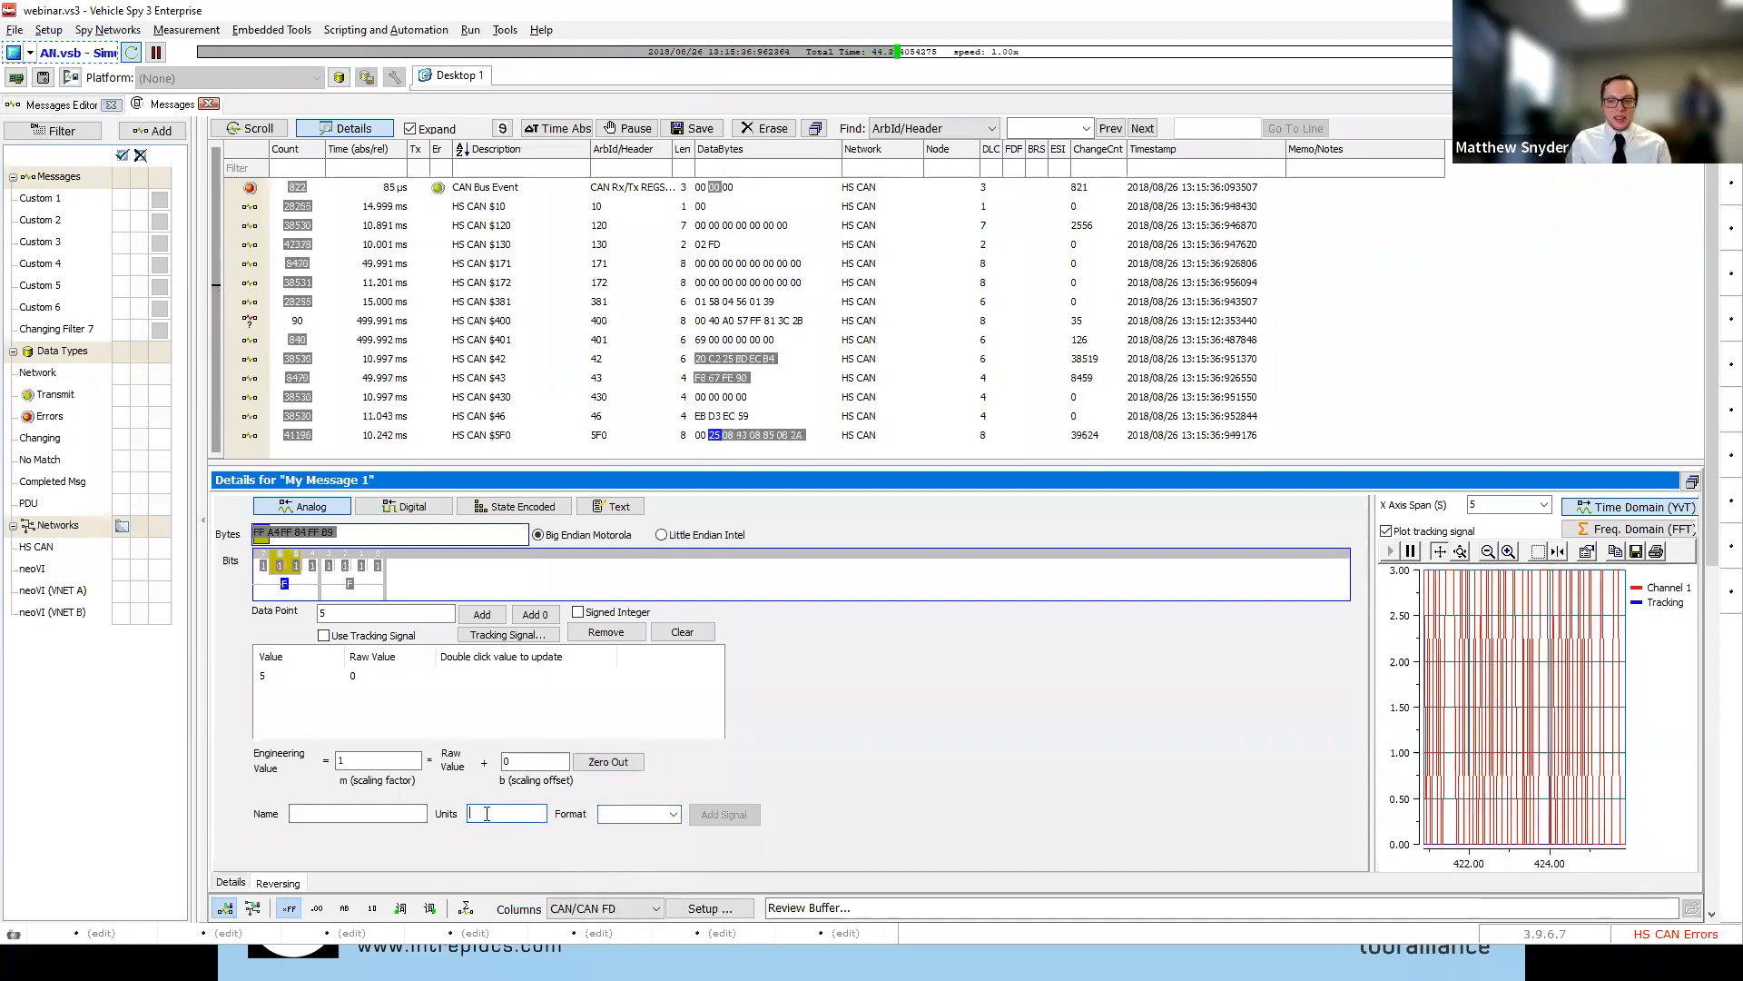
text(h)
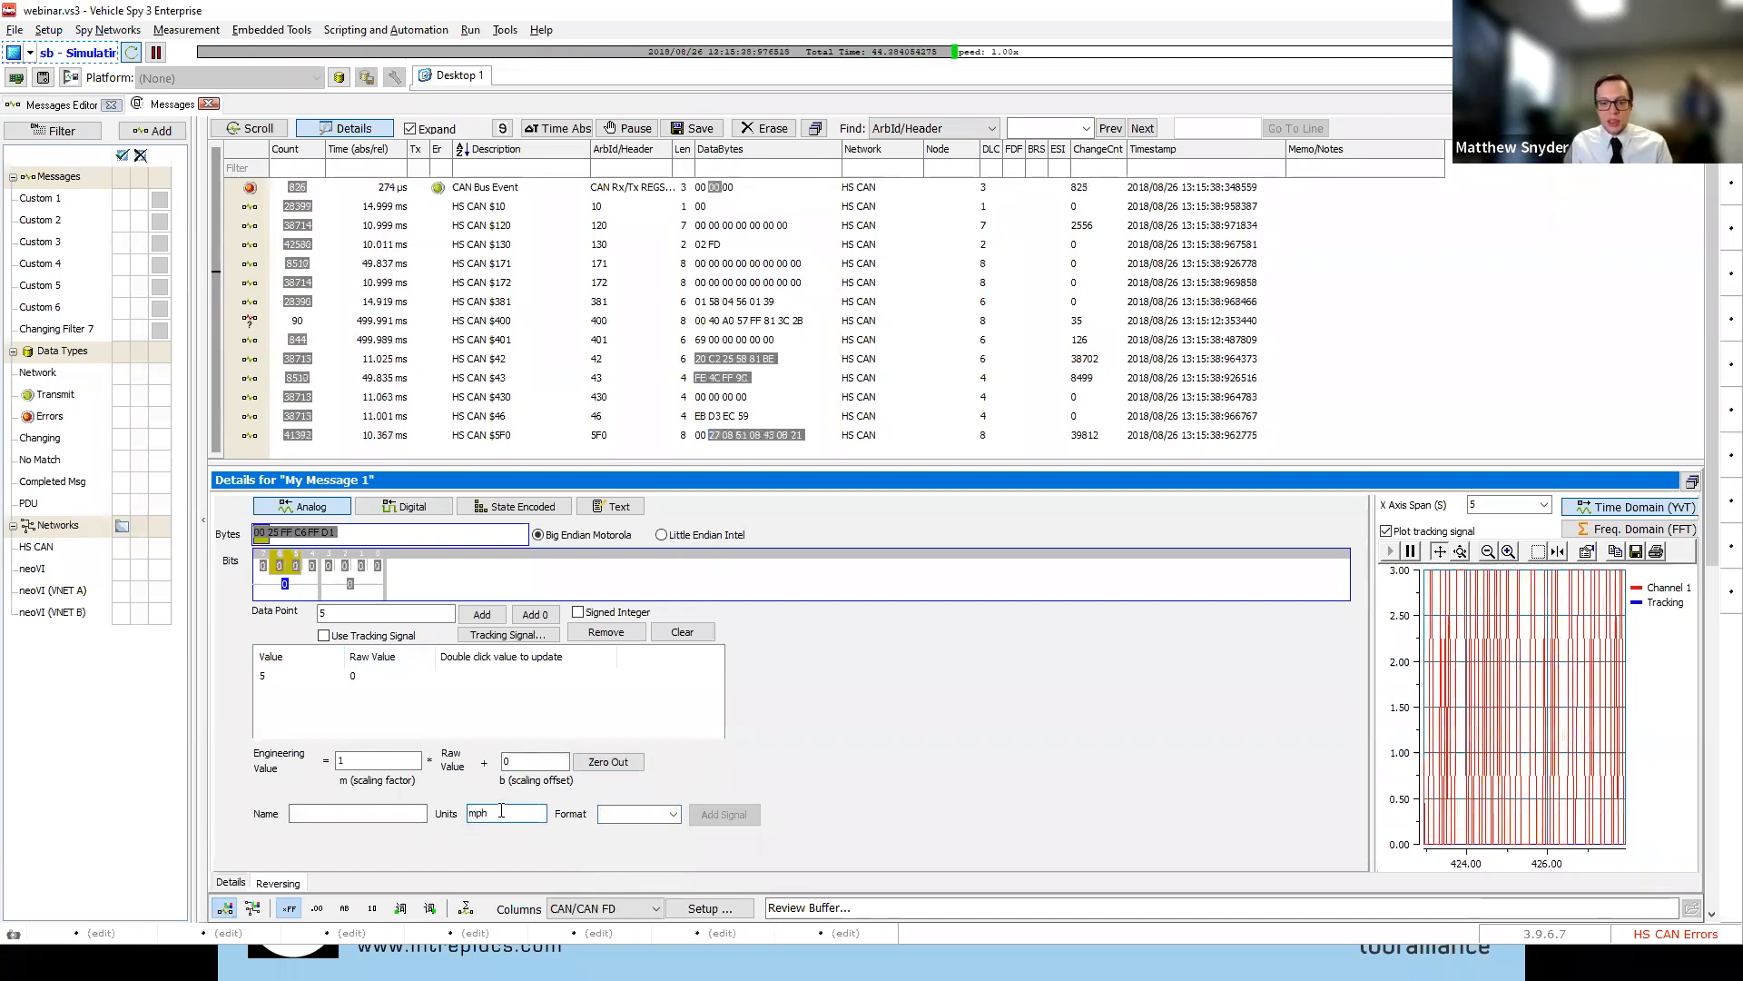
drag(500, 814, 390, 816)
key(BackSpace)
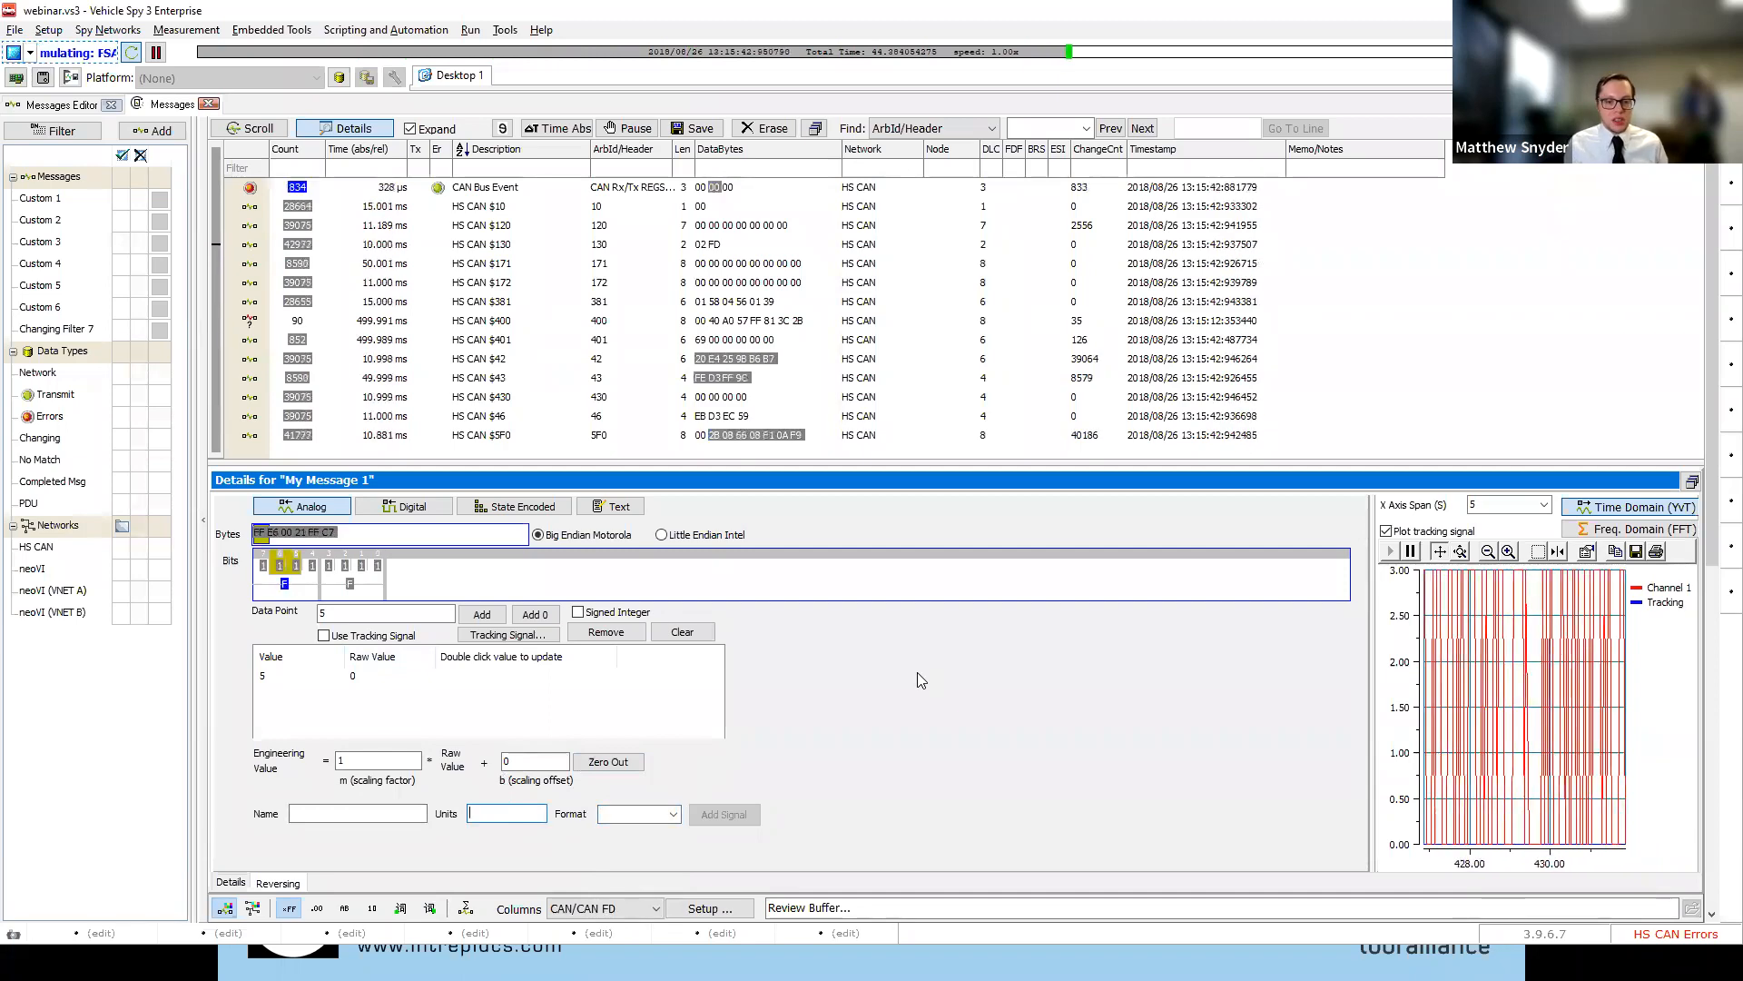
Switch to the presentation and advance from the Details Pane slide to the Questions slide
click(355, 130)
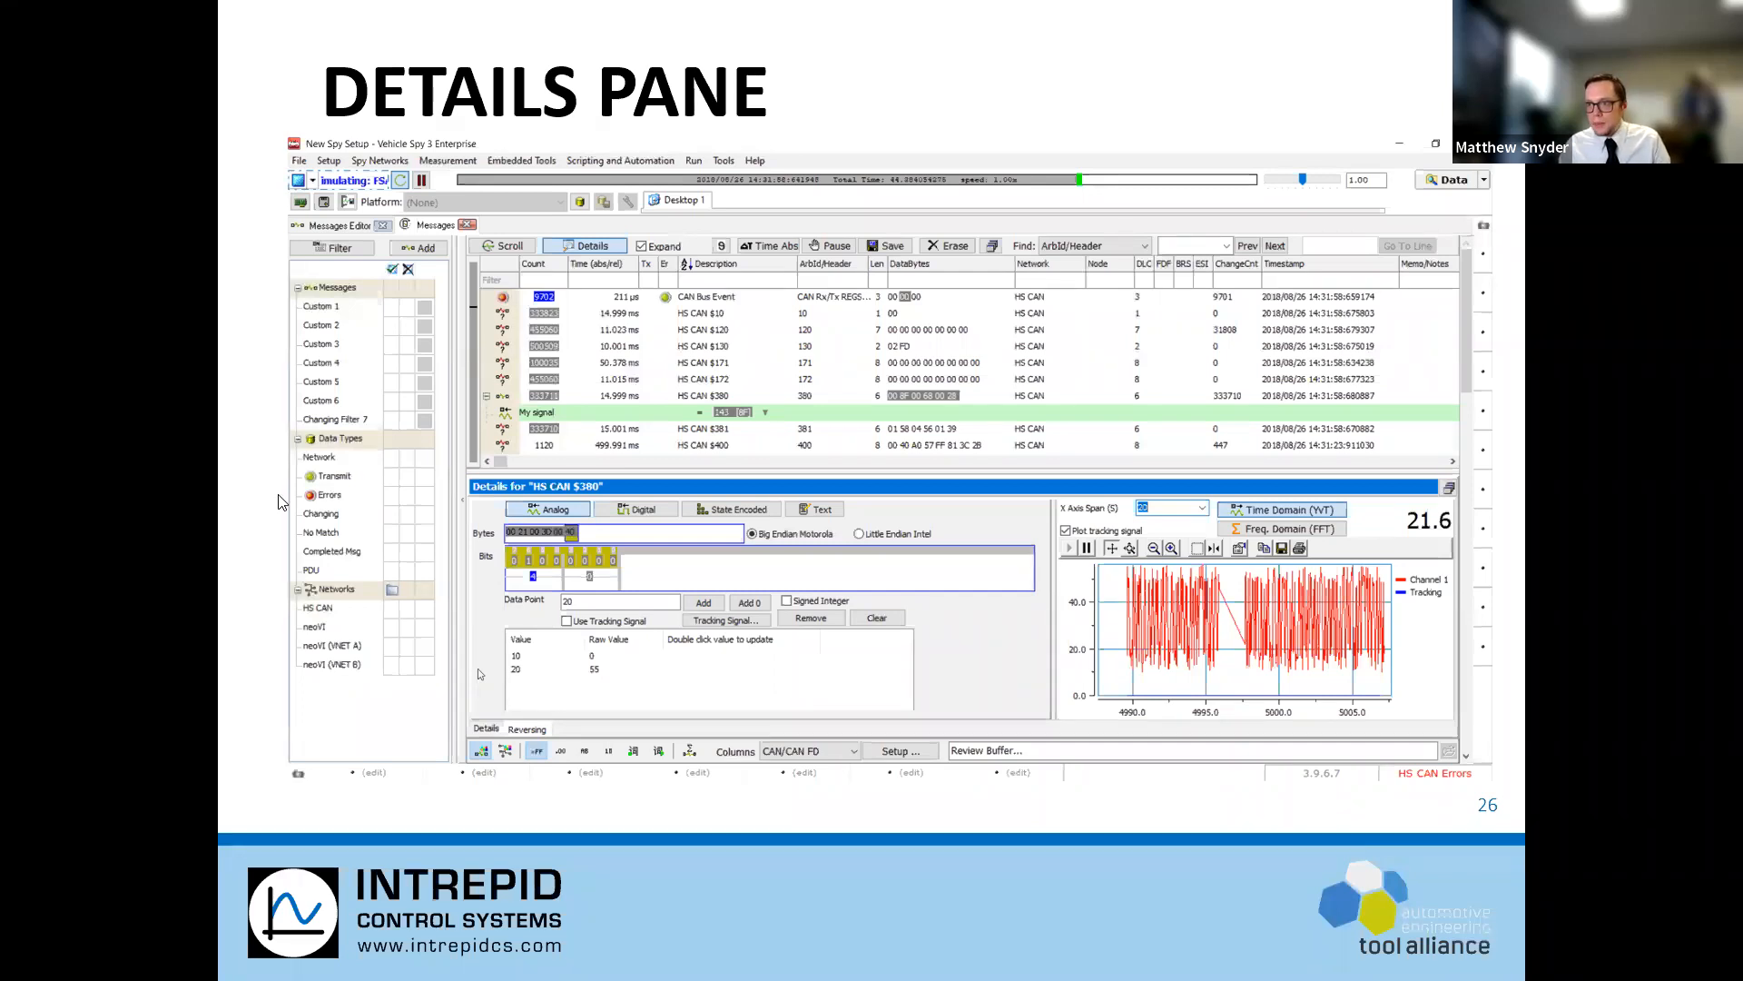
key(Right)
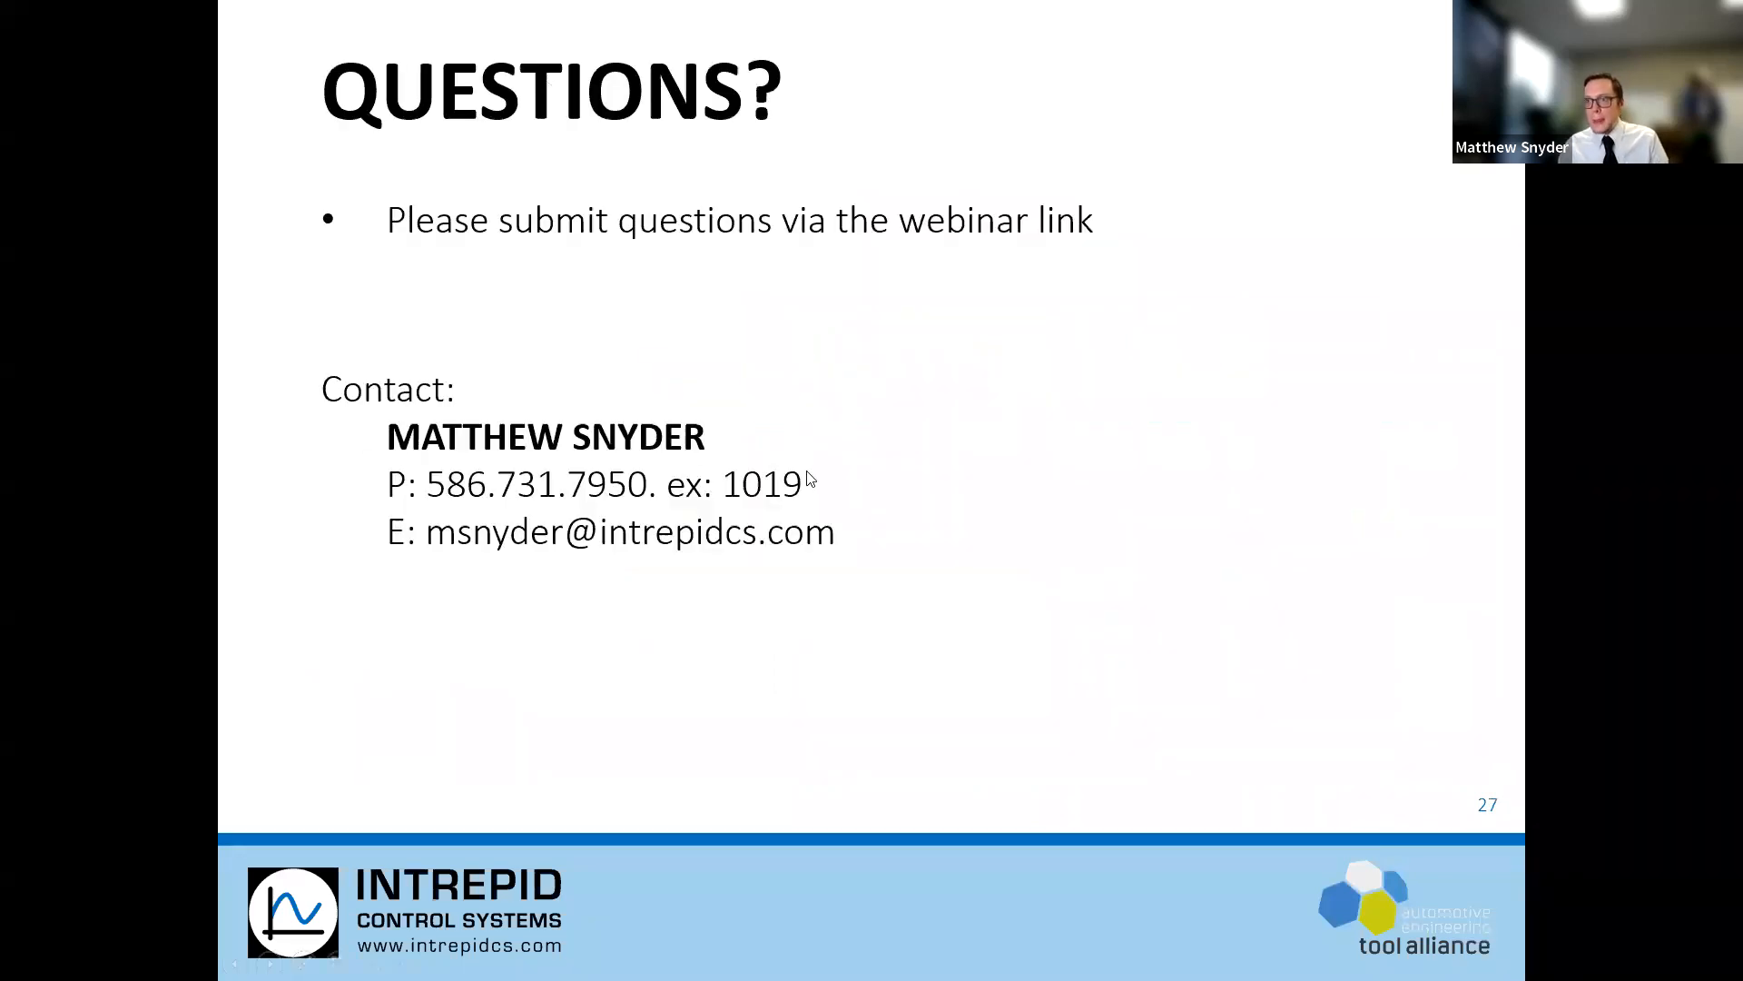